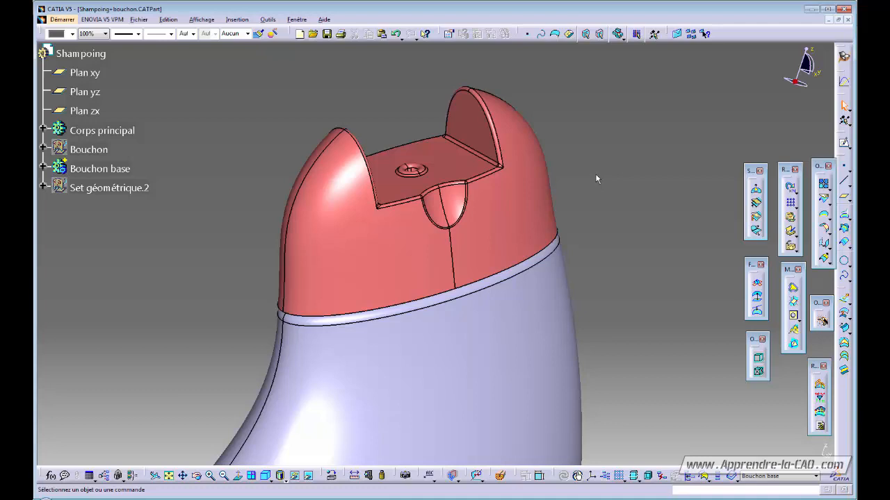
# - Compare the cap with the reference image in Dessin shampoing+bouchon.CATProduct and return to Shampoing+bouchon.CATPart
pyautogui.moveTo(602, 175); pyautogui.dragTo(577, 221, button='middle')
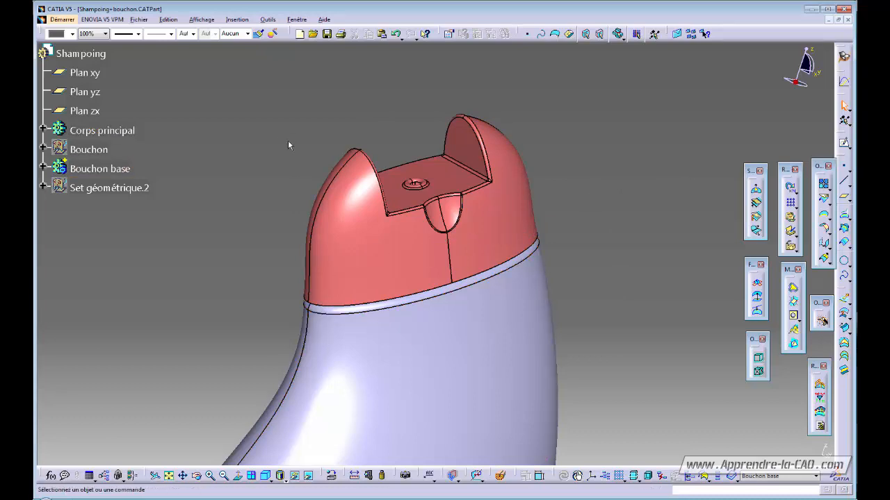
pyautogui.click(297, 20)
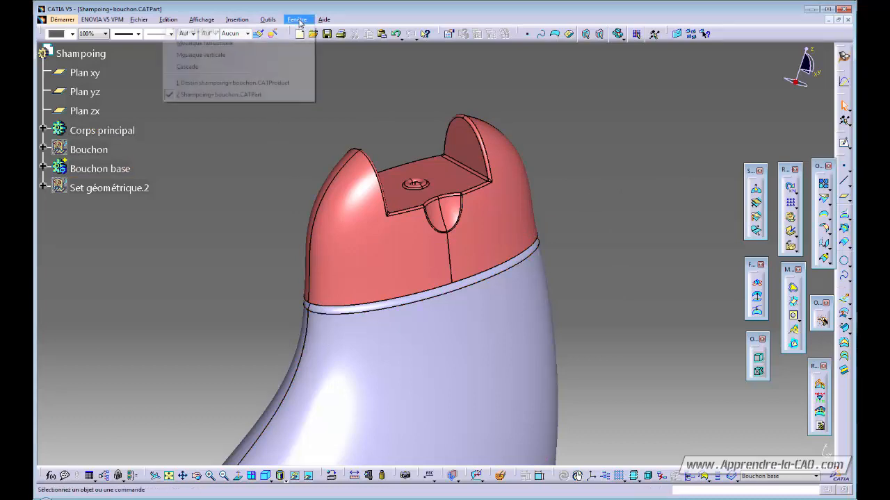
pyautogui.click(229, 82)
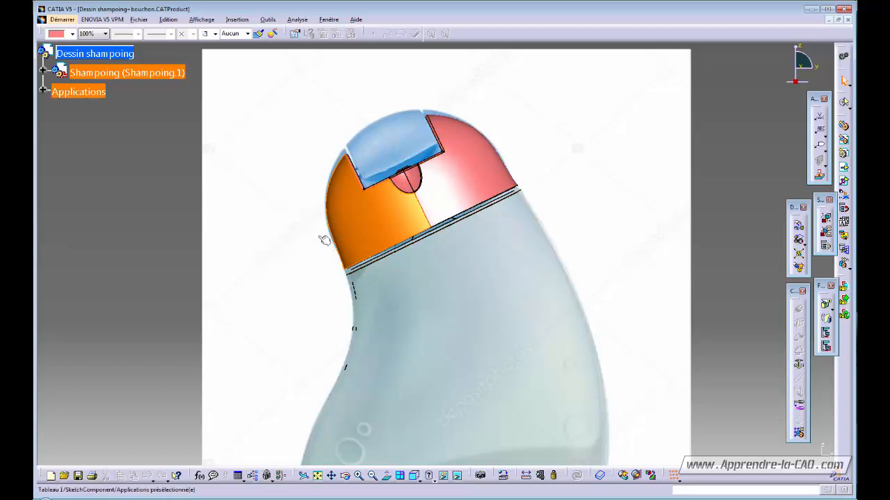
pyautogui.click(327, 20)
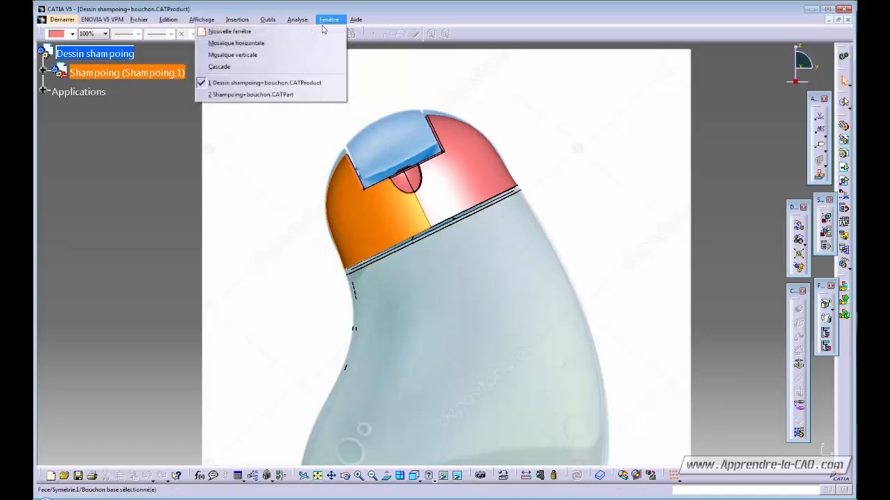
pyautogui.click(266, 94)
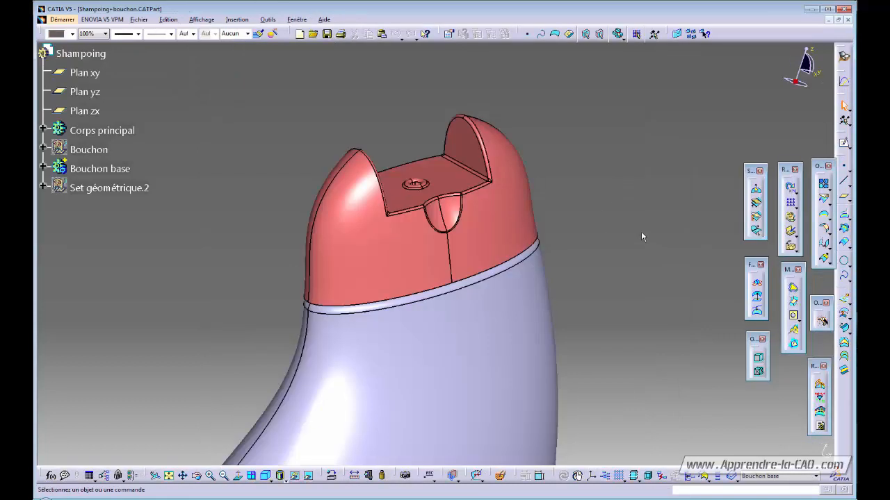
pyautogui.moveTo(641, 231); pyautogui.dragTo(573, 238, button='middle')
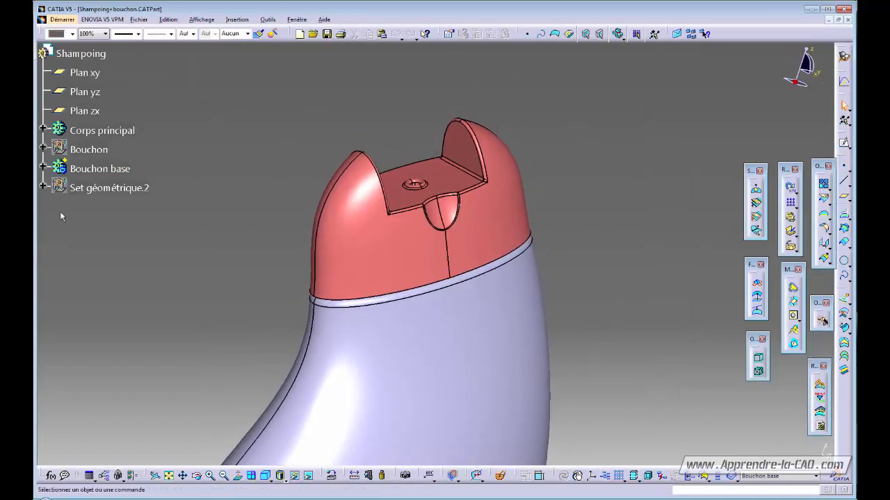
pyautogui.rightClick(97, 189)
pyautogui.click(121, 221)
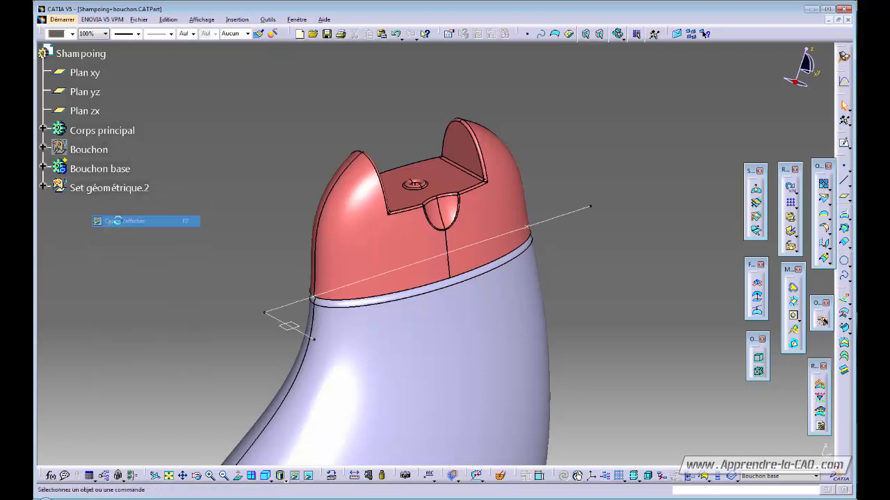
pyautogui.click(43, 189)
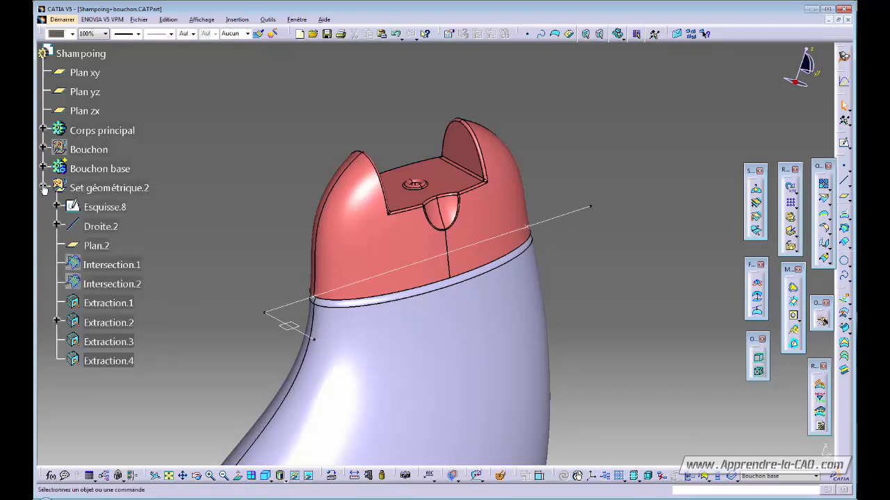
pyautogui.click(43, 188)
pyautogui.rightClick(85, 185)
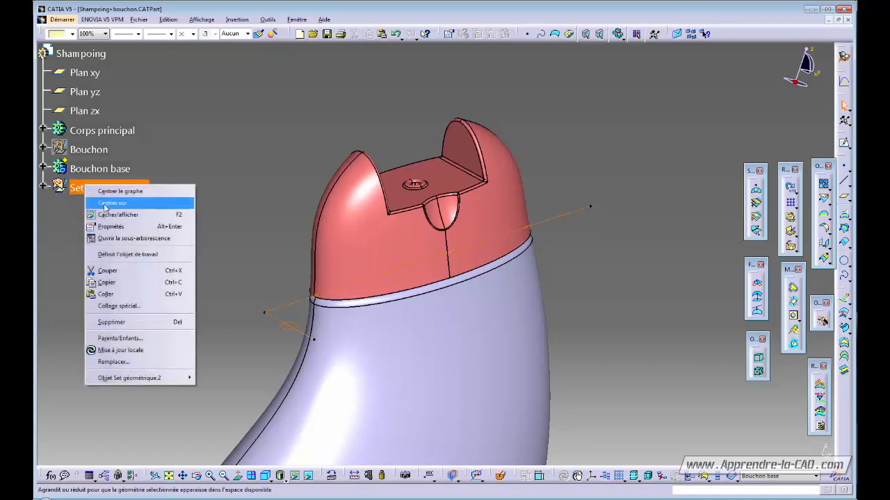
pyautogui.click(118, 214)
# - Show the Bouchon geometrical set, select the straight line above the cap, and switch to the Dessin shampoing+bouchon.CATProduct window
pyautogui.rightClick(82, 149)
pyautogui.click(119, 179)
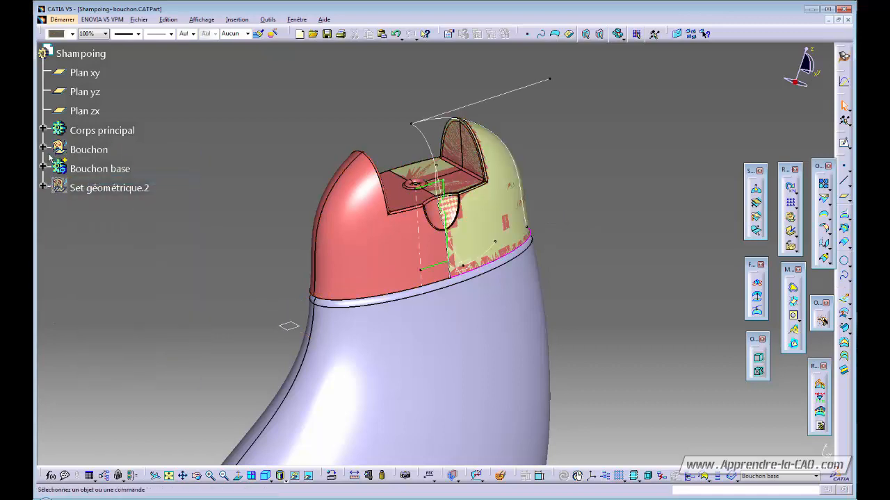
pyautogui.click(490, 100)
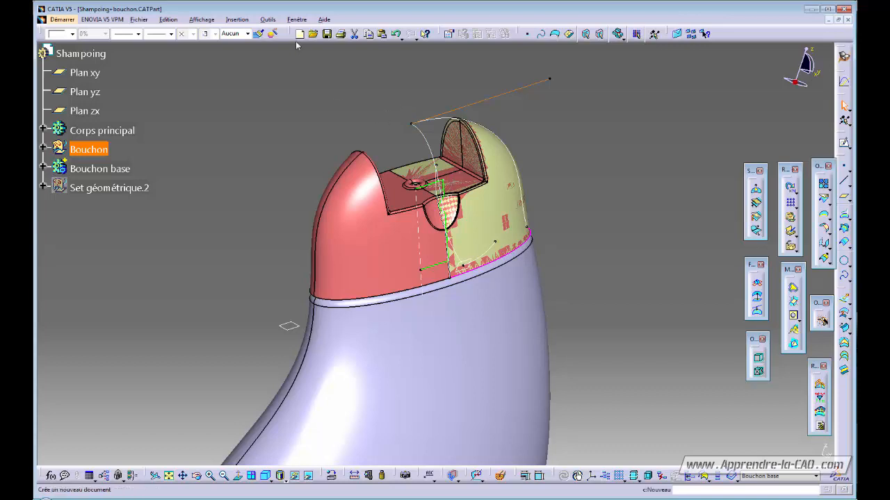
pyautogui.click(297, 19)
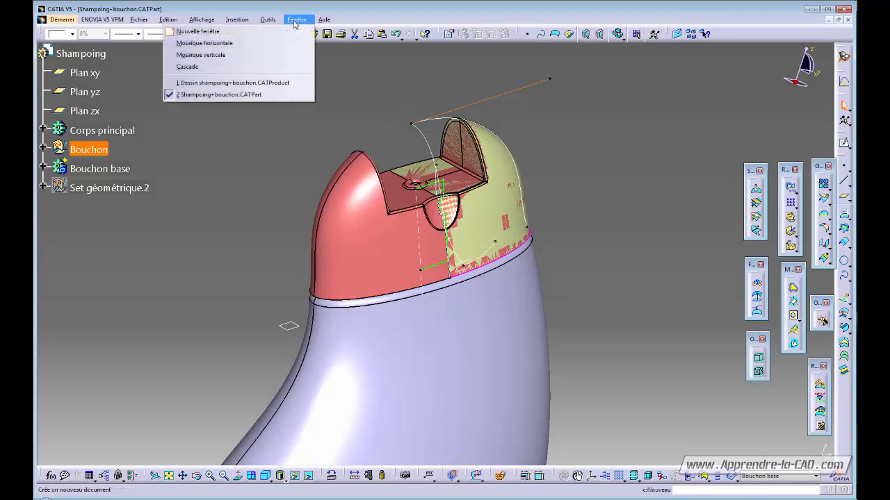
pyautogui.click(252, 84)
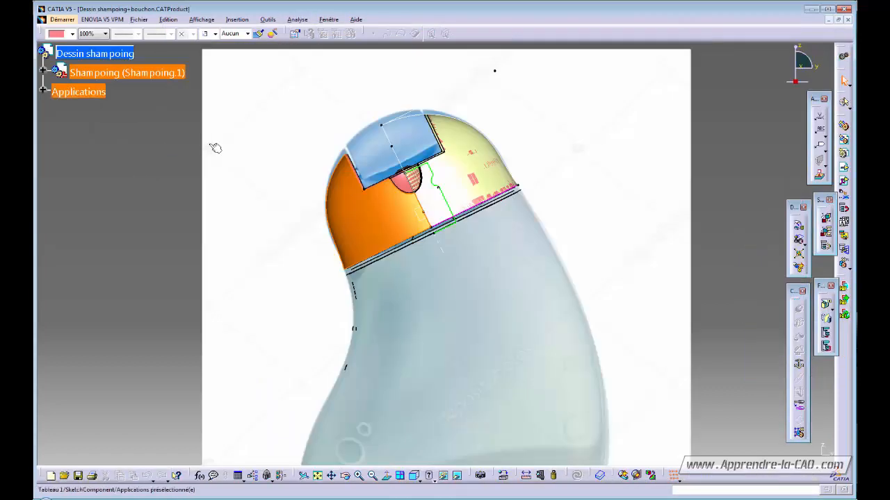
# - Edit the sketch of the line above the cap, set its offset constraint to 18 mm, and leave the sketch
pyautogui.doubleClick(494, 70)
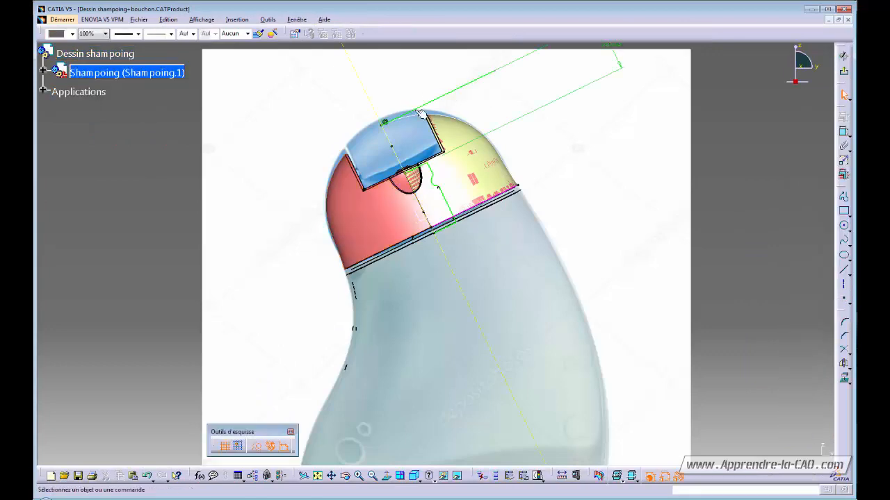
pyautogui.moveTo(443, 138); pyautogui.dragTo(453, 157, button='middle')
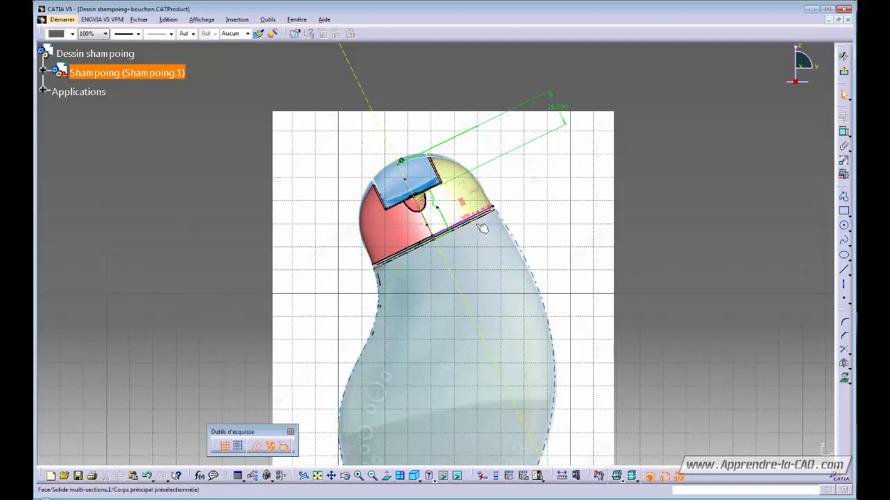
pyautogui.doubleClick(560, 110)
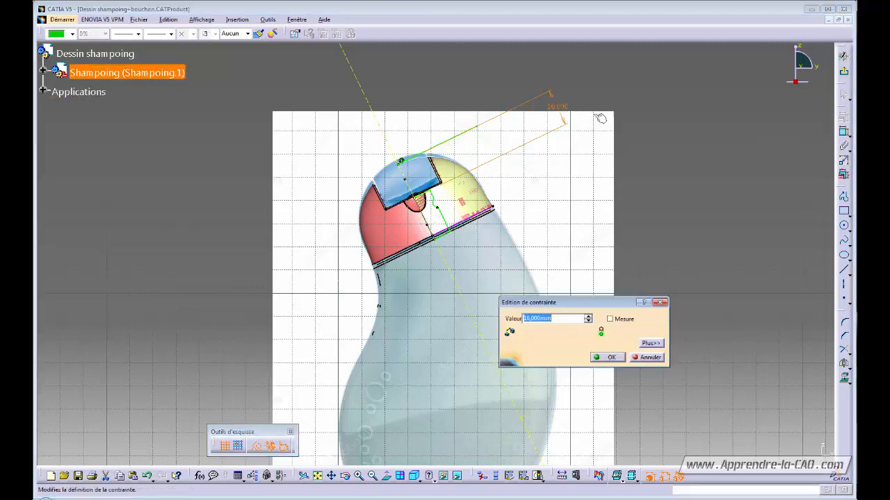
pyautogui.click(588, 316)
pyautogui.click(588, 316)
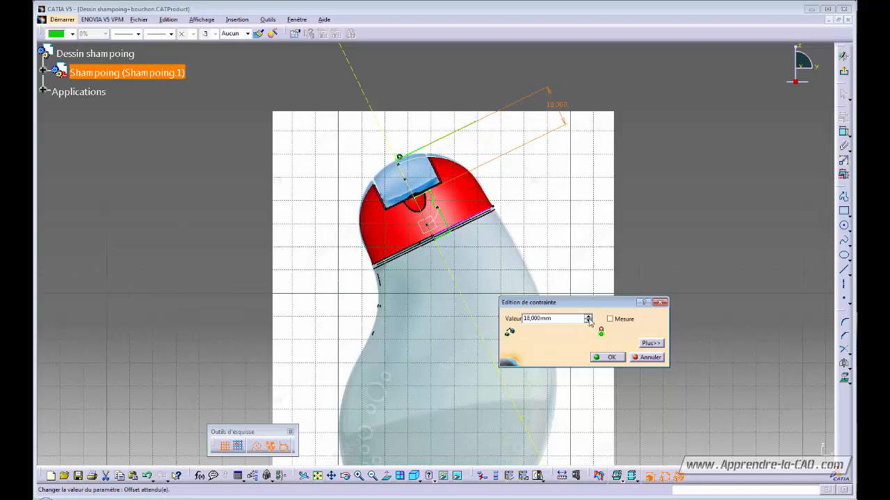
pyautogui.click(610, 357)
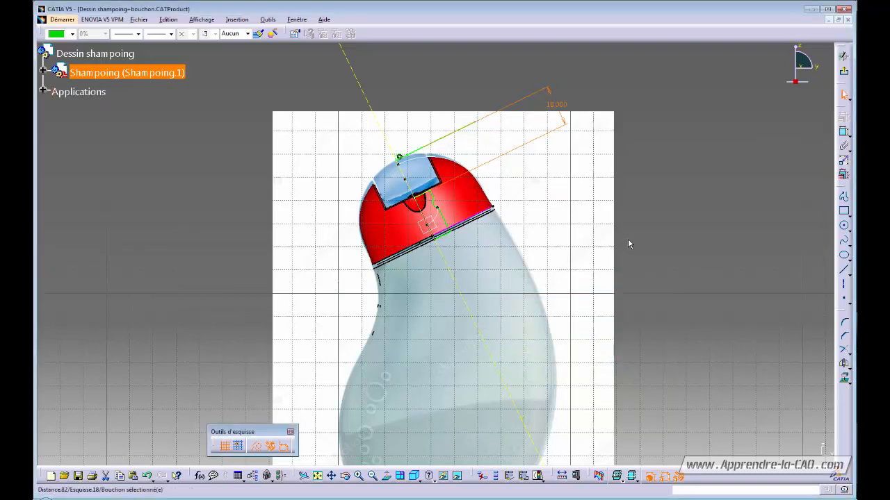
pyautogui.click(843, 73)
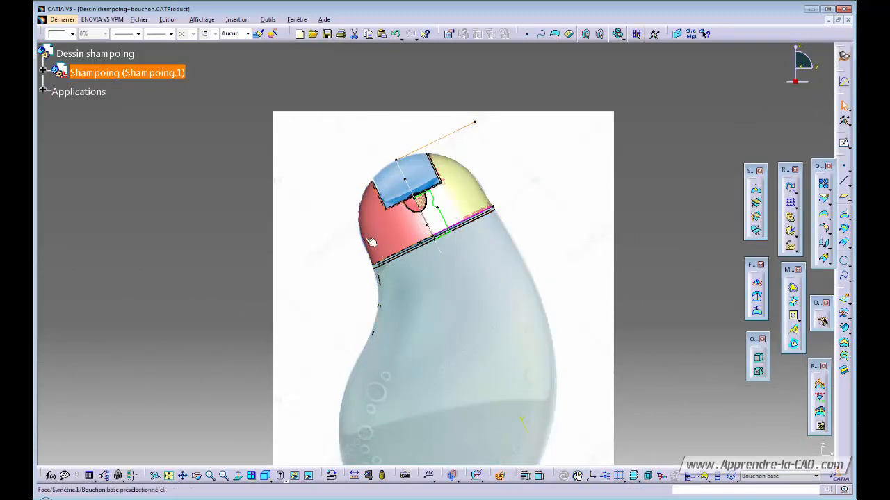
# - Examine the updated cap against the reference image and return to the Shampoing+bouchon.CATPart window
pyautogui.moveTo(565, 273); pyautogui.dragTo(507, 258, button='middle')
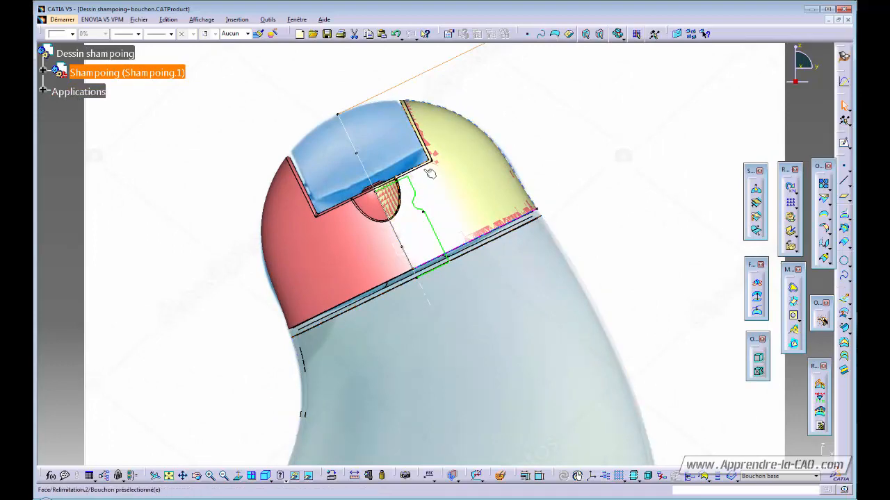
pyautogui.moveTo(410, 250); pyautogui.dragTo(435, 252, button='middle')
pyautogui.click(297, 18)
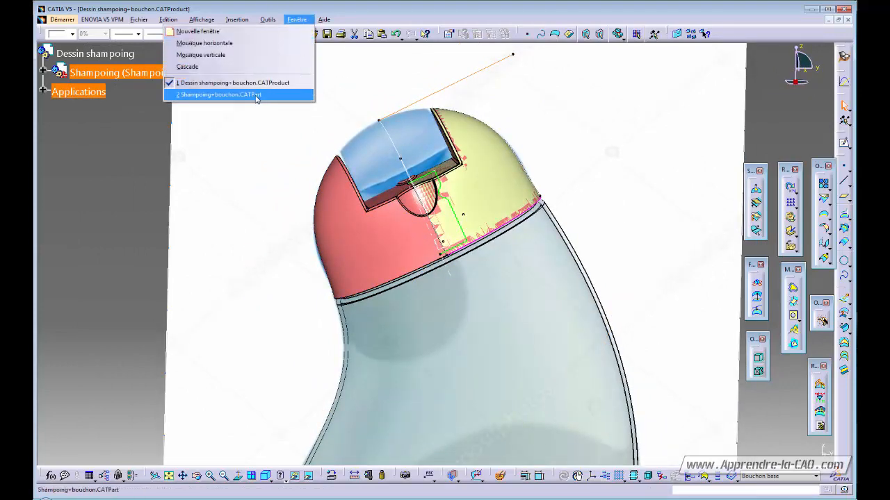
pyautogui.click(257, 95)
pyautogui.moveTo(534, 212); pyautogui.dragTo(480, 181, button='middle')
pyautogui.moveTo(418, 262); pyautogui.dragTo(429, 291, button='middle')
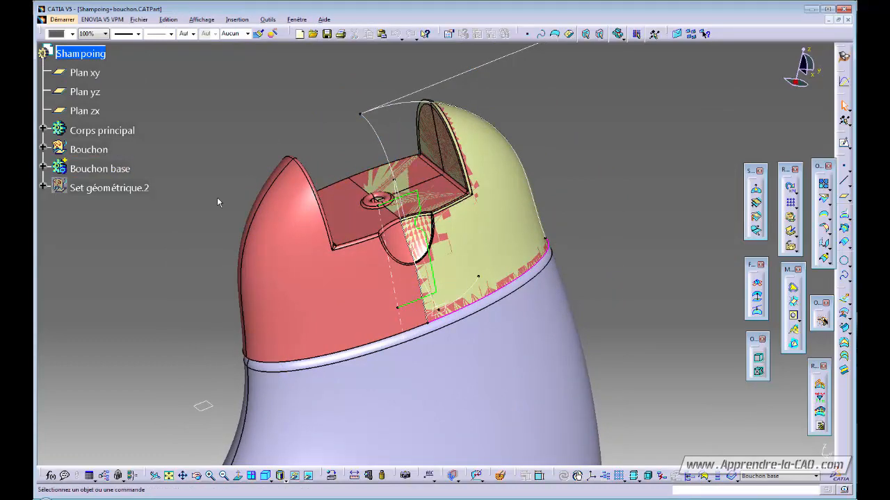
# - Expand the Bouchon set and locate the cut-out profile sketch, Esquisse.21, in the tree by picking it among the hidden geometry
pyautogui.click(44, 148)
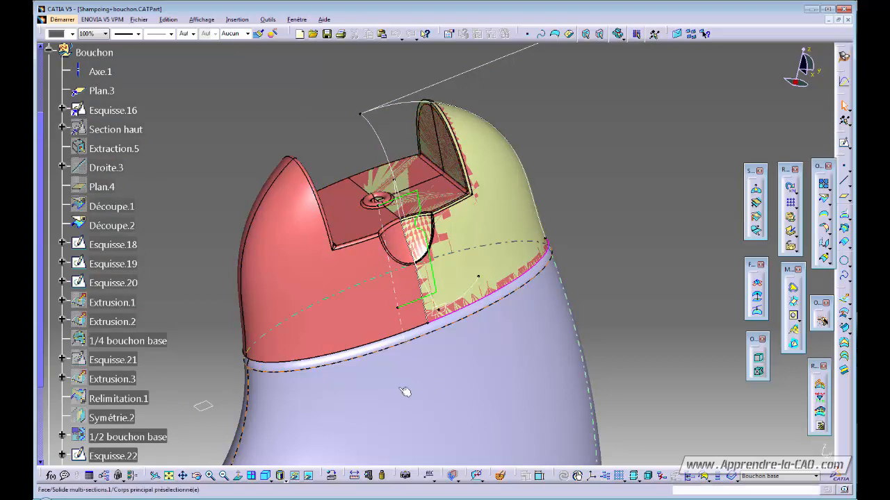
pyautogui.click(308, 477)
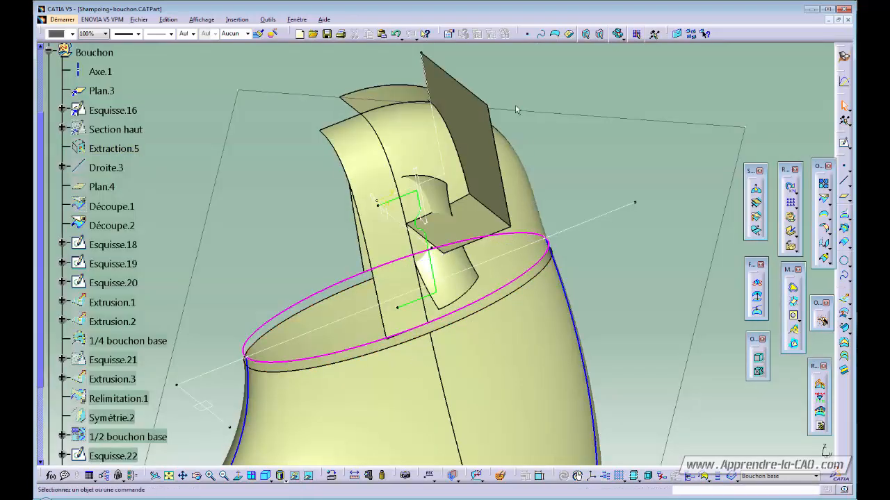
pyautogui.rightClick(439, 180)
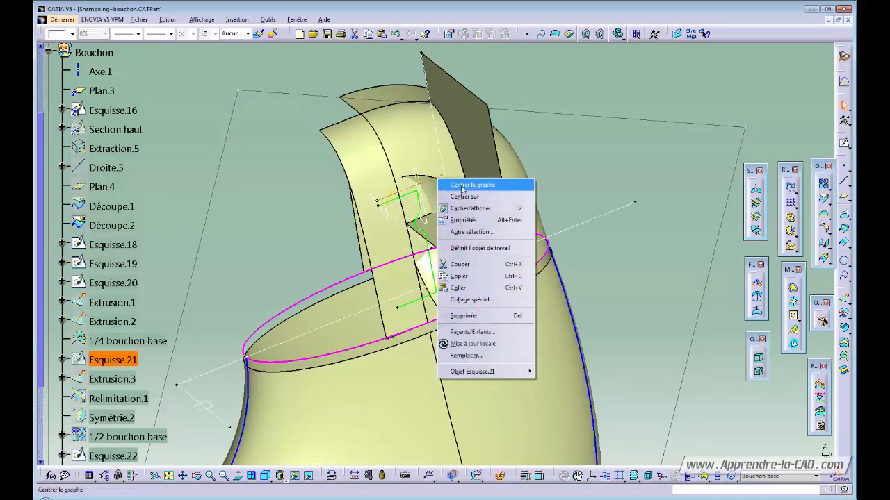
pyautogui.click(461, 186)
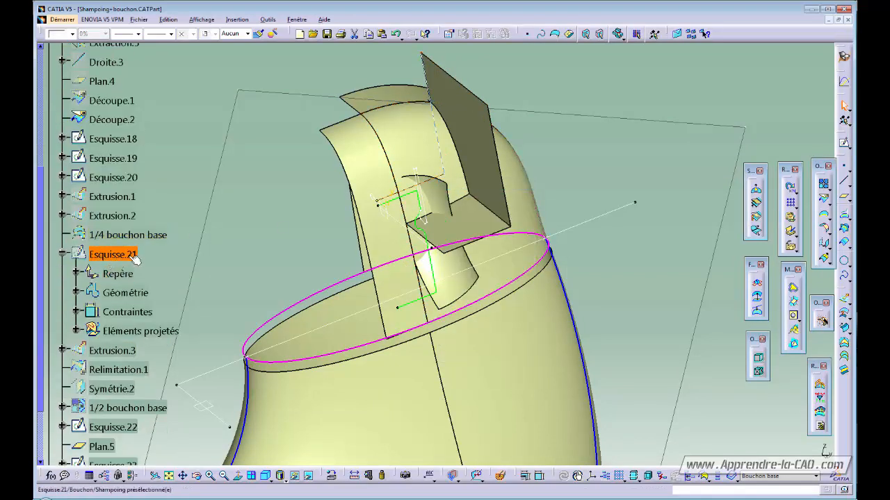
pyautogui.click(310, 477)
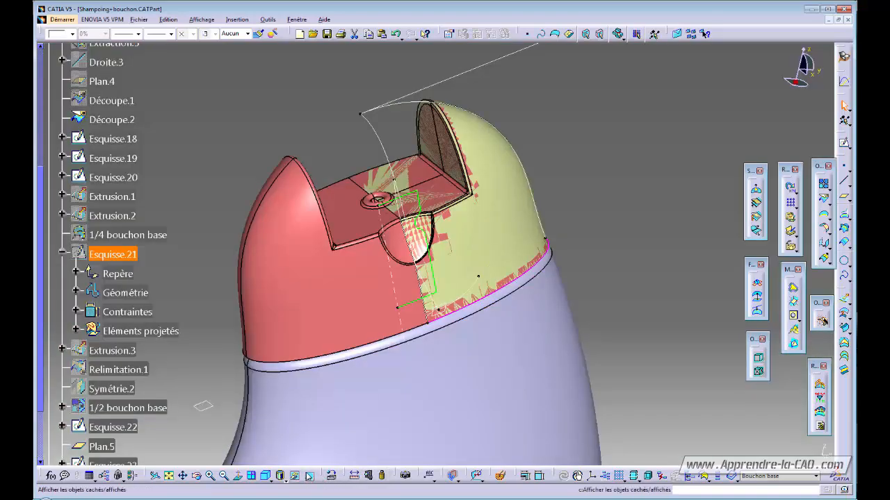
# - Edit Esquisse.21, set the offset constraint of the cap's cut-out floor to 3 mm, and leave the sketch
pyautogui.doubleClick(113, 254)
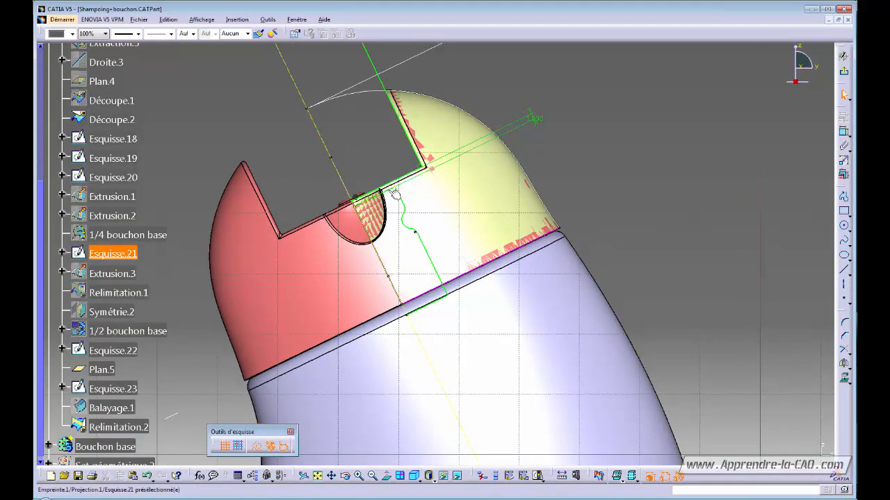
pyautogui.doubleClick(544, 123)
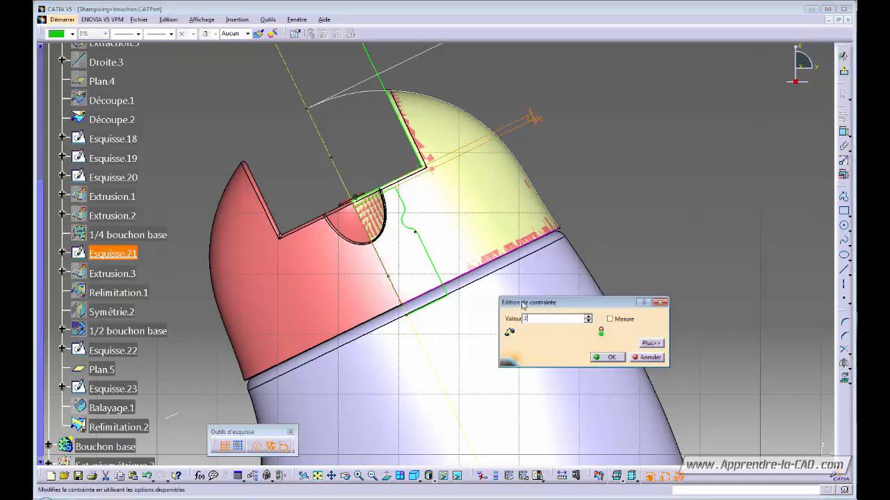
pyautogui.press('Return')
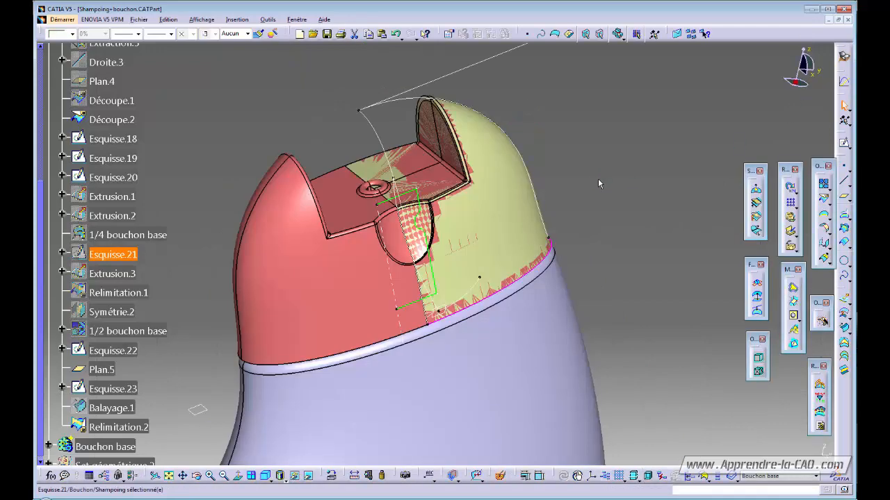
# - Compare the modified cut-out with the reference image in Dessin shampoing+bouchon.CATProduct, using a standard view square to the image
pyautogui.moveTo(551, 241); pyautogui.dragTo(479, 166, button='middle')
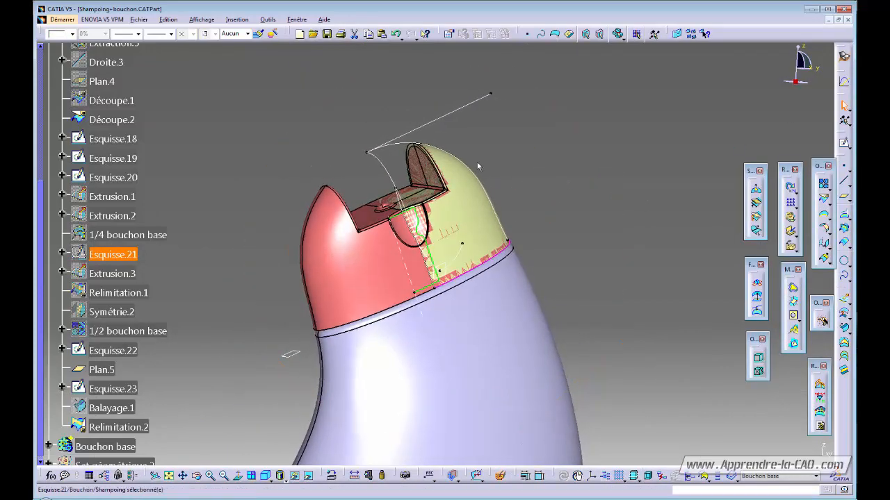
pyautogui.click(287, 19)
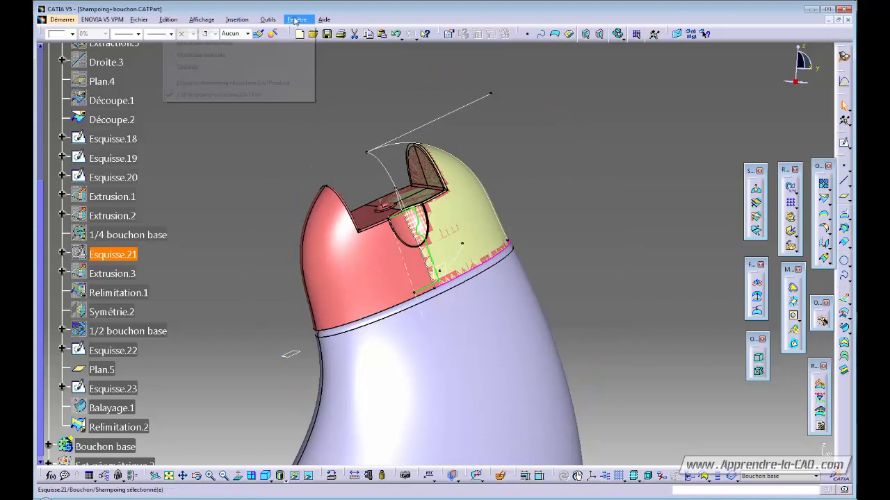
pyautogui.click(268, 84)
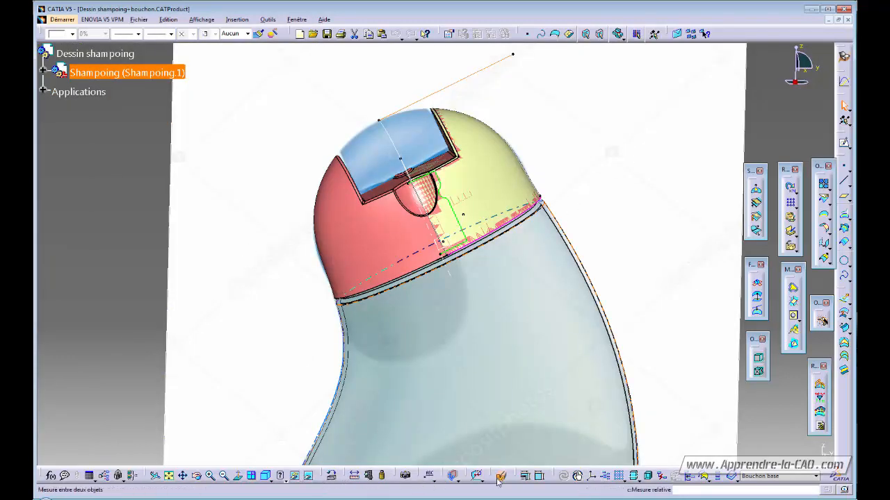
pyautogui.click(269, 480)
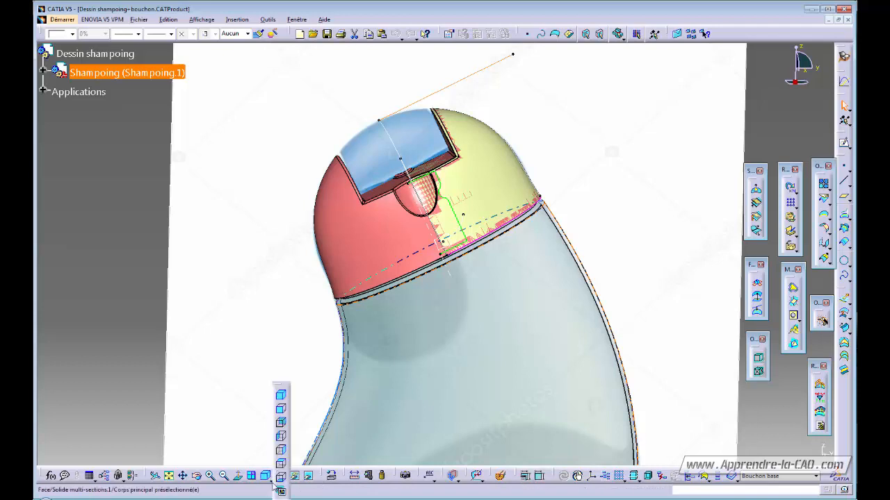
pyautogui.click(282, 409)
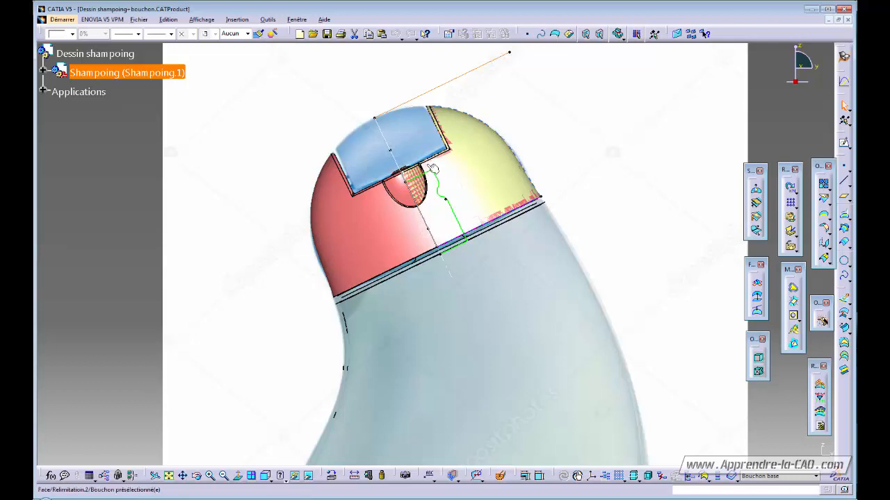
# - Switch back to the Shampoing+bouchon.CATPart window and section the cap and bottle dynamically on the hidden plane through the neck
pyautogui.click(297, 19)
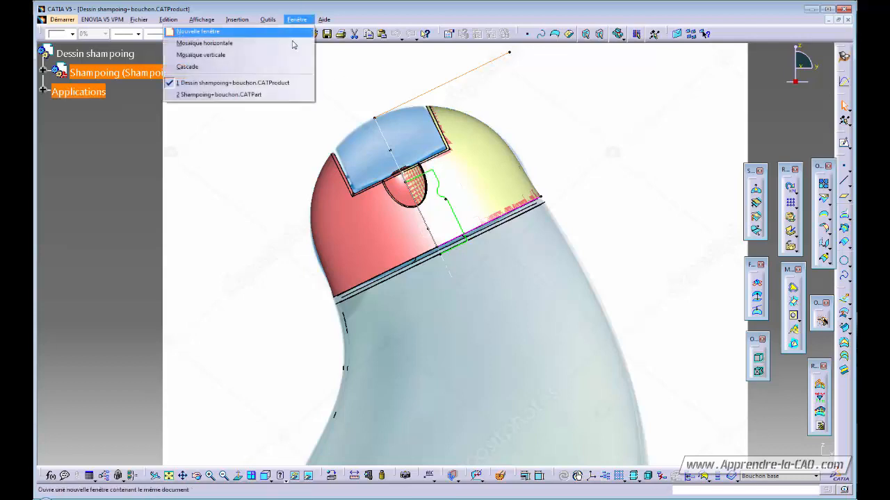
pyautogui.click(219, 95)
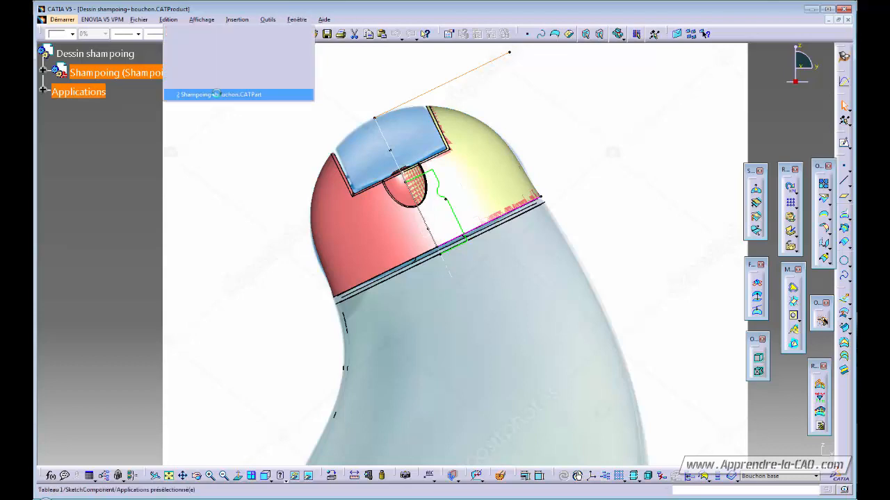
pyautogui.moveTo(523, 196); pyautogui.dragTo(614, 349, button='middle')
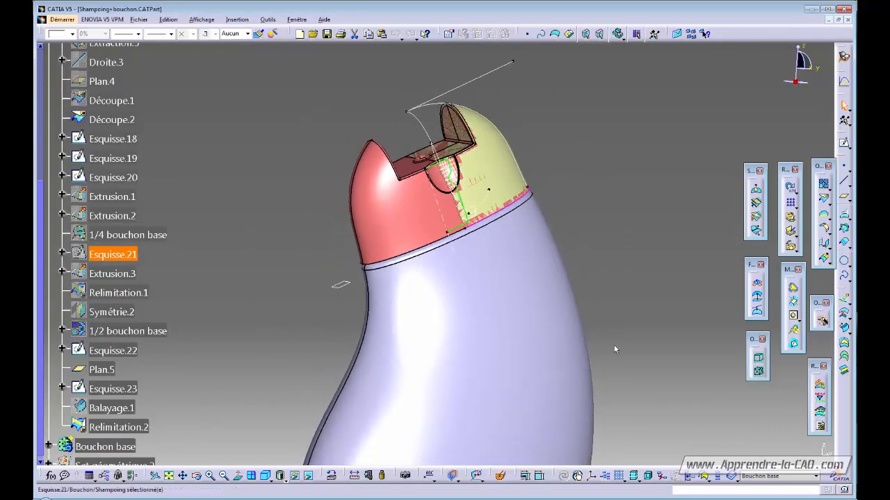
pyautogui.click(501, 476)
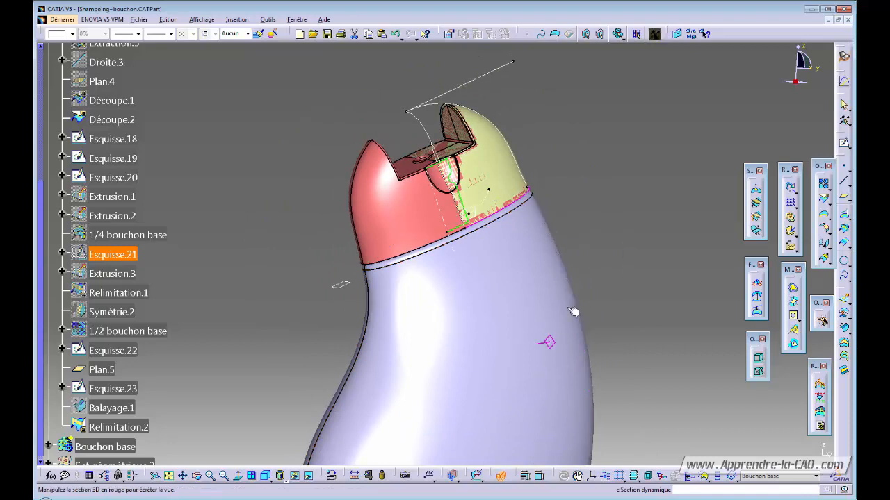
pyautogui.moveTo(612, 259); pyautogui.dragTo(578, 305, button='middle')
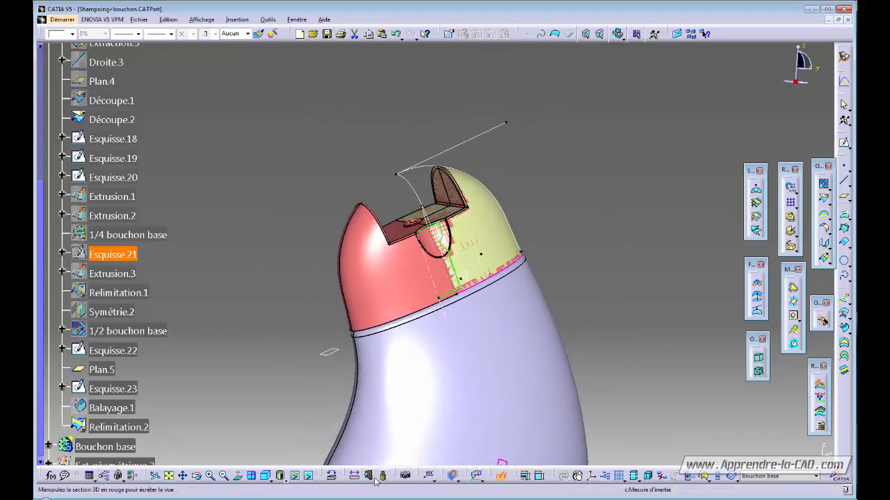
pyautogui.click(308, 476)
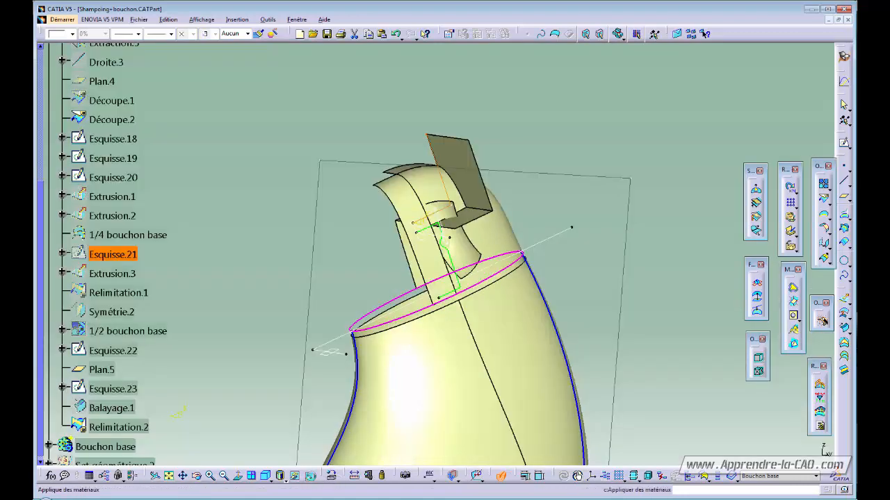
pyautogui.click(428, 241)
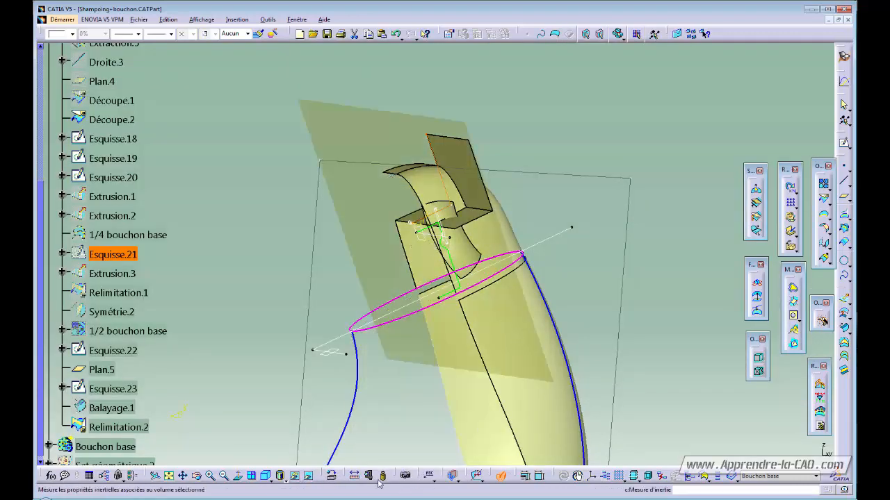
pyautogui.click(308, 476)
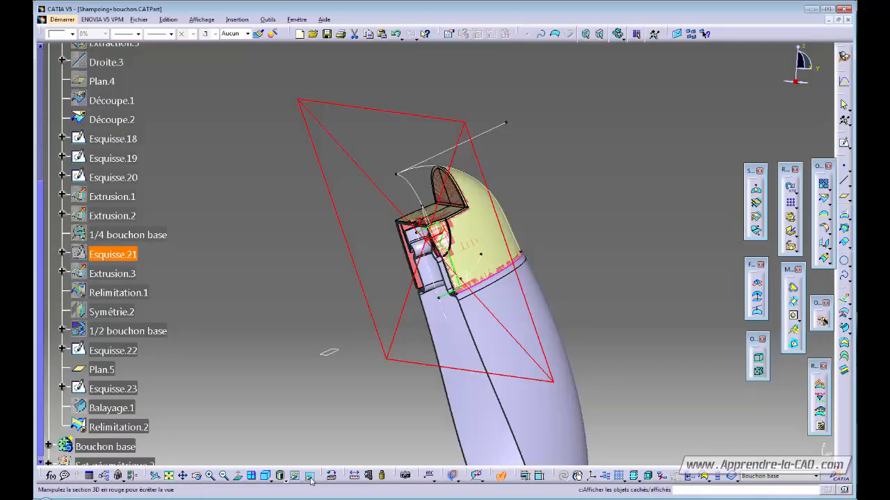
# - Examine the sectioned cap's clip against the bottle neck and turn the dynamic section off
pyautogui.moveTo(407, 299); pyautogui.dragTo(422, 252, button='middle')
pyautogui.moveTo(492, 302); pyautogui.dragTo(474, 293, button='middle')
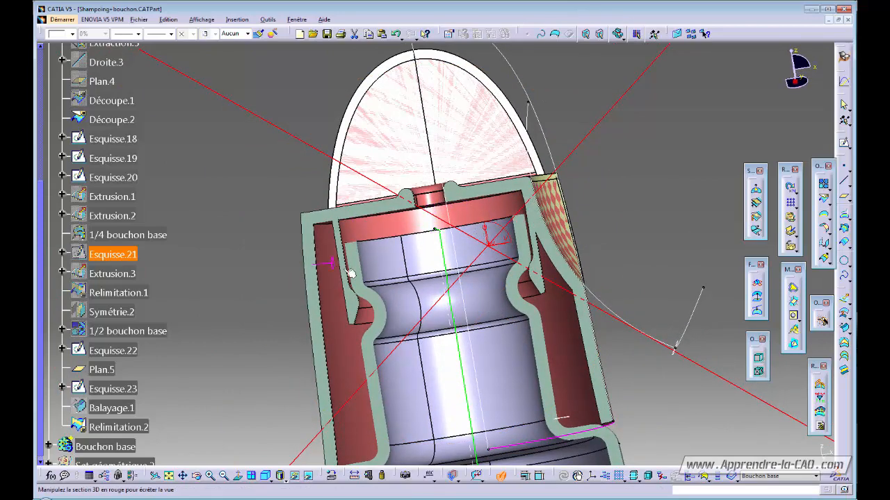
pyautogui.moveTo(351, 274); pyautogui.dragTo(443, 235, button='middle')
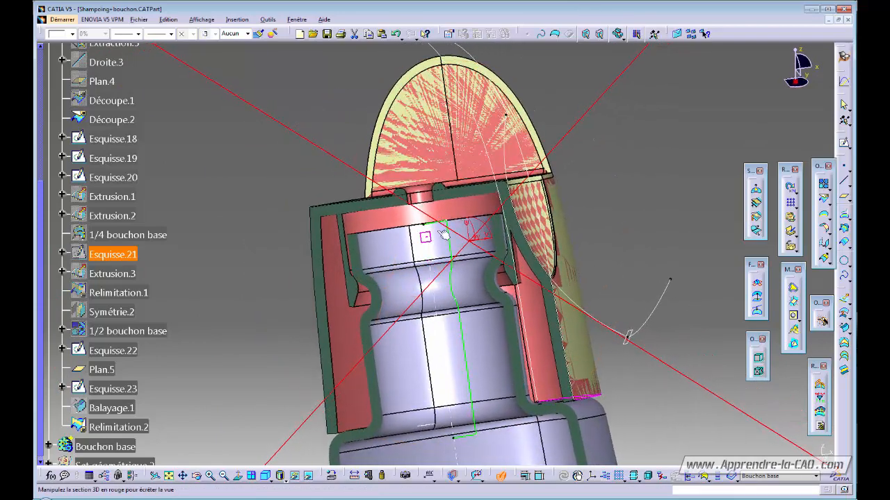
pyautogui.moveTo(371, 260); pyautogui.dragTo(367, 215, button='middle')
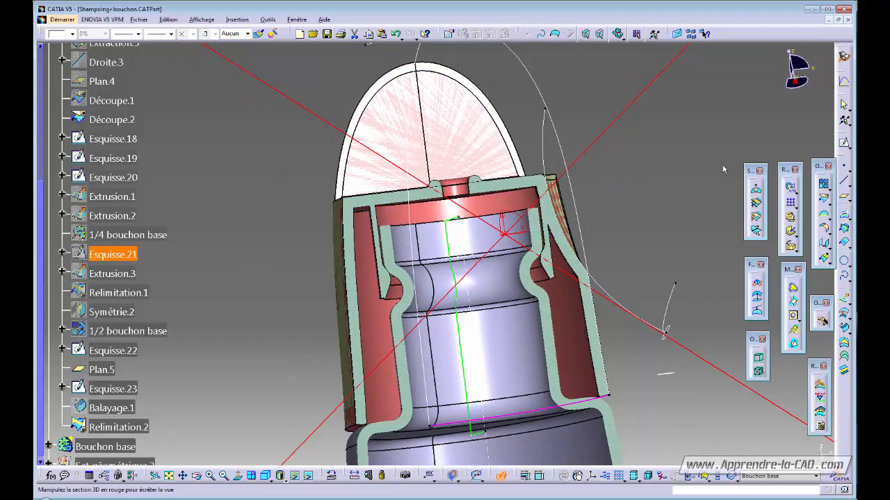
pyautogui.click(500, 476)
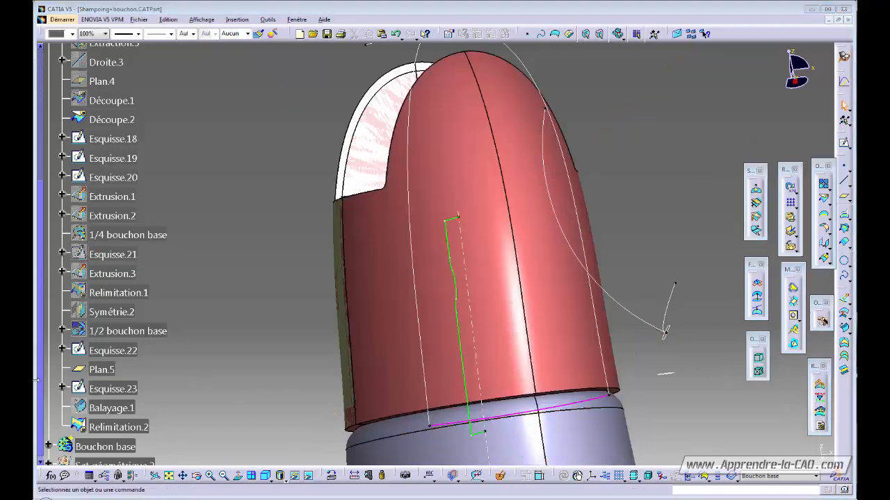
# - Collapse the Bouchon set in the tree and define the Bouchon base body as the work object
pyautogui.moveTo(39, 377); pyautogui.dragTo(41, 201)
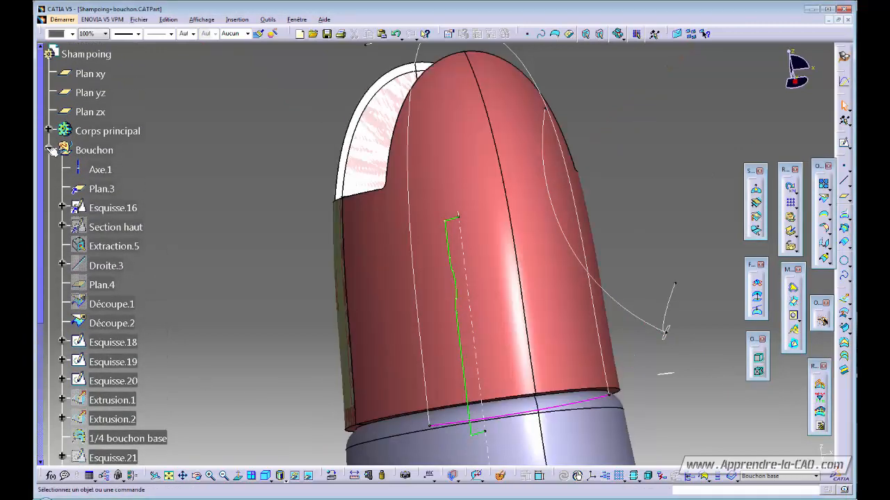
pyautogui.click(50, 149)
pyautogui.click(104, 170)
pyautogui.rightClick(112, 169)
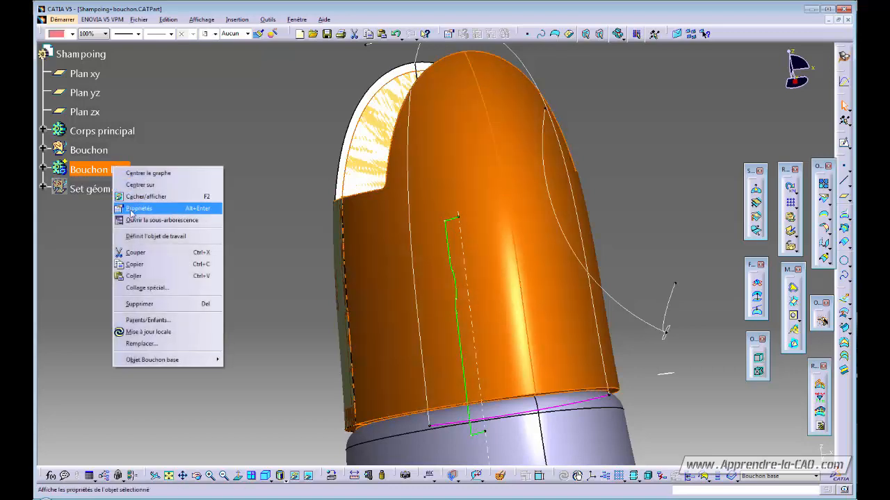
pyautogui.click(155, 236)
# - Expand Bouchon base and define Congé arête.10, just before Symétrie.1, as the work object
pyautogui.click(42, 169)
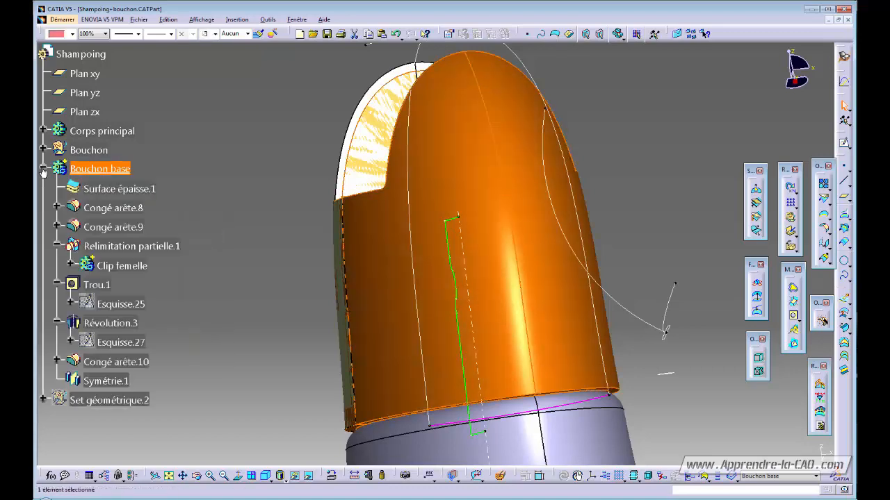
pyautogui.rightClick(105, 362)
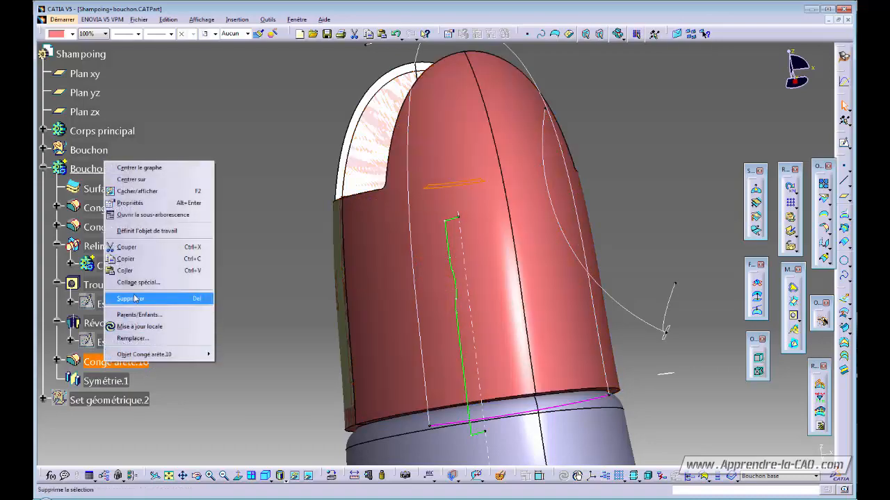
pyautogui.click(143, 230)
pyautogui.moveTo(528, 338); pyautogui.dragTo(456, 319, button='middle')
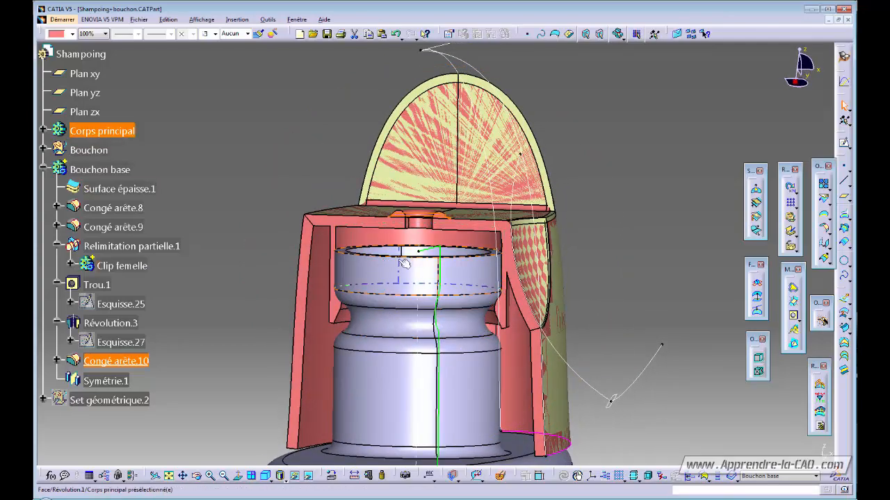
pyautogui.moveTo(376, 266); pyautogui.dragTo(585, 289, button='middle')
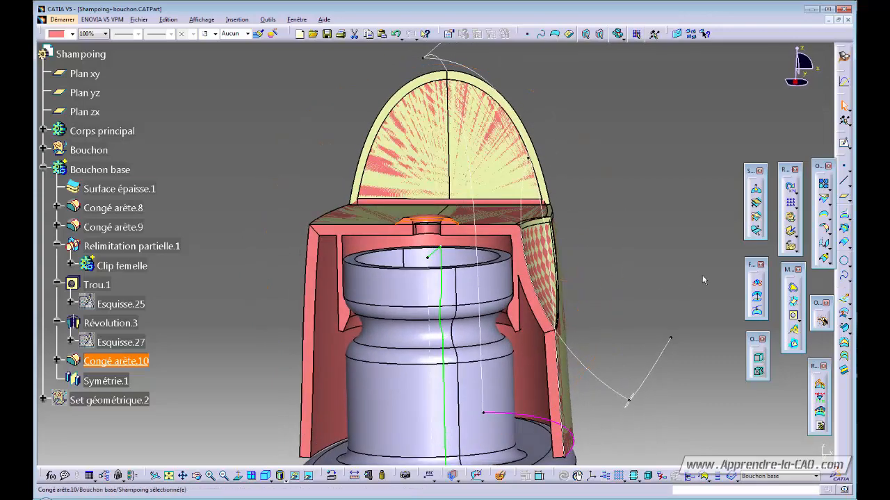
# - Create a sketch on the hidden plane through the neck and orient the view normal to it from the cap's open side
pyautogui.click(845, 144)
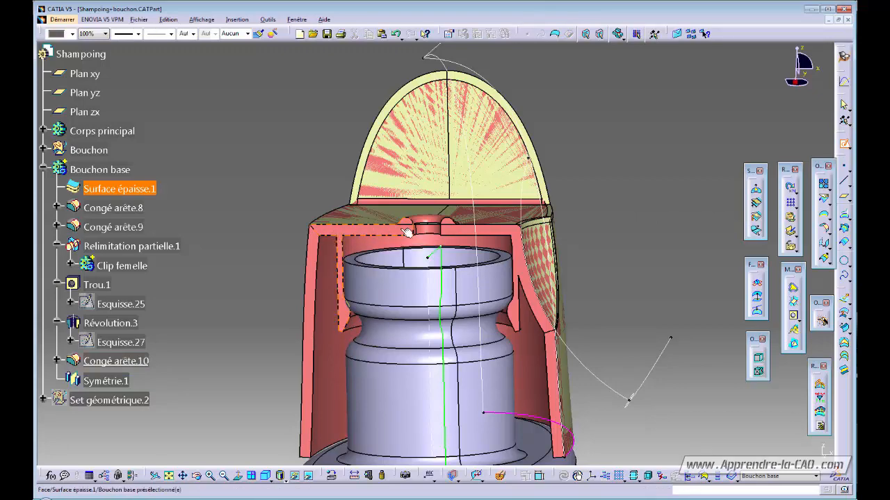
pyautogui.moveTo(417, 236); pyautogui.dragTo(610, 234, button='middle')
pyautogui.click(309, 477)
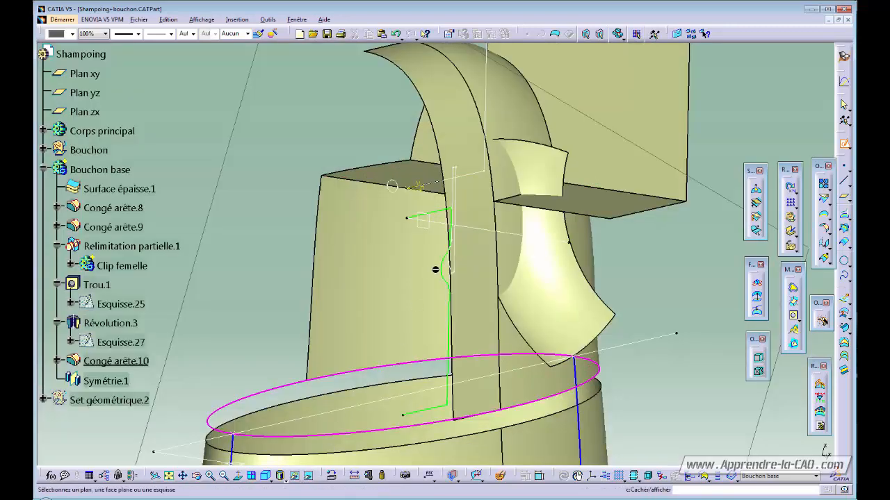
pyautogui.click(425, 229)
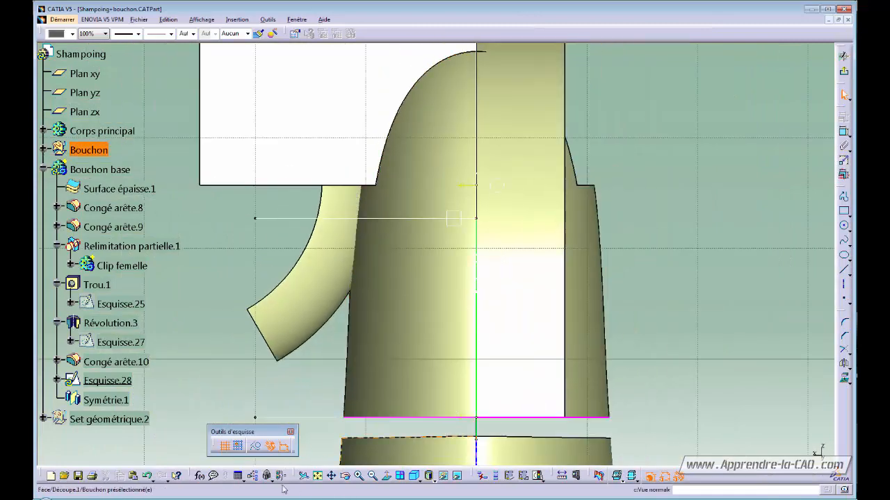
pyautogui.click(385, 478)
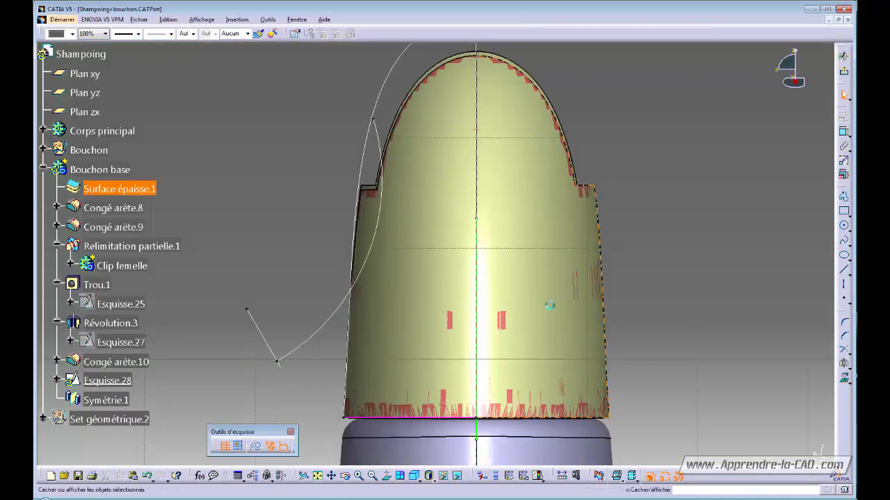
pyautogui.click(389, 480)
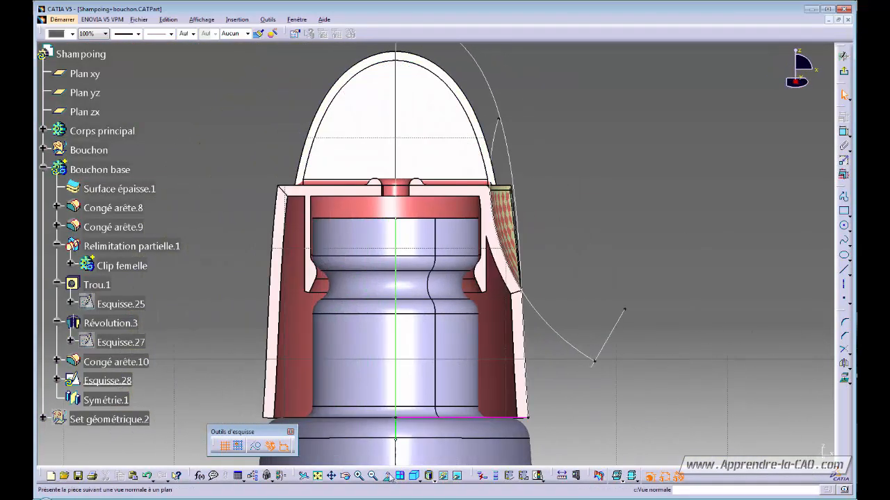
# - Project the bottle neck's revolution axis into the sketch and turn the projected line into an axis
pyautogui.moveTo(631, 257); pyautogui.dragTo(538, 259, button='middle')
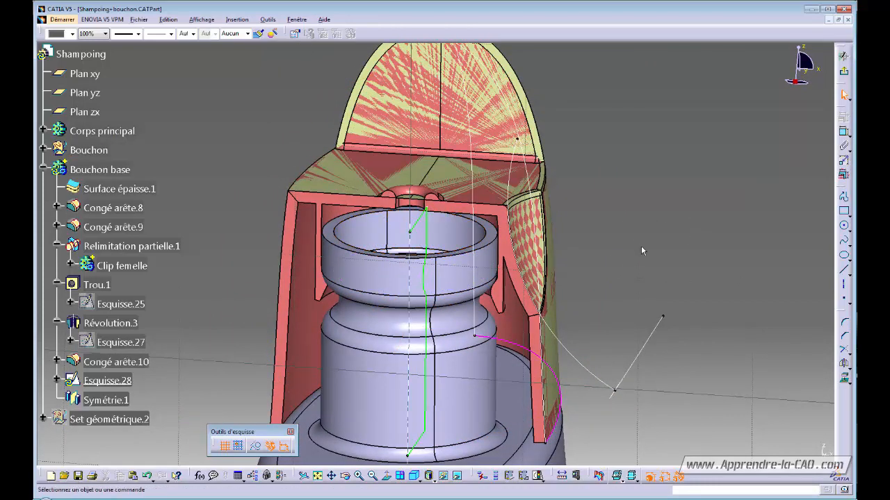
pyautogui.click(845, 381)
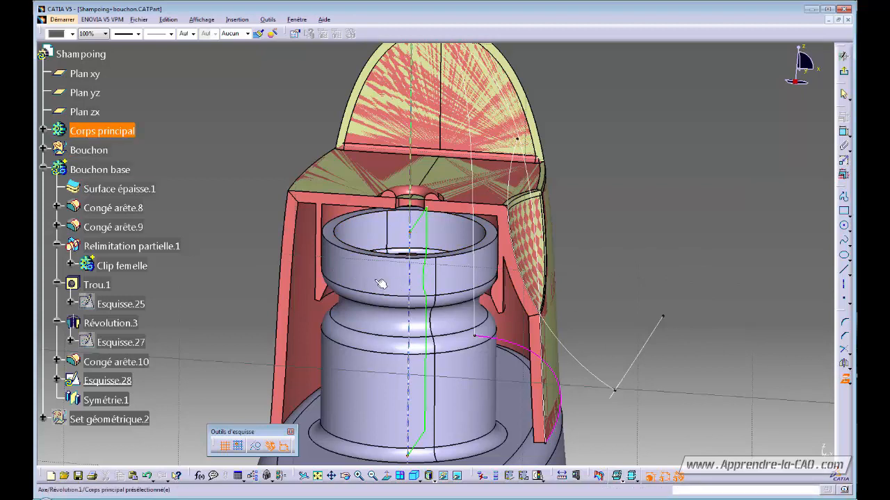
pyautogui.click(372, 409)
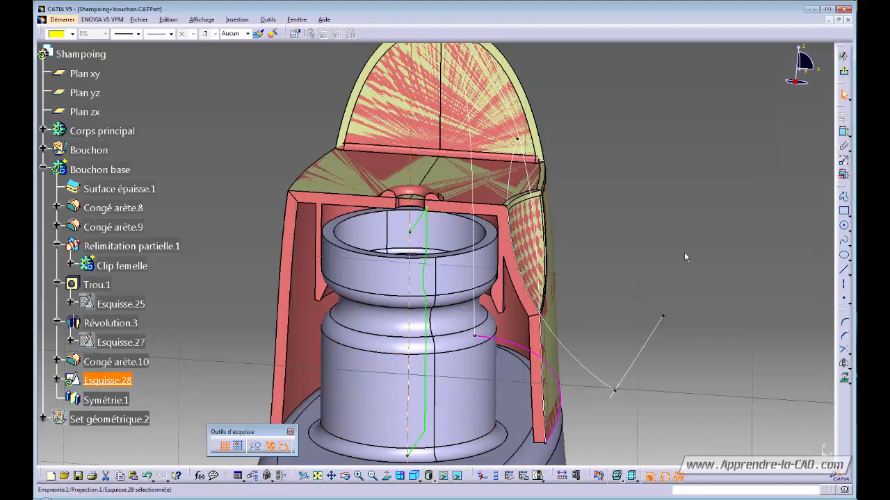
pyautogui.click(843, 285)
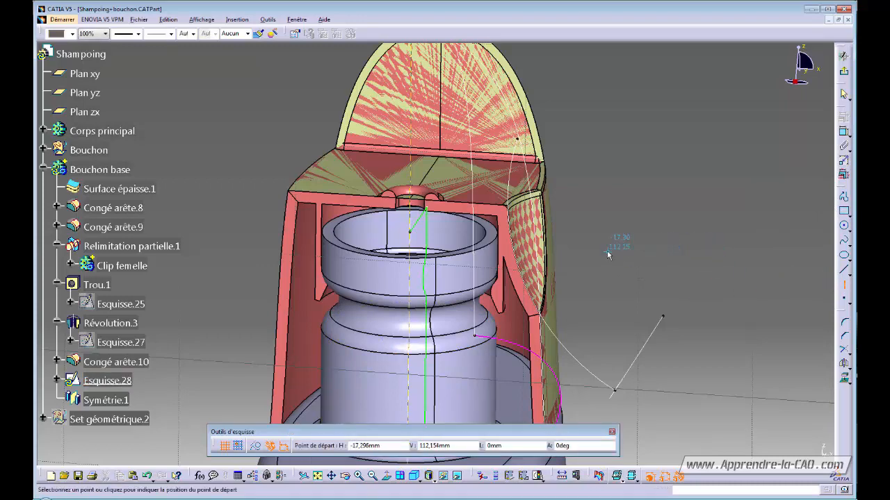
# - Try to intersect the bottle neck's geometry with the sketch plane
pyautogui.moveTo(616, 252)
pyautogui.mouseDown(button='middle')
pyautogui.moveTo(618, 269)
pyautogui.moveTo(568, 277)
pyautogui.moveTo(572, 285)
pyautogui.moveTo(591, 257)
pyautogui.mouseUp(button='middle')
pyautogui.moveTo(236, 288); pyautogui.dragTo(299, 221, button='middle')
pyautogui.moveTo(598, 350)
pyautogui.mouseDown(button='middle')
pyautogui.moveTo(604, 298)
pyautogui.moveTo(615, 293)
pyautogui.moveTo(603, 342)
pyautogui.mouseUp(button='middle')
pyautogui.moveTo(387, 307); pyautogui.dragTo(442, 242, button='middle')
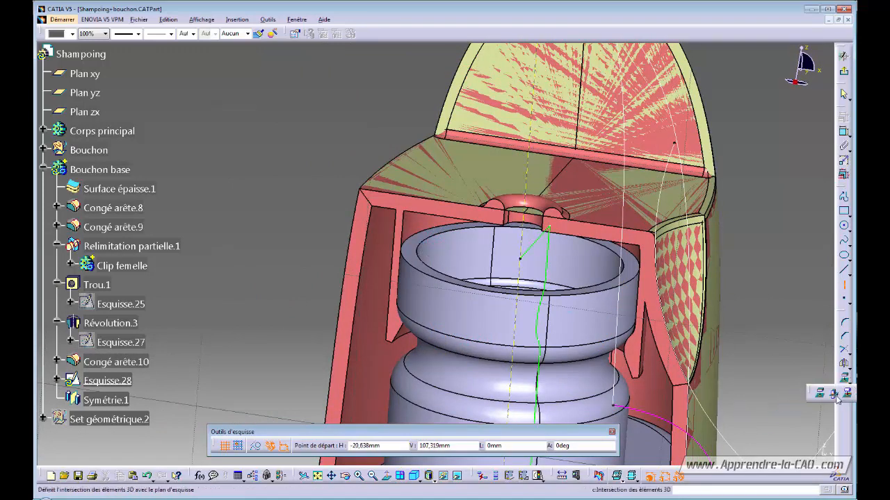
pyautogui.click(844, 379)
pyautogui.click(501, 282)
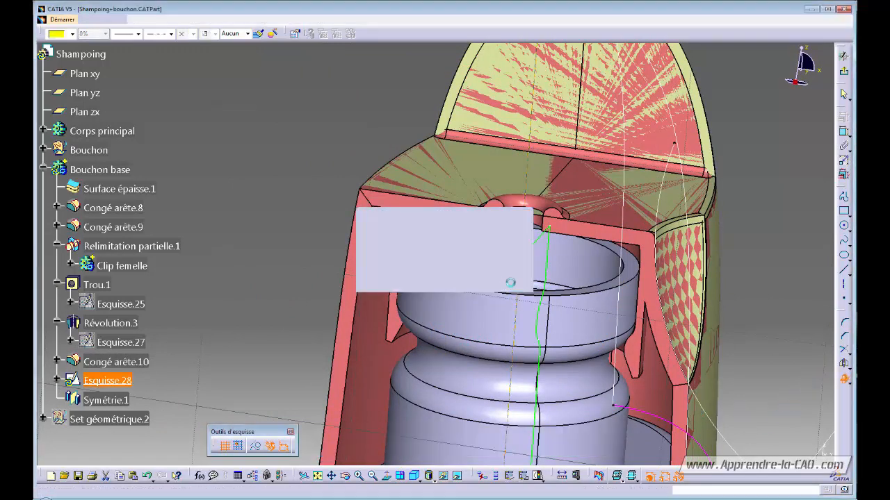
pyautogui.click(844, 379)
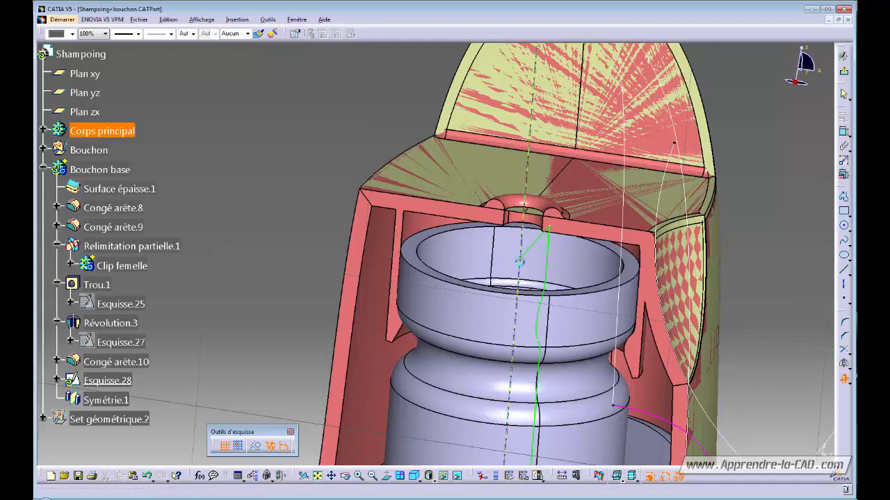
pyautogui.click(437, 253)
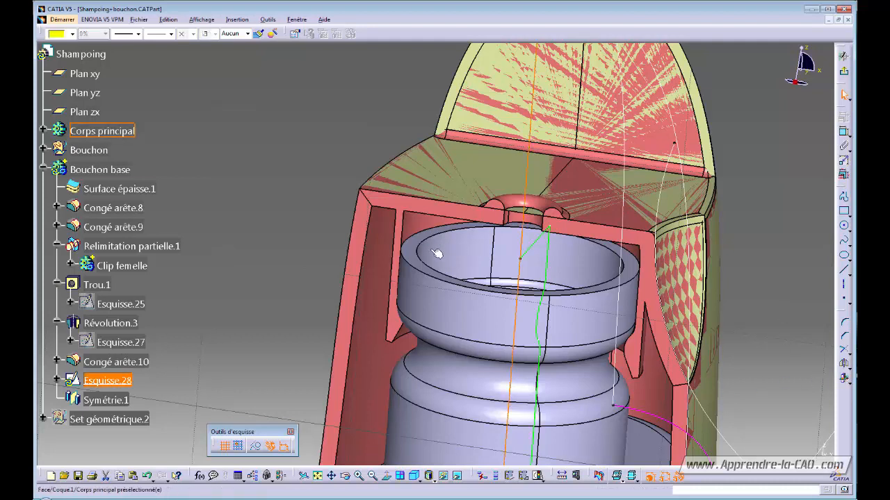
pyautogui.click(473, 266)
pyautogui.click(752, 330)
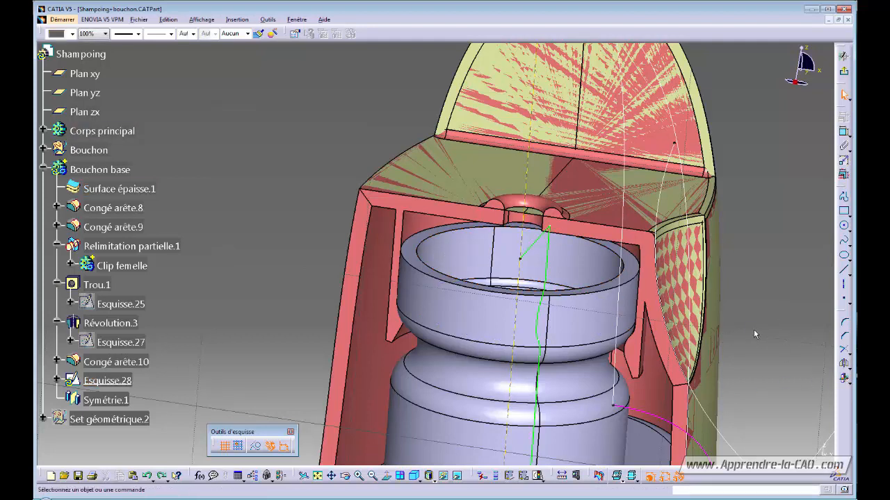
# - Intersect the inner rim edge of the bottle neck with the sketch plane, accepting non-associative elements
pyautogui.click(843, 379)
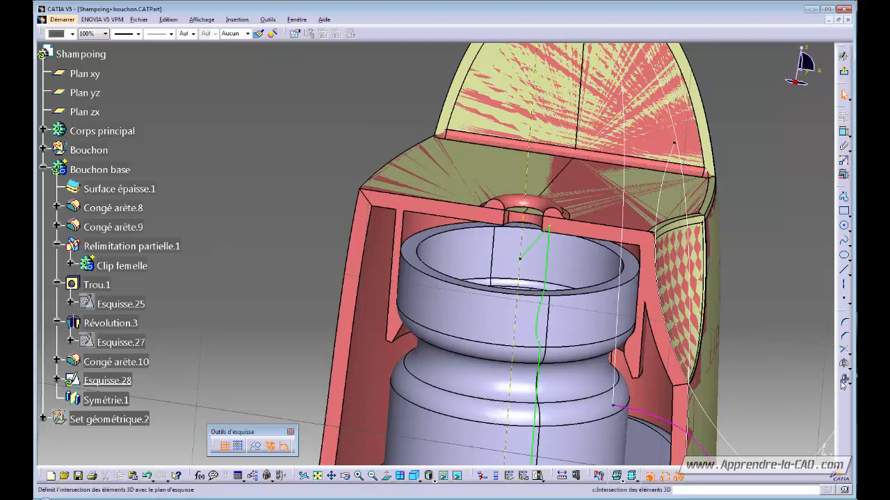
pyautogui.click(435, 240)
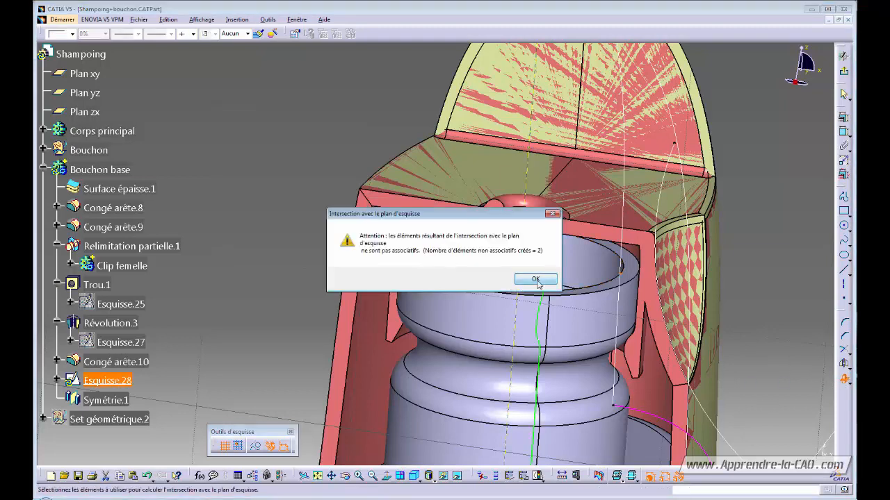
pyautogui.click(535, 279)
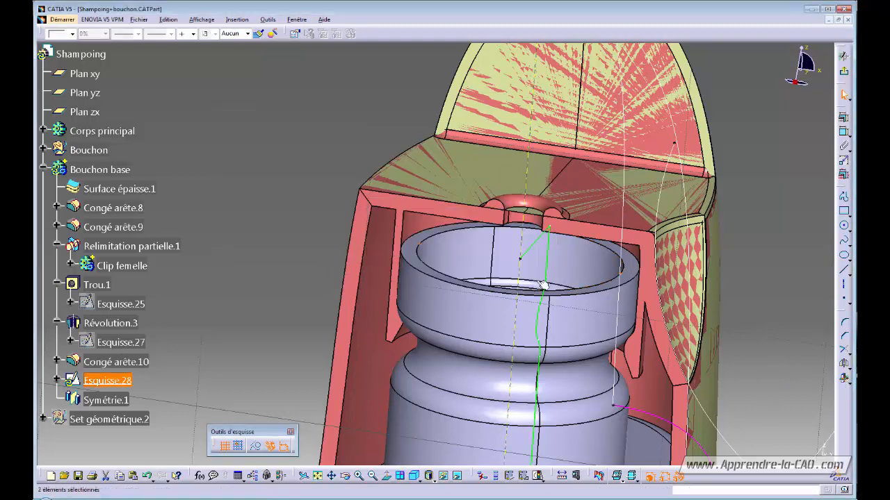
# - Leave the sketch and define Set géométrique.2 as the work object
pyautogui.click(761, 340)
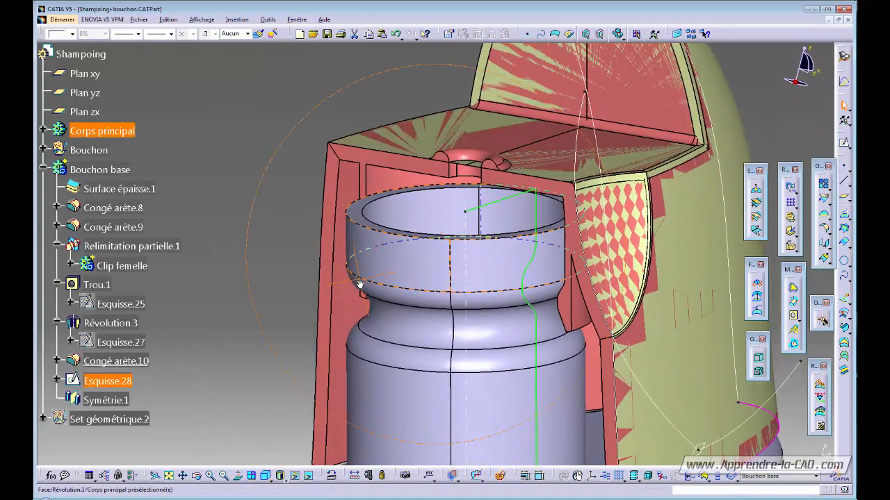
pyautogui.moveTo(360, 284); pyautogui.dragTo(386, 307, button='middle')
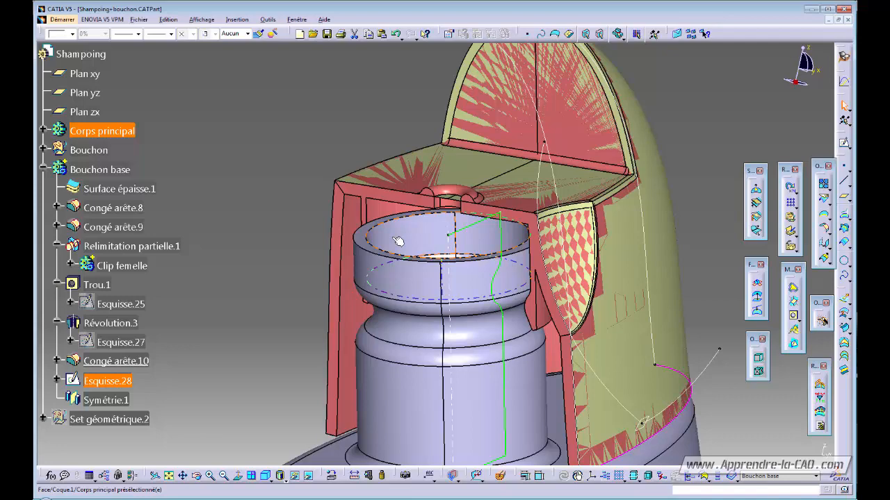
pyautogui.moveTo(507, 274); pyautogui.dragTo(437, 287, button='middle')
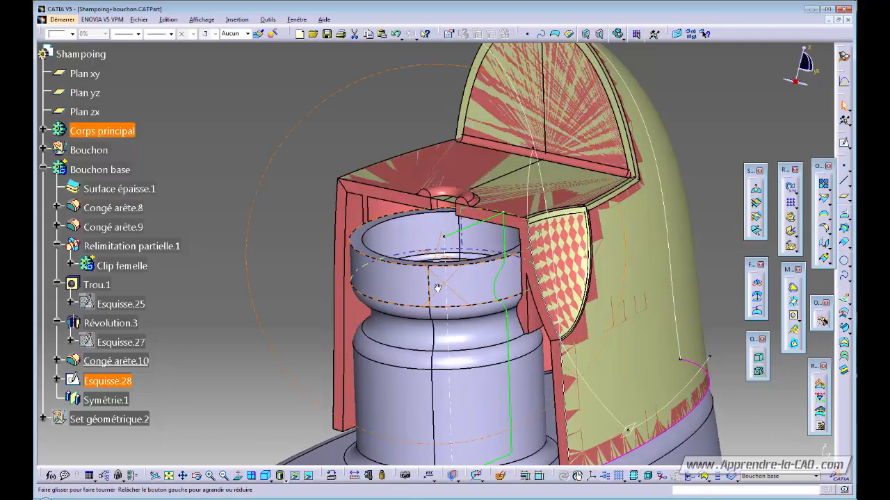
pyautogui.click(407, 229)
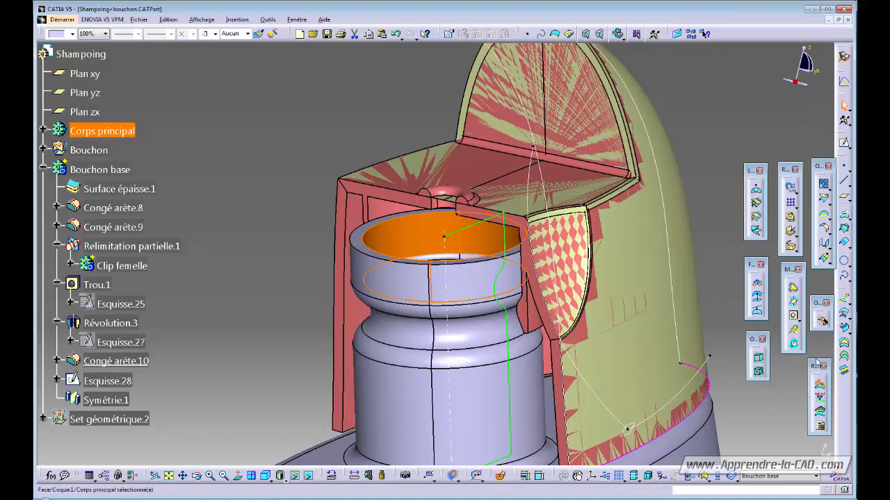
pyautogui.click(701, 148)
pyautogui.click(114, 419)
pyautogui.rightClick(114, 419)
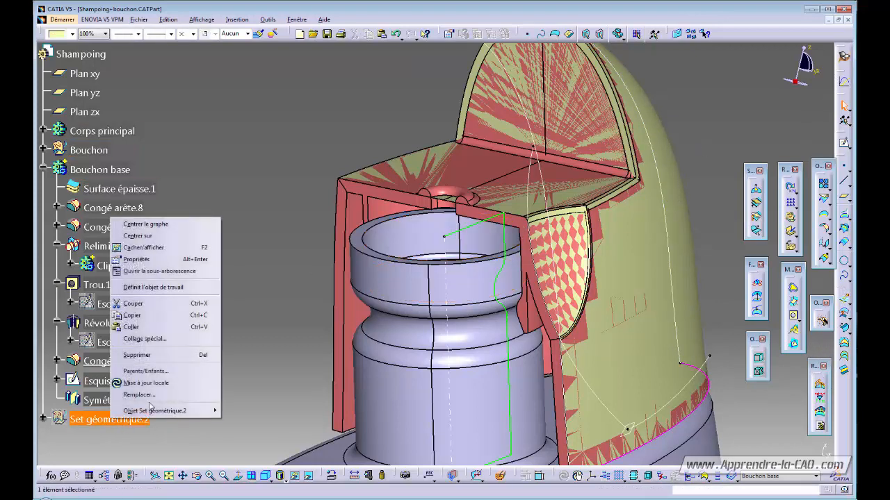
pyautogui.click(149, 285)
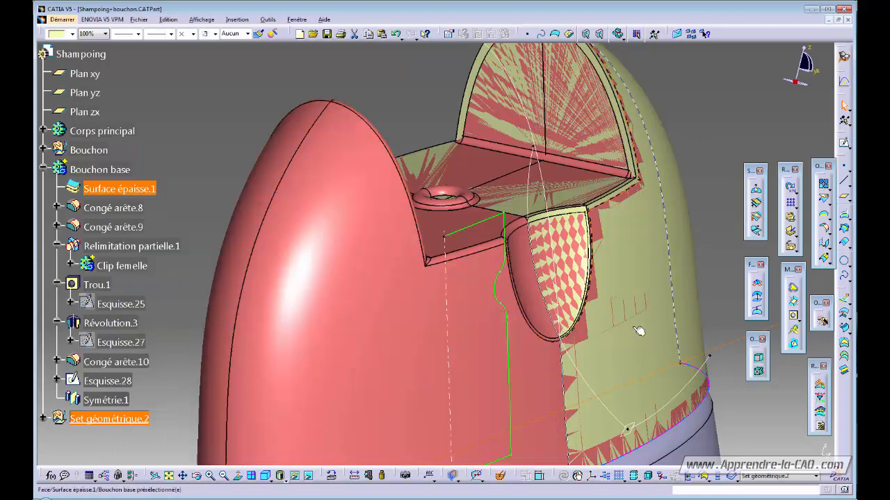
# - Hide the Bouchon base body to expose the bottle neck
pyautogui.moveTo(387, 267); pyautogui.dragTo(403, 340, button='middle')
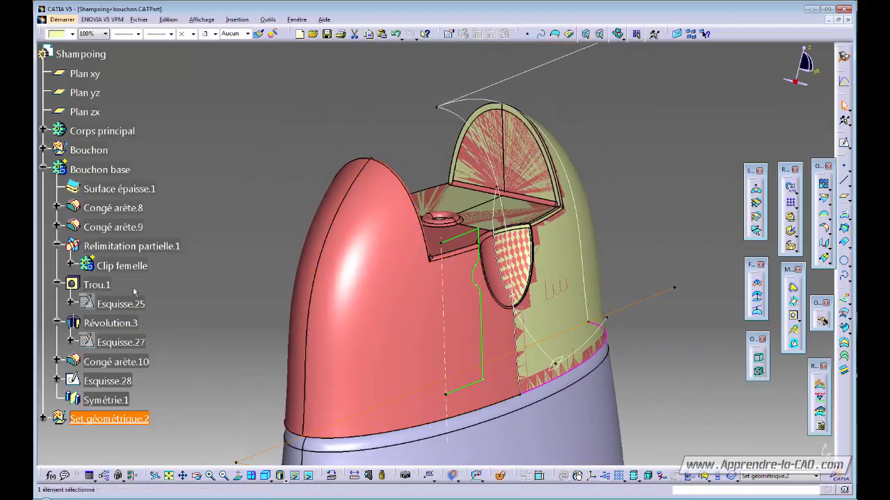
pyautogui.rightClick(99, 170)
pyautogui.click(131, 200)
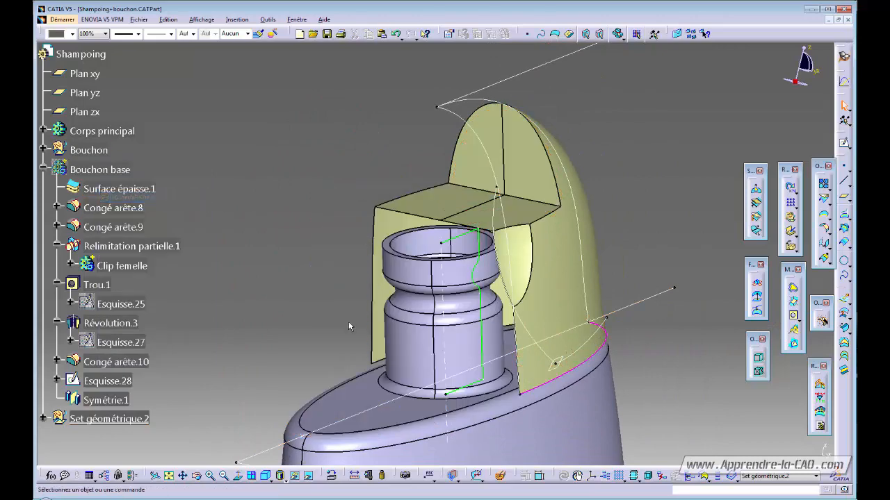
# - Extract the bottle neck's inner wall face and the top face of its rim as surfaces, without propagation
pyautogui.moveTo(348, 321); pyautogui.dragTo(379, 282, button='middle')
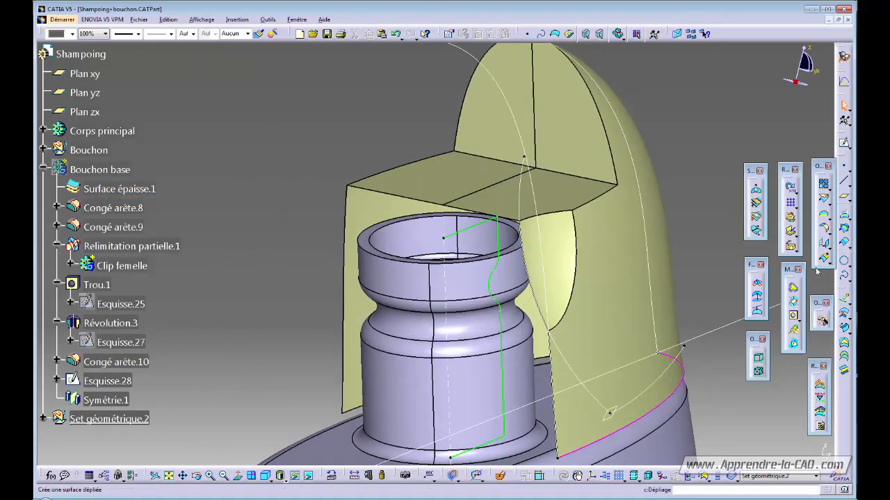
pyautogui.click(825, 229)
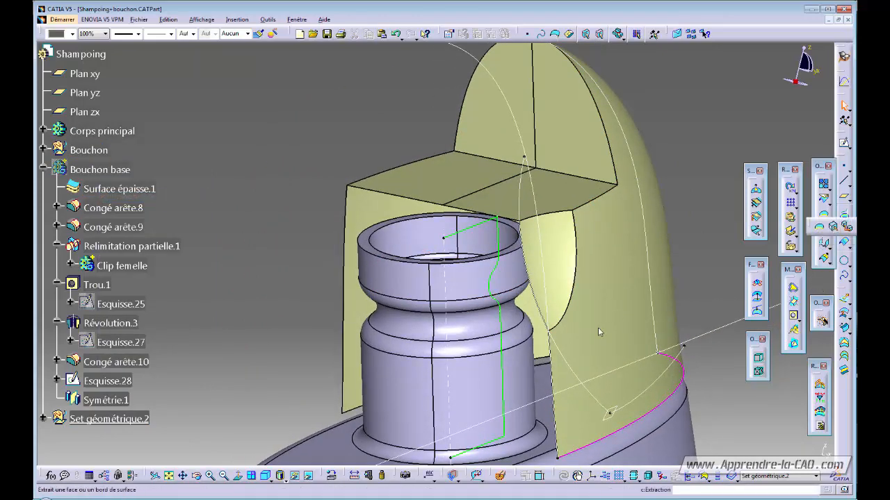
pyautogui.click(416, 240)
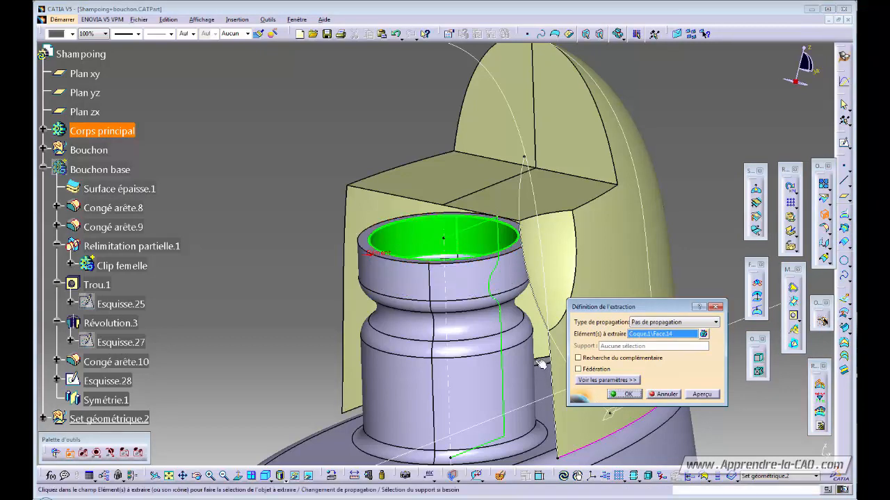
pyautogui.click(622, 394)
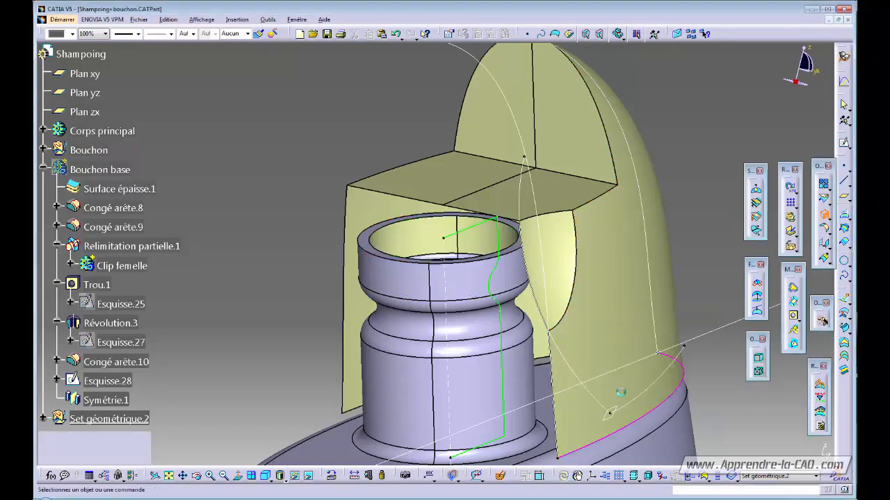
pyautogui.click(821, 217)
pyautogui.moveTo(450, 302); pyautogui.dragTo(417, 317, button='middle')
pyautogui.click(428, 307)
pyautogui.click(629, 393)
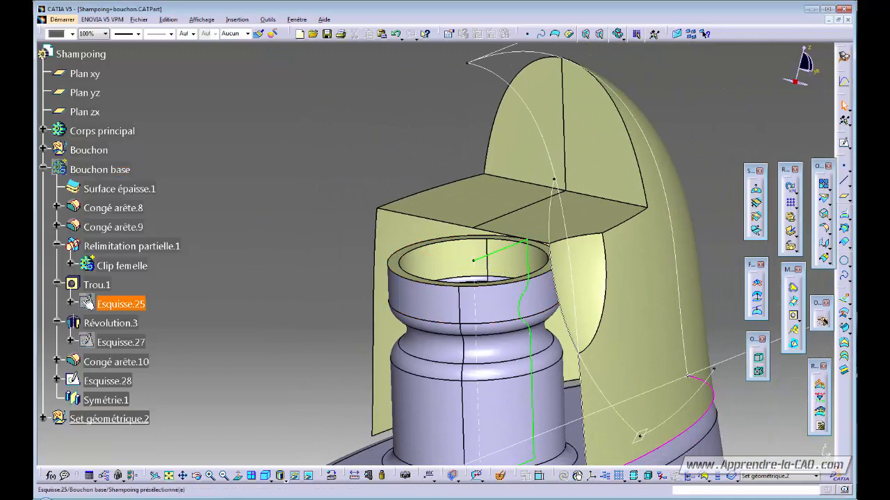
# - Show the Bouchon base body again and define its fillet Congé arête.10 as the work object
pyautogui.rightClick(97, 171)
pyautogui.click(157, 228)
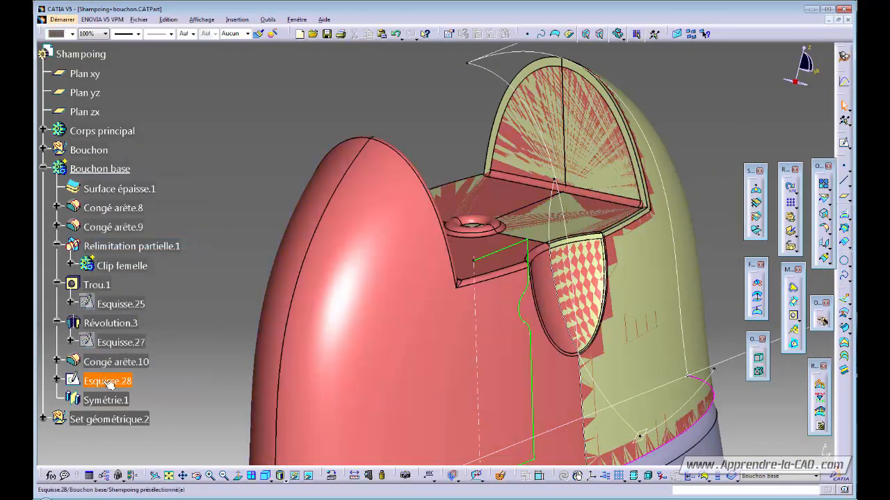
pyautogui.rightClick(101, 362)
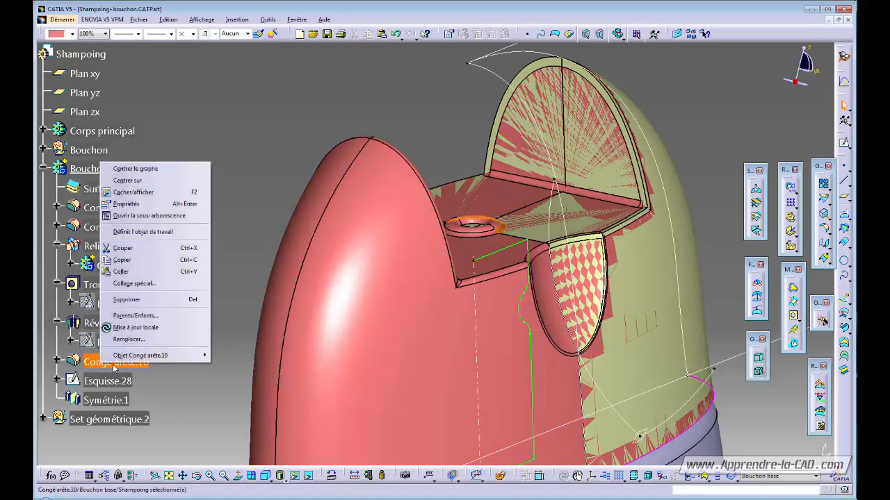
pyautogui.click(144, 233)
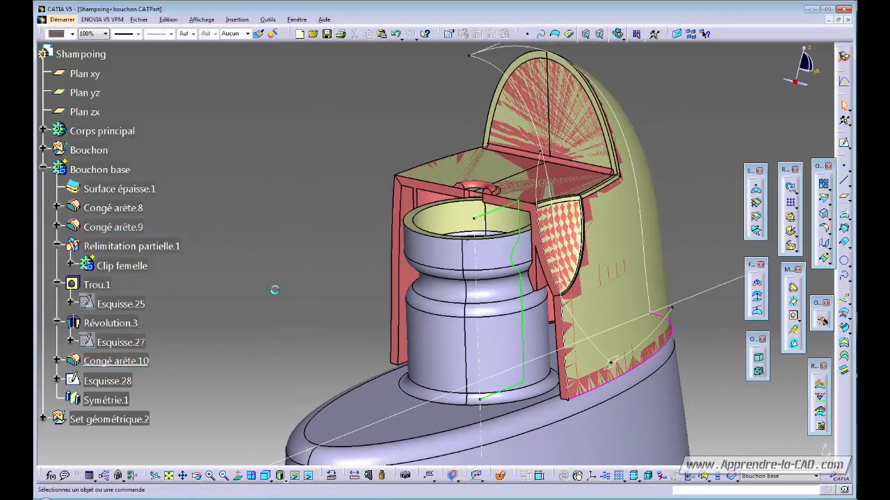
# - Reopen Esquisse.28 for editing and turn the view to the cap's open side
pyautogui.moveTo(274, 291); pyautogui.dragTo(292, 291, button='middle')
pyautogui.doubleClick(106, 379)
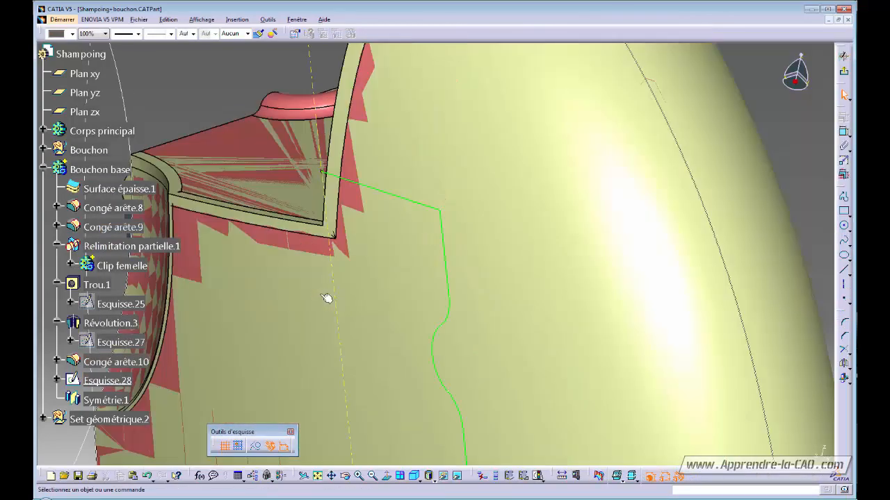
pyautogui.click(387, 476)
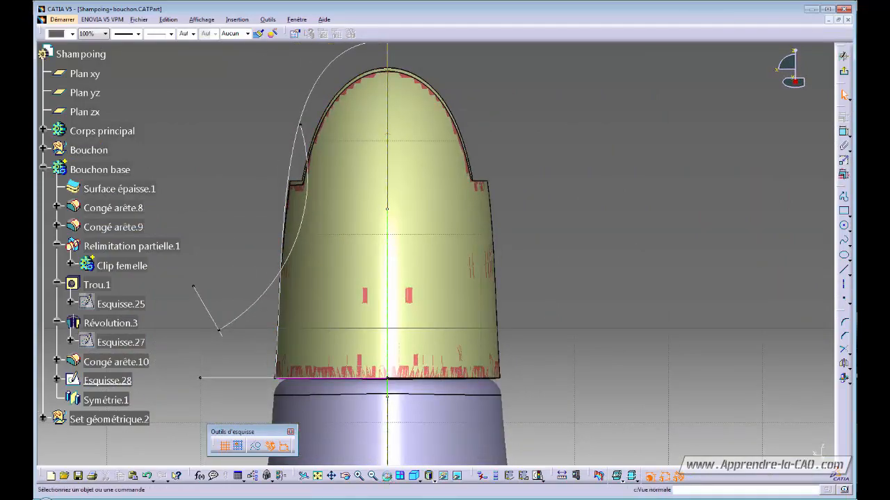
pyautogui.moveTo(518, 314)
pyautogui.mouseDown(button='middle')
pyautogui.moveTo(496, 363)
pyautogui.moveTo(512, 338)
pyautogui.moveTo(452, 385)
pyautogui.moveTo(417, 299)
pyautogui.moveTo(381, 293)
pyautogui.moveTo(423, 335)
pyautogui.moveTo(448, 345)
pyautogui.mouseUp(button='middle')
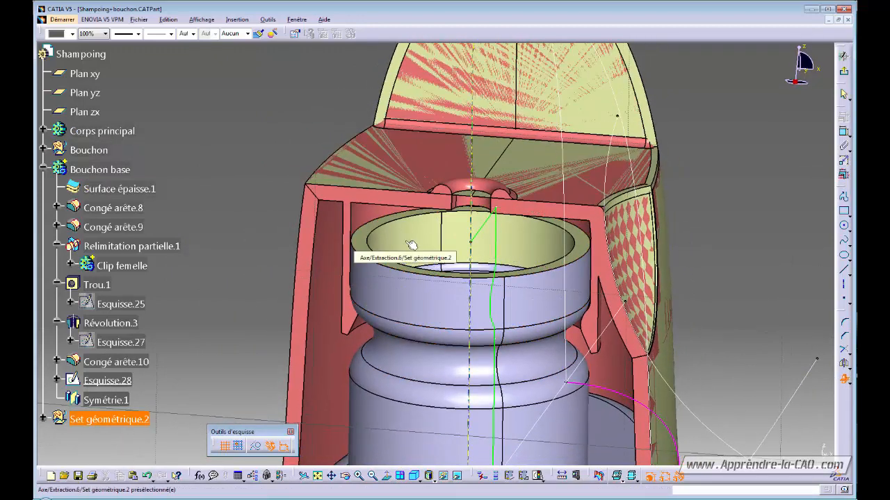
# - Intersect Extraction.6, the neck's inner wall, with the sketch plane and delete the intersection line on the neck's right side
pyautogui.click(43, 419)
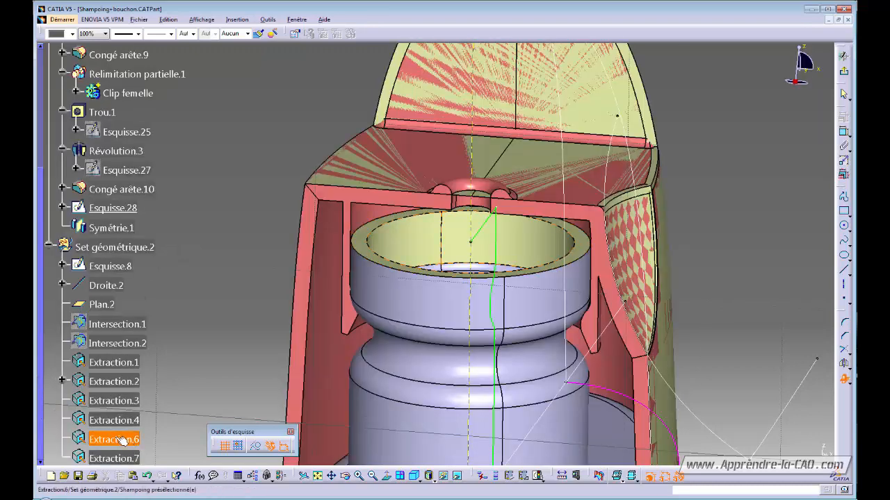
pyautogui.click(117, 439)
pyautogui.click(551, 278)
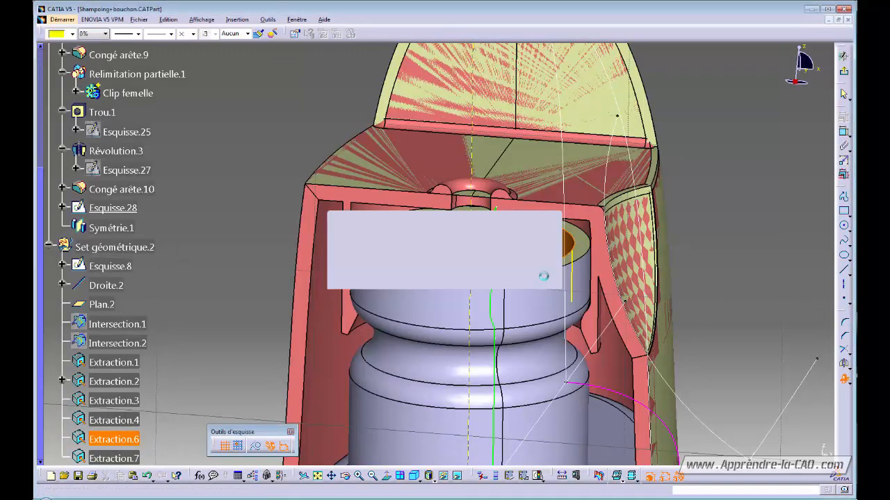
pyautogui.click(742, 260)
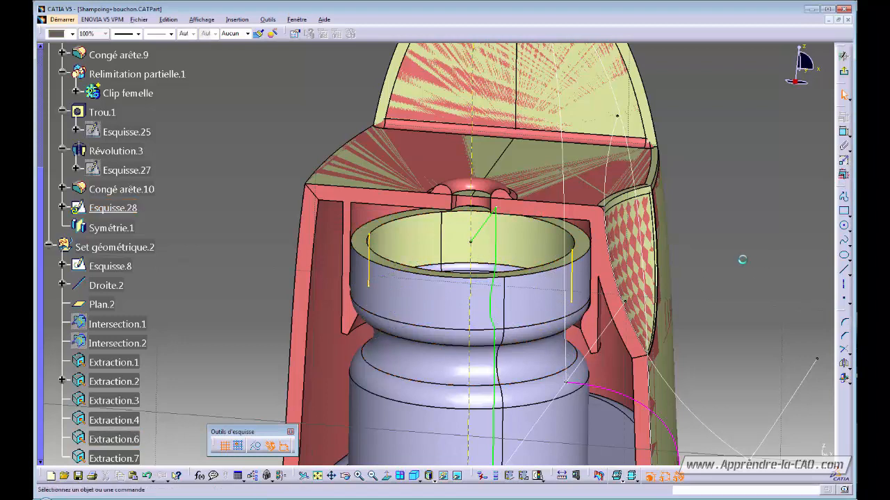
pyautogui.click(574, 278)
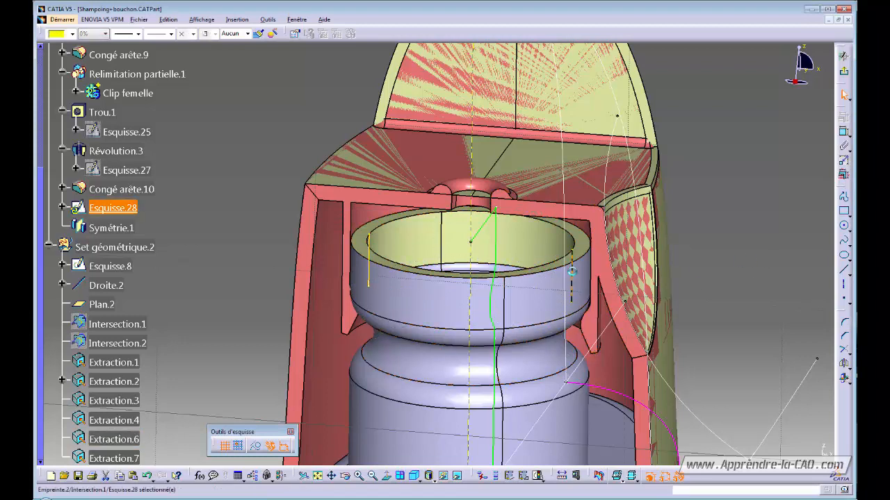
pyautogui.click(779, 289)
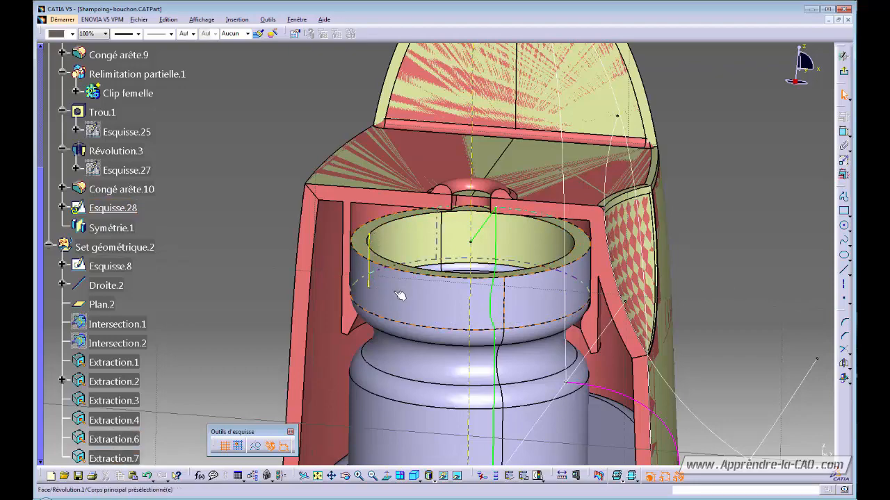
# - Project the inner vertical edge of the Clip femelle wall beside the neck into the sketch
pyautogui.moveTo(400, 296); pyautogui.dragTo(408, 239, button='middle')
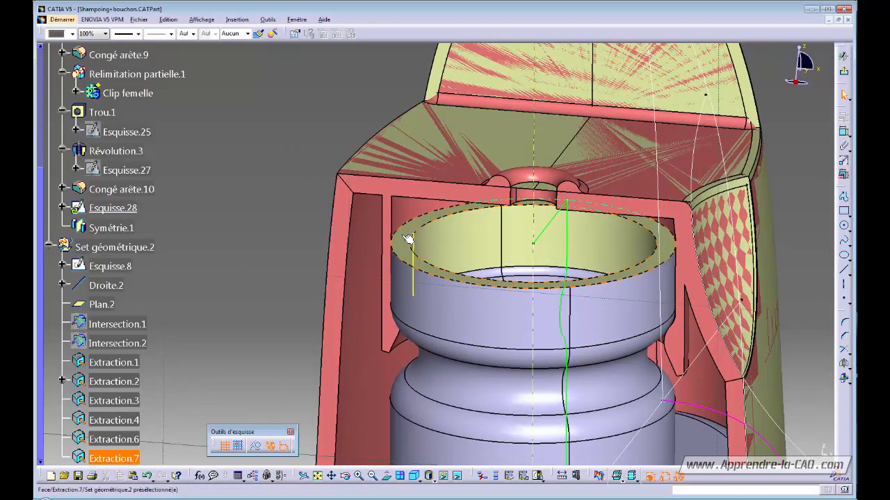
pyautogui.moveTo(446, 276); pyautogui.dragTo(422, 310, button='middle')
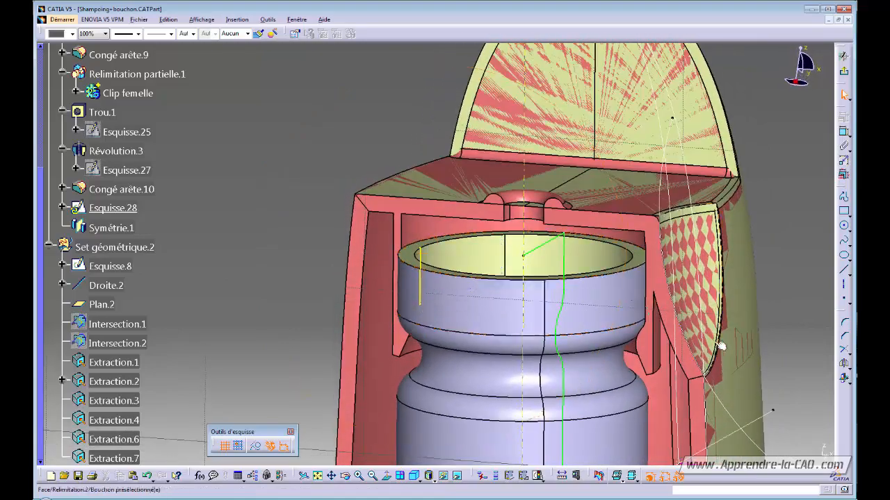
pyautogui.click(847, 382)
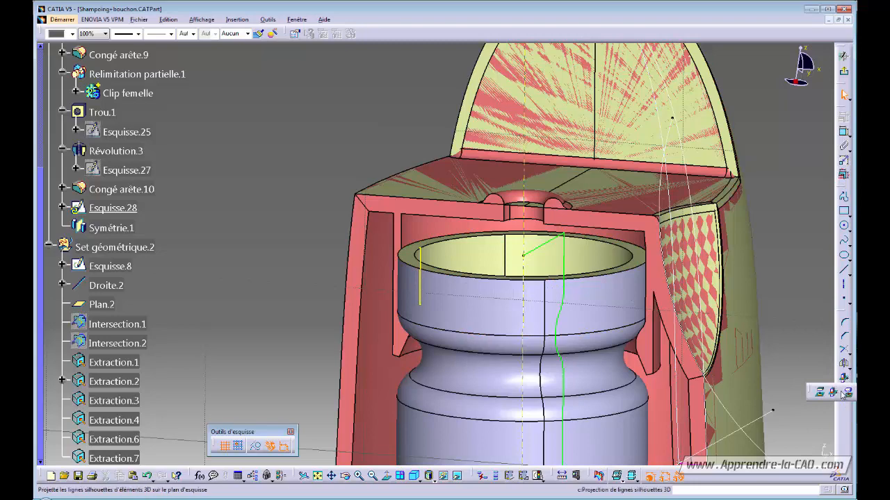
pyautogui.click(833, 392)
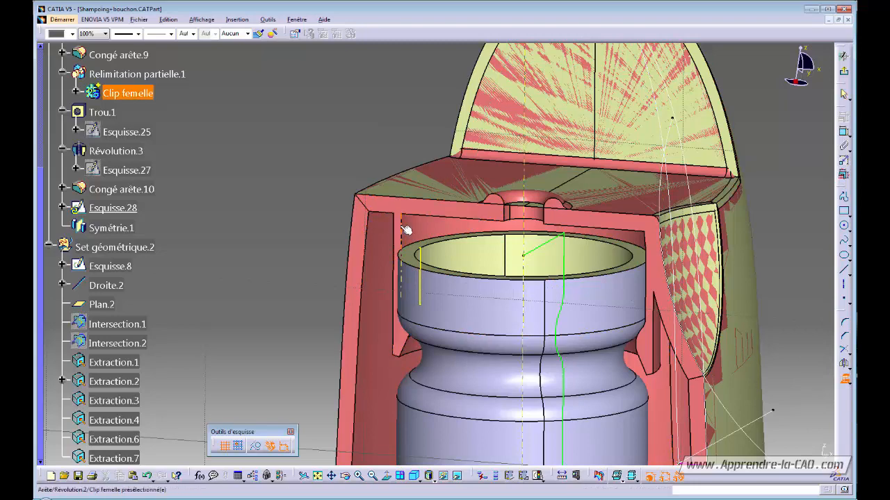
pyautogui.click(276, 264)
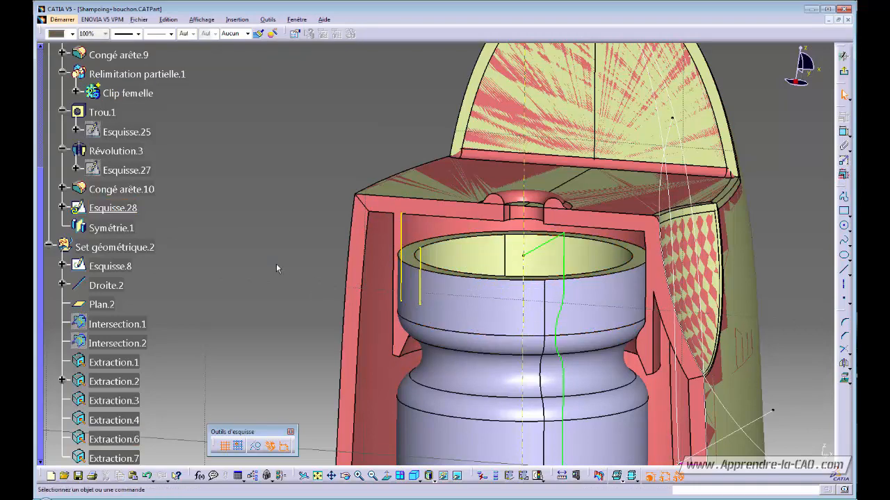
# - Sketch a profile rising vertically beside the neck's inner wall line, with a horizontal segment about 1.6 mm long to the projected clip edge
pyautogui.moveTo(310, 310); pyautogui.dragTo(317, 307, button='middle')
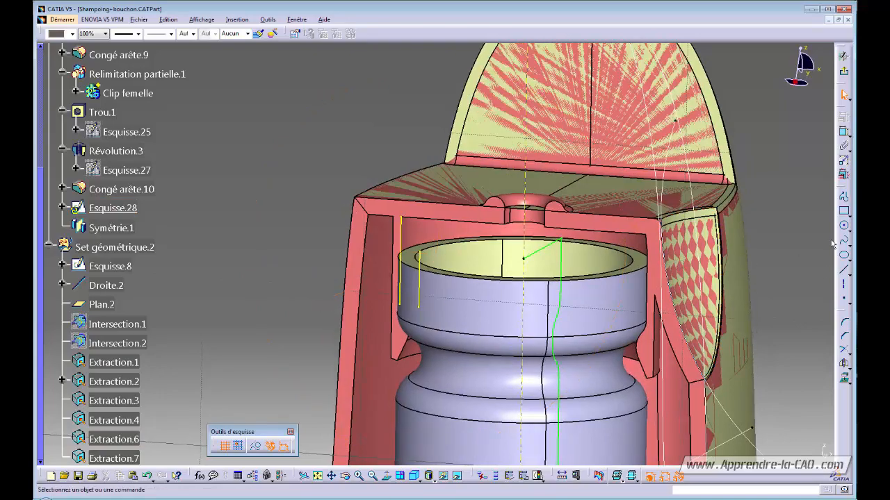
pyautogui.click(846, 200)
pyautogui.moveTo(324, 274)
pyautogui.mouseDown(button='middle')
pyautogui.moveTo(377, 279)
pyautogui.moveTo(362, 287)
pyautogui.mouseUp(button='middle')
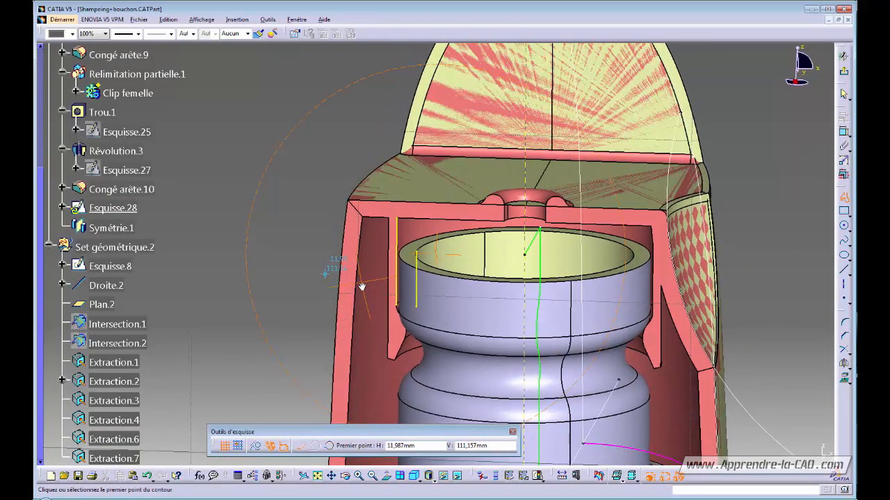
pyautogui.click(420, 281)
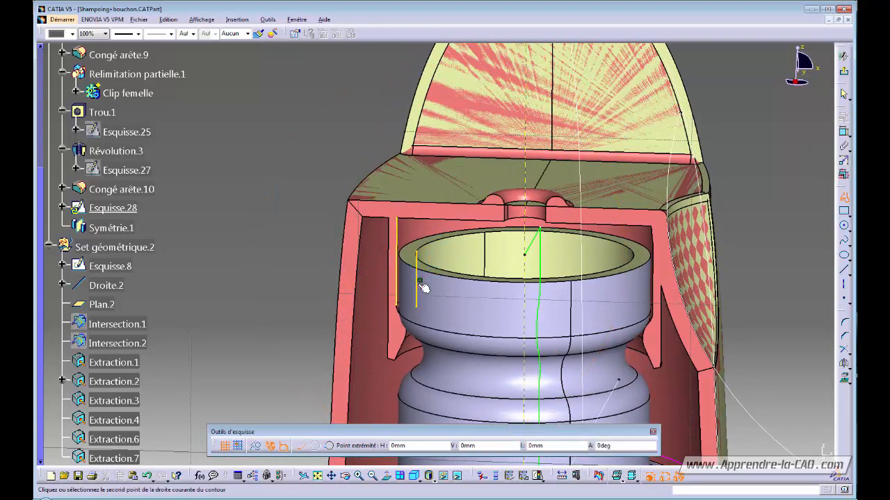
pyautogui.click(423, 212)
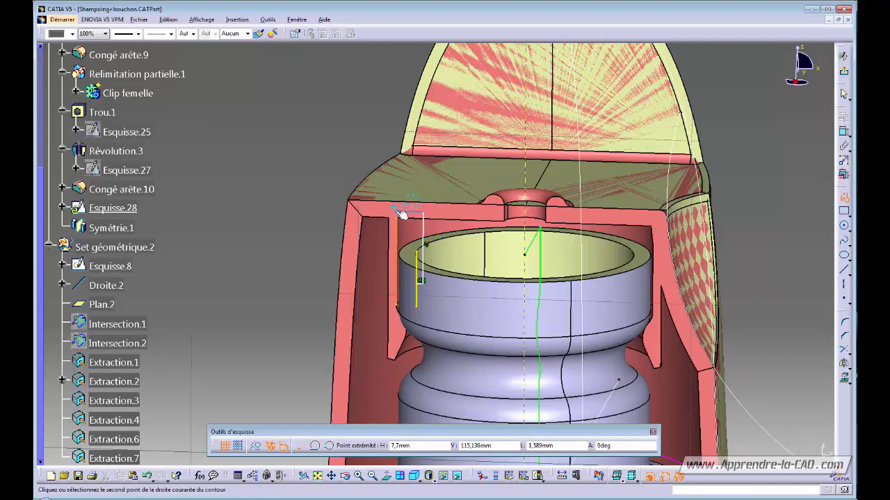
pyautogui.click(400, 211)
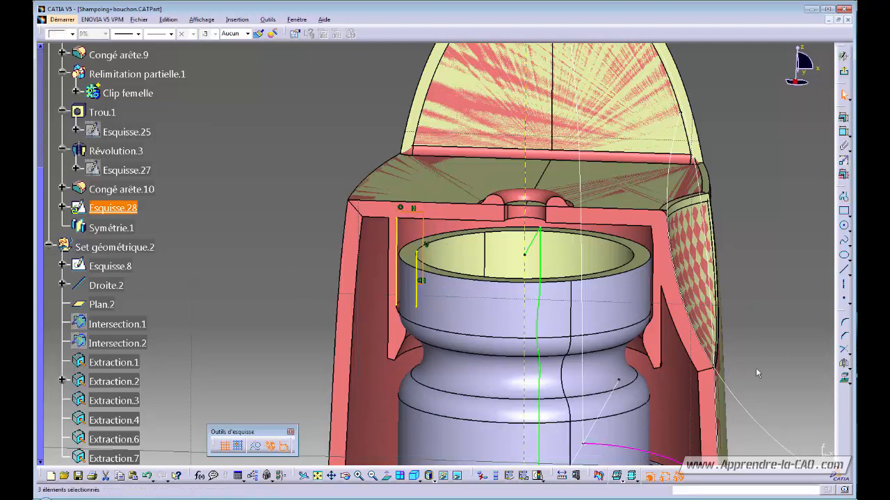
# - Close the profile with a horizontal line between the neck's inner wall line and the projected clip edge, and trim the excess reference lines
pyautogui.click(842, 285)
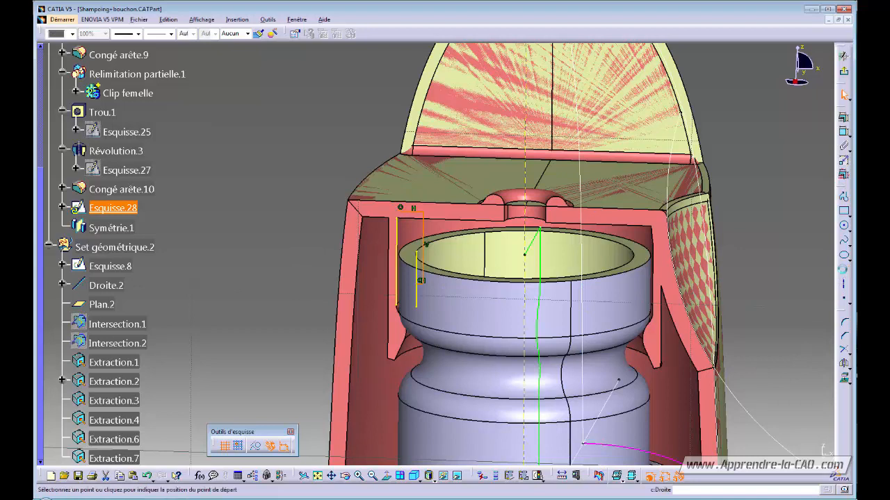
pyautogui.click(411, 255)
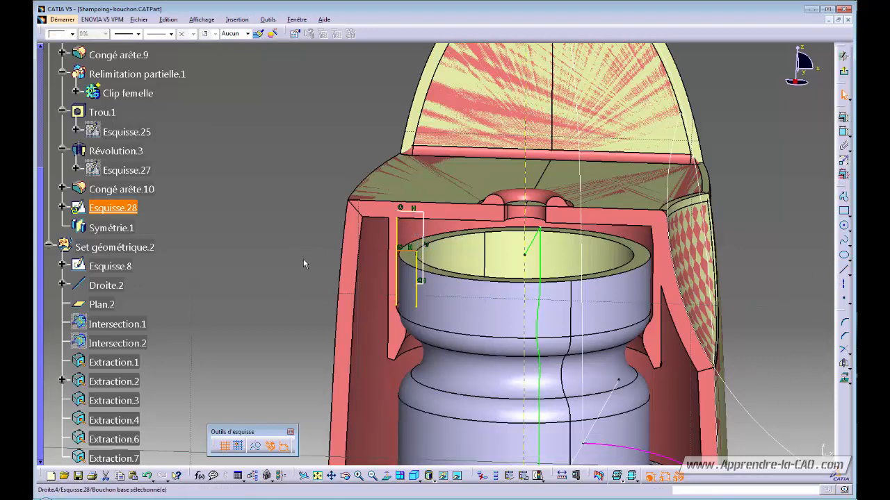
pyautogui.click(844, 349)
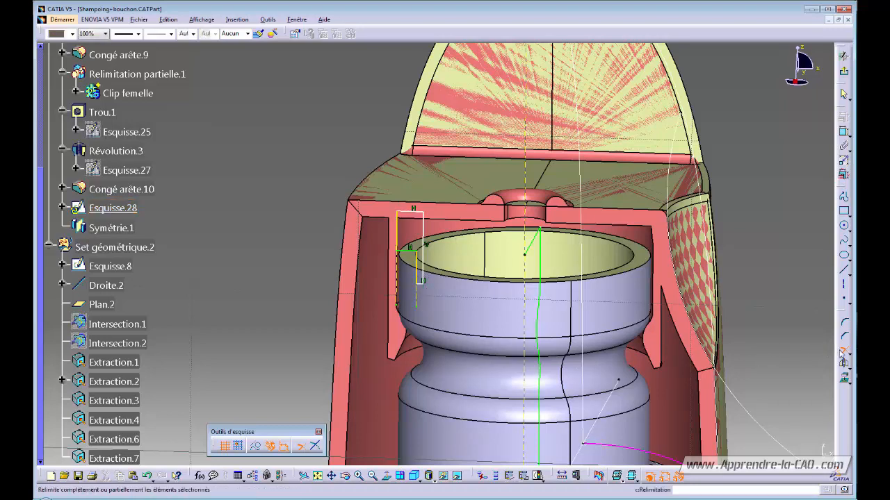
pyautogui.press('Escape')
# - Constrain the profile's upper horizontal line to 0.5 mm above the upper endpoint of the projected clip edge
pyautogui.moveTo(759, 297)
pyautogui.mouseDown(button='middle')
pyautogui.moveTo(760, 286)
pyautogui.moveTo(756, 313)
pyautogui.mouseUp(button='middle')
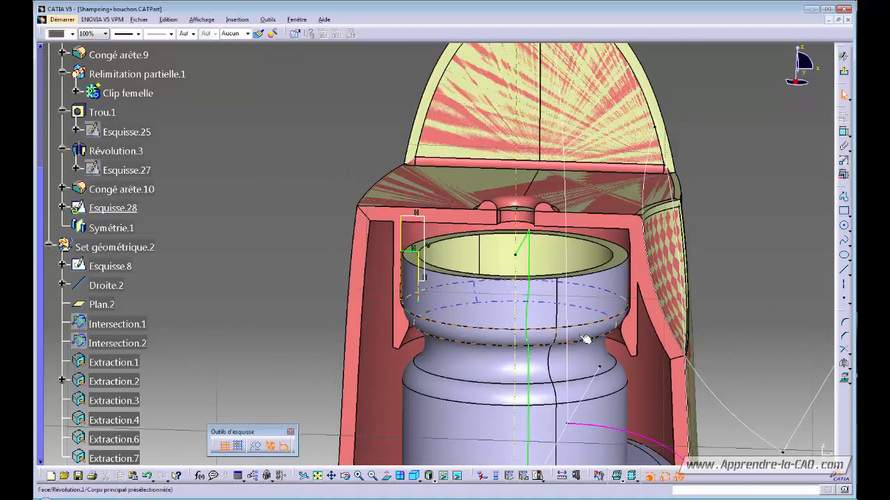
pyautogui.moveTo(250, 280); pyautogui.dragTo(275, 295, button='middle')
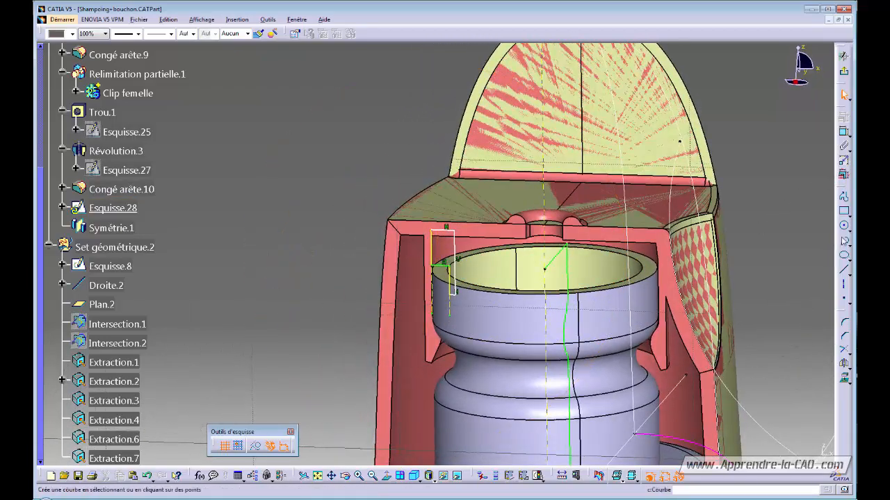
pyautogui.click(843, 133)
pyautogui.moveTo(322, 328); pyautogui.dragTo(355, 210, button='middle')
pyautogui.click(431, 174)
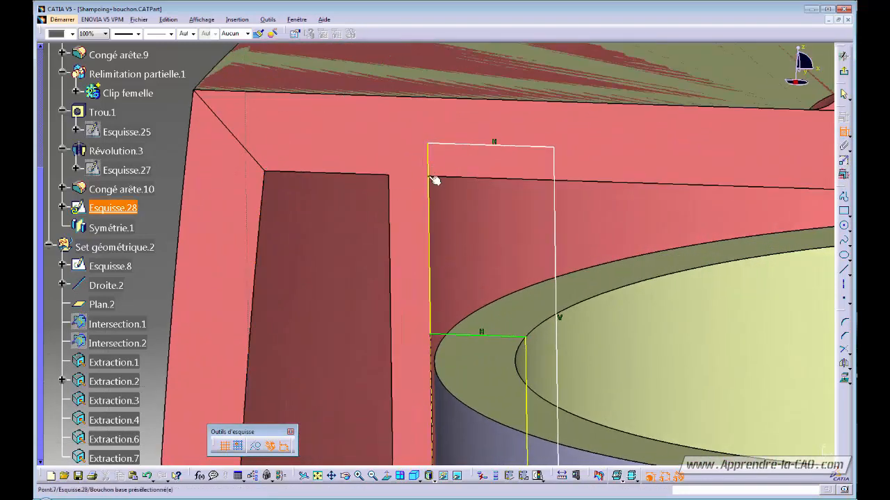
pyautogui.click(466, 147)
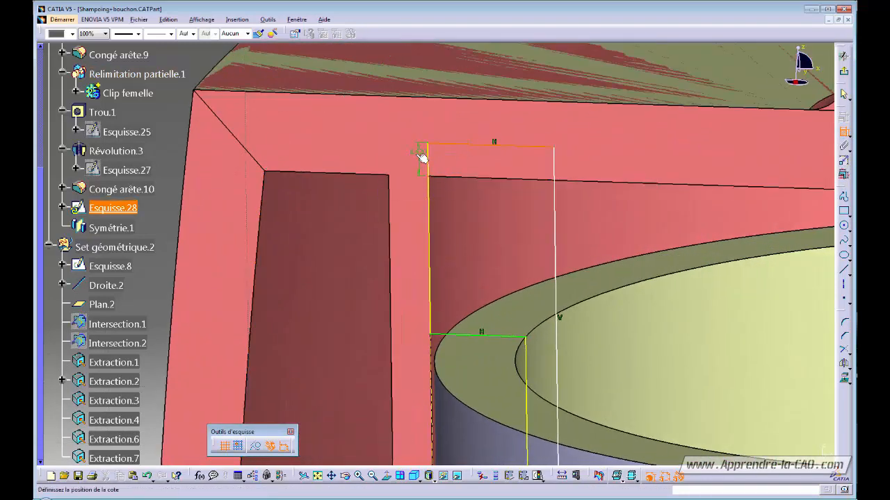
pyautogui.doubleClick(361, 209)
pyautogui.write('0,5')
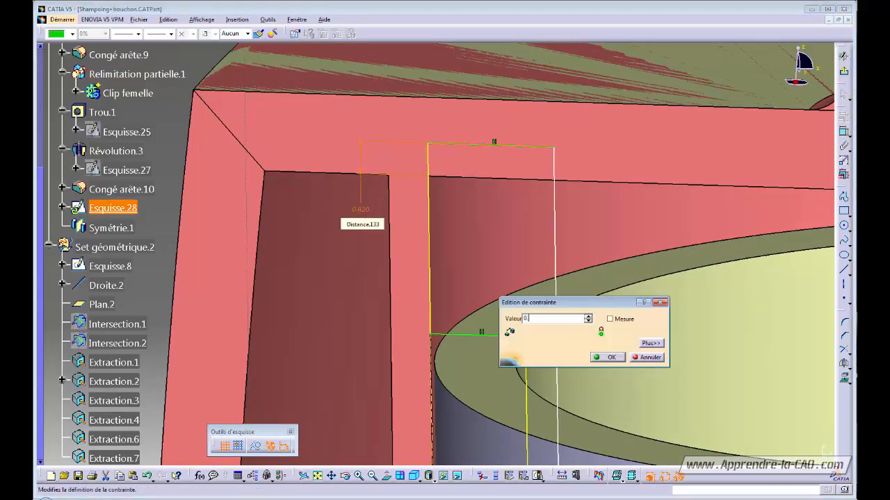
pyautogui.press('Return')
# - Constrain the profile's inner vertical line to 0.5 mm from the neck's inner wall line
pyautogui.moveTo(482, 241); pyautogui.dragTo(477, 297, button='middle')
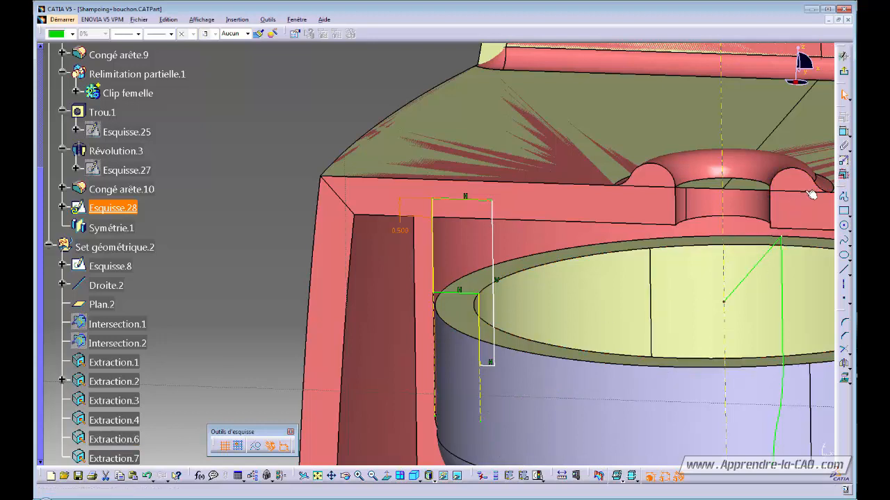
pyautogui.click(844, 133)
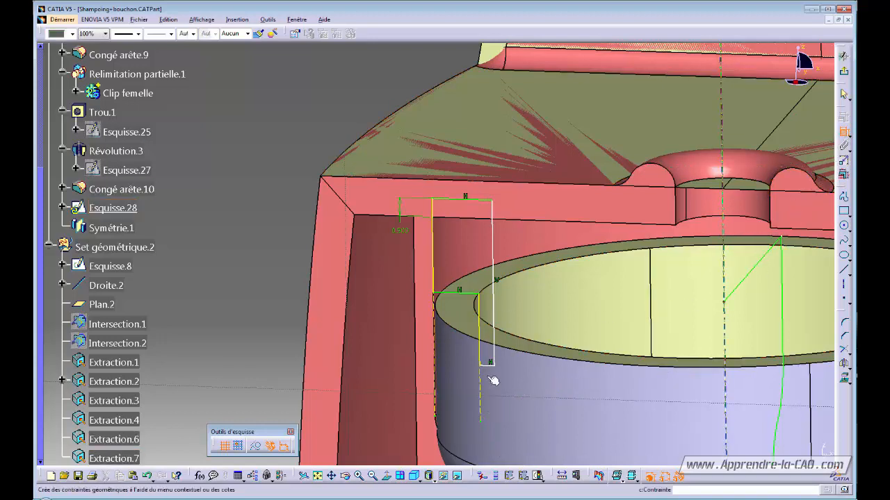
pyautogui.click(497, 331)
pyautogui.click(493, 330)
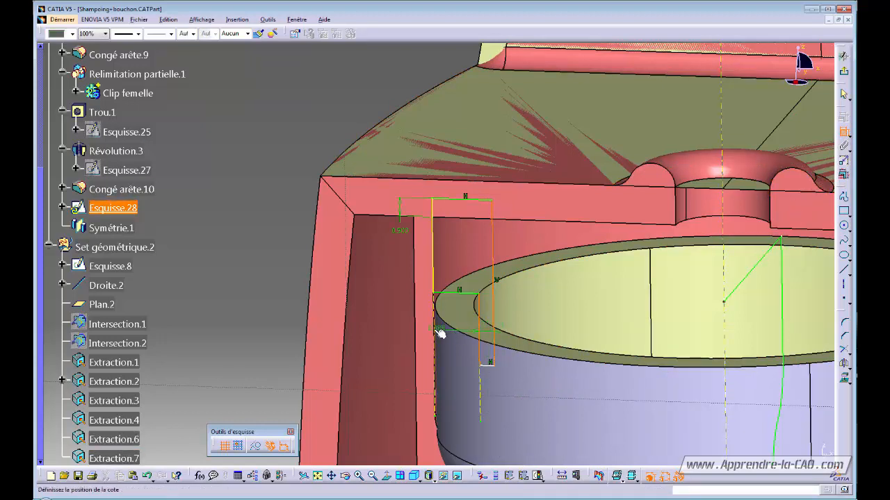
pyautogui.doubleClick(385, 328)
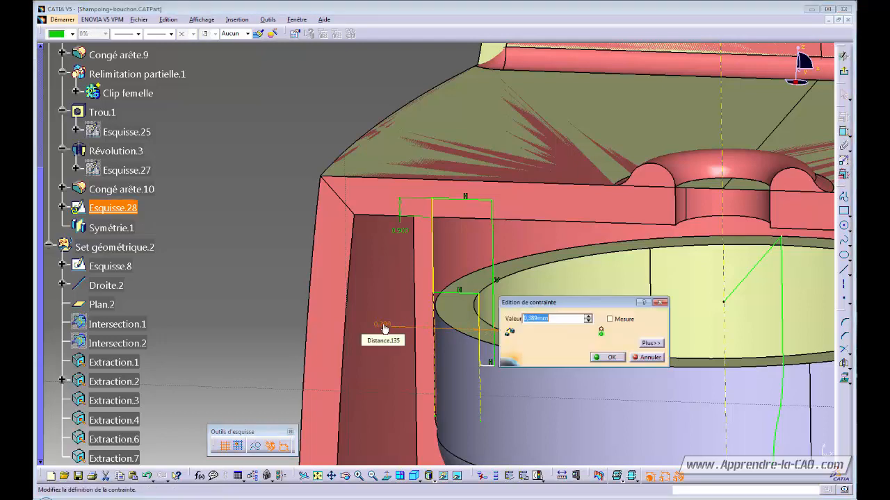
pyautogui.press('Return')
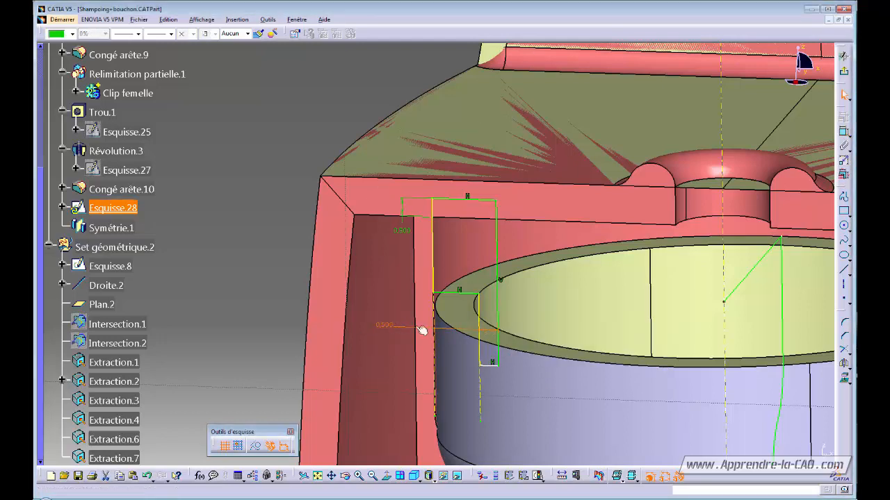
# - Chamfer the profile's lower corner on the neck wall side at an angle of 20°
pyautogui.click(846, 338)
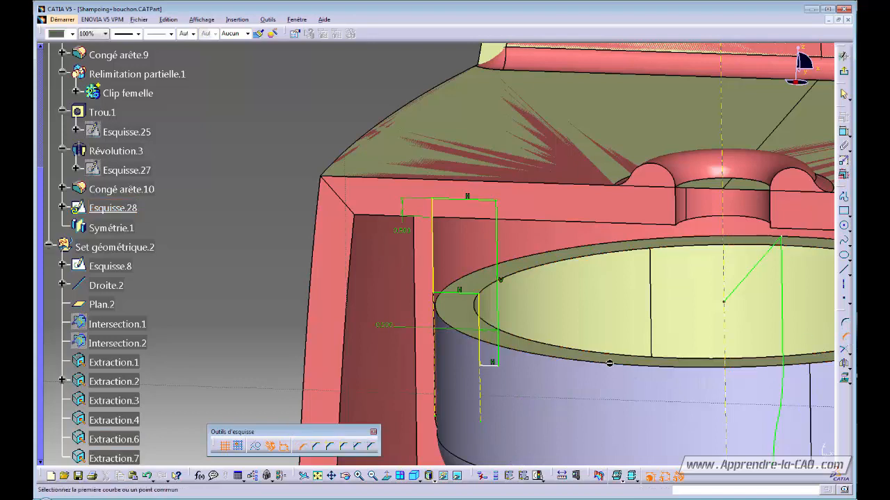
pyautogui.click(488, 361)
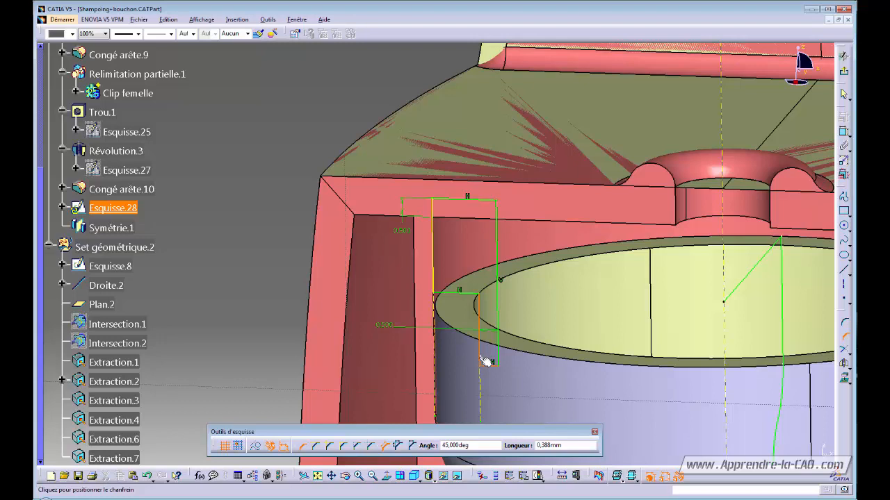
pyautogui.click(413, 446)
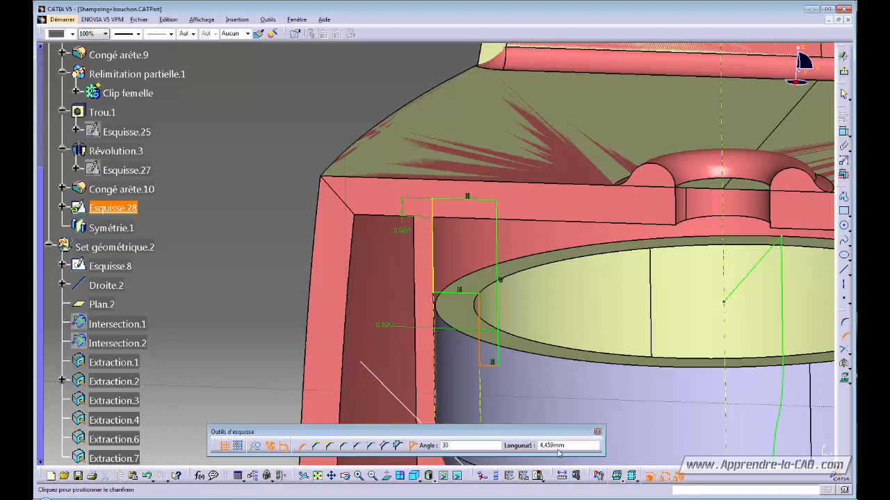
pyautogui.press('Tab')
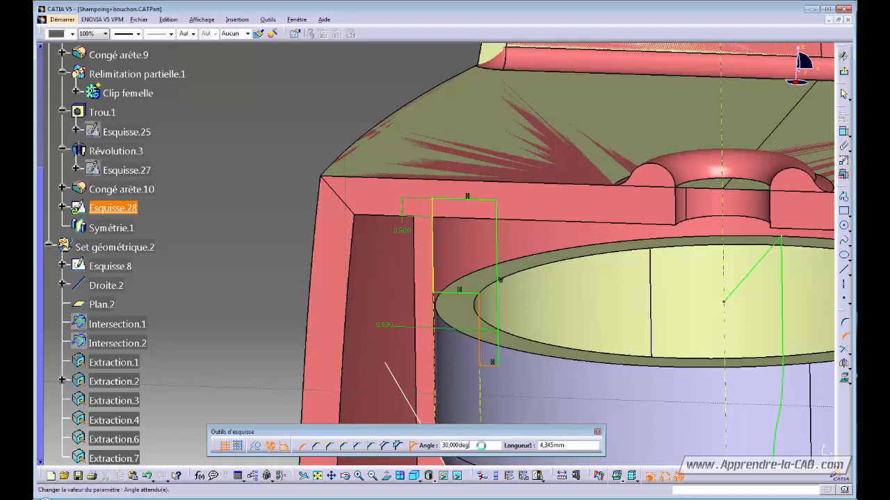
pyautogui.moveTo(480, 446); pyautogui.dragTo(430, 448)
pyautogui.write('20')
pyautogui.click(571, 447)
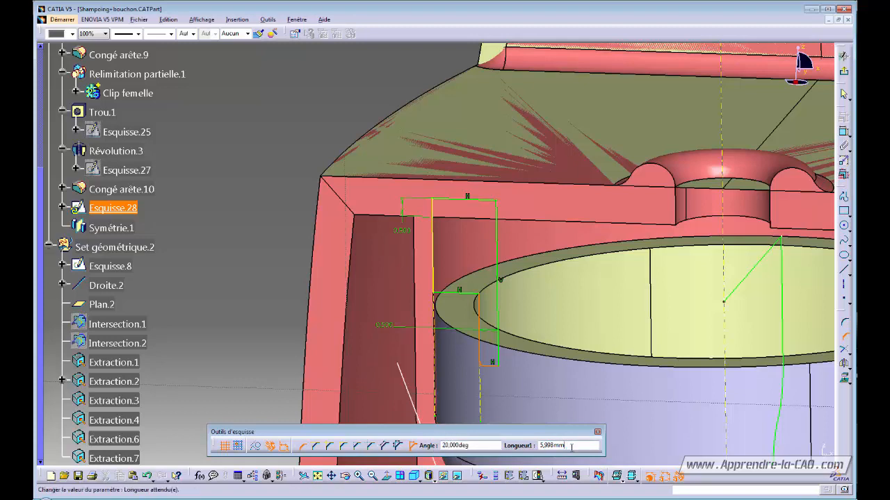
pyautogui.click(490, 361)
# - Set the chamfer's vertical length to 0.5 mm and move its angle dimension close to the profile
pyautogui.moveTo(454, 413); pyautogui.dragTo(473, 390, button='middle')
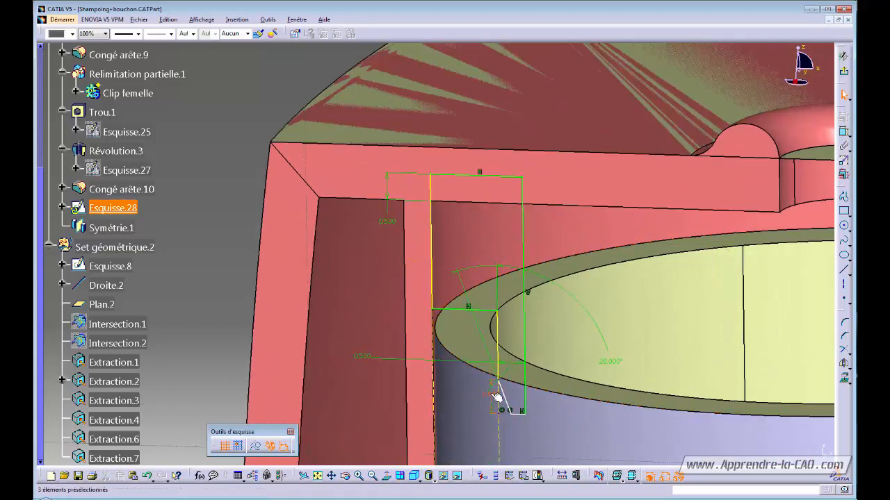
pyautogui.click(467, 395)
pyautogui.doubleClick(468, 397)
pyautogui.write('0')
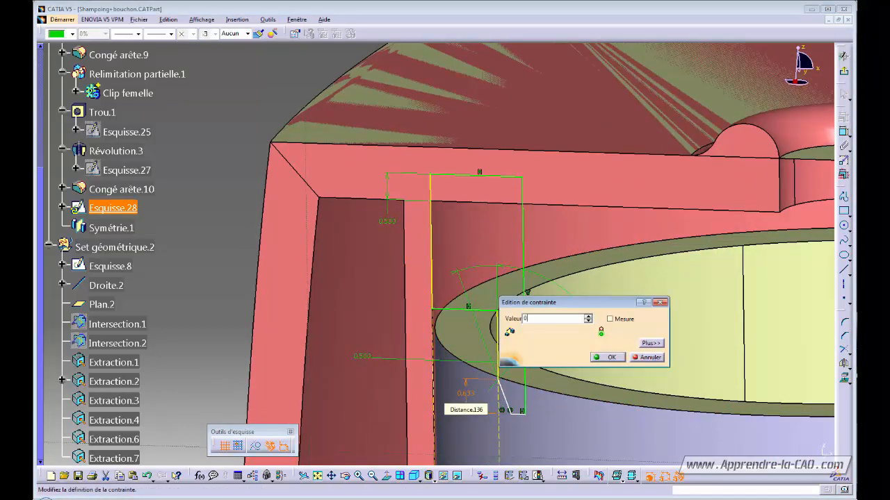
pyautogui.write('.5mm')
pyautogui.click(606, 357)
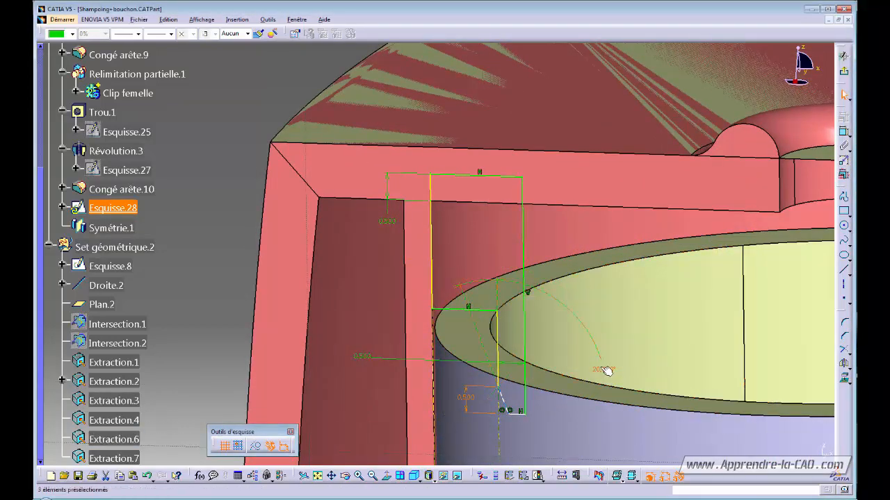
pyautogui.moveTo(605, 370); pyautogui.dragTo(488, 286)
# - Constrain the height from the horizontal line at the neck's rim down to the profile's lower end to 2 mm
pyautogui.moveTo(571, 341)
pyautogui.mouseDown(button='middle')
pyautogui.moveTo(571, 368)
pyautogui.moveTo(496, 387)
pyautogui.moveTo(550, 378)
pyautogui.mouseUp(button='middle')
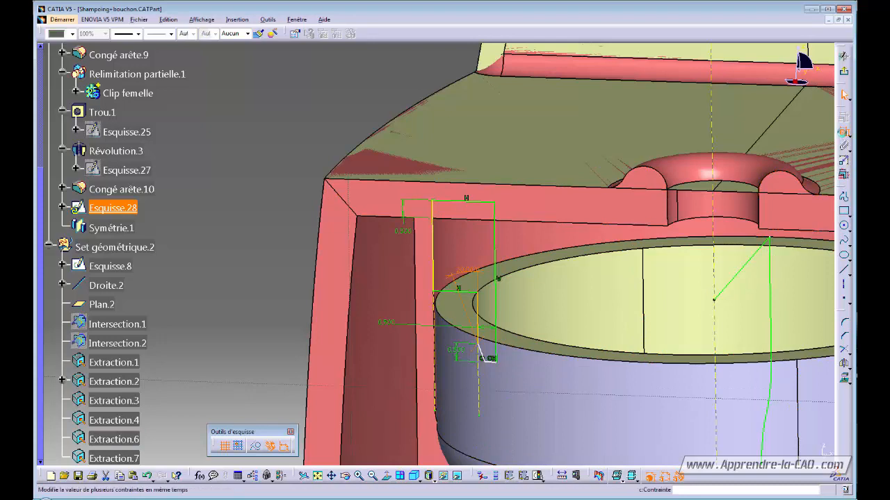
pyautogui.click(493, 289)
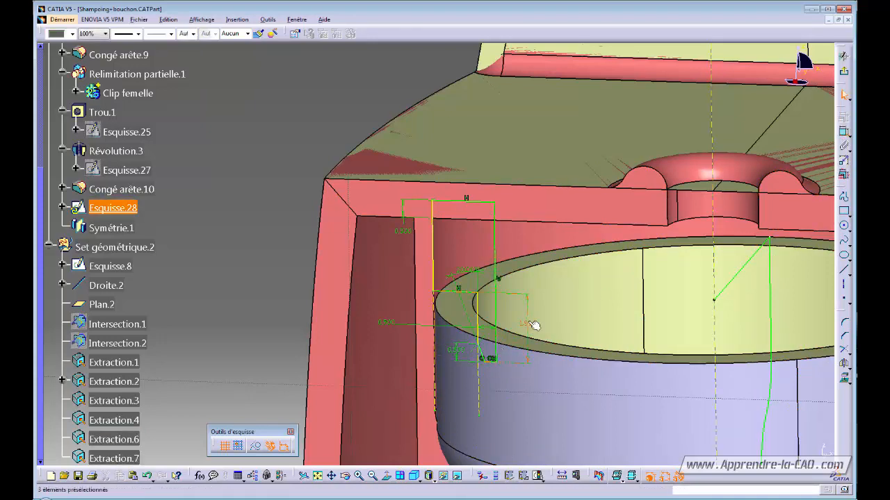
pyautogui.doubleClick(529, 324)
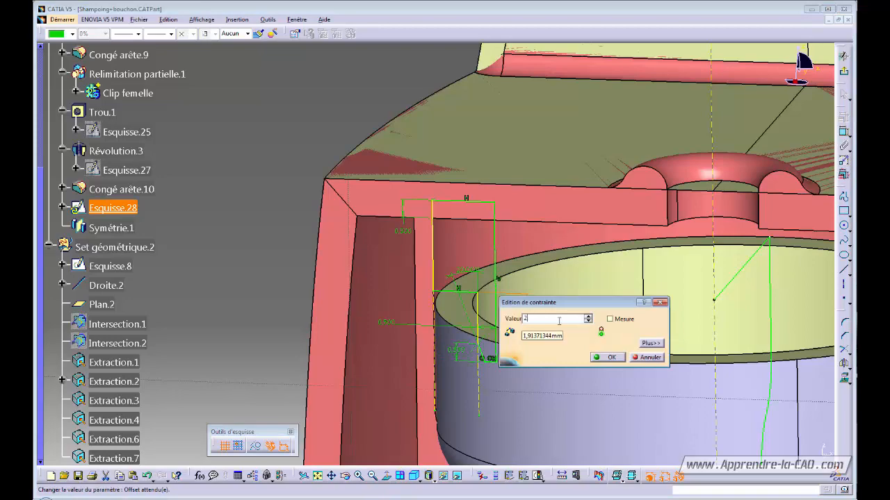
pyautogui.write('2')
pyautogui.press('Return')
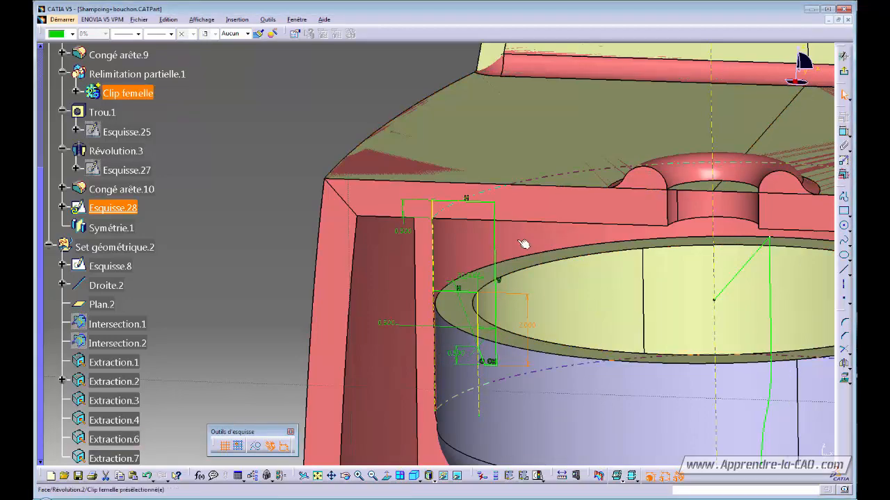
# - Exit Esquisse.28 and switch to the Part Design workbench
pyautogui.click(843, 72)
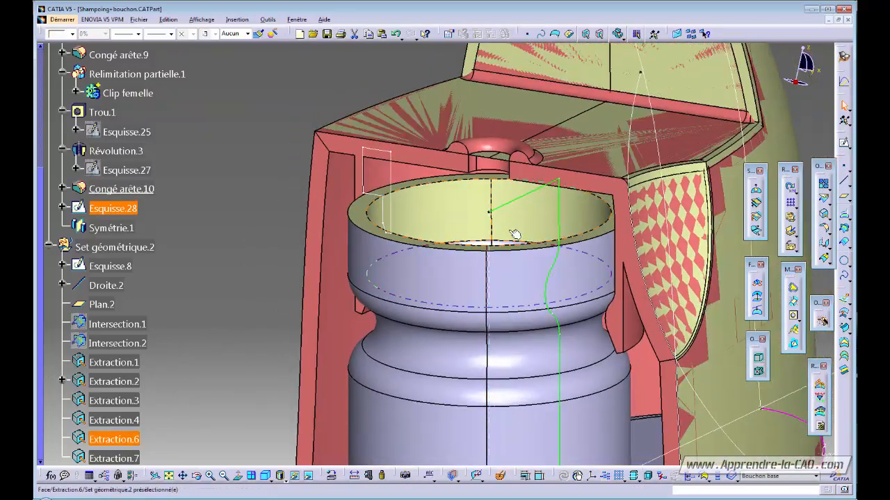
pyautogui.click(843, 55)
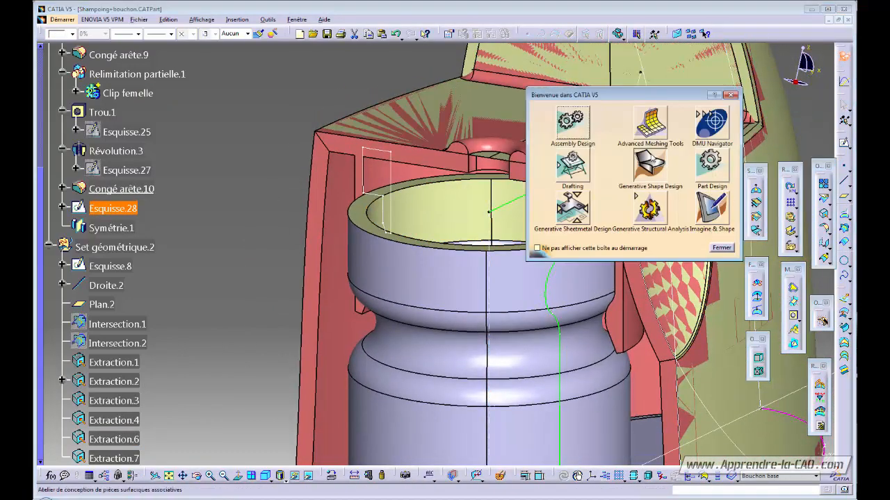
pyautogui.click(710, 164)
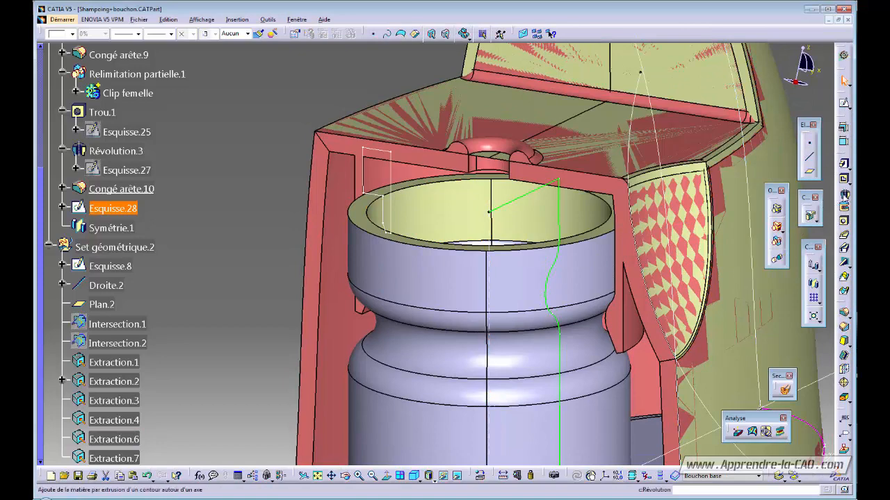
# - Revolve Esquisse.28 by 180° about the sketch axis in the reversed direction to add the ring inside the cap
pyautogui.click(845, 196)
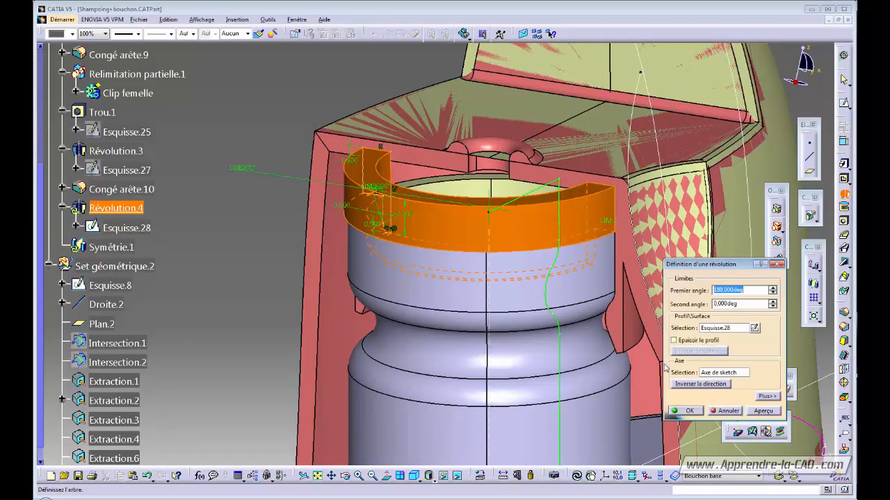
pyautogui.click(697, 384)
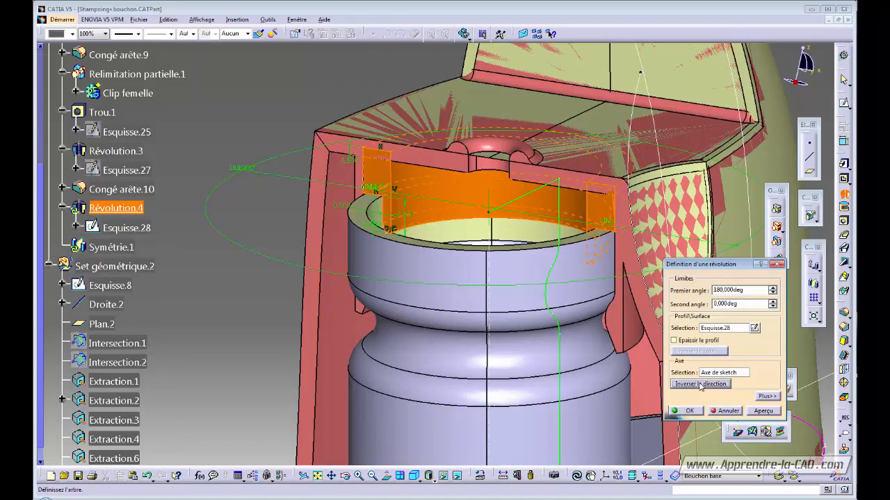
pyautogui.moveTo(442, 245); pyautogui.dragTo(454, 264, button='middle')
pyautogui.click(689, 412)
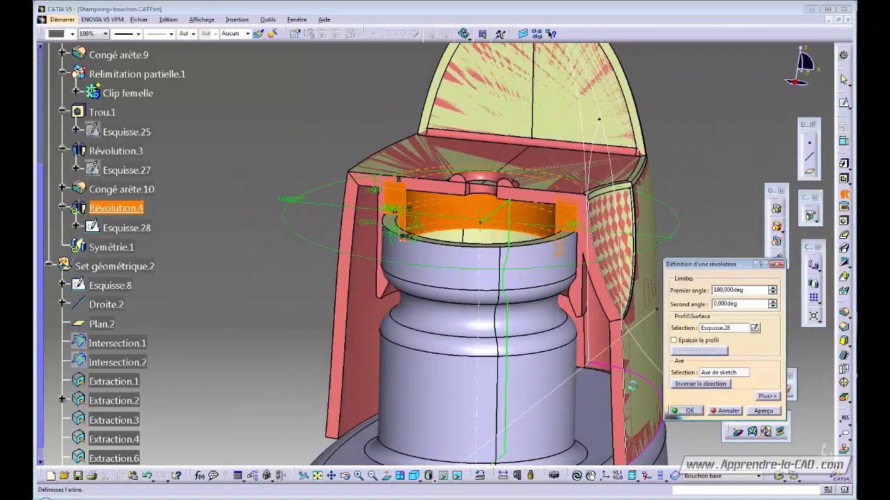
pyautogui.click(727, 212)
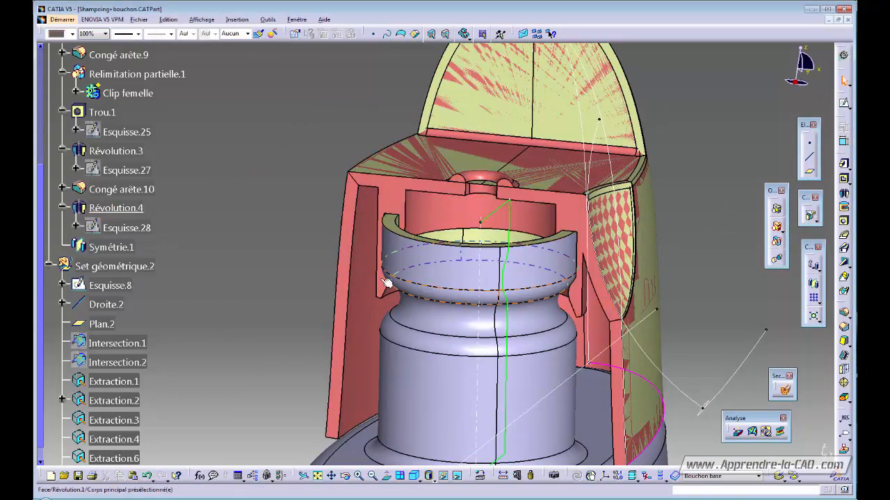
# - Turn the view to the neck opening and hide the geometrical set Set géométrique.2
pyautogui.moveTo(389, 285)
pyautogui.mouseDown(button='middle')
pyautogui.moveTo(433, 338)
pyautogui.moveTo(407, 354)
pyautogui.moveTo(473, 307)
pyautogui.moveTo(512, 298)
pyautogui.moveTo(436, 286)
pyautogui.moveTo(421, 274)
pyautogui.mouseUp(button='middle')
pyautogui.moveTo(462, 220); pyautogui.dragTo(427, 284, button='middle')
pyautogui.click(415, 237)
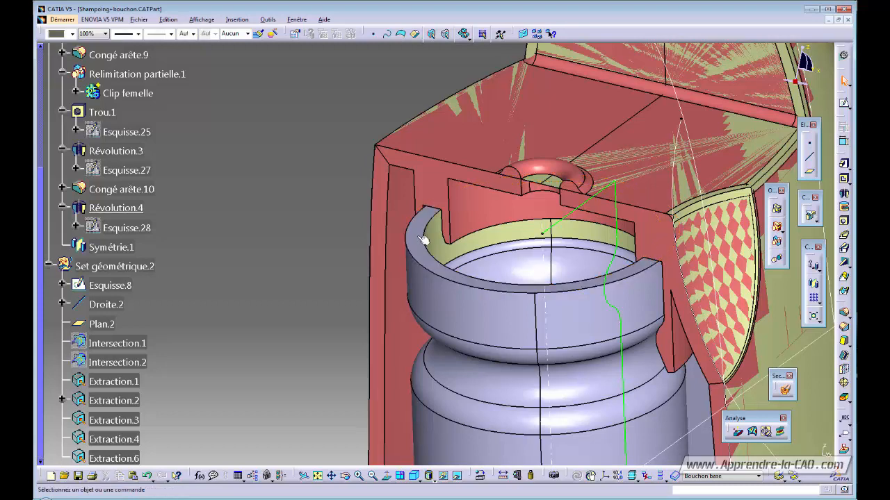
pyautogui.rightClick(115, 267)
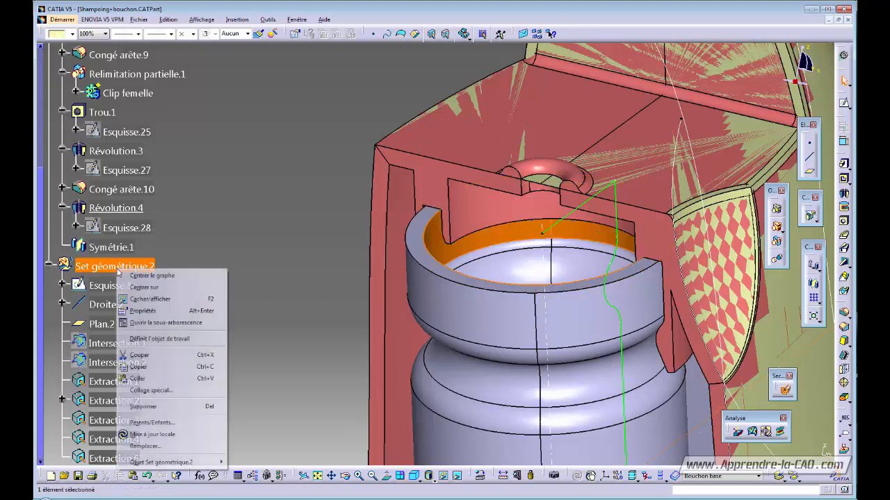
pyautogui.click(143, 310)
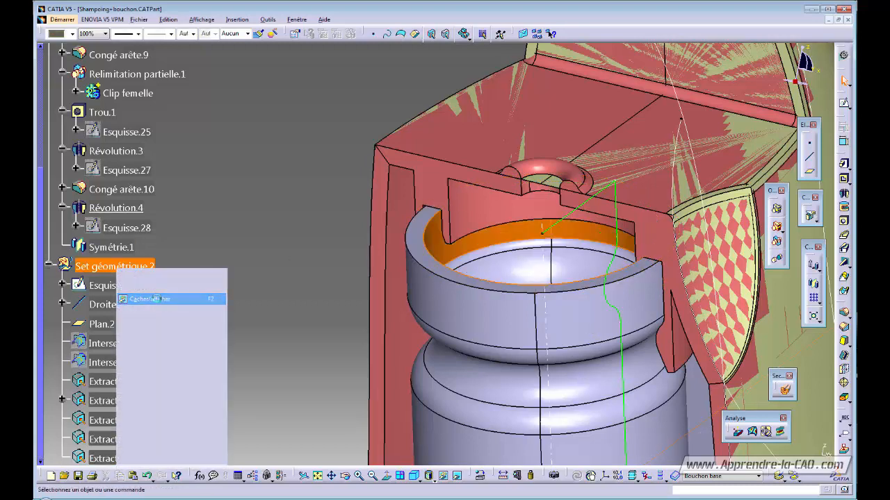
# - Collapse the Set géométrique.2 branch in the specification tree
pyautogui.click(47, 266)
pyautogui.moveTo(266, 239); pyautogui.dragTo(489, 239, button='middle')
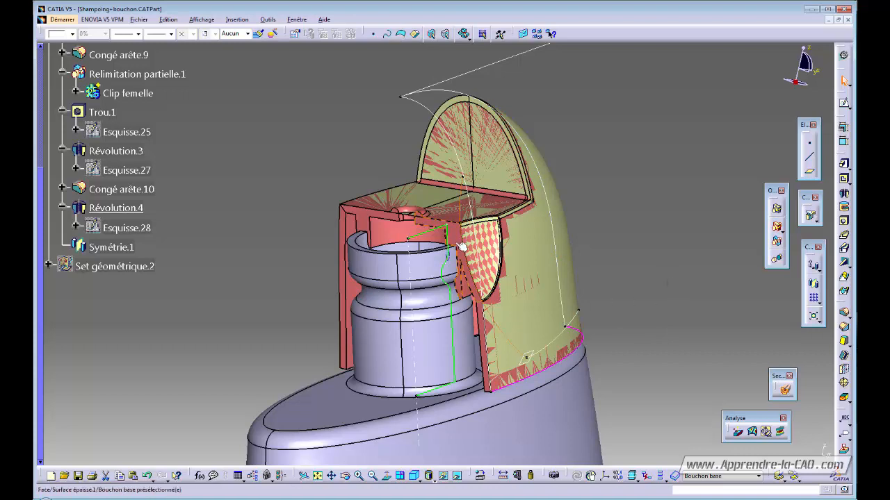
pyautogui.moveTo(623, 273); pyautogui.dragTo(617, 274, button='middle')
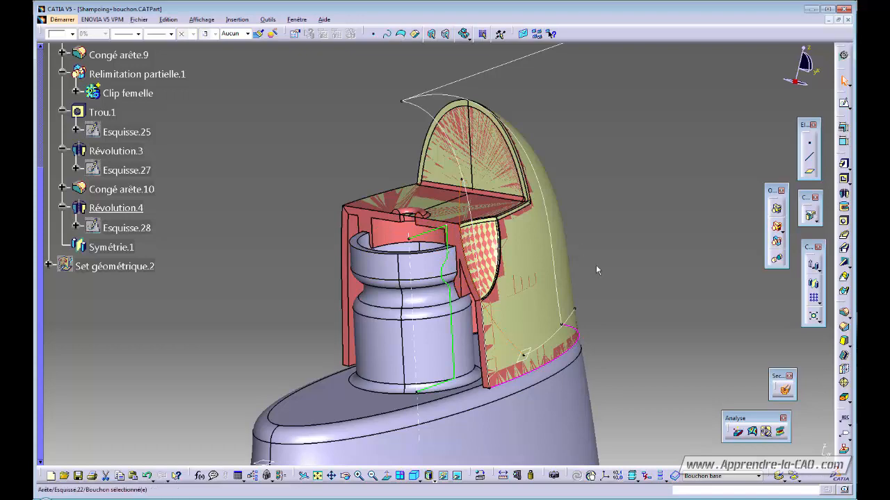
pyautogui.moveTo(596, 265); pyautogui.dragTo(641, 294, button='middle')
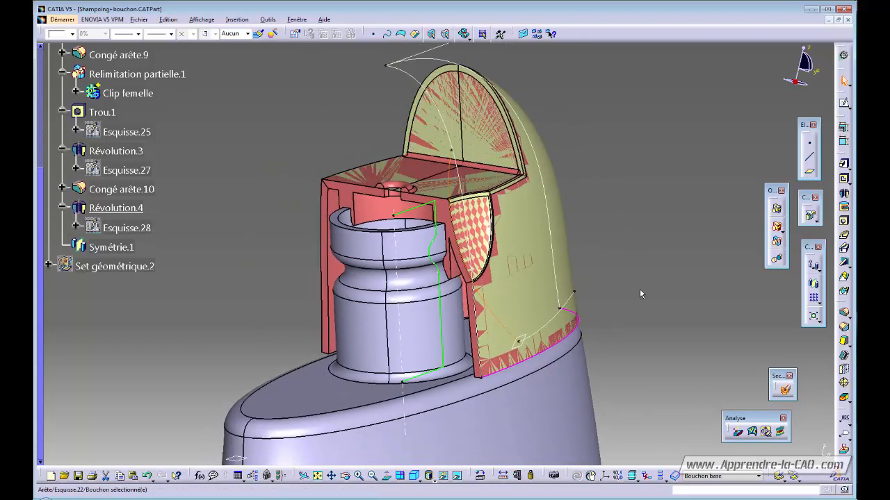
pyautogui.click(529, 341)
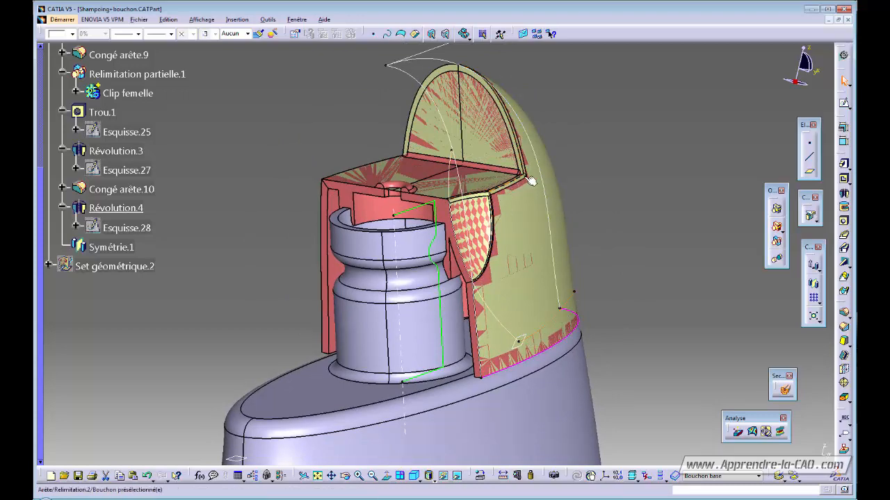
pyautogui.moveTo(616, 292); pyautogui.dragTo(619, 285, button='middle')
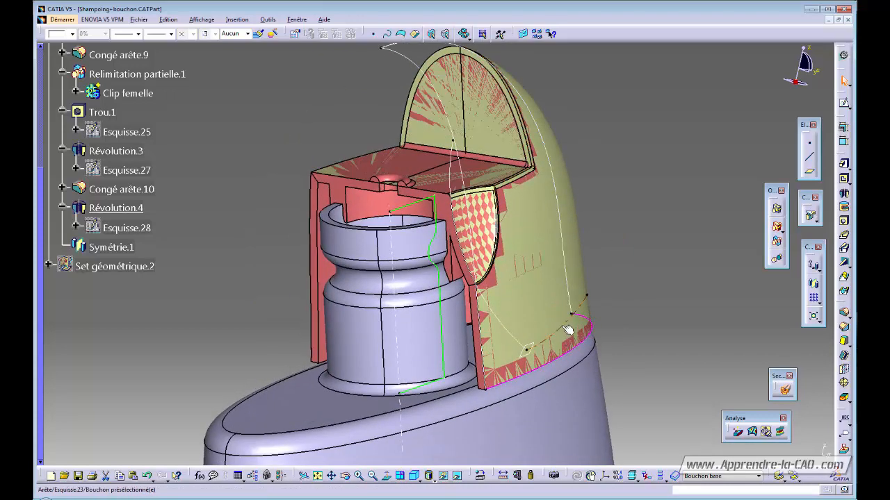
# - Open Esquisse.23 for editing and move the arc's diameter dimension along its line to a readable spot
pyautogui.doubleClick(569, 330)
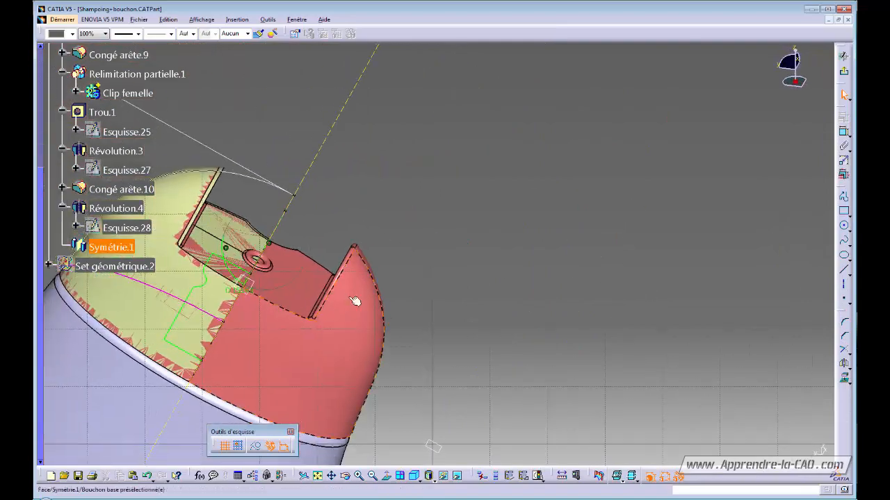
pyautogui.moveTo(355, 301)
pyautogui.mouseDown(button='middle')
pyautogui.moveTo(564, 213)
pyautogui.moveTo(427, 308)
pyautogui.moveTo(463, 307)
pyautogui.moveTo(391, 271)
pyautogui.moveTo(429, 329)
pyautogui.moveTo(477, 233)
pyautogui.moveTo(470, 234)
pyautogui.mouseUp(button='middle')
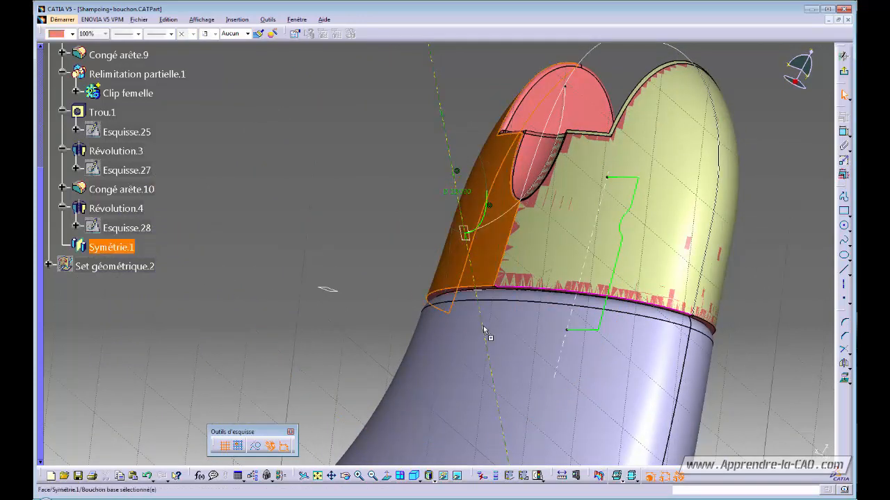
pyautogui.hotkey('ctrl', 'v')
pyautogui.click(480, 277)
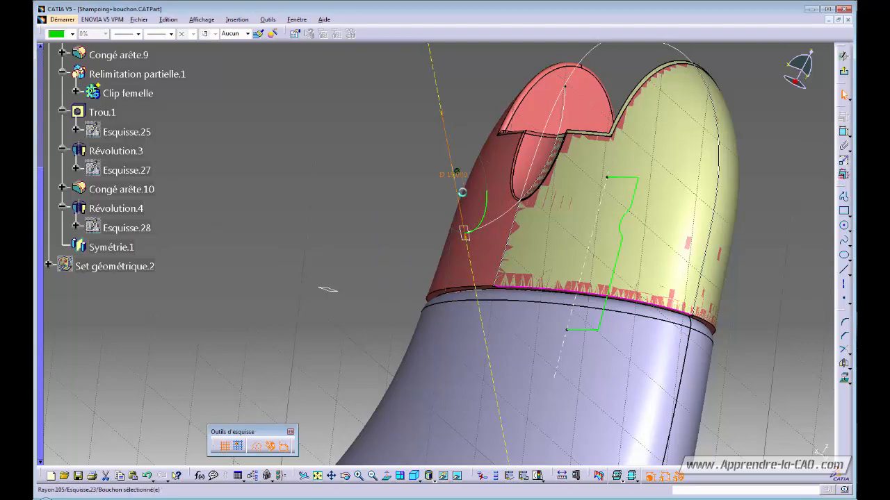
pyautogui.moveTo(403, 246); pyautogui.dragTo(513, 206, button='middle')
pyautogui.moveTo(531, 197); pyautogui.dragTo(545, 198)
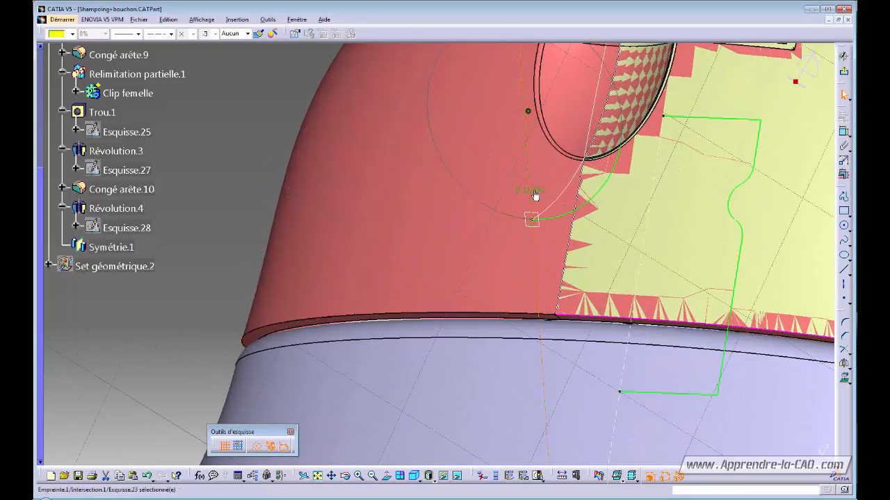
pyautogui.moveTo(529, 266); pyautogui.dragTo(464, 273, button='middle')
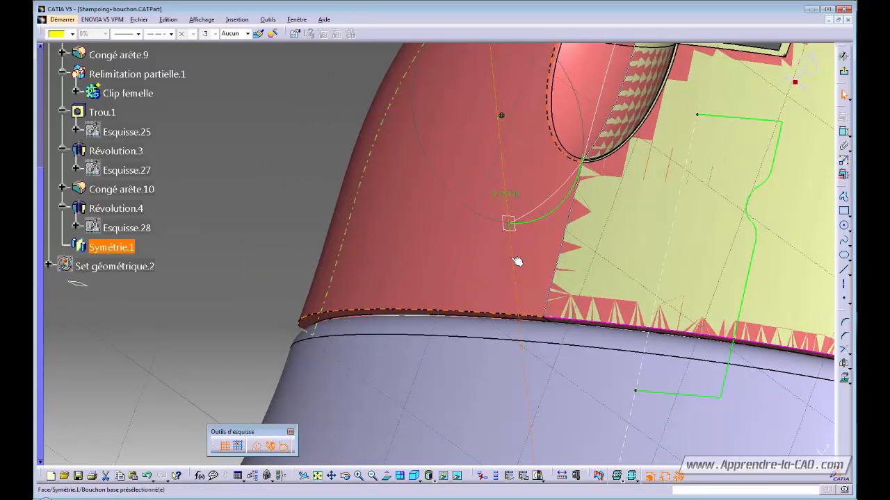
pyautogui.click(516, 261)
pyautogui.moveTo(513, 214); pyautogui.dragTo(562, 207)
pyautogui.moveTo(533, 285); pyautogui.dragTo(477, 296, button='middle')
# - Convert the arc's diameter constraint in Esquisse.23 to a radius of 21 mm and exit the sketch
pyautogui.doubleClick(462, 278)
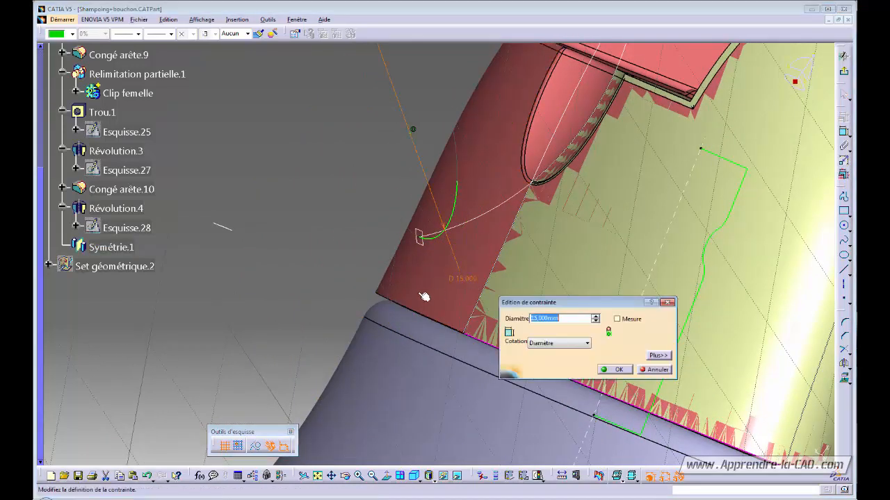
pyautogui.click(562, 342)
pyautogui.click(552, 360)
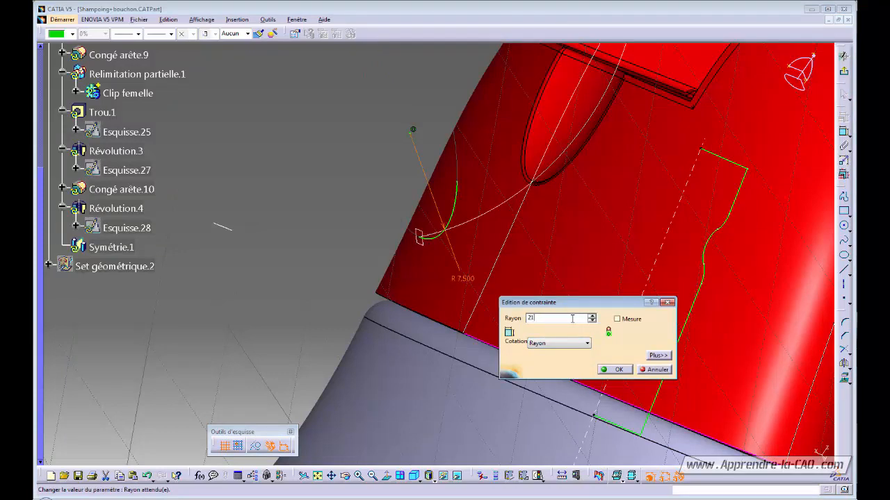
pyautogui.press('Return')
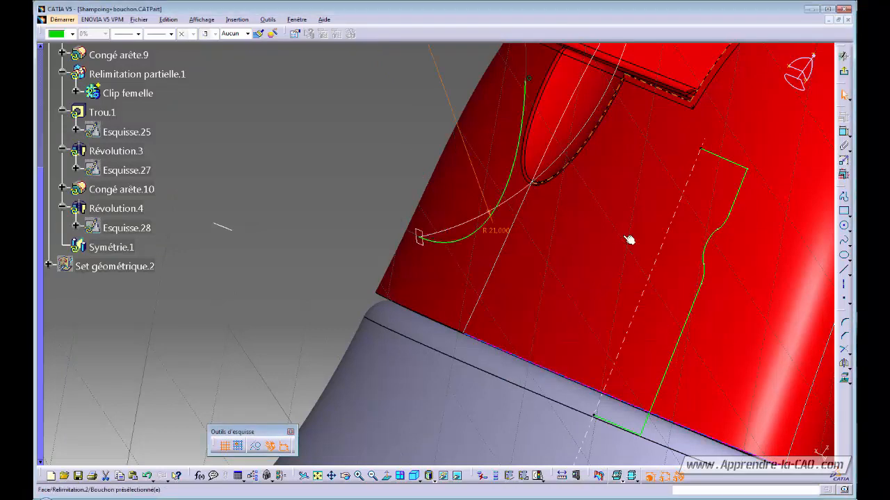
pyautogui.click(844, 72)
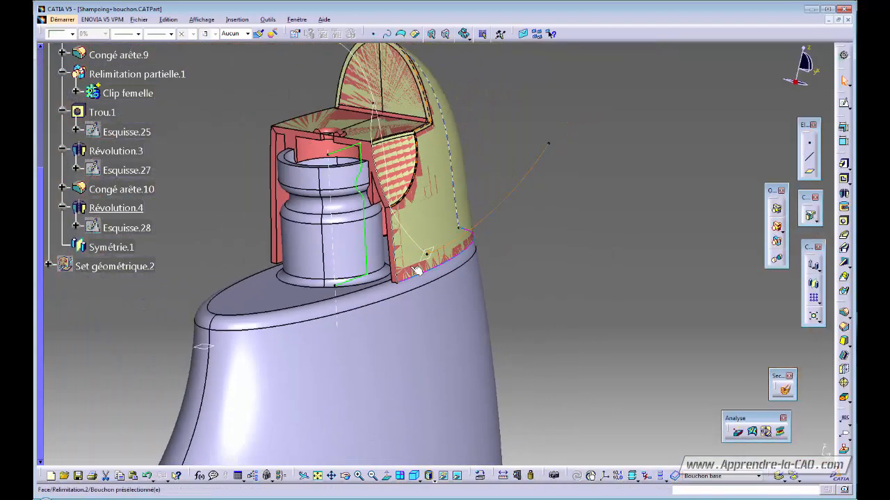
# - Reopen Esquisse.23, try an arc radius of 30 mm, exit the sketch and close the update diagnostic
pyautogui.moveTo(417, 271); pyautogui.dragTo(372, 267, button='middle')
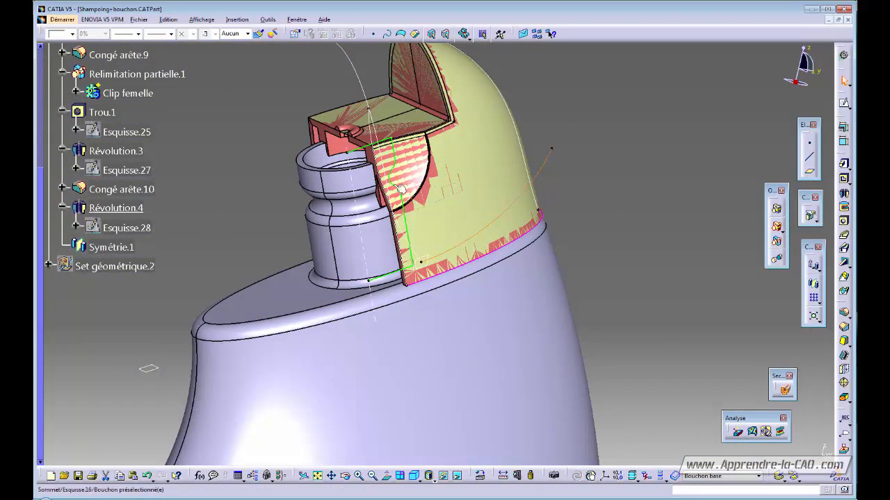
pyautogui.moveTo(401, 188); pyautogui.dragTo(431, 193, button='middle')
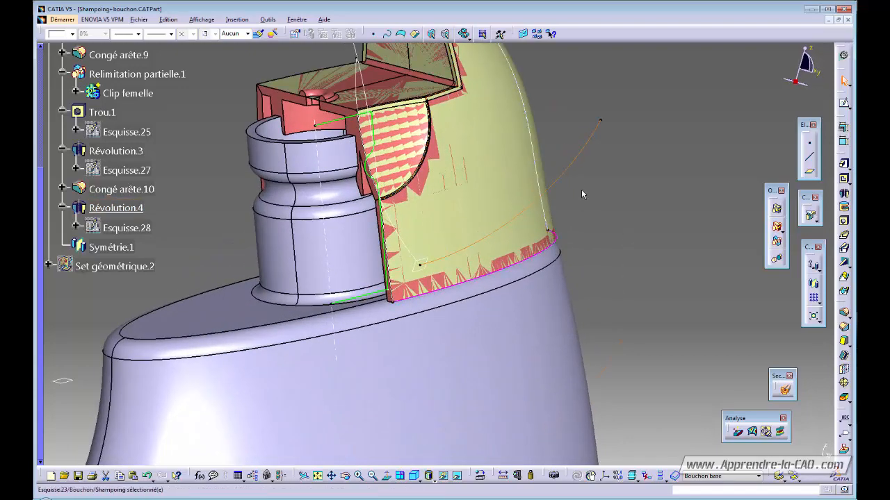
pyautogui.moveTo(623, 189)
pyautogui.mouseDown(button='middle')
pyautogui.moveTo(638, 230)
pyautogui.moveTo(541, 211)
pyautogui.moveTo(408, 265)
pyautogui.mouseUp(button='middle')
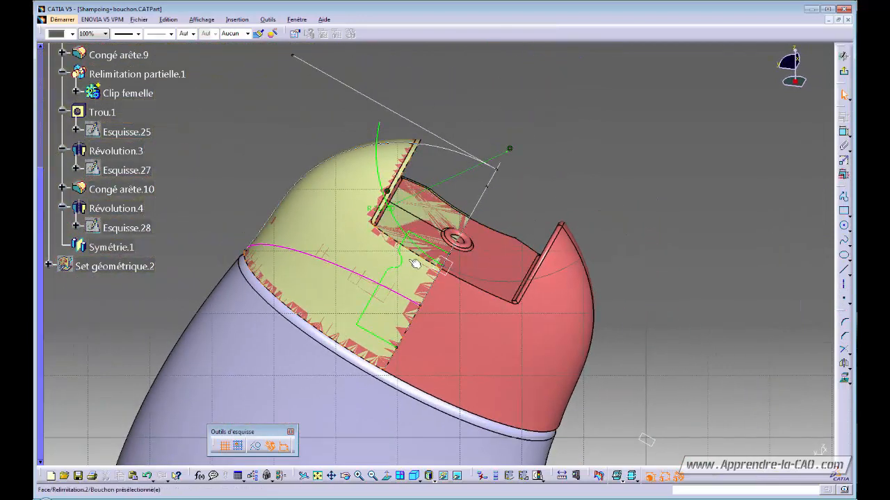
pyautogui.doubleClick(379, 213)
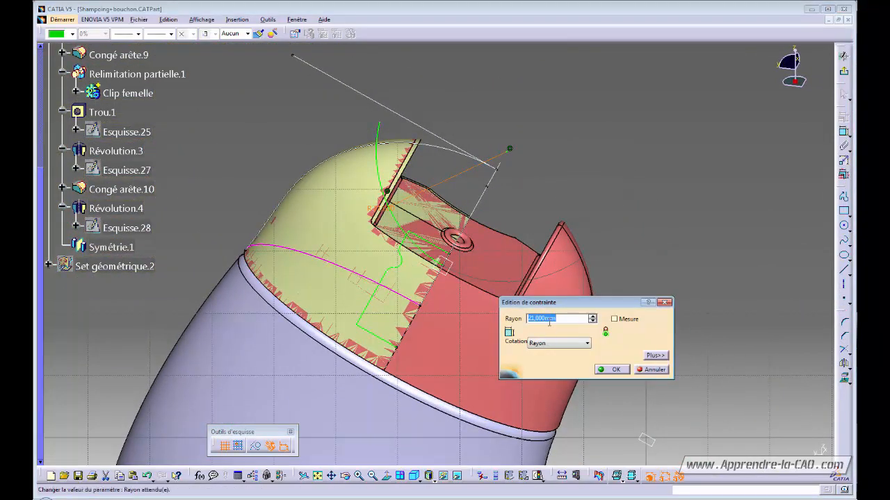
pyautogui.press('Return')
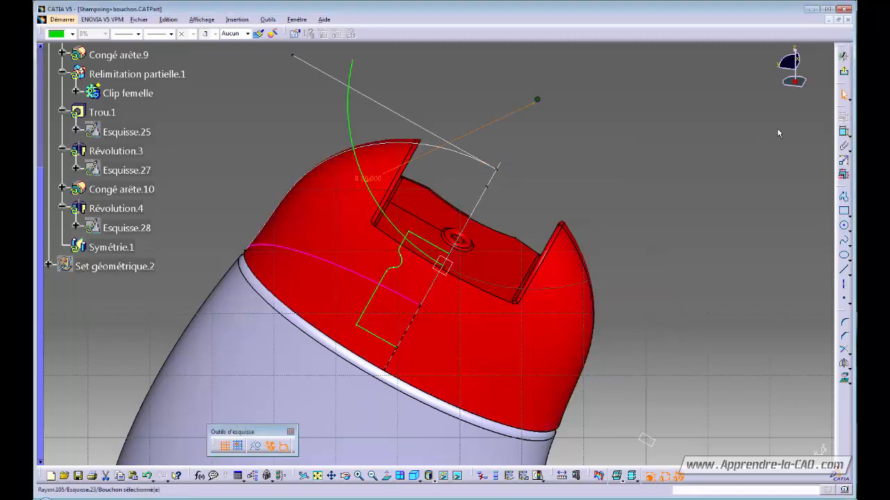
pyautogui.click(843, 73)
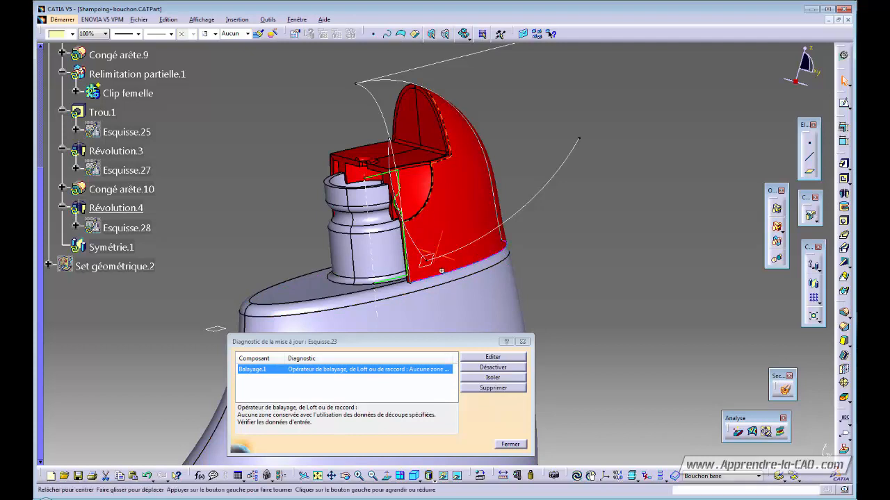
pyautogui.moveTo(451, 309)
pyautogui.mouseDown(button='middle')
pyautogui.moveTo(454, 268)
pyautogui.moveTo(465, 306)
pyautogui.mouseUp(button='middle')
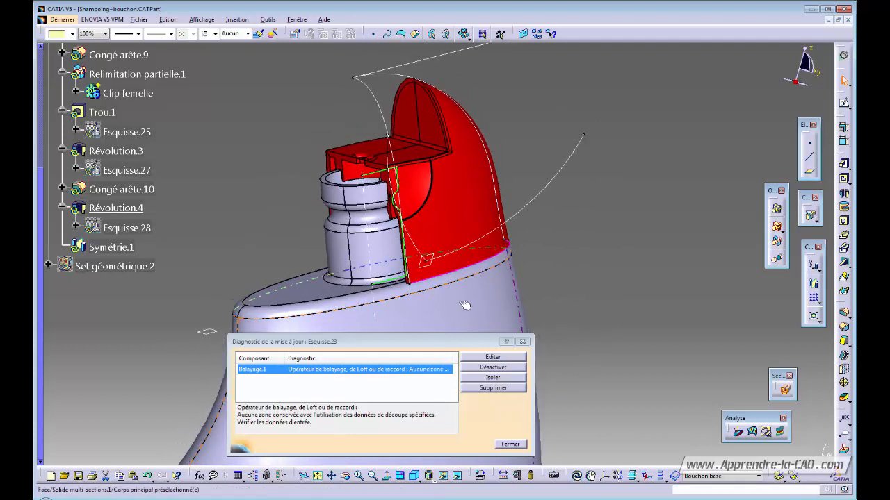
pyautogui.click(513, 445)
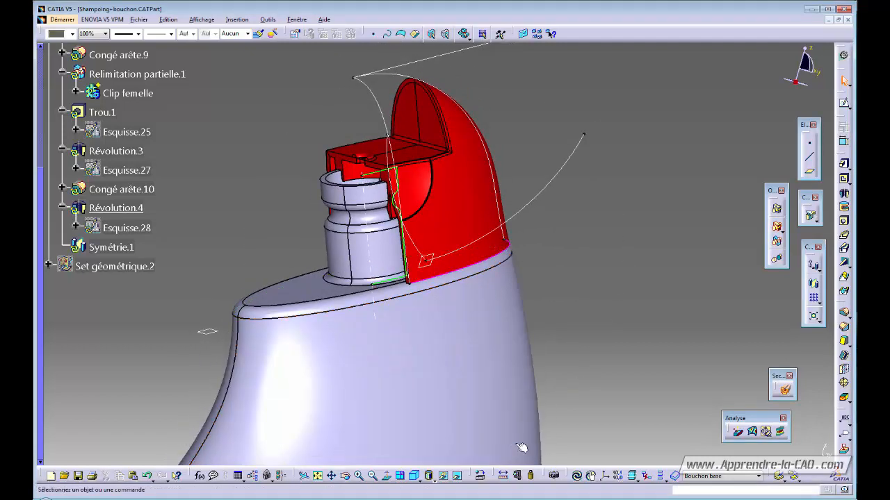
# - Reopen Esquisse.23, set the arc's radius to 25 mm and exit the sketch
pyautogui.doubleClick(540, 190)
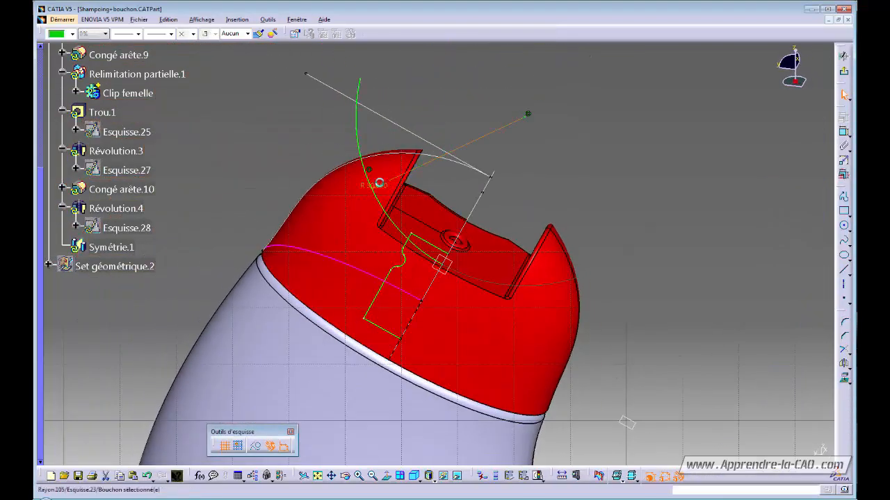
pyautogui.doubleClick(379, 184)
pyautogui.press('Return')
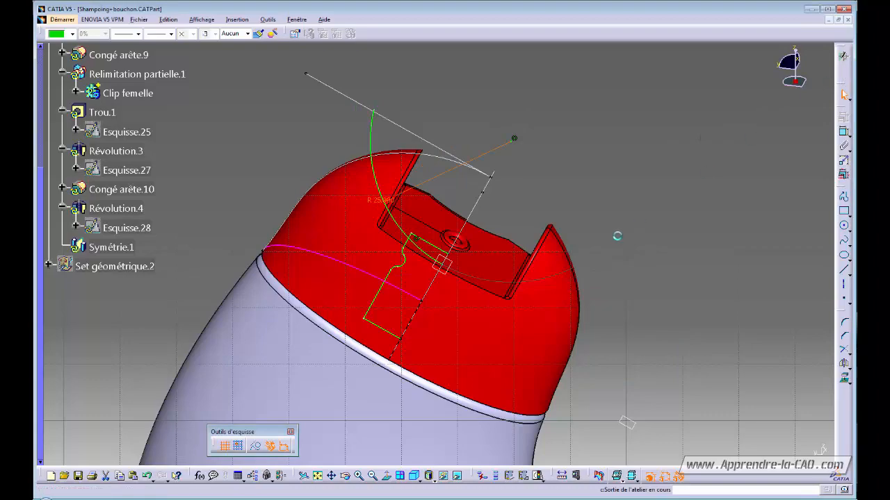
pyautogui.moveTo(540, 277); pyautogui.dragTo(342, 254, button='middle')
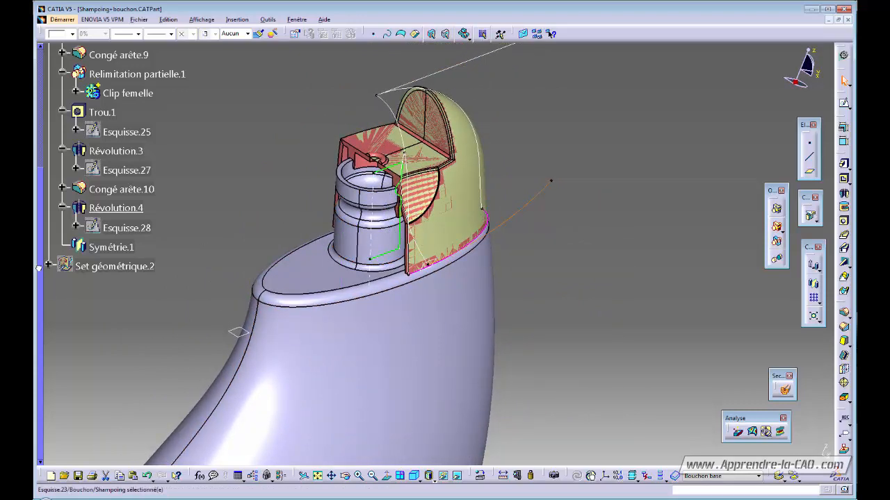
# - Show the hidden swept surface Balayage.1 over the side of the cap
pyautogui.moveTo(39, 268); pyautogui.dragTo(42, 295)
pyautogui.click(43, 150)
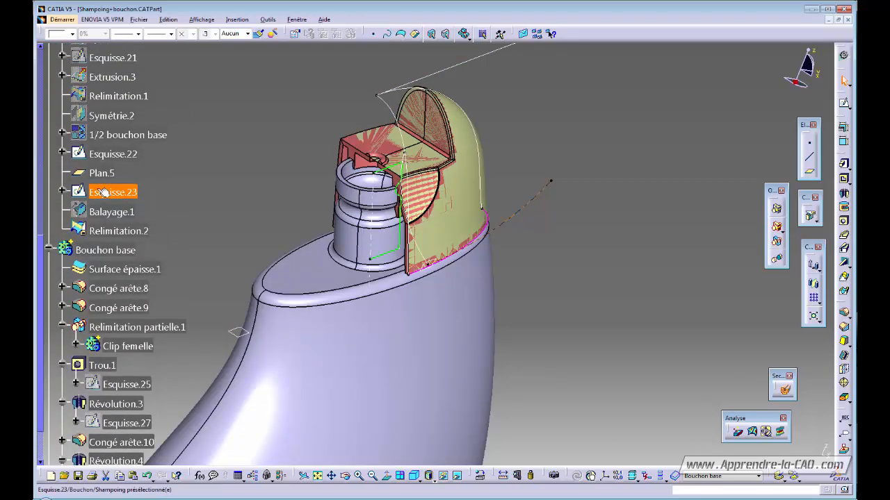
pyautogui.rightClick(111, 218)
pyautogui.click(132, 246)
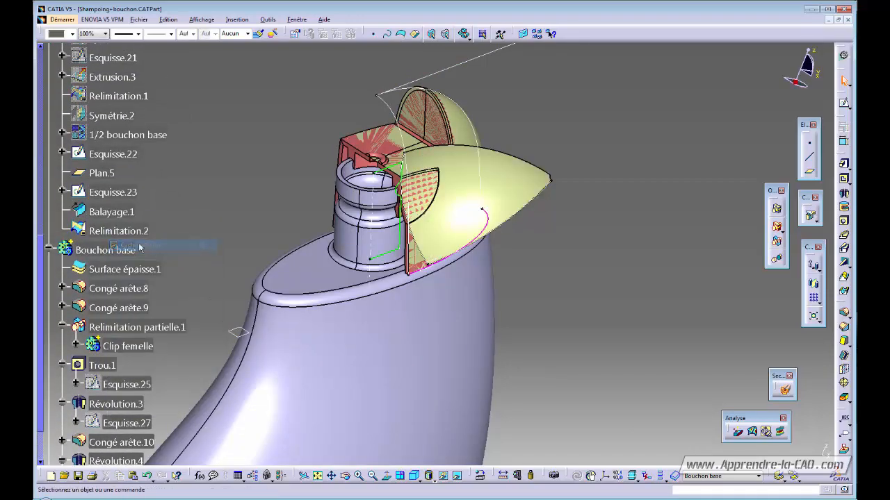
pyautogui.moveTo(507, 259); pyautogui.dragTo(528, 154, button='middle')
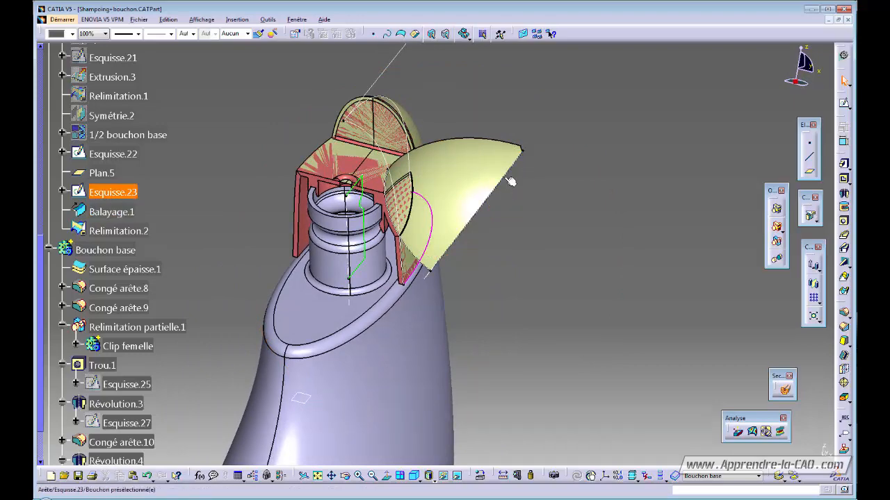
# - Reopen Esquisse.23 and shorten the arc by moving its upper endpoint down along the curve
pyautogui.doubleClick(509, 179)
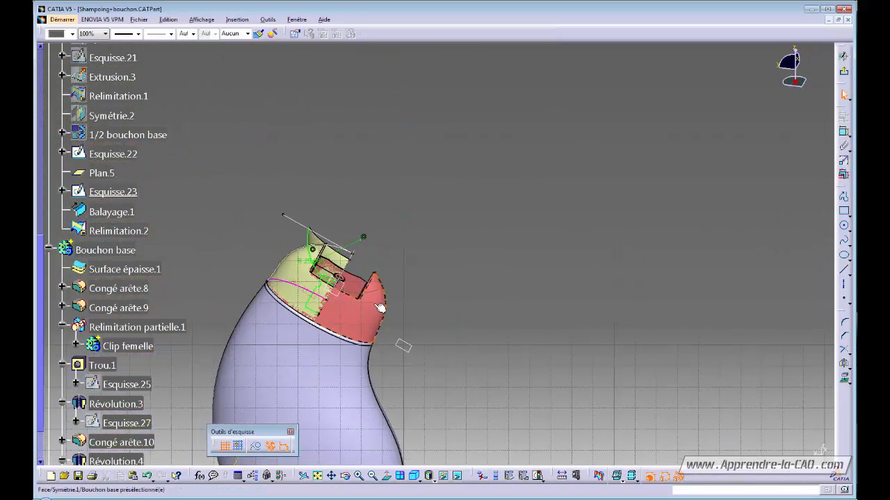
pyautogui.keyDown('ctrl'); pyautogui.moveTo(470, 277); pyautogui.dragTo(424, 182, button='middle'); pyautogui.keyUp('ctrl')
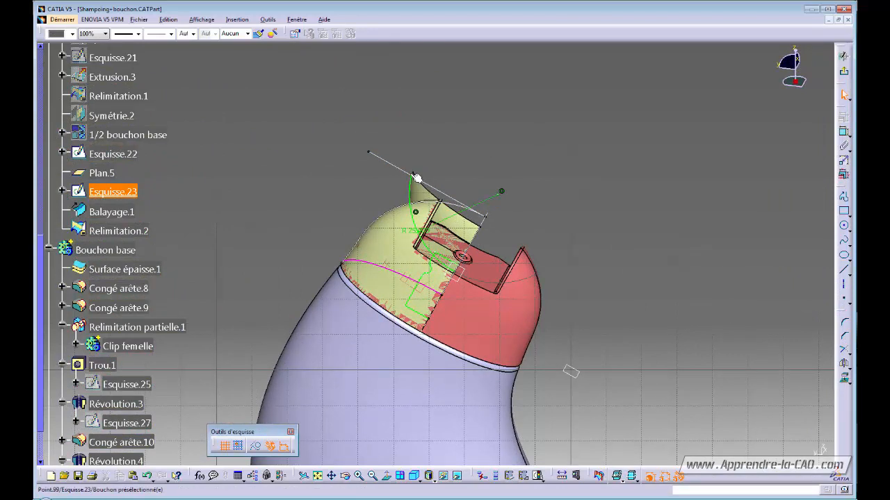
pyautogui.click(417, 179)
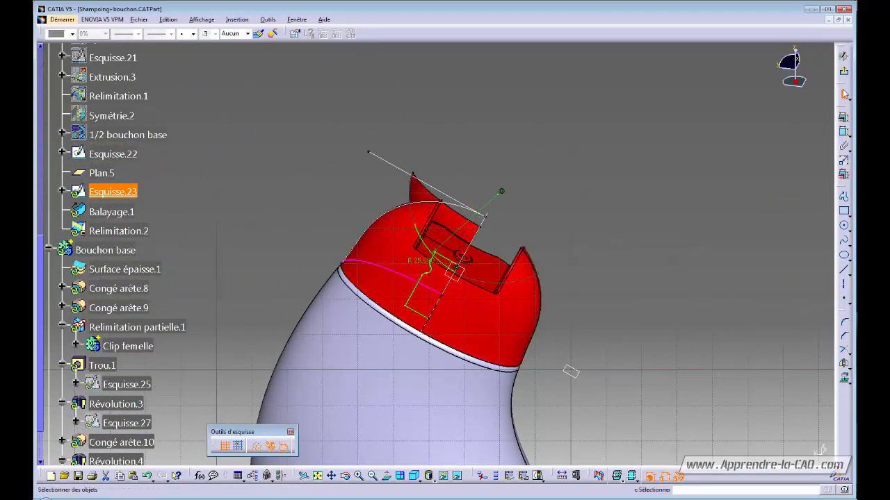
# - Set the arc's radius in Esquisse.23 to 30 mm and exit the sketch to update the swept surface
pyautogui.doubleClick(421, 267)
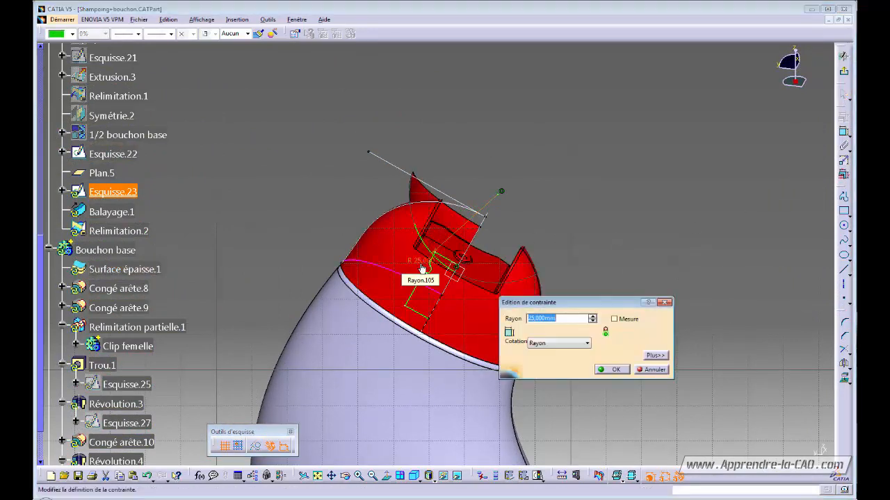
pyautogui.write('30')
pyautogui.press('Return')
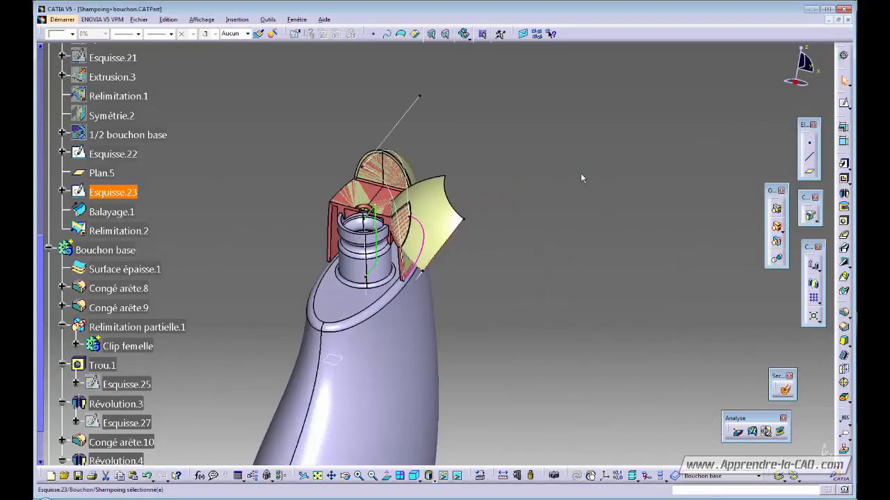
pyautogui.moveTo(507, 257)
pyautogui.mouseDown(button='middle')
pyautogui.moveTo(378, 356)
pyautogui.moveTo(488, 199)
pyautogui.mouseUp(button='middle')
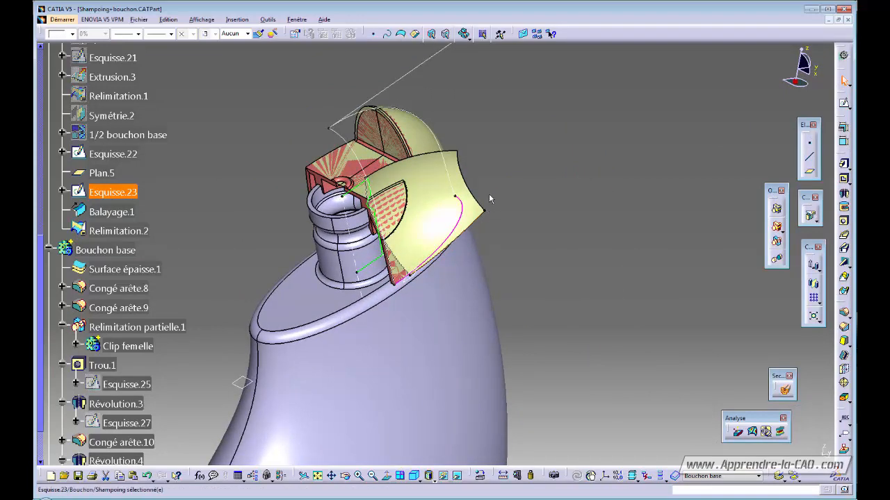
pyautogui.moveTo(473, 233); pyautogui.dragTo(435, 186, button='middle')
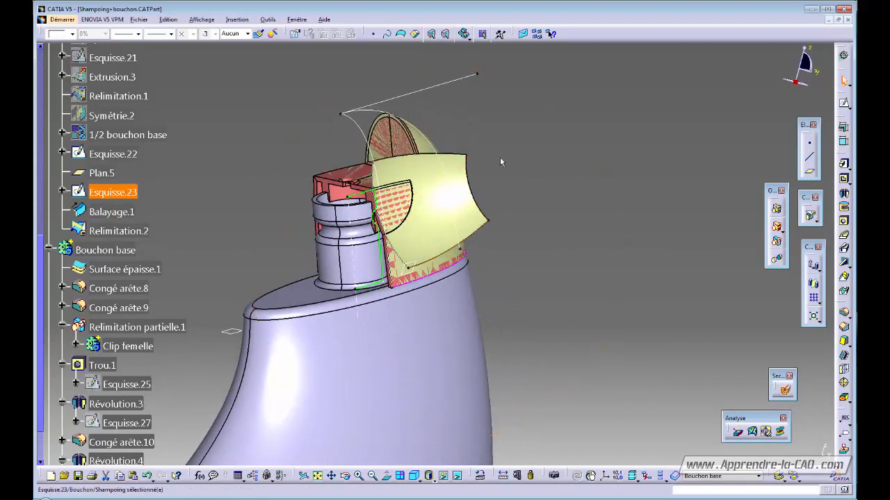
# - Reopen Esquisse.23, set the arc's radius to 45 mm and exit the sketch to update the swept surface
pyautogui.moveTo(444, 210); pyautogui.dragTo(490, 238, button='middle')
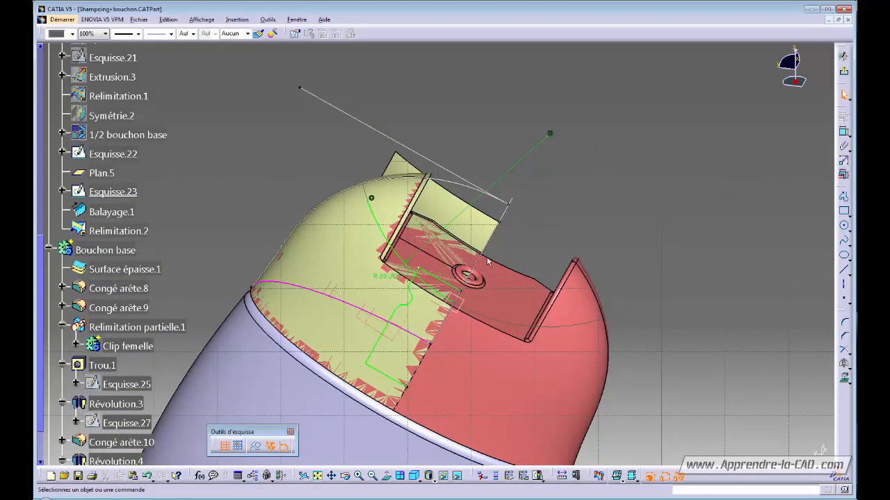
pyautogui.doubleClick(381, 275)
pyautogui.write('4')
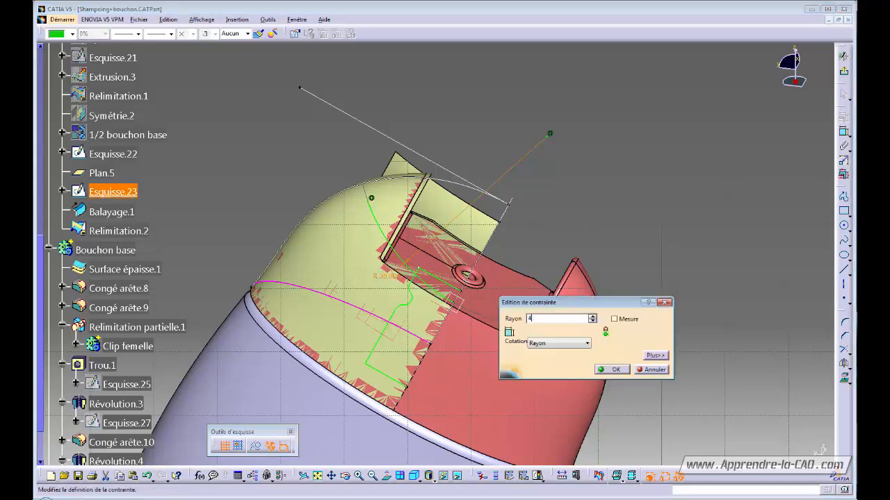
pyautogui.write('5')
pyautogui.press('Return')
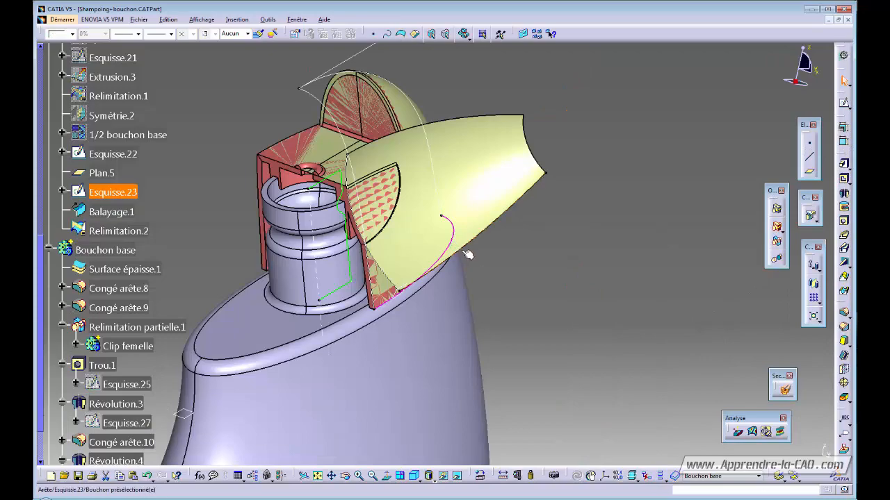
pyautogui.moveTo(467, 255); pyautogui.dragTo(472, 236, button='middle')
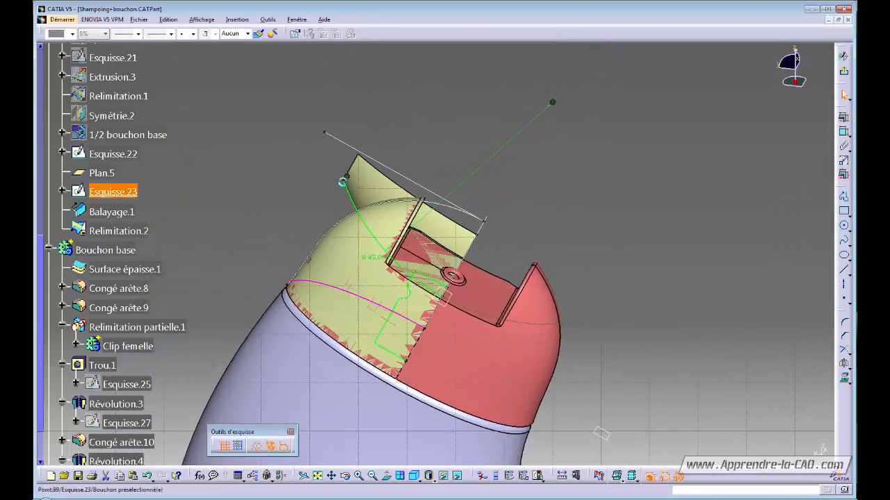
# - Reopen Esquisse.23, shorten the arc by moving its upper endpoint back along the curve, and exit the sketch
pyautogui.doubleClick(394, 292)
pyautogui.press('Return')
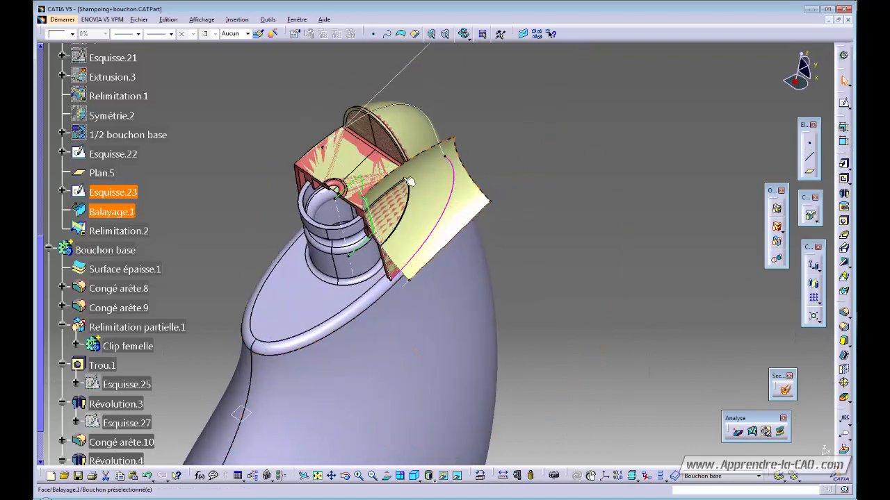
pyautogui.moveTo(410, 182); pyautogui.dragTo(415, 153, button='middle')
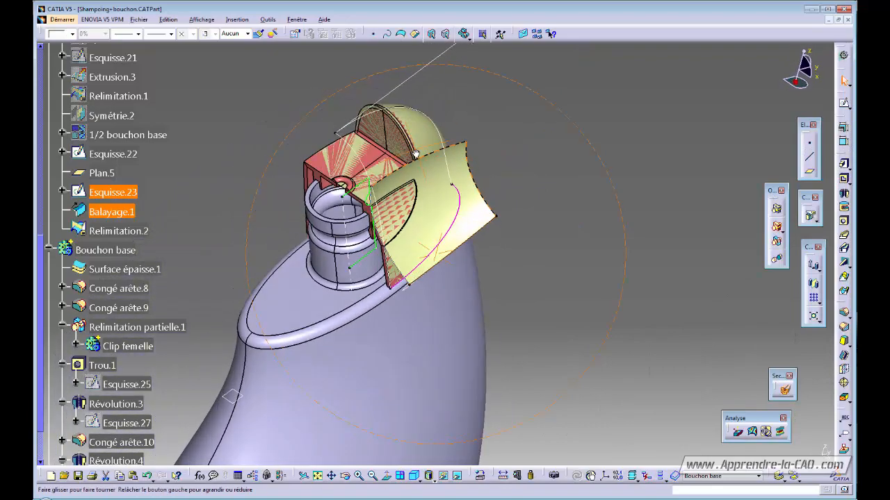
# - Hide the swept surface Balayage.1 over the side of the cap
pyautogui.rightClick(427, 222)
pyautogui.click(458, 248)
pyautogui.moveTo(458, 248); pyautogui.dragTo(528, 277, button='middle')
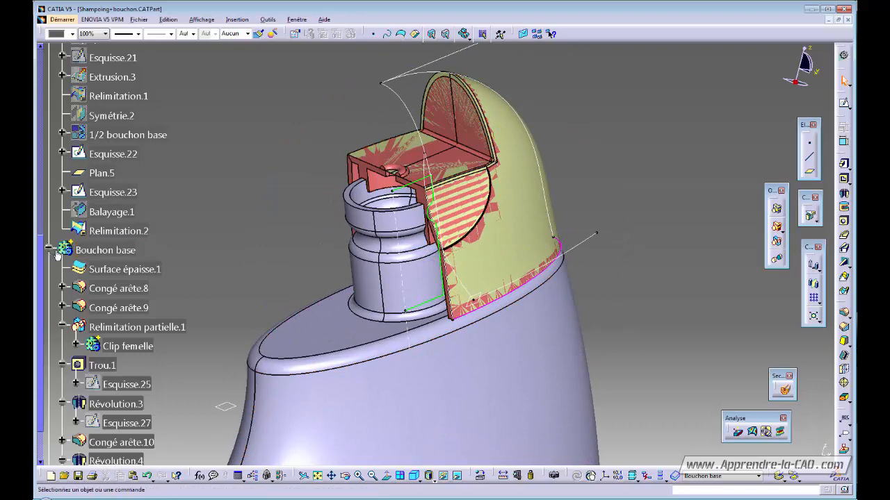
# - Define the Bouchon base body as the work object to display the whole base cap
pyautogui.rightClick(105, 255)
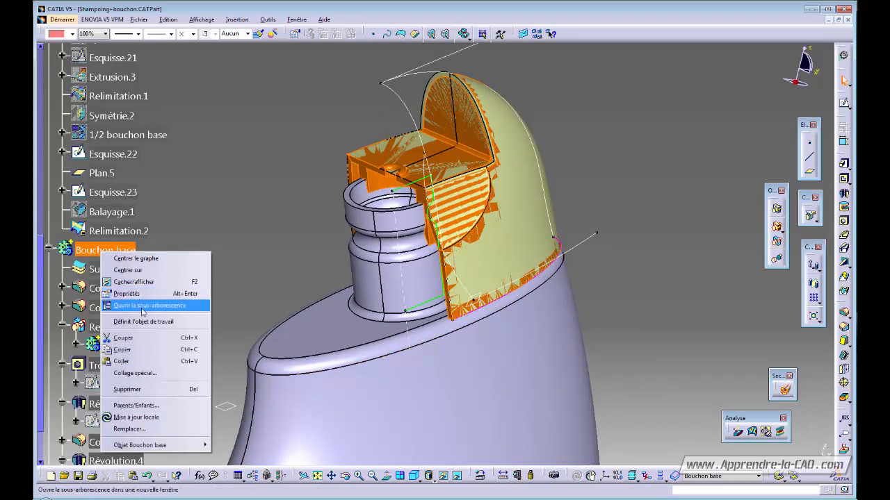
pyautogui.click(139, 314)
pyautogui.moveTo(533, 241); pyautogui.dragTo(471, 322, button='middle')
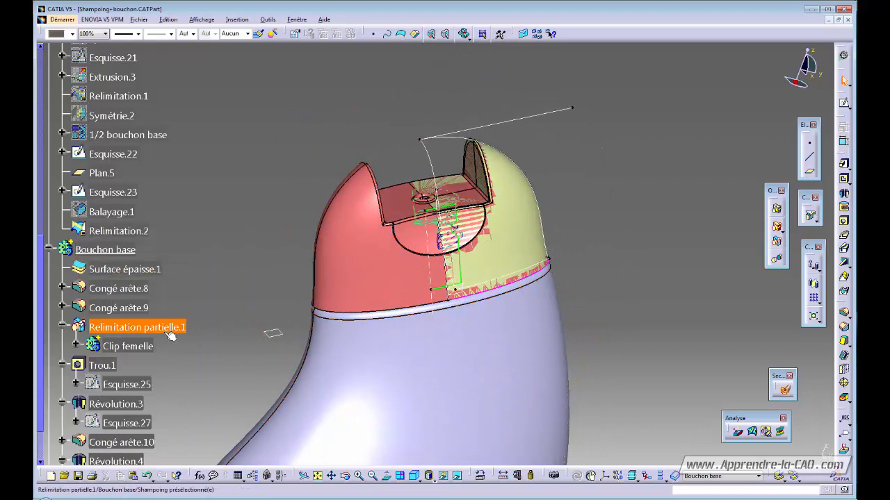
# - Define the Bouchon geometrical set as the work object, collapse its branch and hide it
pyautogui.scroll(7, 43, 266)
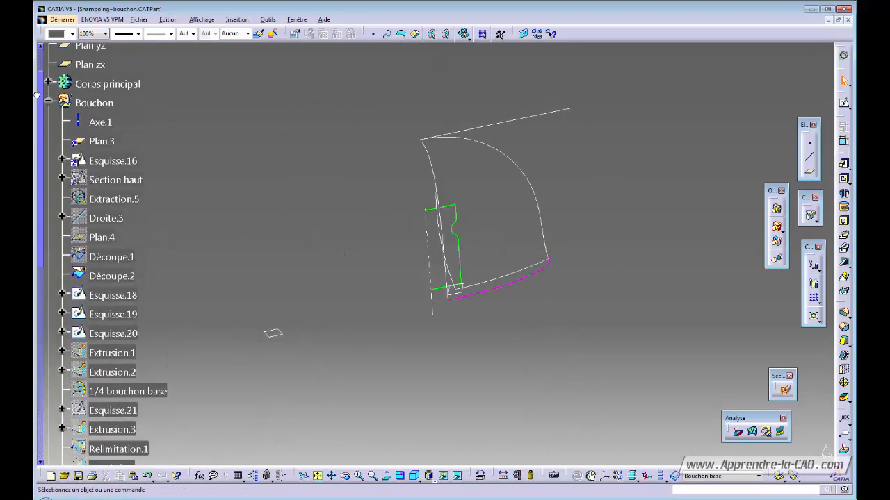
pyautogui.rightClick(101, 125)
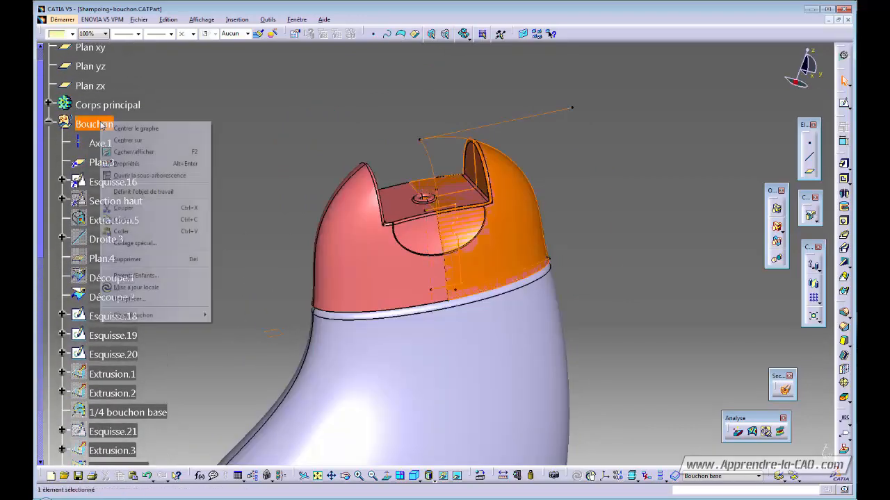
pyautogui.click(127, 191)
pyautogui.click(49, 123)
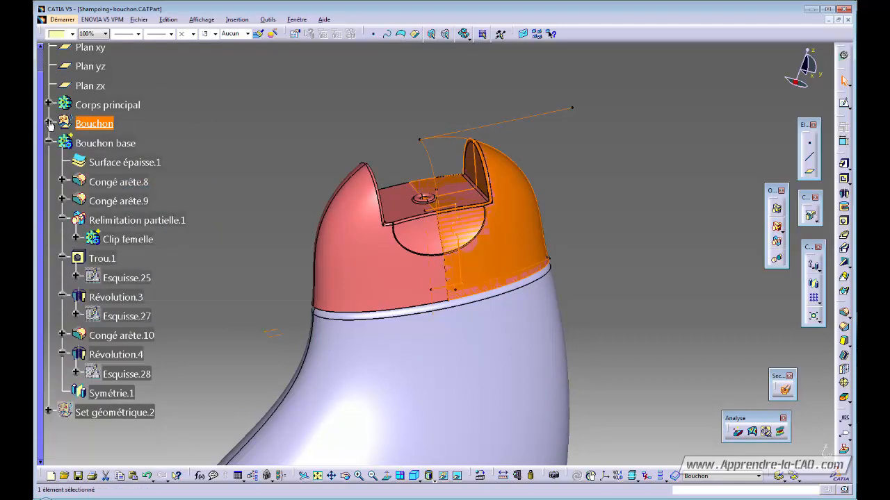
pyautogui.rightClick(91, 127)
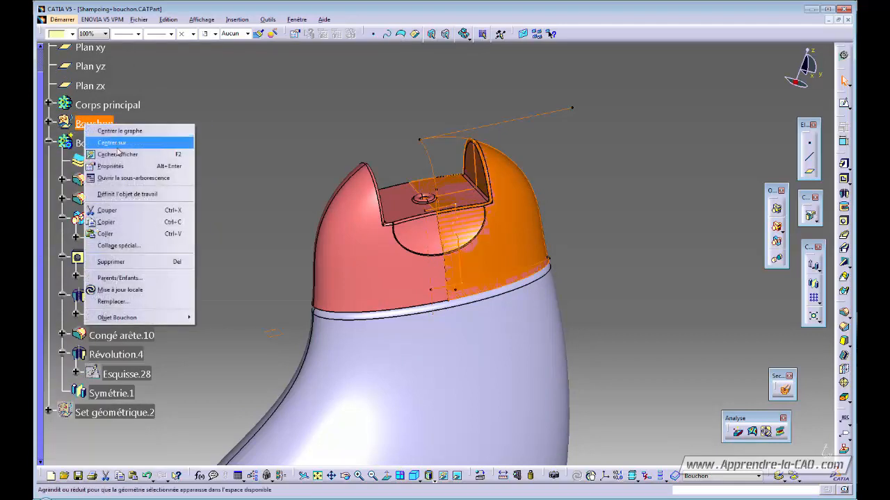
pyautogui.click(139, 150)
pyautogui.moveTo(334, 307); pyautogui.dragTo(383, 312, button='middle')
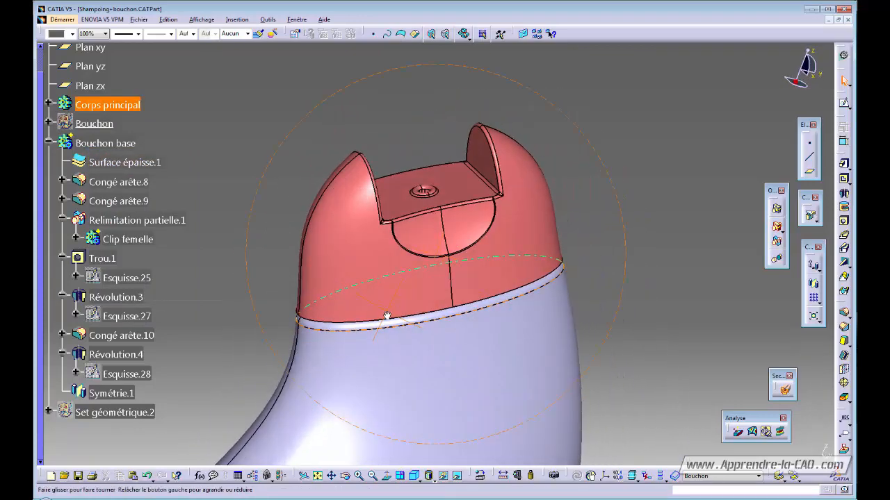
# - Switch to the Dessin shampoing+bouchon.CATProduct document and examine the reference design of the cap
pyautogui.click(297, 19)
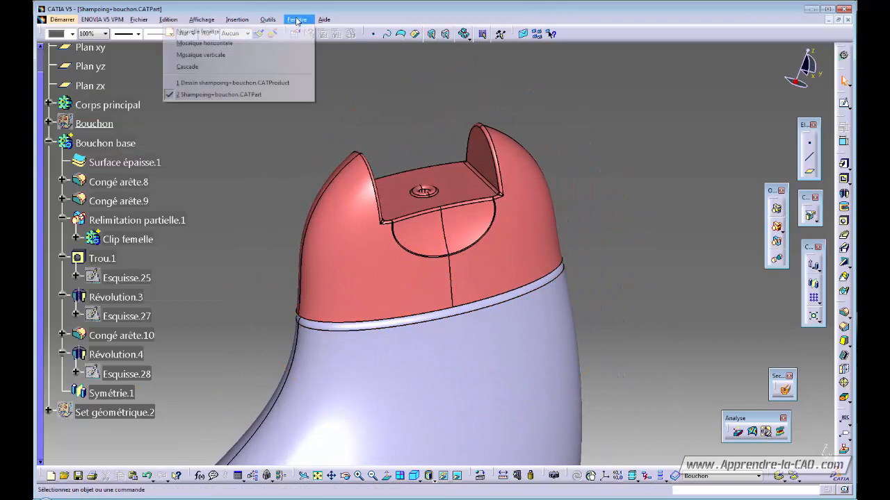
pyautogui.click(222, 83)
pyautogui.moveTo(439, 288); pyautogui.dragTo(391, 298, button='middle')
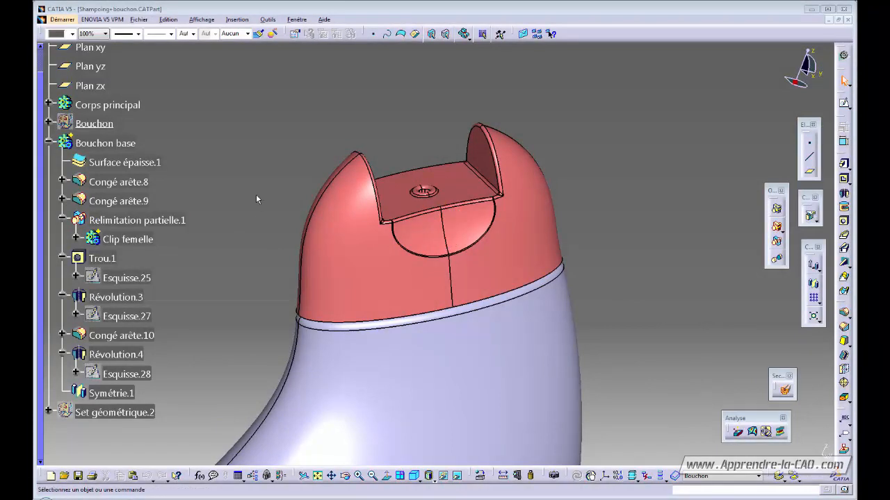
# - Insert a geometrical set named Clapet with Shampoing as its parent
pyautogui.click(236, 20)
pyautogui.click(187, 55)
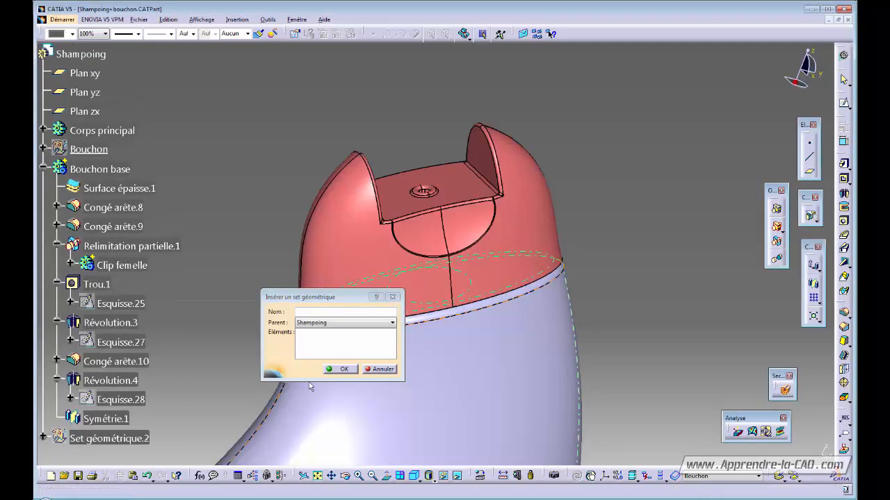
pyautogui.click(346, 324)
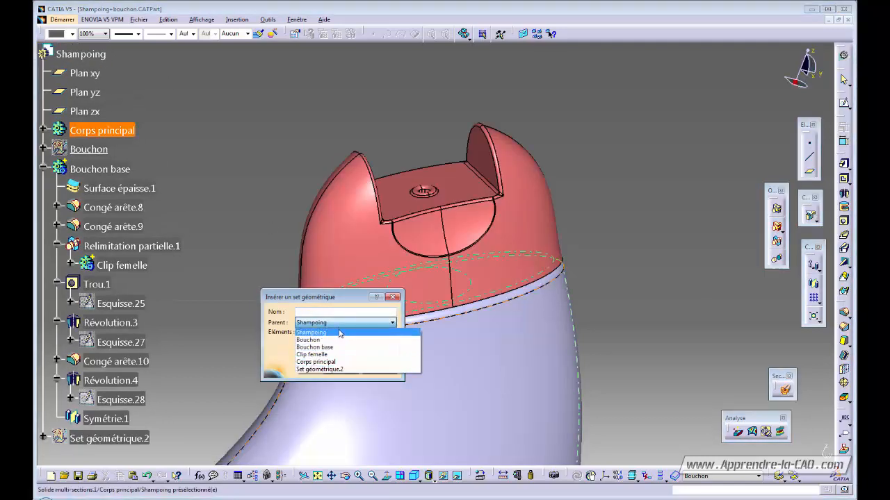
pyautogui.click(336, 328)
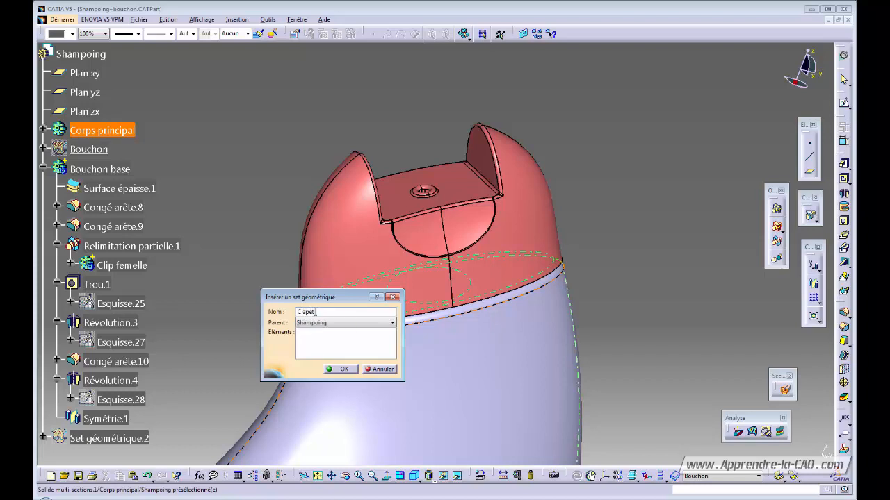
pyautogui.press('Return')
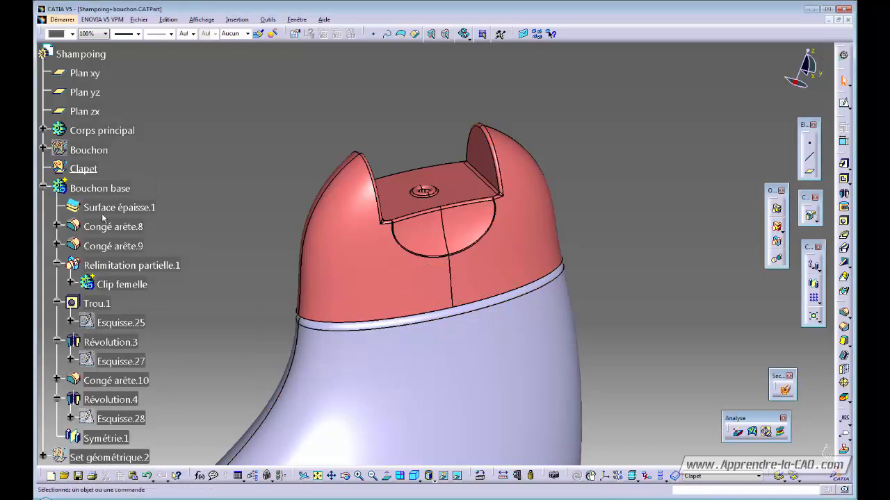
# - Show the Bouchon geometrical set again and expand its branch in the tree
pyautogui.rightClick(83, 152)
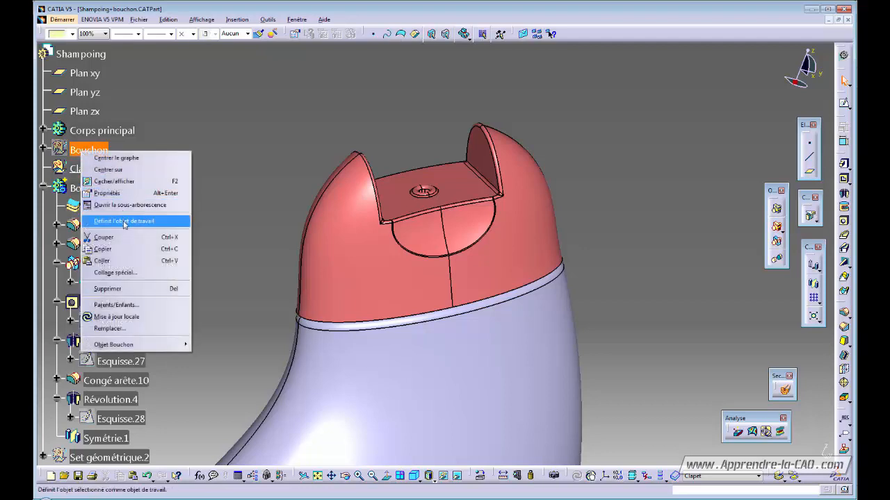
pyautogui.click(121, 183)
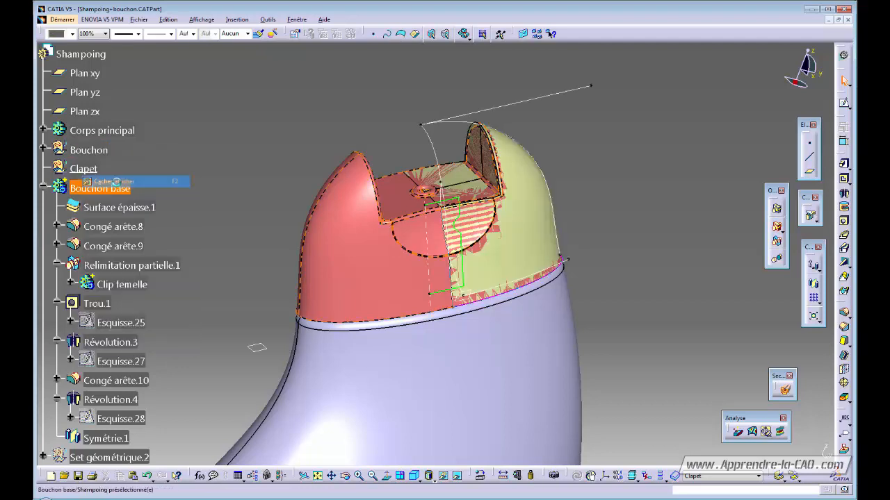
pyautogui.click(44, 148)
pyautogui.moveTo(41, 150)
pyautogui.mouseDown()
pyautogui.moveTo(40, 292)
pyautogui.moveTo(41, 202)
pyautogui.mouseUp()
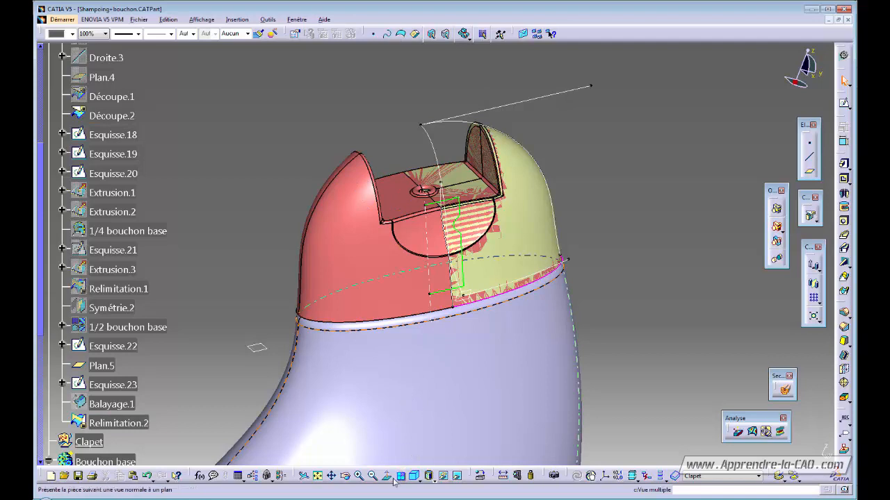
# - Inspect the hidden elements and identify the extruded surface that cuts the cap's upper opening
pyautogui.click(458, 476)
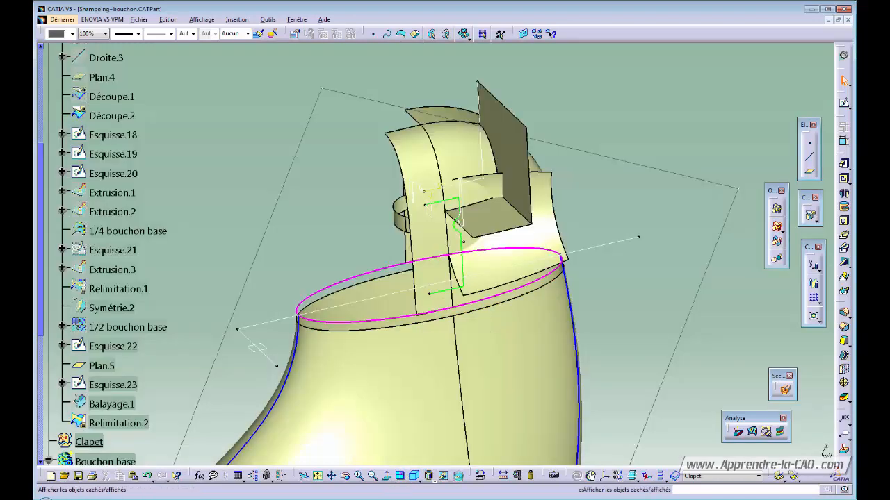
pyautogui.click(509, 150)
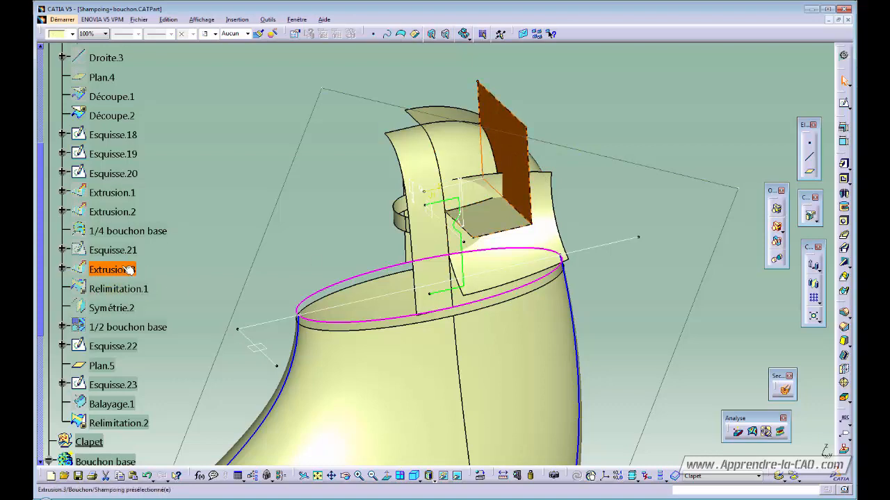
pyautogui.click(459, 477)
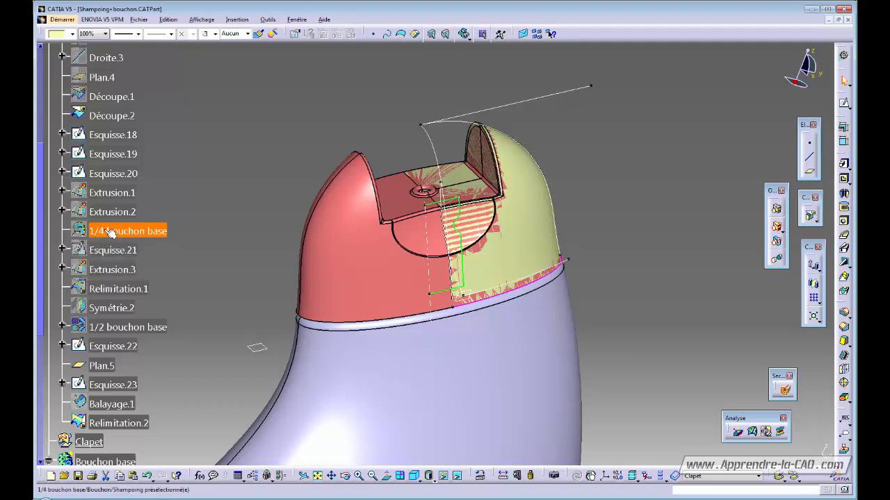
# - Show the hidden surfaces 1/4 bouchon base and Extrusion.3 in the Bouchon geometrical set
pyautogui.press('space')
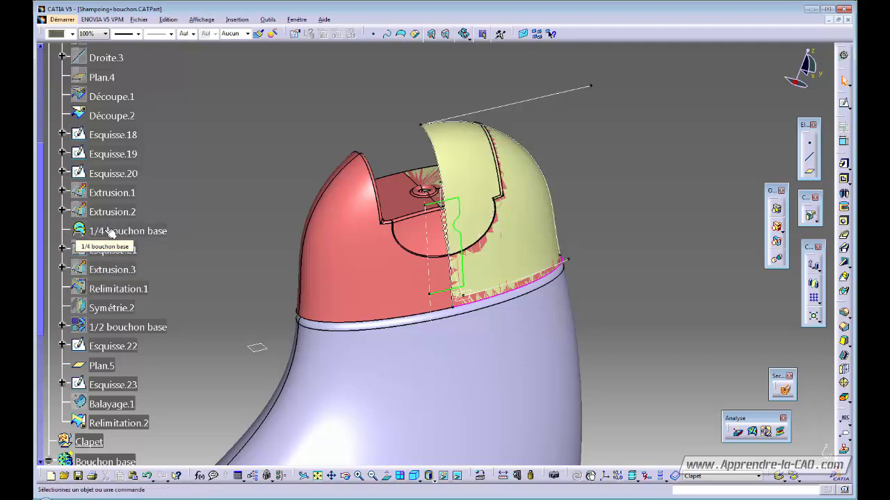
pyautogui.click(109, 232)
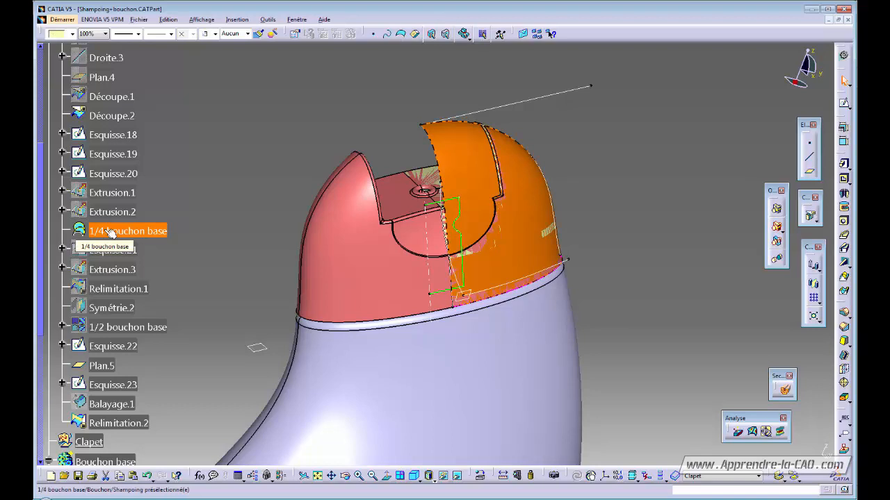
pyautogui.click(112, 271)
pyautogui.hotkey('ctrl', 'h')
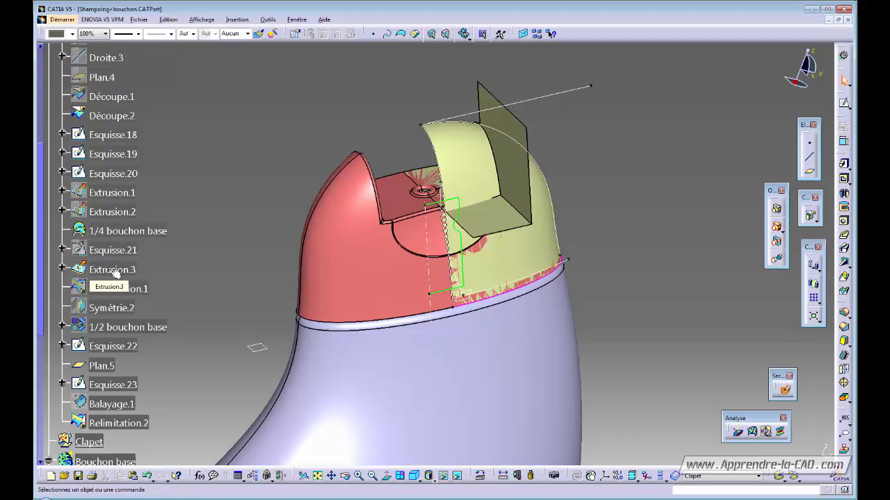
# - Copy 1/4 bouchon base and Extrusion.3 and paste them into the Clapet set as results with link (En tant que résultat avec lien)
pyautogui.click(107, 232)
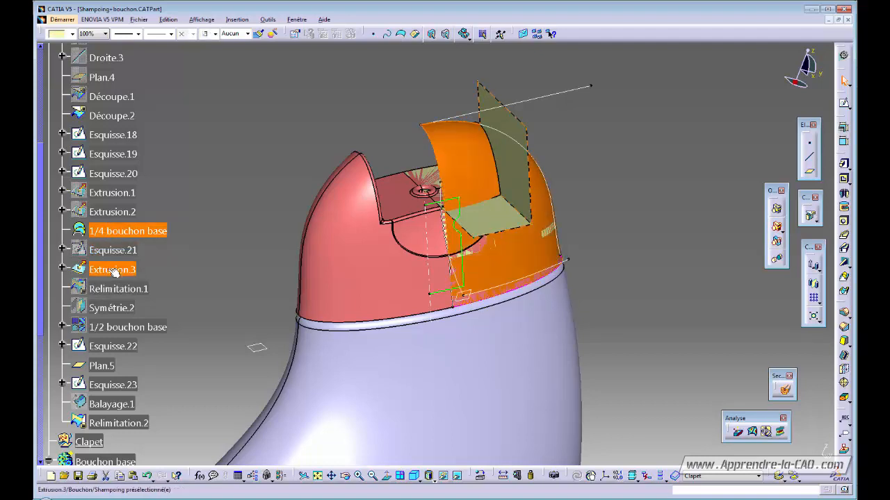
pyautogui.keyDown('ctrl'); pyautogui.click(113, 270); pyautogui.keyUp('ctrl')
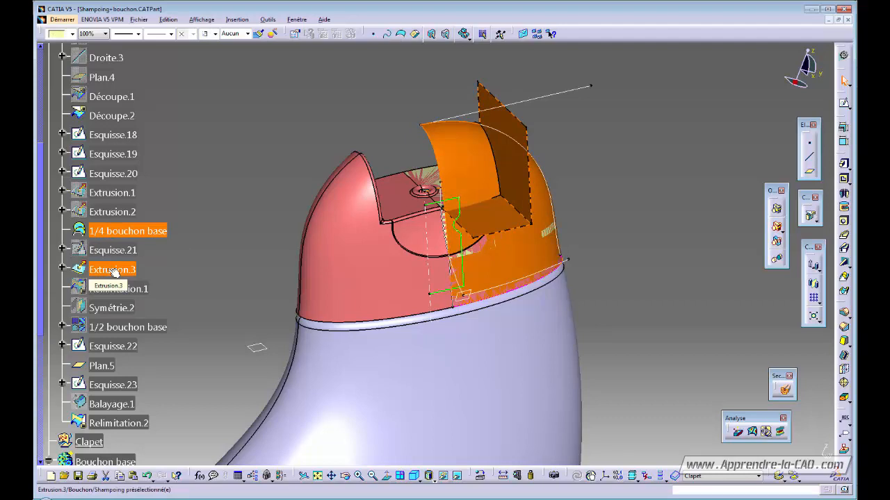
pyautogui.rightClick(114, 271)
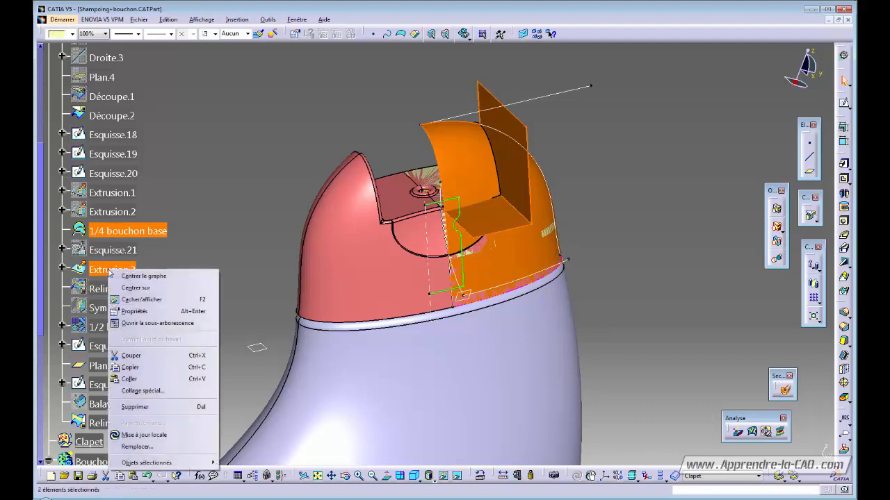
pyautogui.click(146, 372)
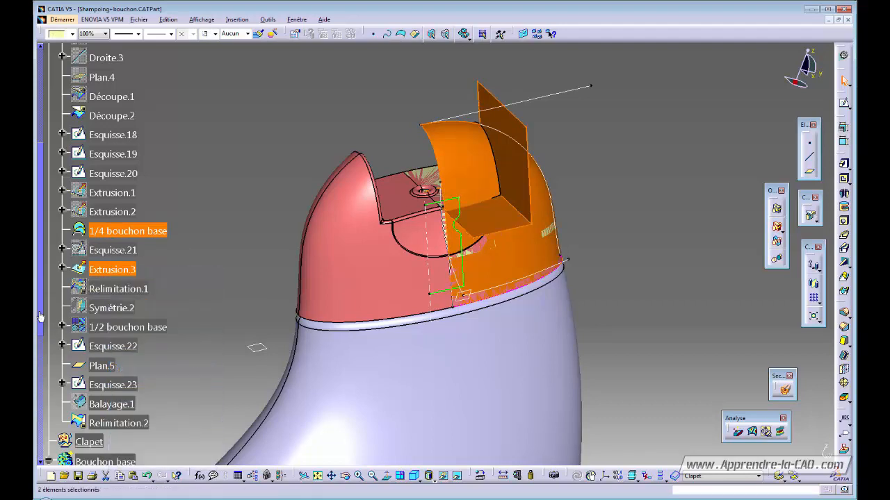
pyautogui.moveTo(40, 317); pyautogui.dragTo(39, 472)
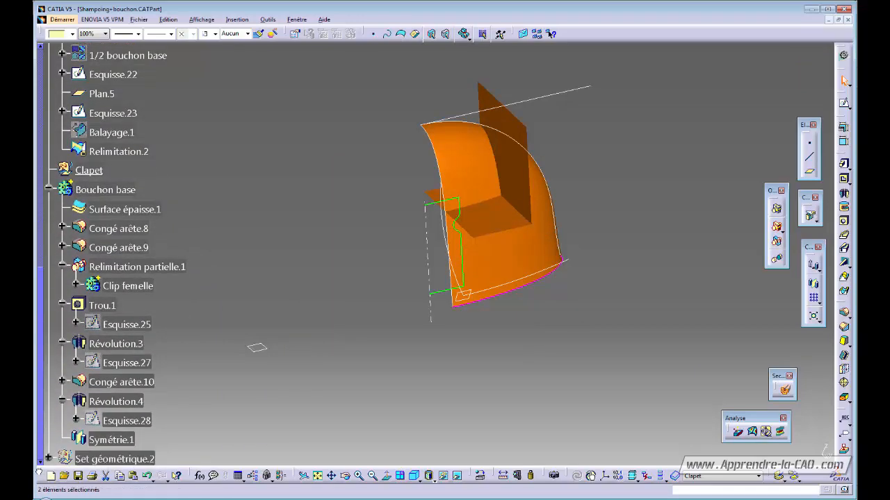
pyautogui.rightClick(90, 190)
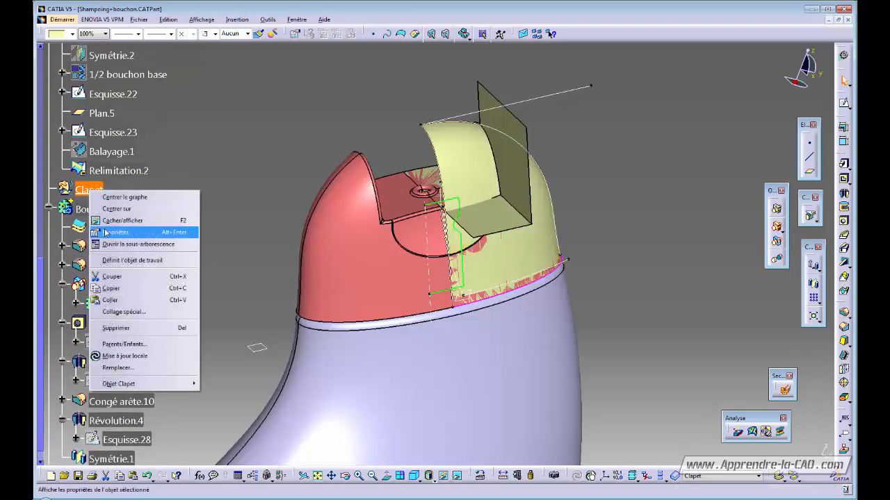
pyautogui.click(138, 312)
pyautogui.click(782, 401)
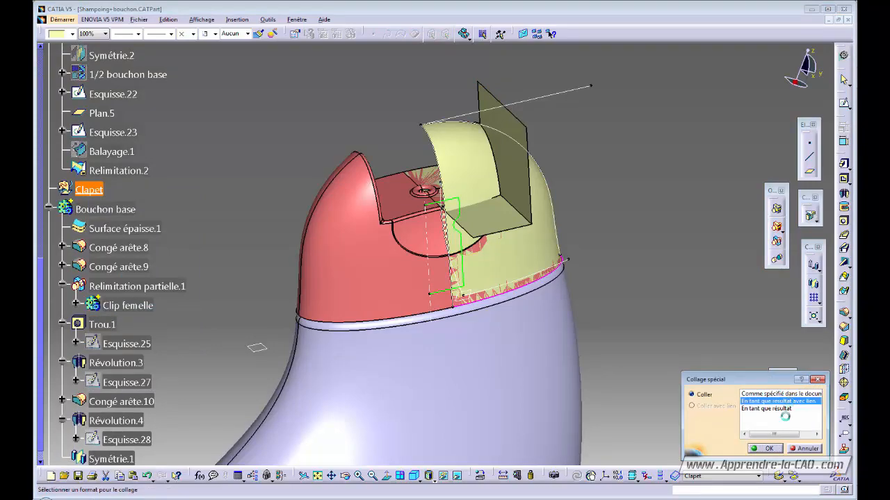
pyautogui.click(770, 449)
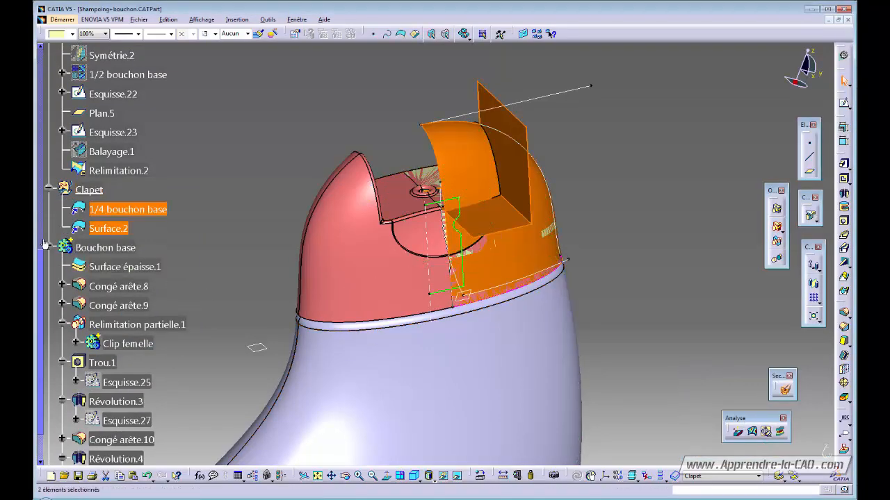
# - Hide the original 1/4 bouchon base and Extrusion.3 surfaces in the Bouchon set
pyautogui.scroll(6, 65, 178)
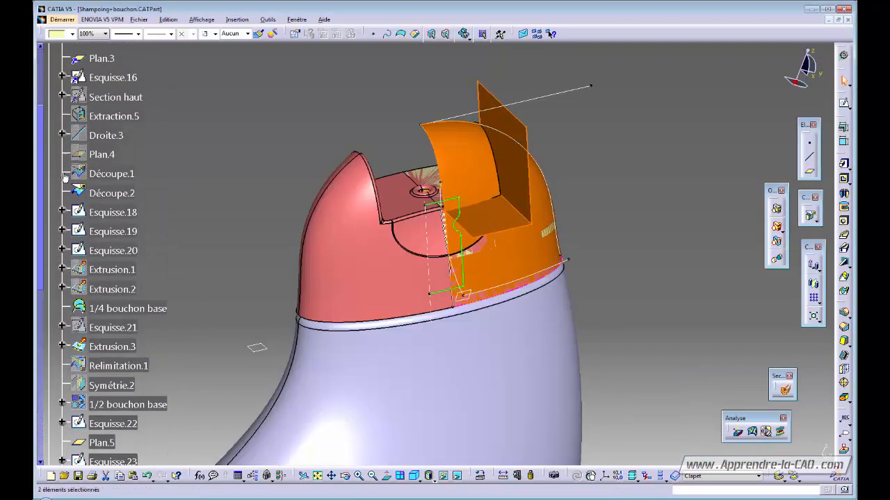
pyautogui.click(117, 310)
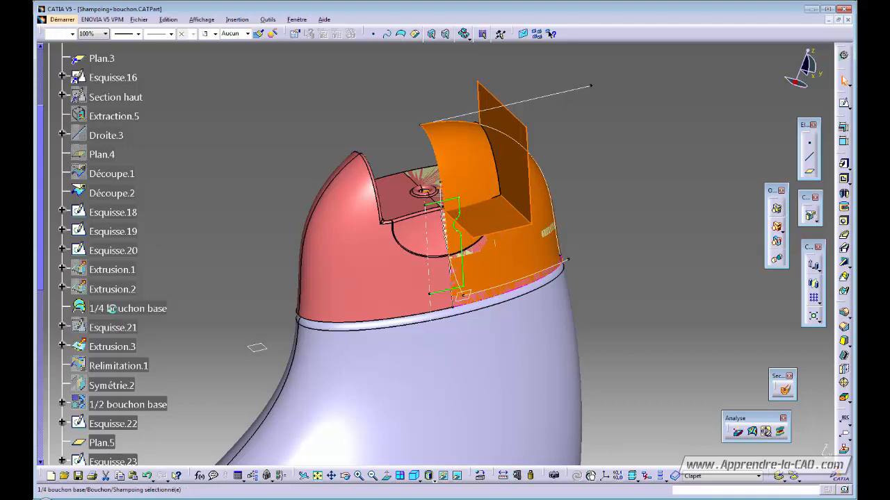
pyautogui.keyDown('ctrl'); pyautogui.click(113, 346); pyautogui.keyUp('ctrl')
pyautogui.press('space')
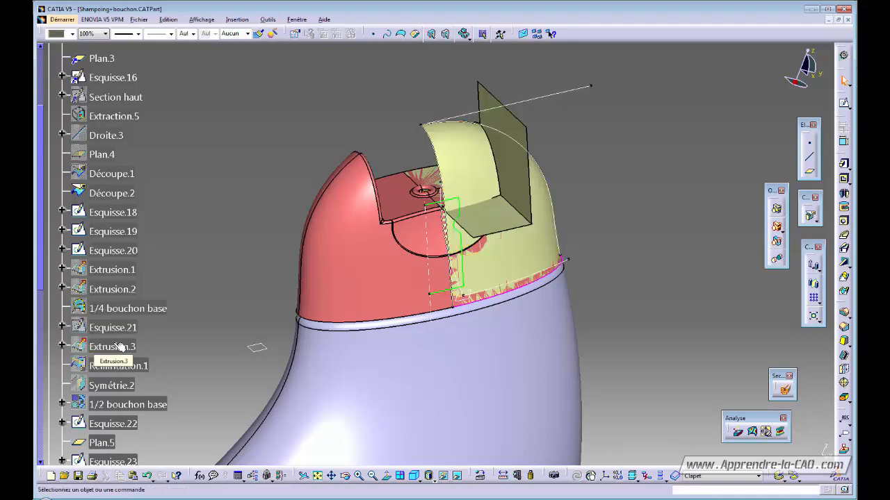
# - Collapse the Bouchon geometrical set in the tree and hide it
pyautogui.moveTo(40, 144); pyautogui.dragTo(42, 98)
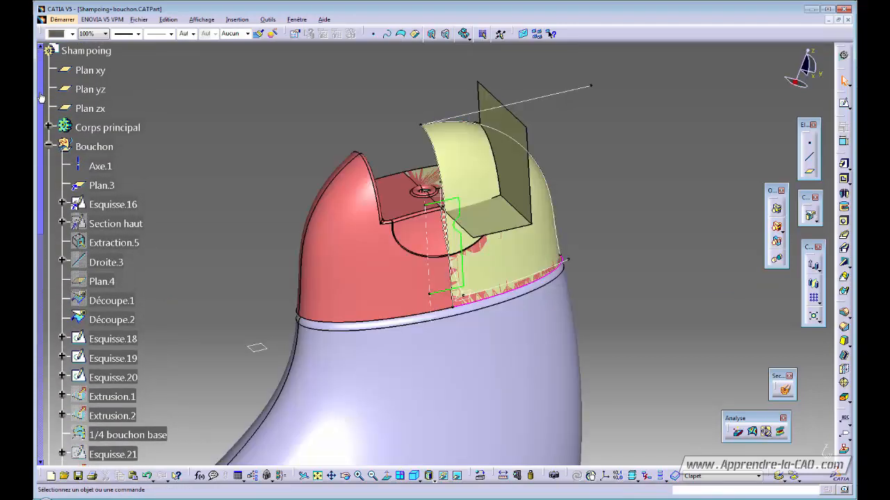
pyautogui.click(49, 144)
pyautogui.rightClick(76, 147)
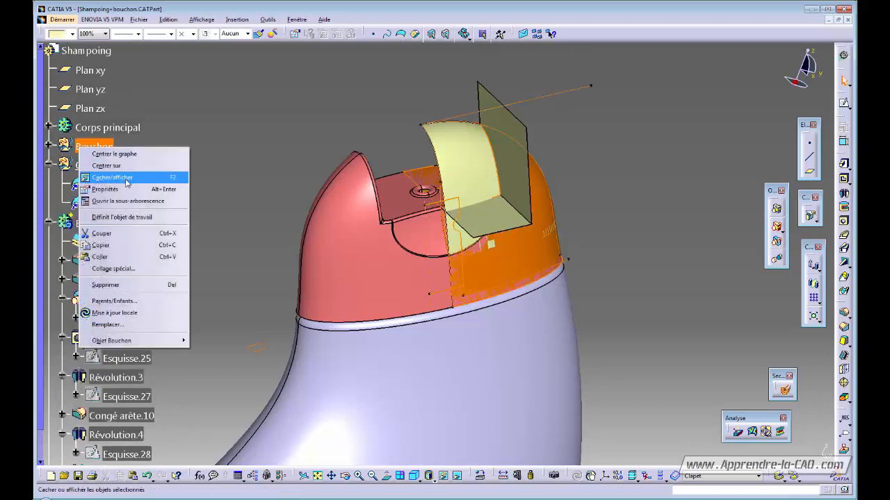
pyautogui.click(114, 178)
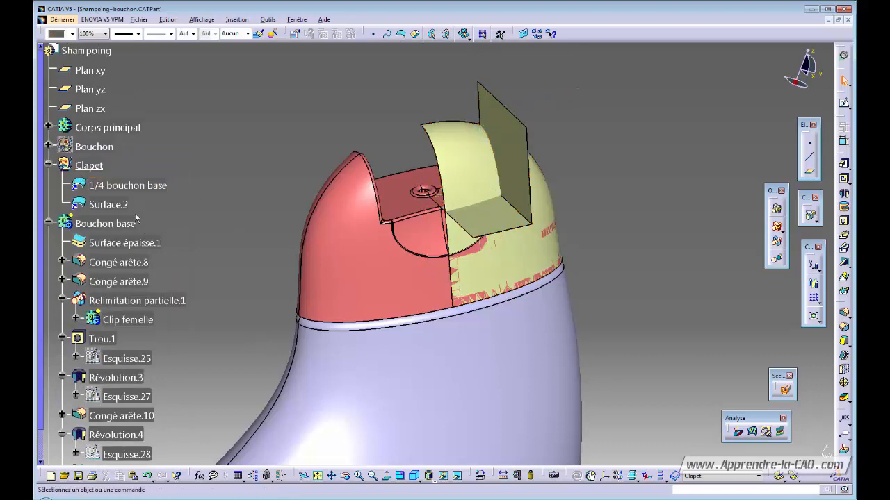
# - Examine how the pasted Surface.2 lies against the side wall and floor of the cap's upper opening
pyautogui.moveTo(41, 224); pyautogui.dragTo(56, 407)
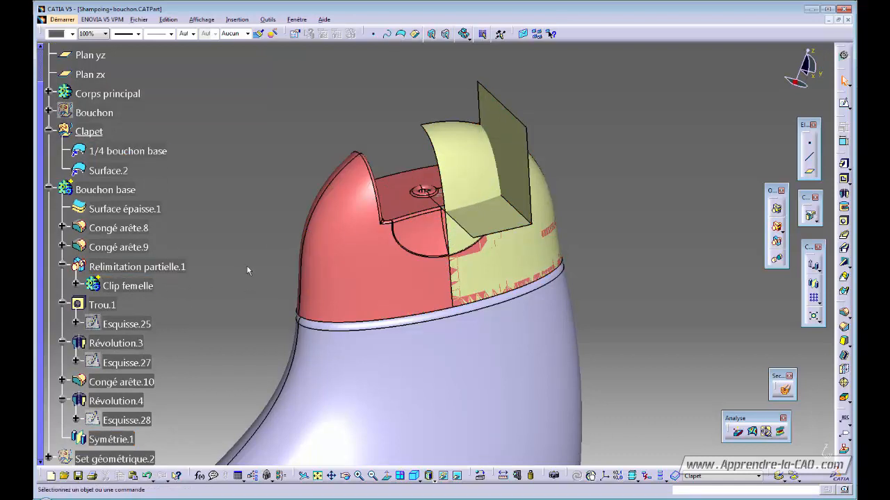
pyautogui.click(108, 171)
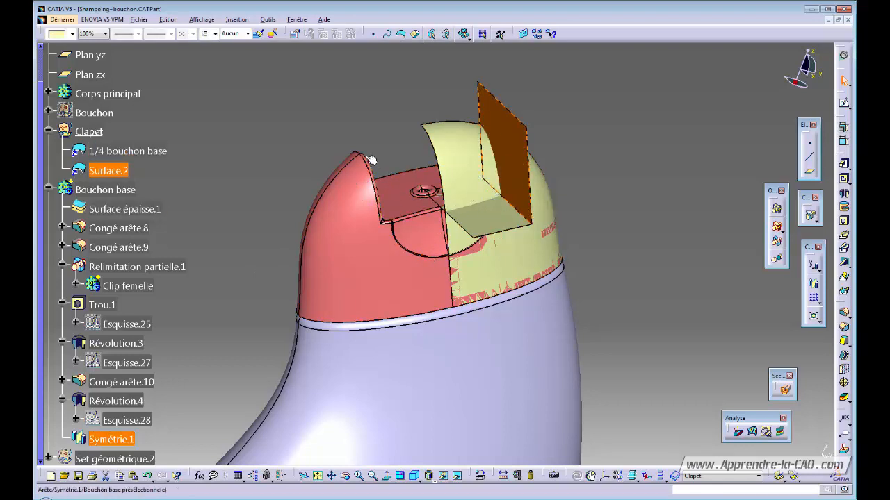
pyautogui.moveTo(396, 208); pyautogui.dragTo(320, 200, button='middle')
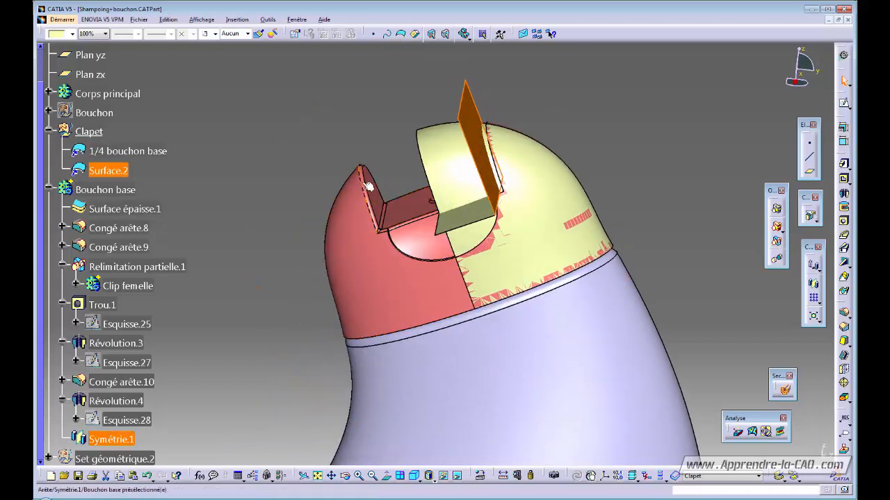
pyautogui.click(377, 191)
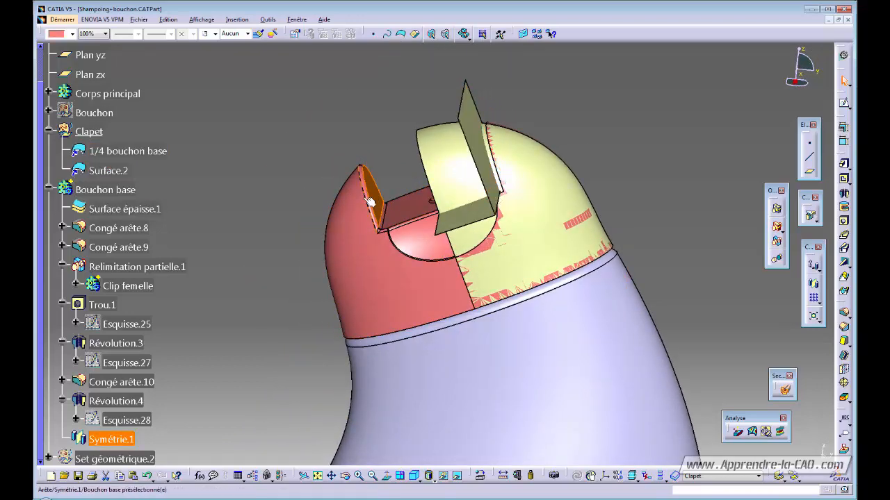
pyautogui.moveTo(373, 194); pyautogui.dragTo(509, 274, button='middle')
pyautogui.click(410, 210)
pyautogui.click(610, 233)
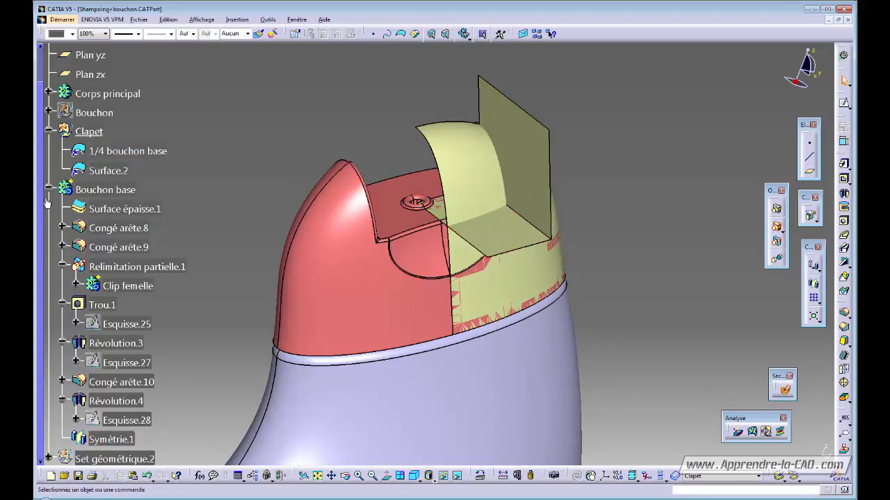
# - Switch to the surface design workbench and preview a 2 mm offset of Surface.2 towards the inside of the cap opening
pyautogui.click(110, 174)
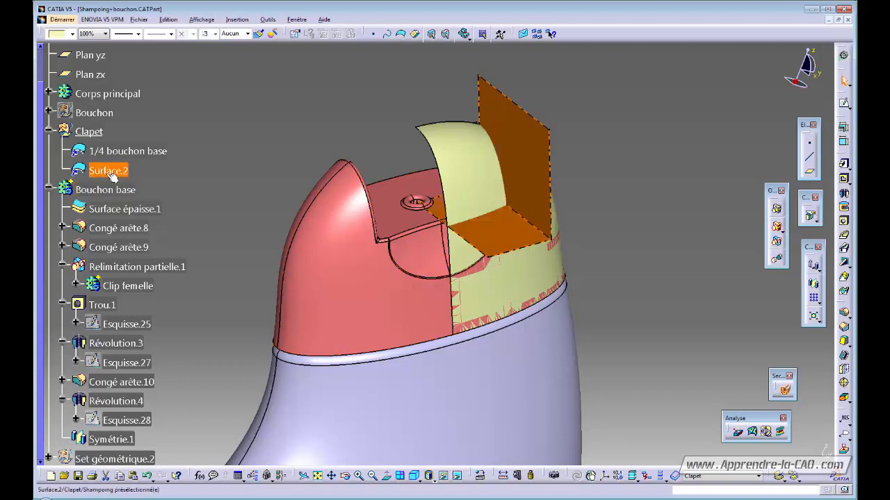
pyautogui.click(843, 55)
pyautogui.click(651, 165)
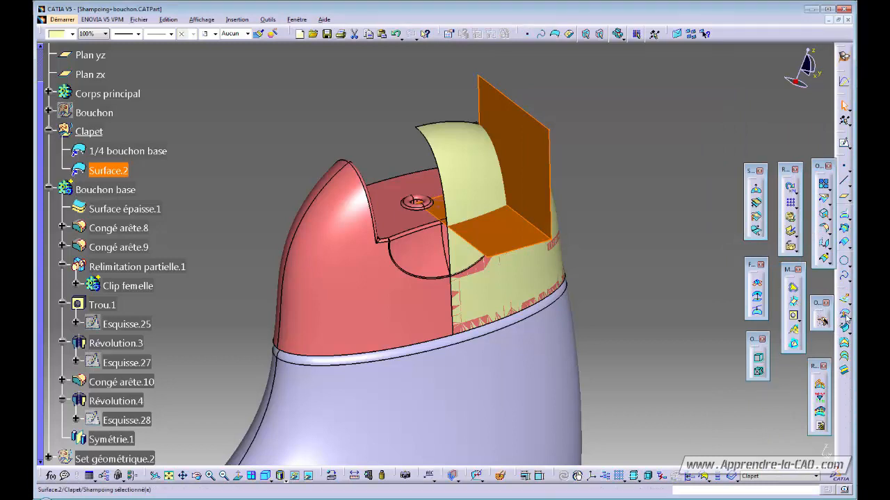
pyautogui.click(822, 321)
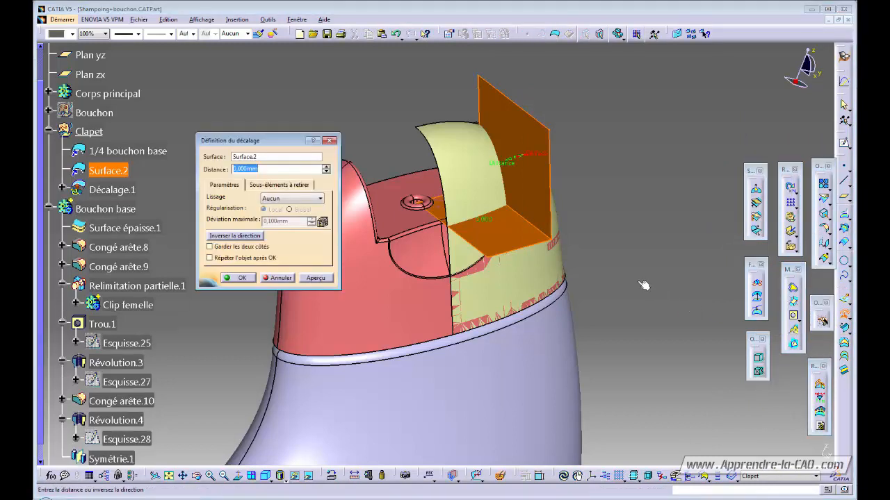
pyautogui.moveTo(633, 278); pyautogui.dragTo(559, 203, button='middle')
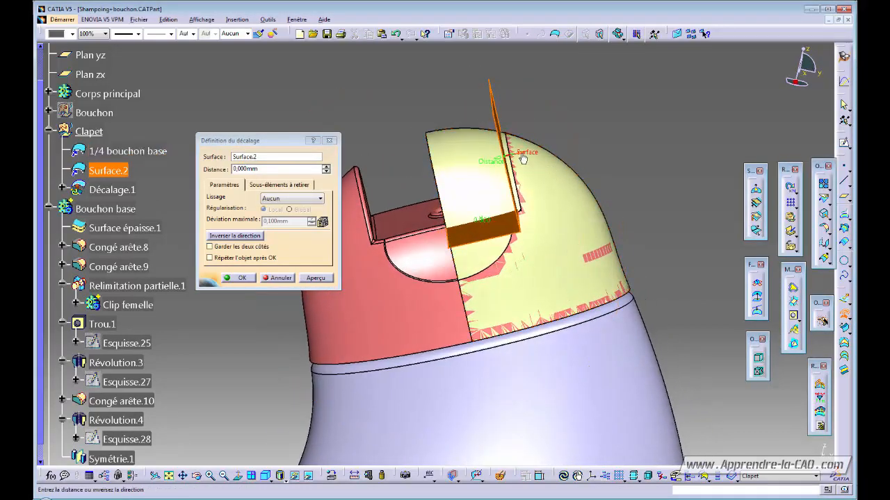
pyautogui.moveTo(522, 157); pyautogui.dragTo(428, 258, button='middle')
pyautogui.click(286, 168)
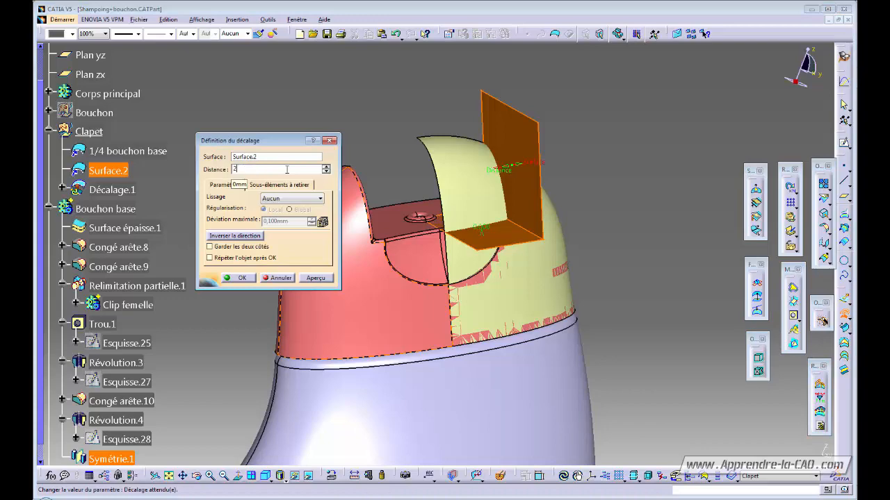
pyautogui.press('Return')
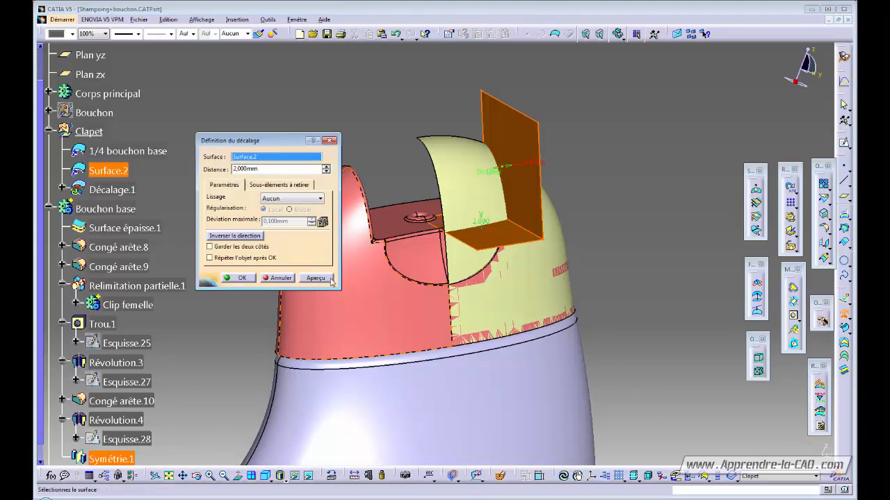
pyautogui.click(317, 278)
pyautogui.moveTo(480, 230); pyautogui.dragTo(532, 217, button='middle')
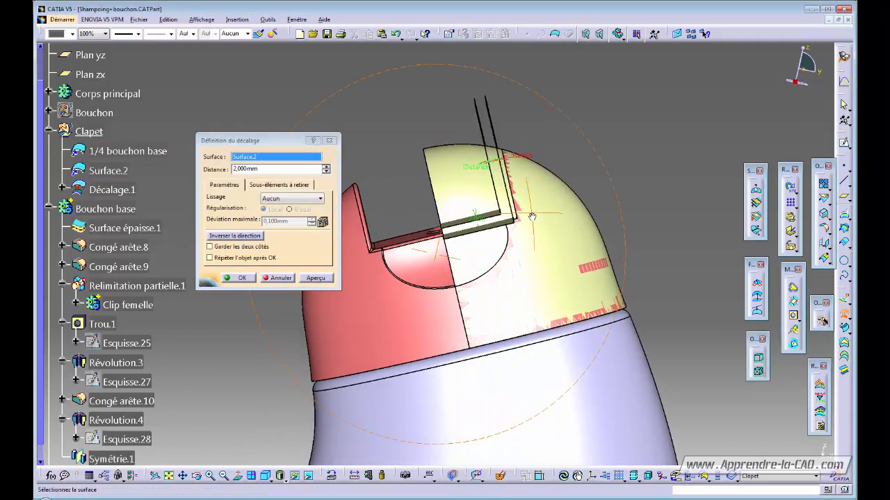
# - Reduce the offset distance of Surface.2 to 1 mm and create the offset surface
pyautogui.click(326, 172)
pyautogui.click(316, 278)
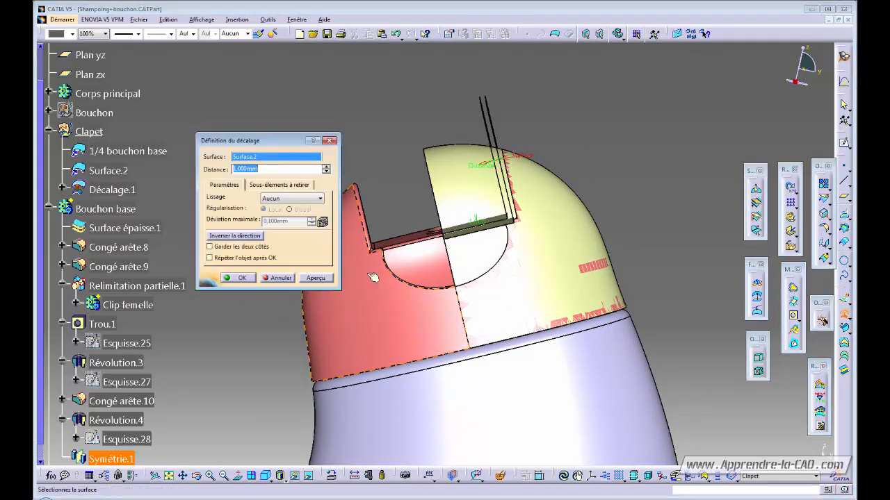
pyautogui.moveTo(457, 289); pyautogui.dragTo(401, 313, button='middle')
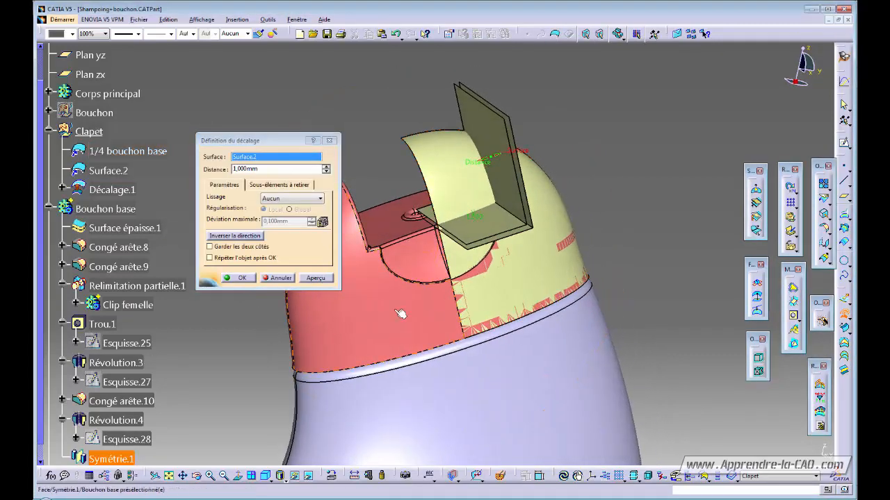
pyautogui.click(248, 281)
# - Split the 1/4 bouchon base copy with the offset surface, keeping the patch inside the cap's upper opening
pyautogui.moveTo(383, 272); pyautogui.dragTo(512, 294, button='middle')
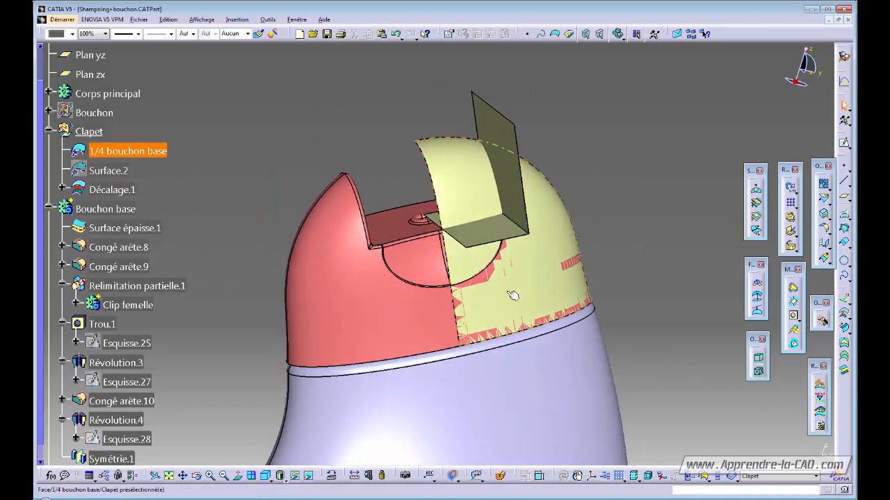
pyautogui.click(825, 200)
pyautogui.moveTo(389, 264); pyautogui.dragTo(367, 175, button='middle')
pyautogui.click(367, 175)
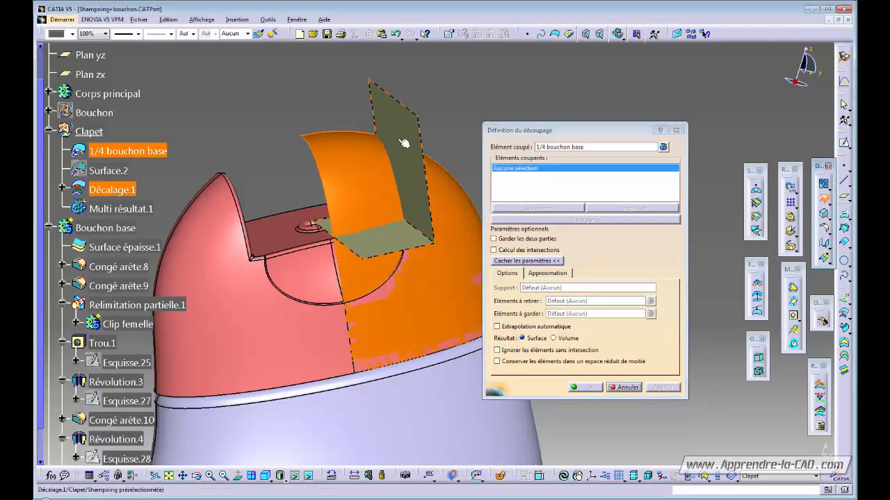
pyautogui.click(407, 149)
pyautogui.moveTo(398, 281); pyautogui.dragTo(412, 282, button='middle')
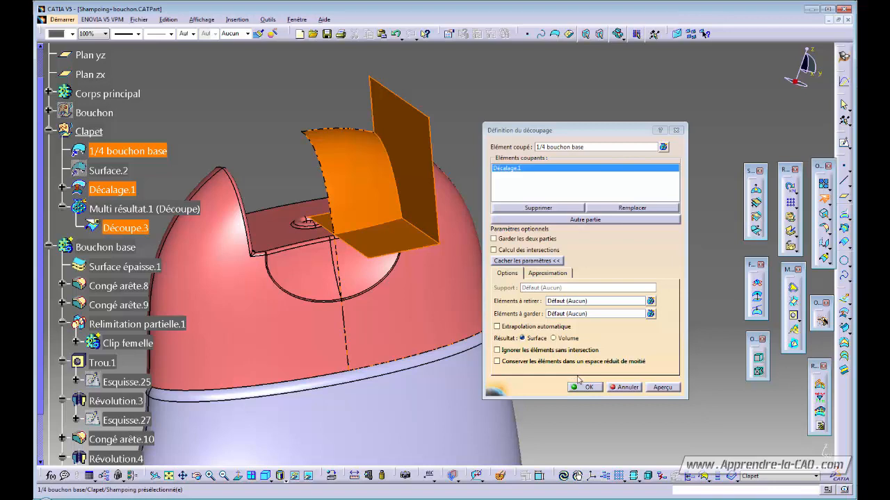
pyautogui.click(587, 387)
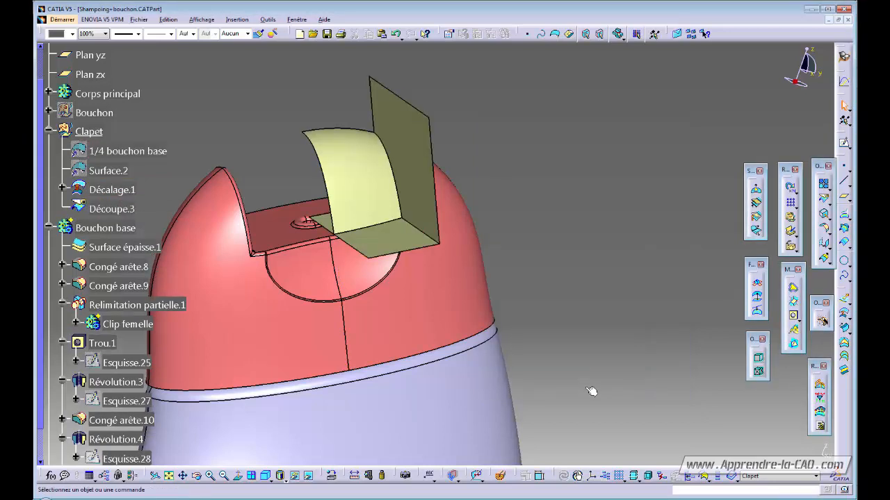
# - Hide the offset surface and check the fit of the trimmed lid patch in the cap opening
pyautogui.click(411, 153)
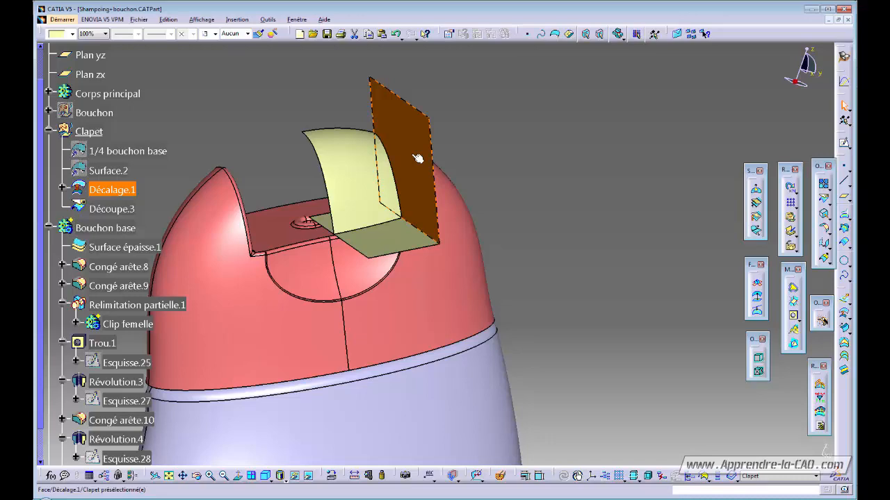
pyautogui.hotkey('ctrl', 'h')
pyautogui.moveTo(455, 301); pyautogui.dragTo(387, 298, button='middle')
pyautogui.click(385, 181)
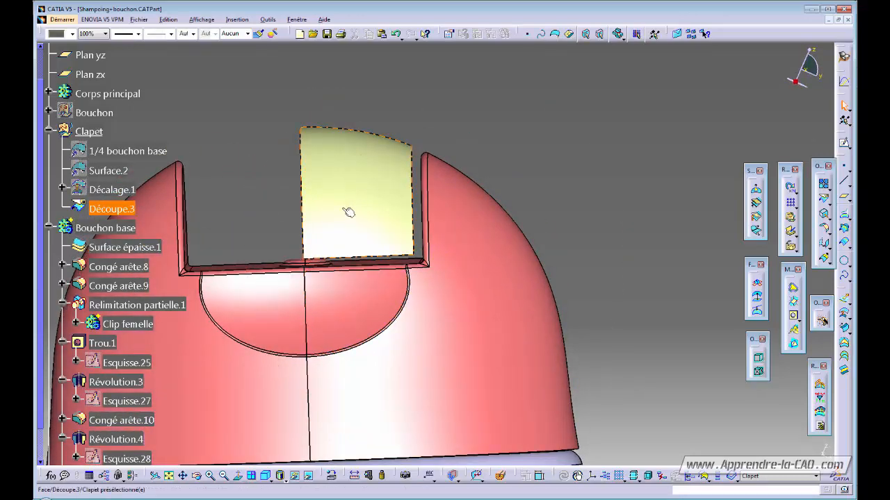
pyautogui.moveTo(349, 212); pyautogui.dragTo(379, 212, button='middle')
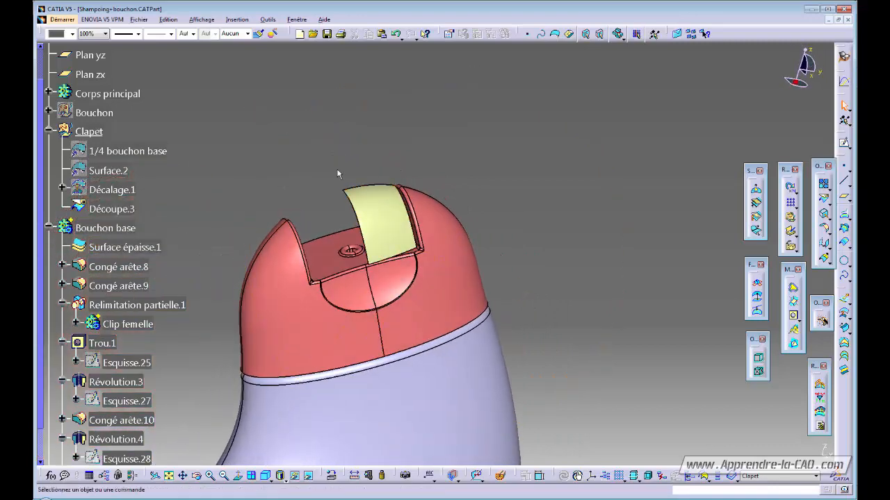
# - Mirror the trimmed lid patch across the yz plane with a Symmetry to form the other half of the lid
pyautogui.moveTo(338, 174); pyautogui.dragTo(369, 234, button='middle')
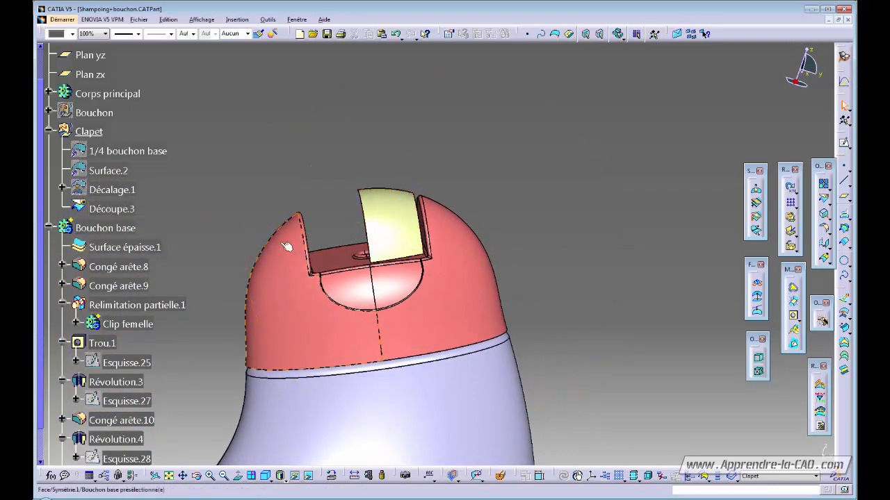
pyautogui.moveTo(286, 247); pyautogui.dragTo(559, 315, button='middle')
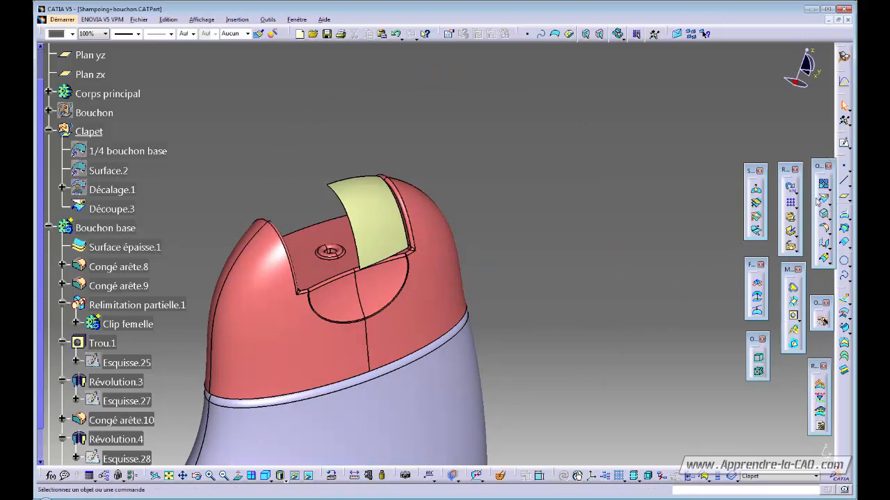
pyautogui.click(827, 245)
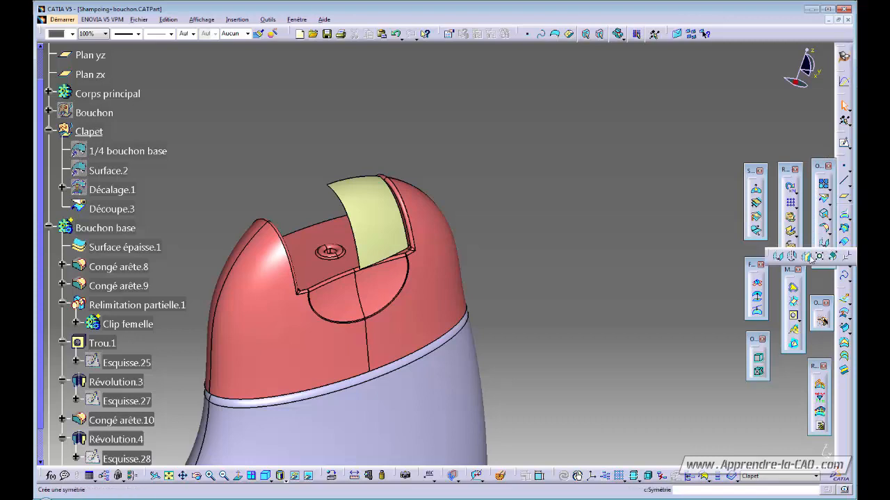
pyautogui.click(807, 257)
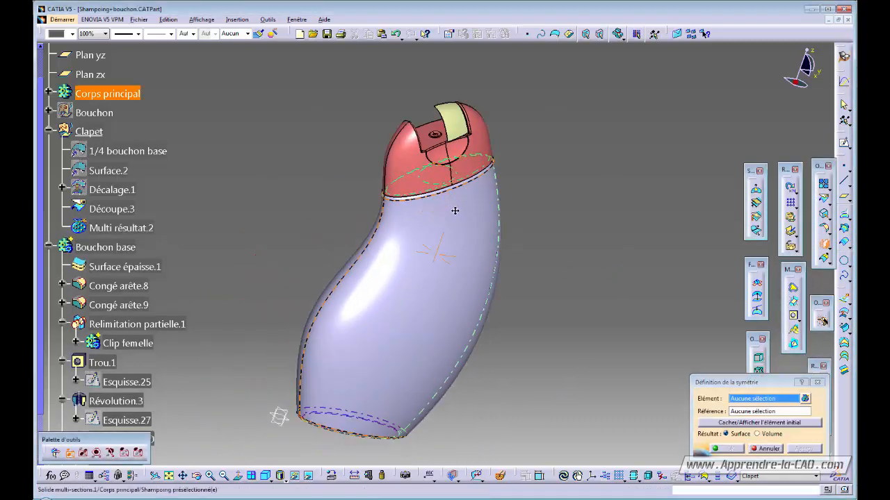
pyautogui.moveTo(455, 210); pyautogui.dragTo(405, 294, button='middle')
pyautogui.click(428, 138)
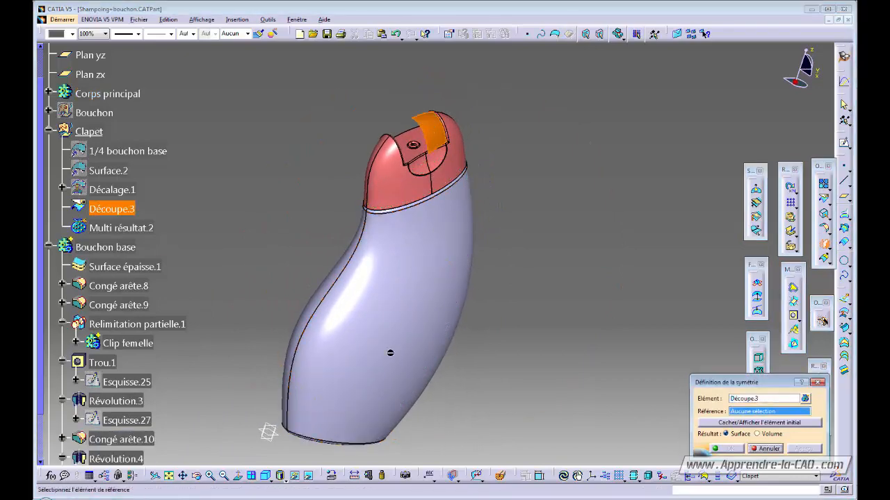
pyautogui.click(285, 428)
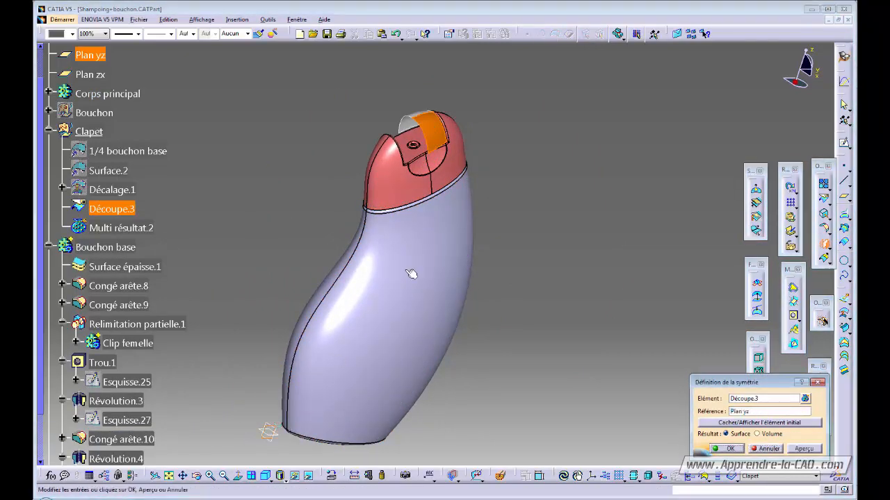
pyautogui.moveTo(411, 294); pyautogui.dragTo(420, 369, button='middle')
pyautogui.click(729, 449)
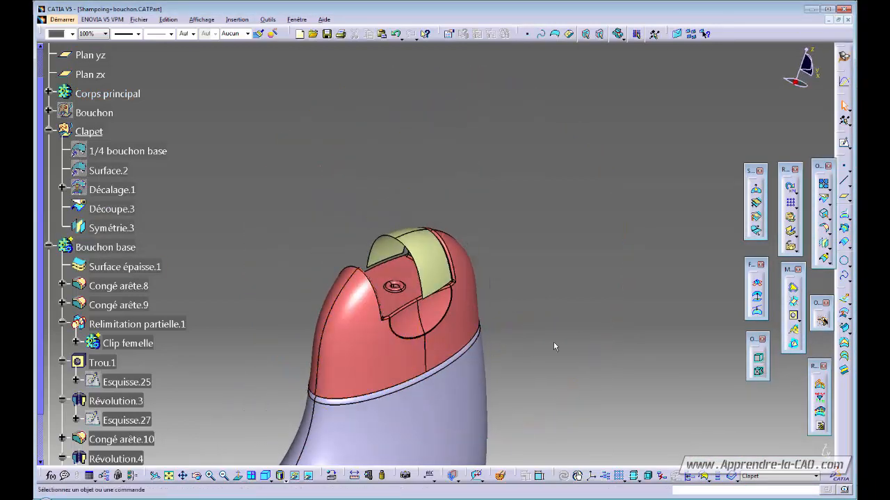
# - Join the trimmed lid patch and its mirrored copy into one surface with the tangency check enabled
pyautogui.click(824, 185)
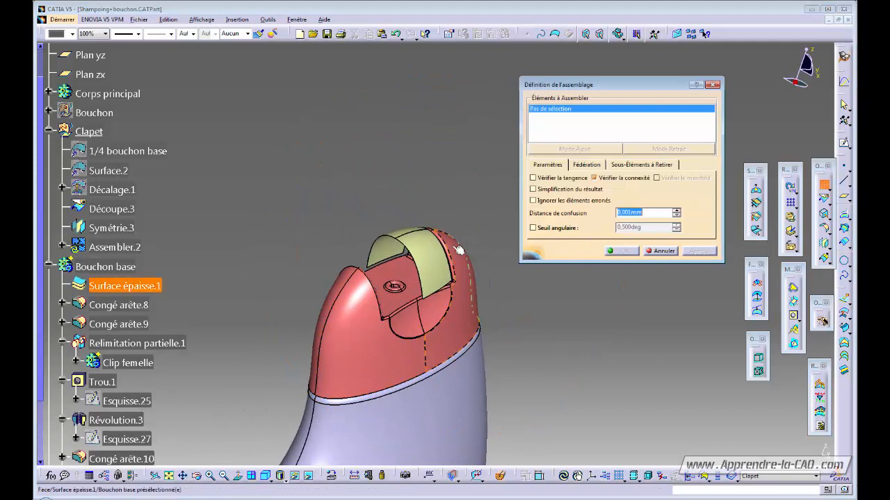
pyautogui.click(111, 208)
pyautogui.click(111, 228)
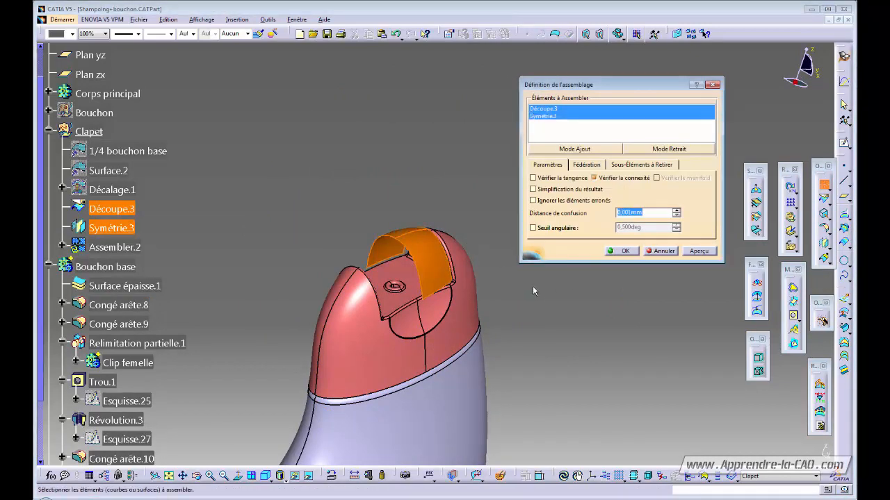
pyautogui.click(533, 178)
pyautogui.click(624, 251)
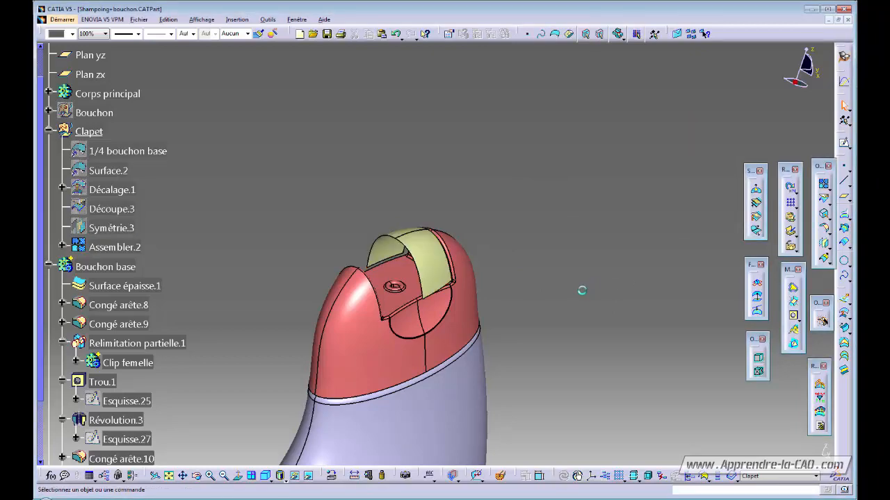
pyautogui.moveTo(563, 299); pyautogui.dragTo(528, 306, button='middle')
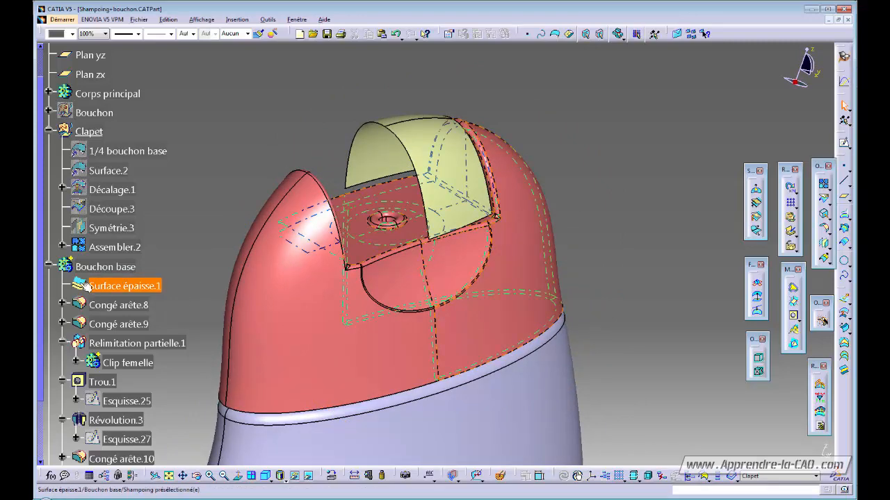
# - Insert a new body named Clapet and switch to the Part Design workbench
pyautogui.click(240, 23)
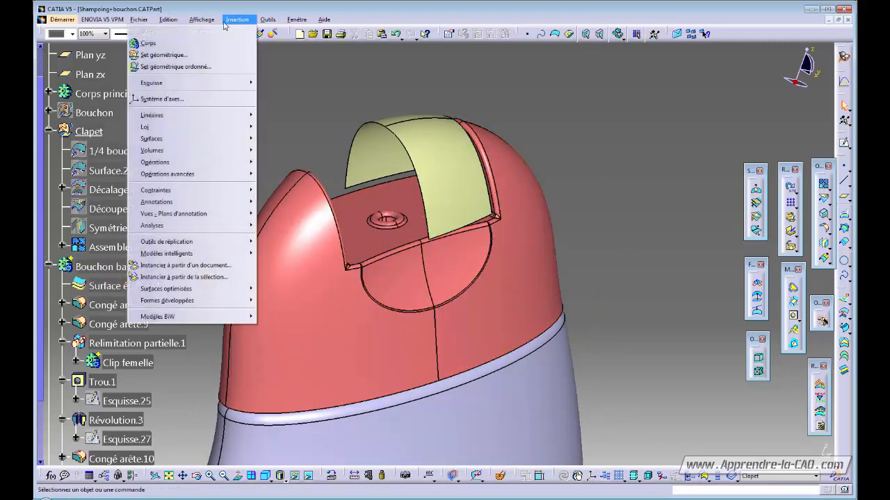
pyautogui.click(216, 42)
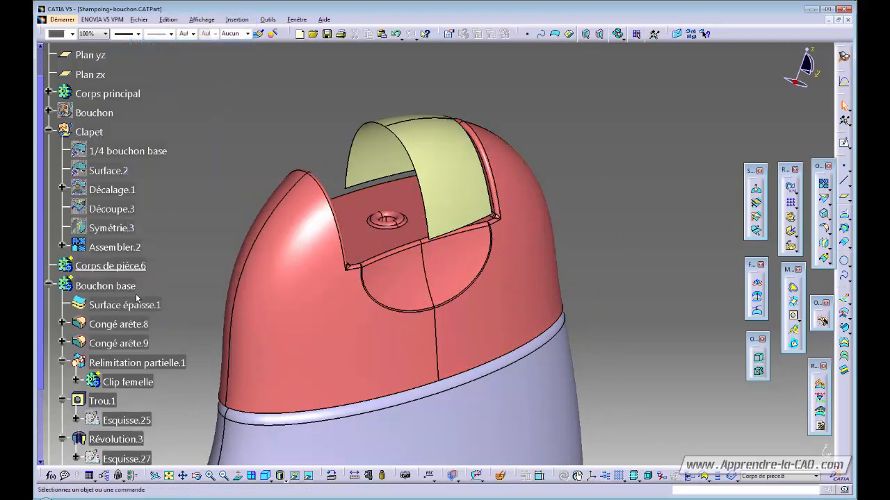
pyautogui.click(141, 268)
pyautogui.hotkey('alt', 'Return')
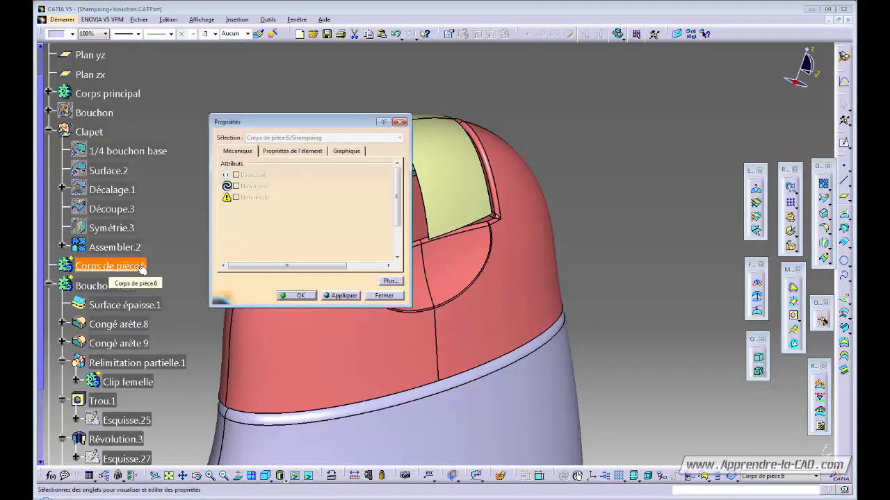
pyautogui.click(289, 151)
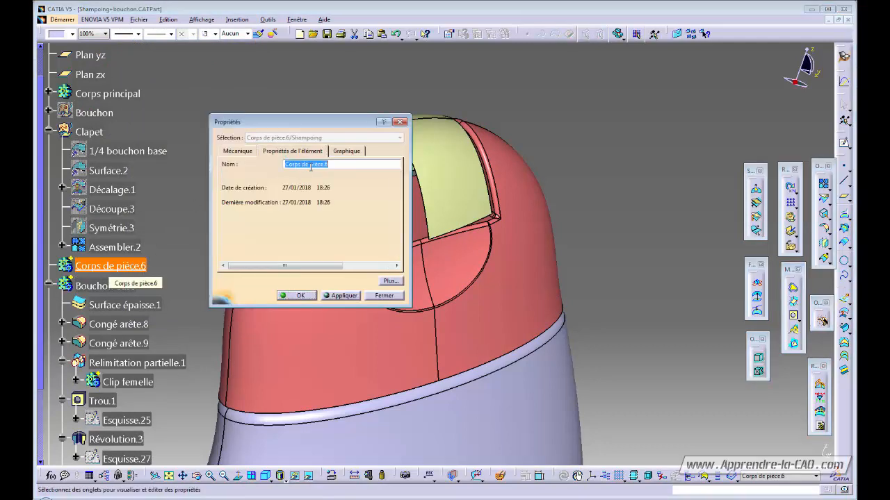
pyautogui.write('Clapet')
pyautogui.press('Return')
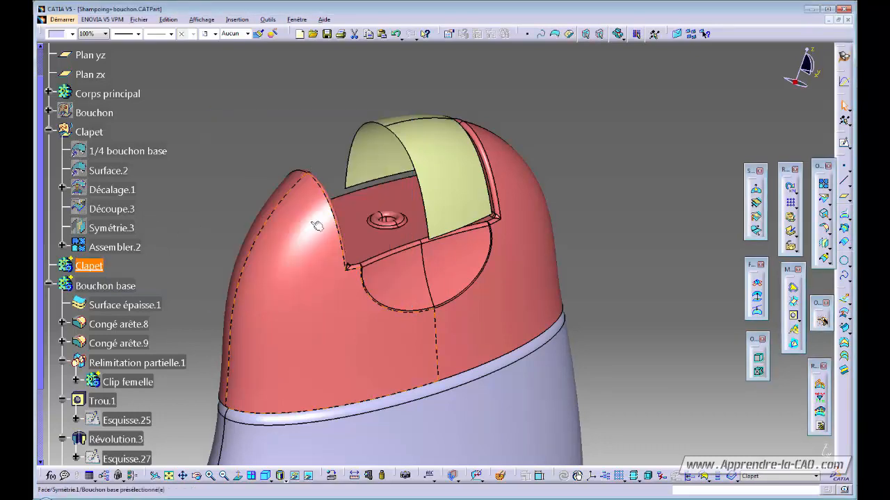
pyautogui.click(609, 192)
pyautogui.click(844, 61)
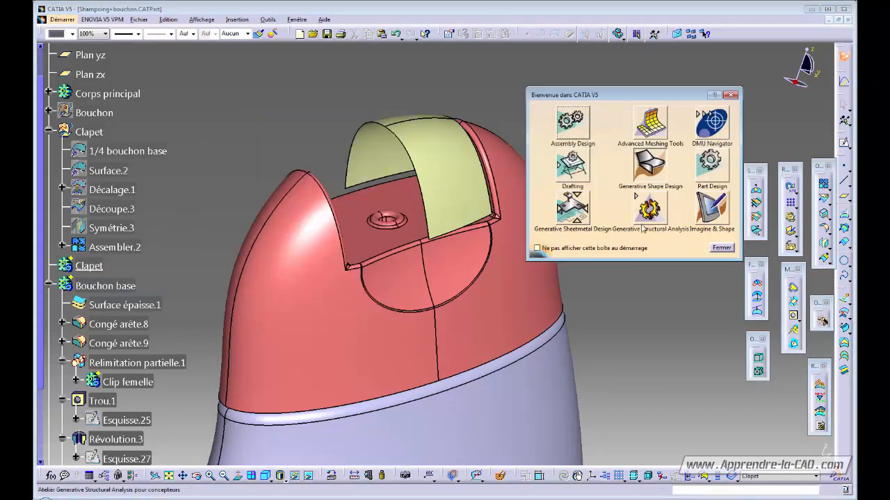
pyautogui.click(712, 166)
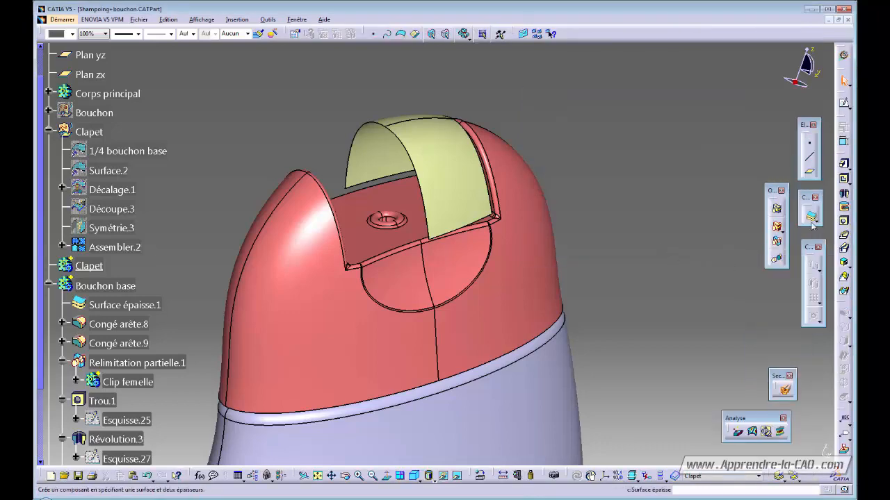
# - Set up a Thick Surface on the joined lid surface with its direction towards the inside of the cap
pyautogui.click(812, 219)
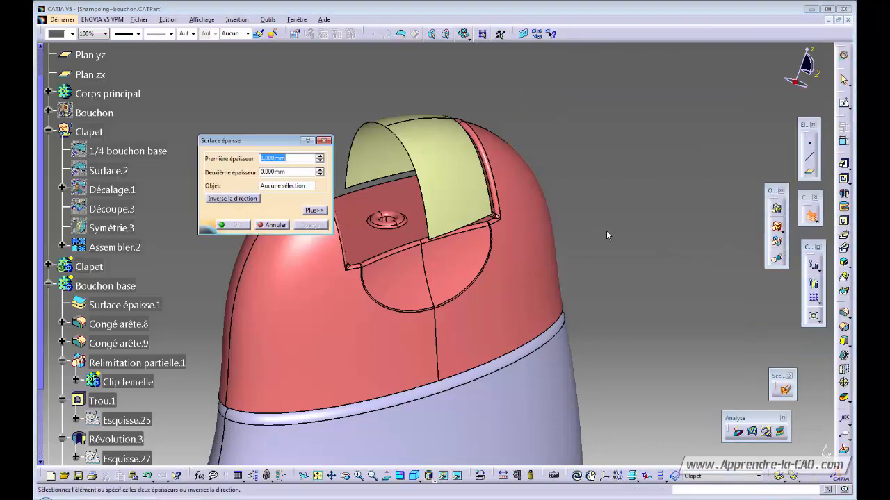
pyautogui.moveTo(443, 265); pyautogui.dragTo(453, 267, button='middle')
pyautogui.click(452, 225)
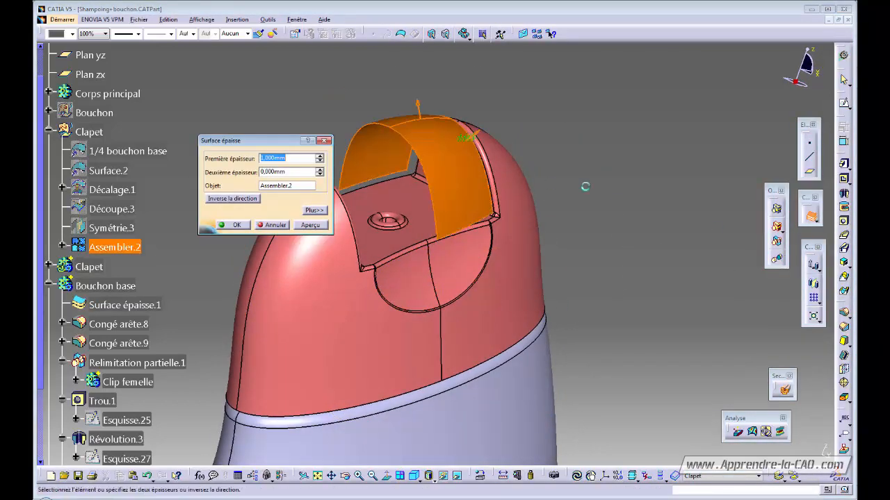
pyautogui.moveTo(586, 185); pyautogui.dragTo(460, 134, button='middle')
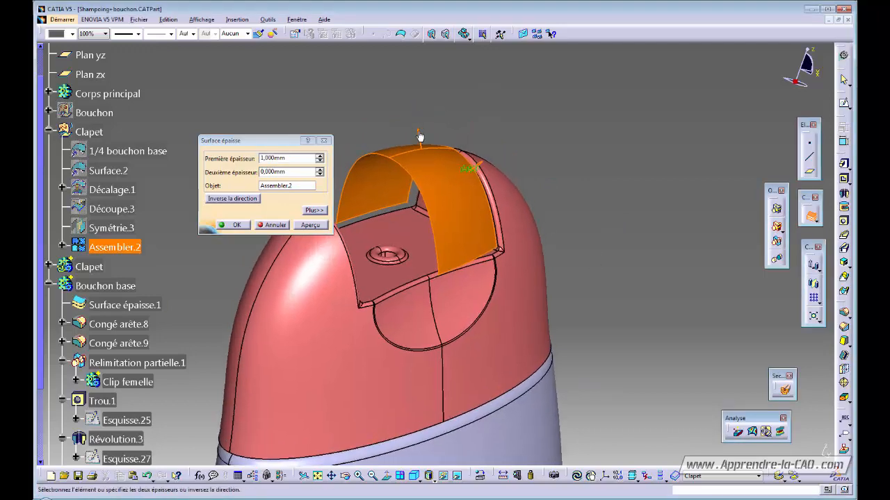
pyautogui.moveTo(513, 252); pyautogui.dragTo(312, 221, button='middle')
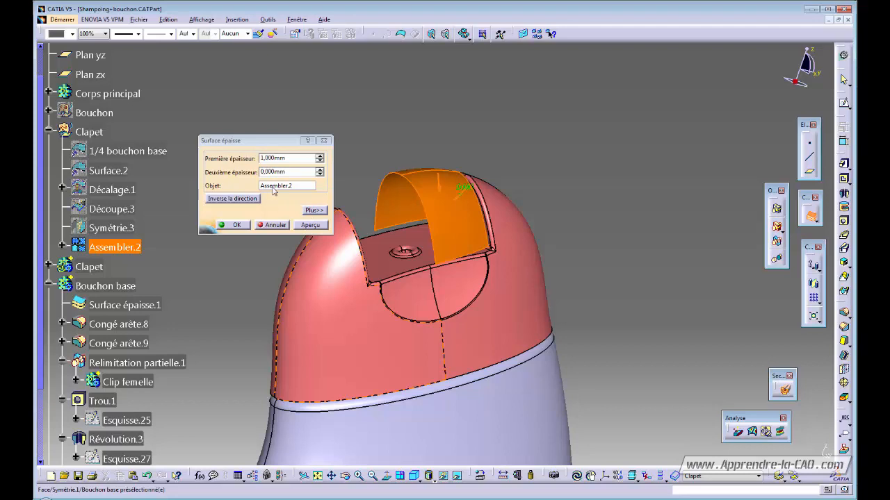
# - Link the lid's first thickness by formula to the first thickness of Surface épaisse.1 in Bouchon base, with automatic updating accepted
pyautogui.rightClick(295, 159)
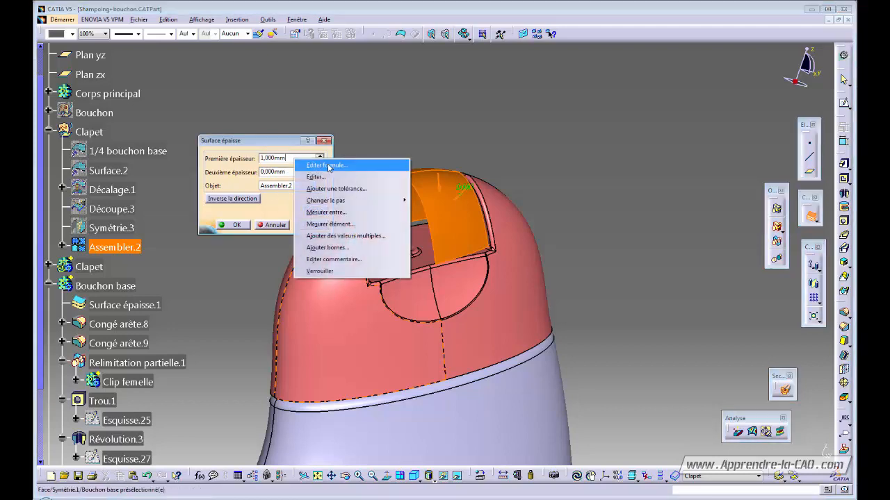
pyautogui.click(329, 166)
pyautogui.moveTo(621, 169); pyautogui.dragTo(495, 233, button='middle')
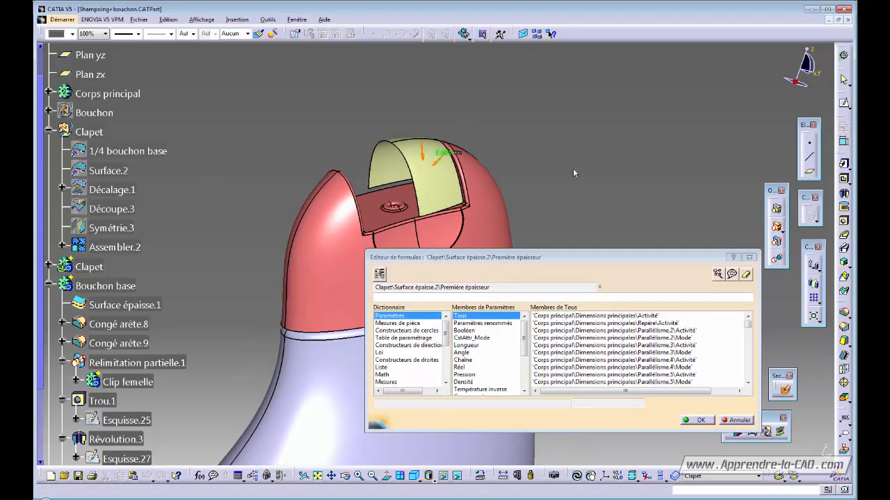
pyautogui.click(129, 307)
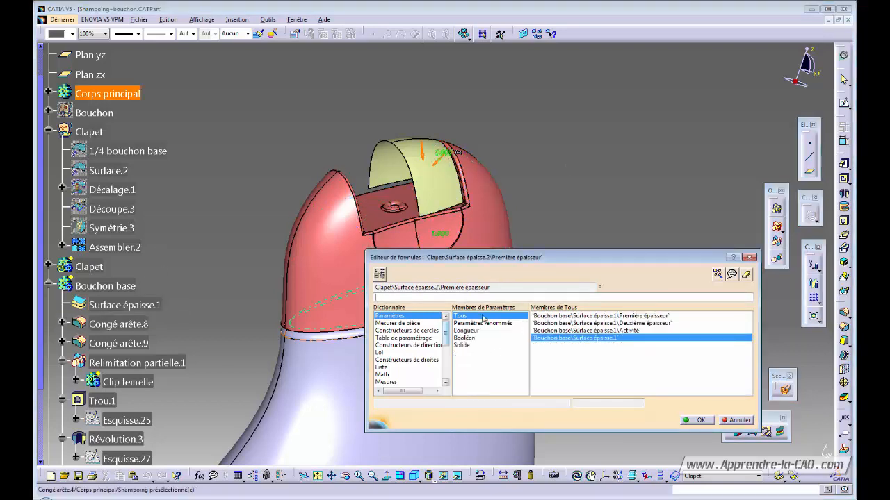
pyautogui.click(595, 317)
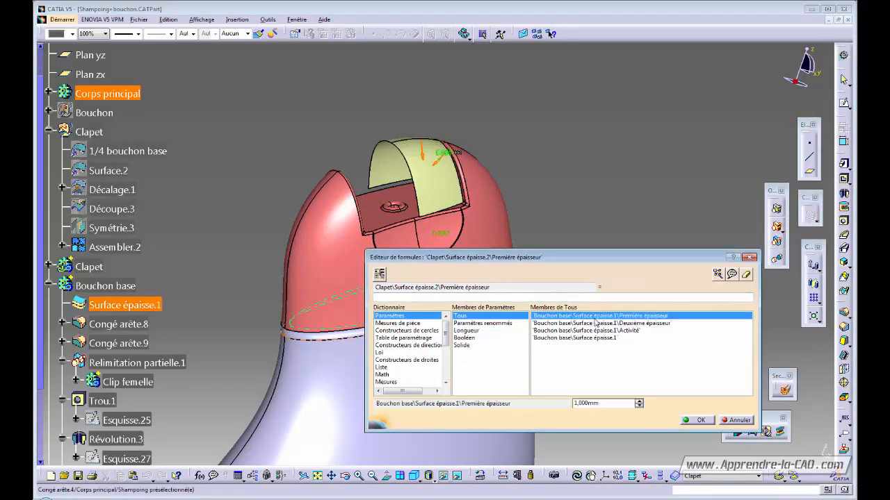
pyautogui.doubleClick(595, 317)
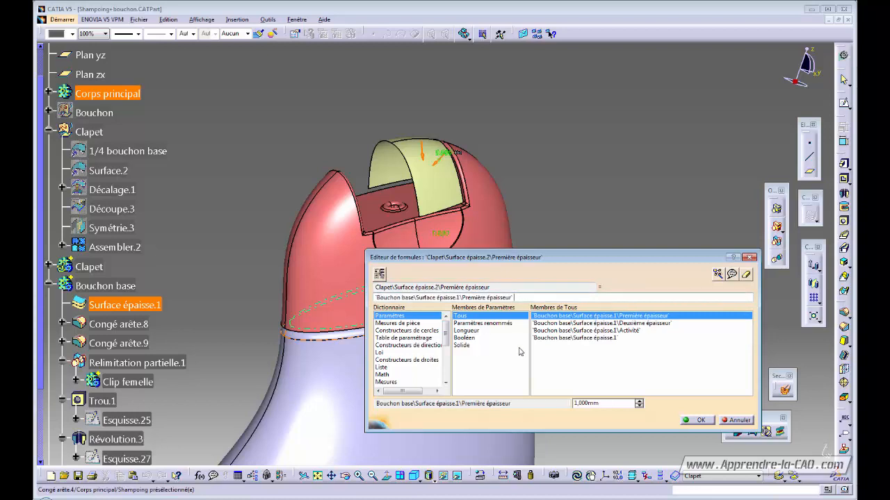
pyautogui.click(697, 420)
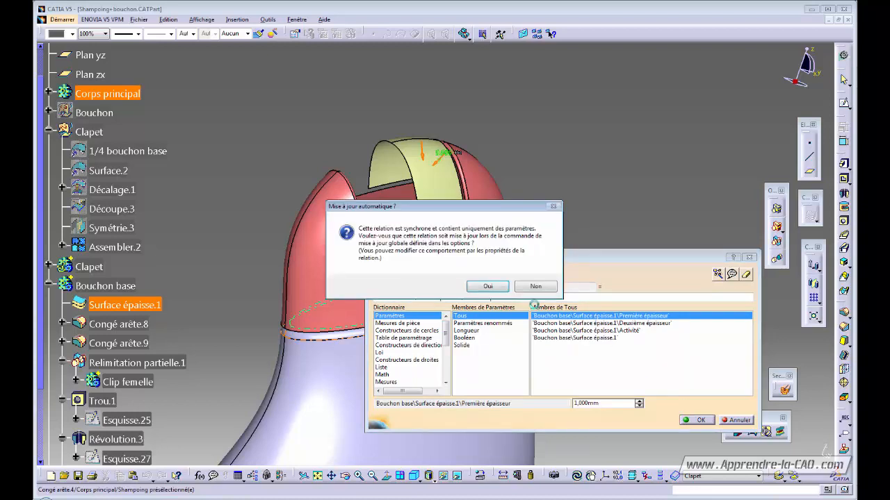
pyautogui.click(489, 287)
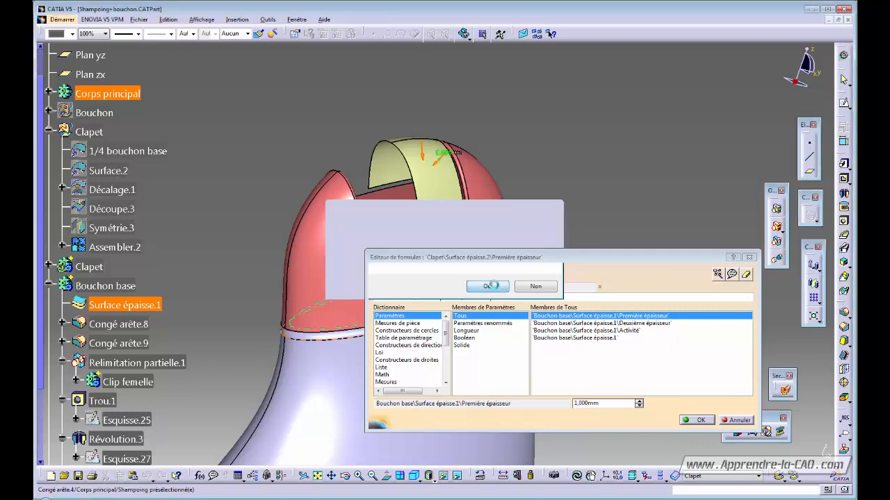
# - Try to build the lid's thick surface, decline deactivating it and extracting its geometry, and cancel the command
pyautogui.click(236, 224)
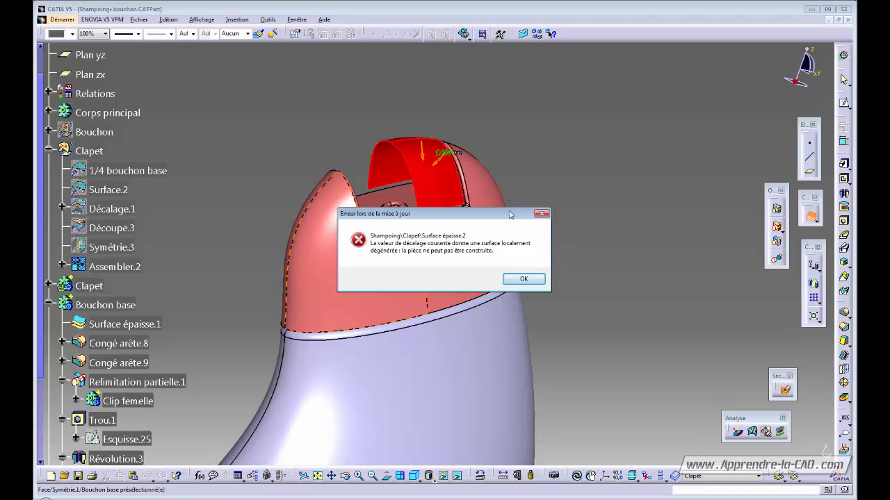
pyautogui.click(524, 279)
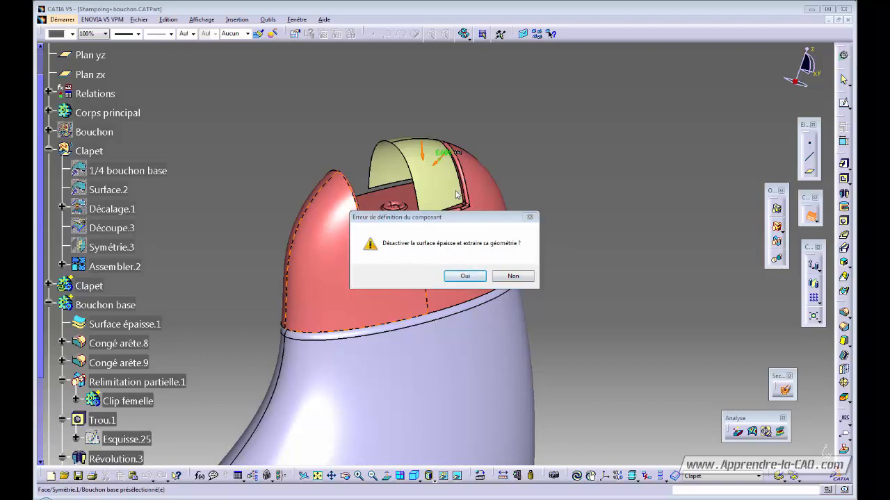
pyautogui.click(516, 280)
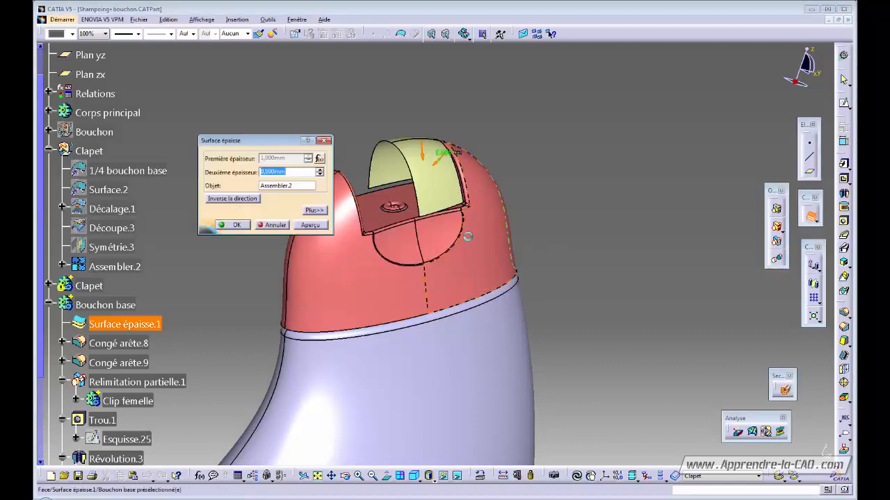
pyautogui.moveTo(339, 264); pyautogui.dragTo(464, 260, button='middle')
pyautogui.click(272, 226)
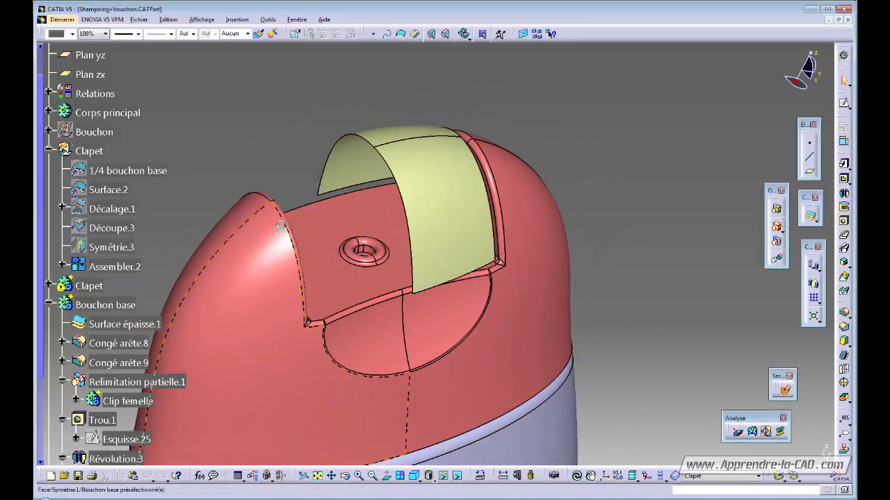
pyautogui.moveTo(326, 257); pyautogui.dragTo(381, 285, button='middle')
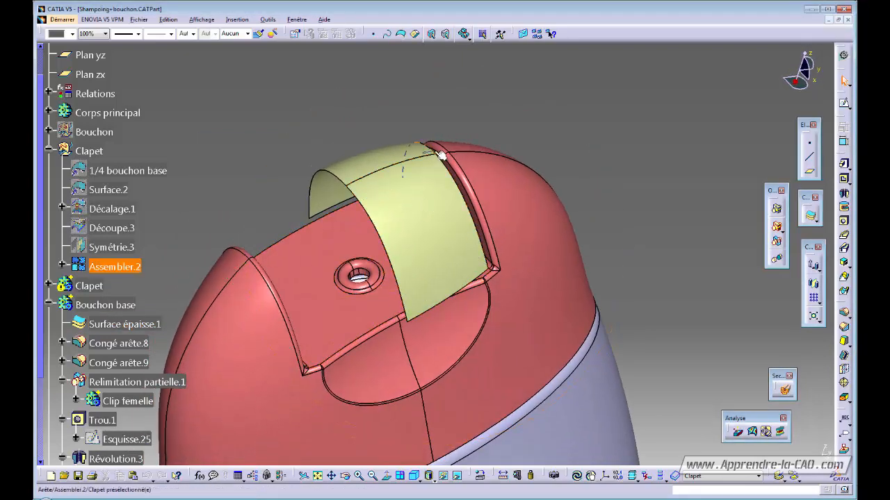
pyautogui.moveTo(403, 188); pyautogui.dragTo(405, 287, button='middle')
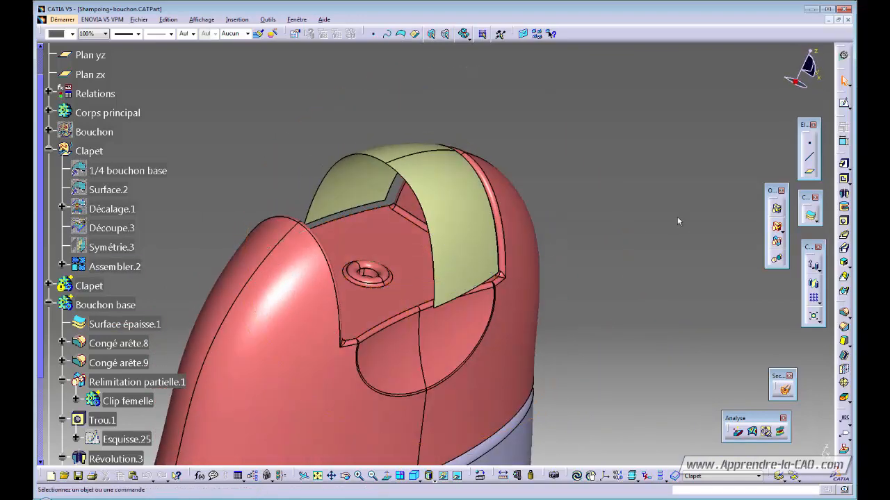
# - Switch to the Generative Shape Design workbench and make the lid surfaces' Clapet geometrical set the in-work object
pyautogui.click(844, 55)
pyautogui.click(649, 164)
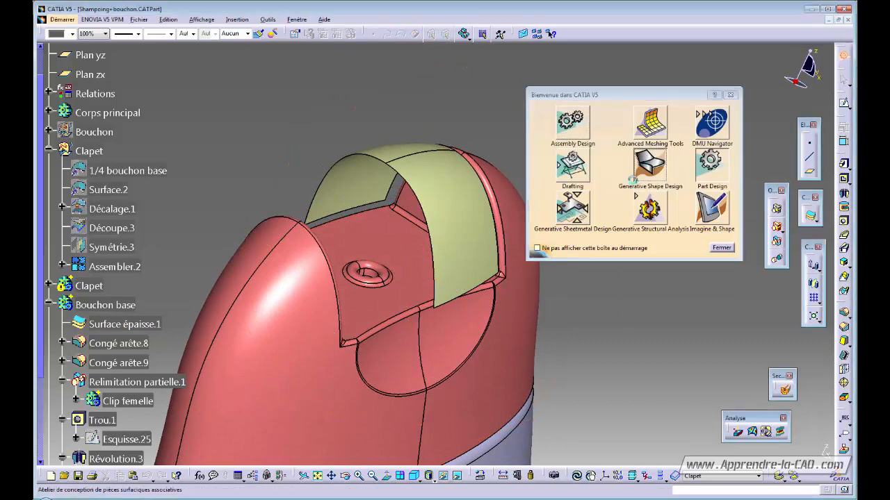
pyautogui.rightClick(450, 196)
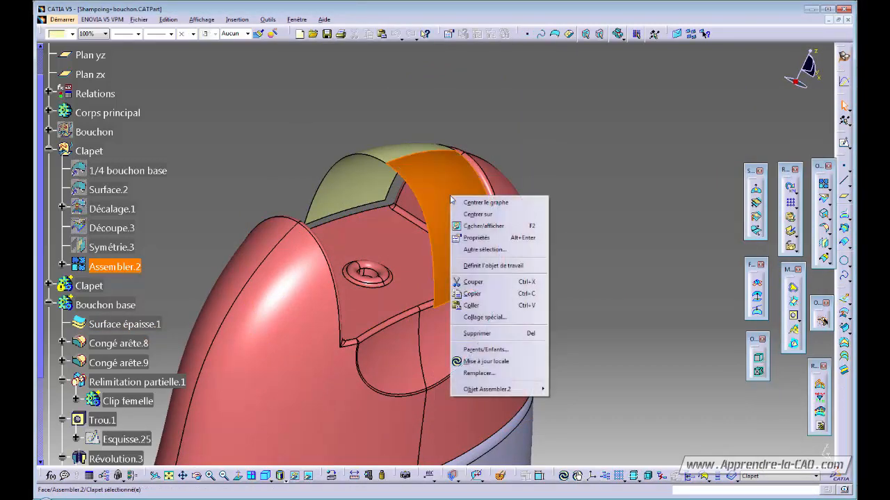
pyautogui.click(489, 265)
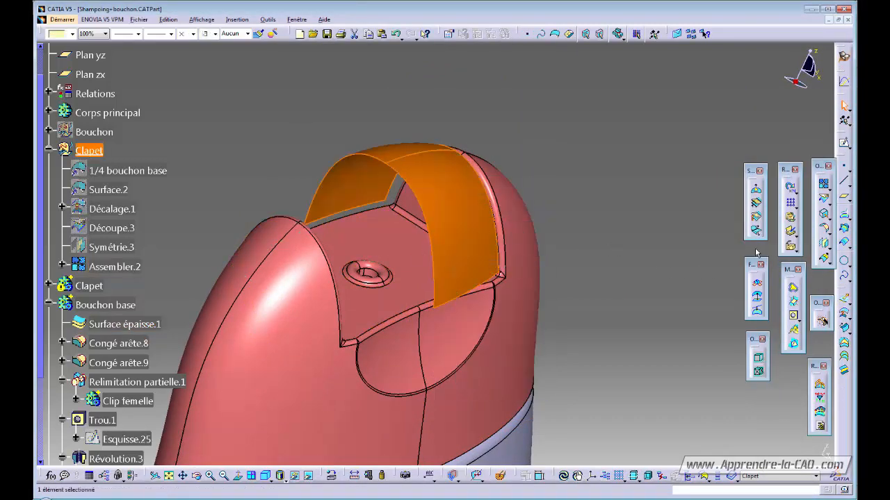
# - Try to offset the joined lid surface by 1 mm with the direction reversed, inspect the faulty area, and cancel the command
pyautogui.click(844, 314)
pyautogui.click(451, 204)
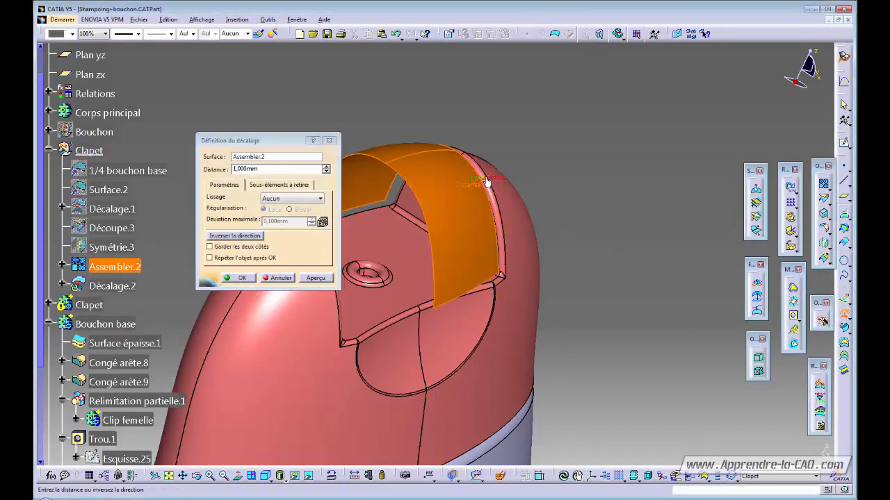
pyautogui.moveTo(463, 226); pyautogui.dragTo(489, 225, button='middle')
pyautogui.click(244, 236)
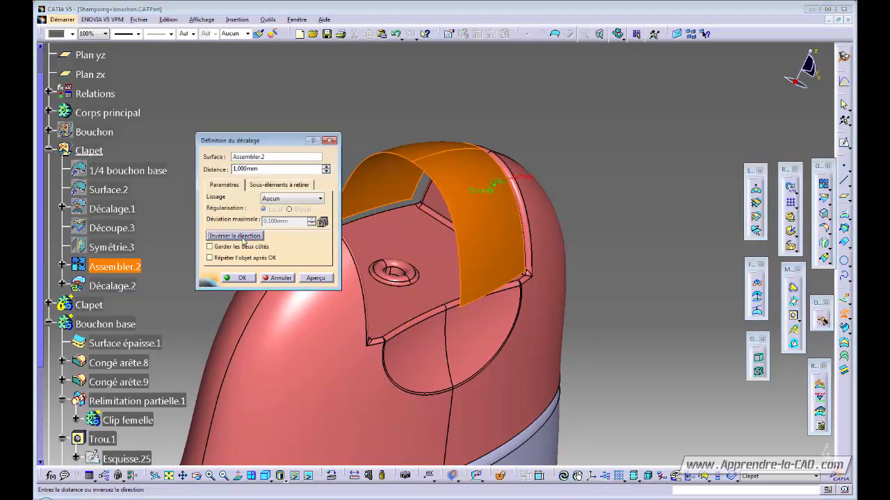
pyautogui.click(243, 277)
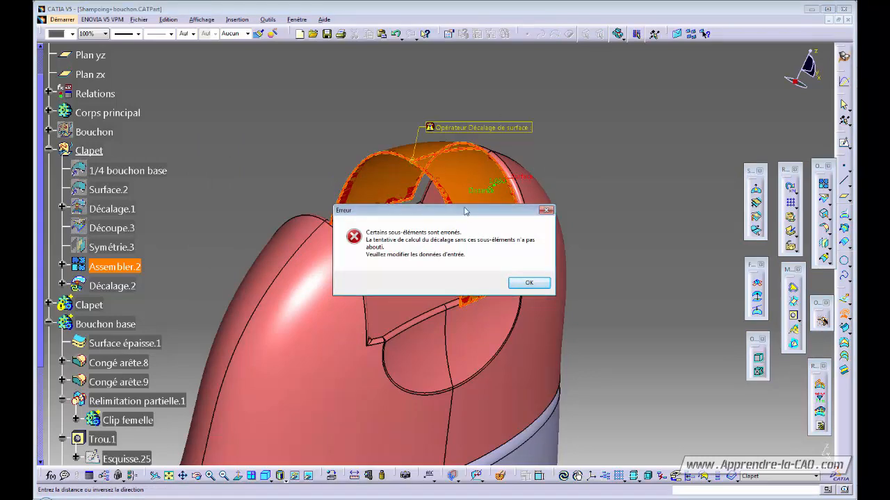
pyautogui.moveTo(465, 210); pyautogui.dragTo(454, 318)
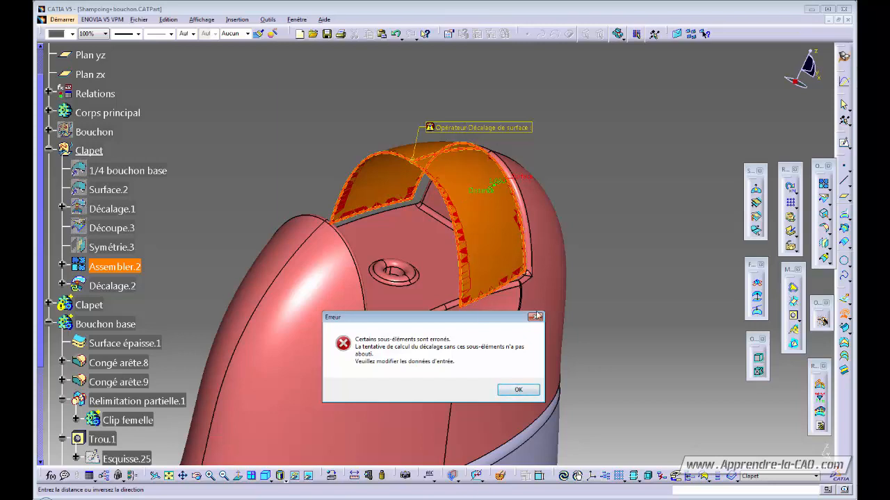
pyautogui.click(518, 390)
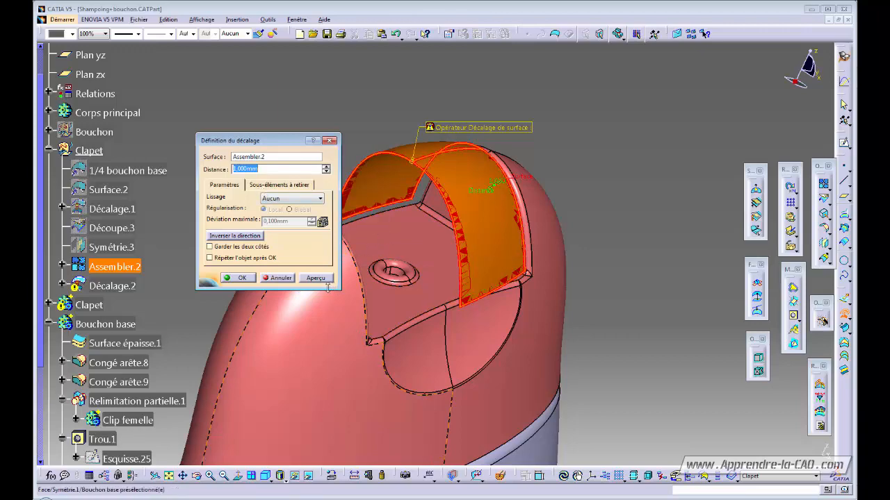
pyautogui.moveTo(417, 264)
pyautogui.mouseDown(button='middle')
pyautogui.moveTo(470, 278)
pyautogui.moveTo(470, 216)
pyautogui.moveTo(401, 270)
pyautogui.mouseUp(button='middle')
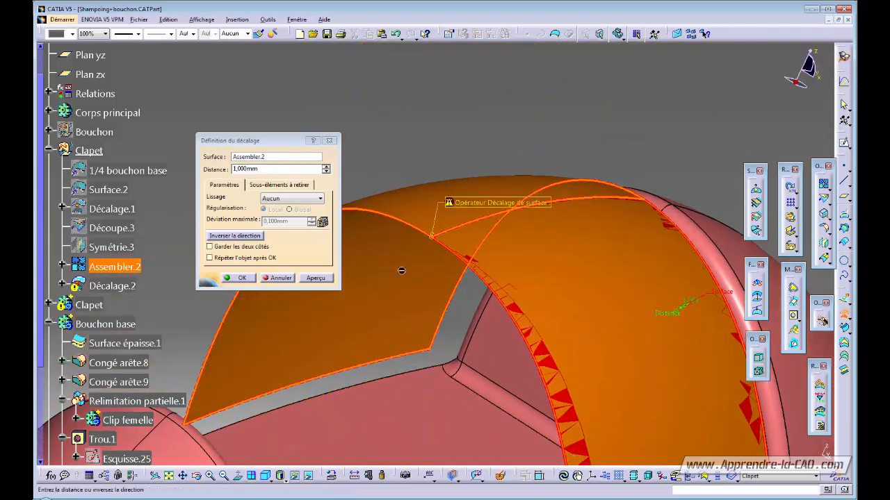
pyautogui.moveTo(420, 237); pyautogui.dragTo(450, 306, button='middle')
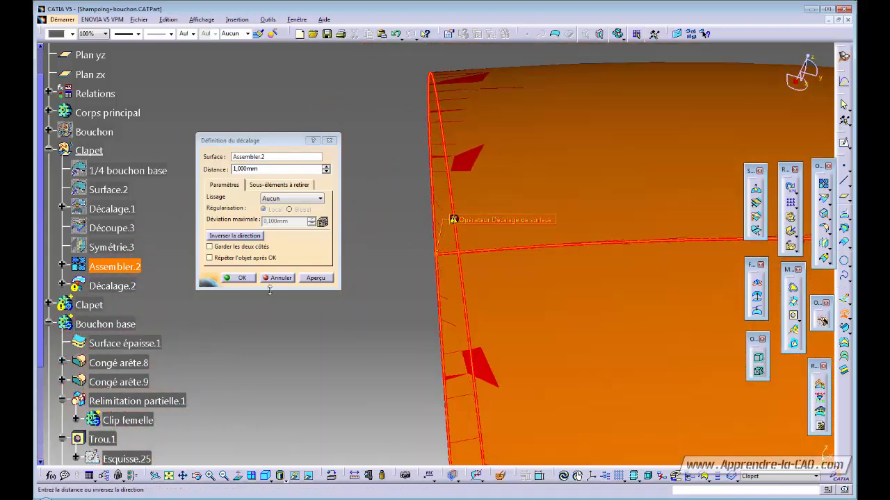
pyautogui.click(272, 278)
# - Customize the view mode to render the model's mesh as triangles
pyautogui.moveTo(394, 317); pyautogui.dragTo(395, 261, button='middle')
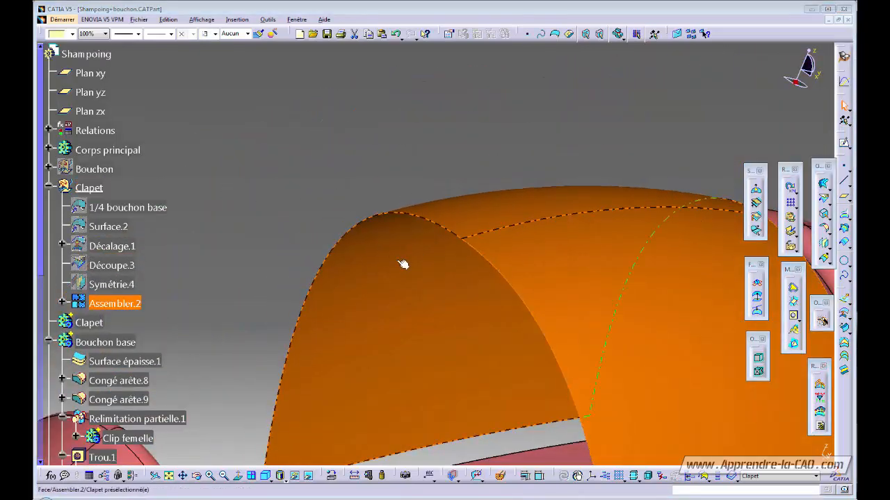
pyautogui.moveTo(321, 173); pyautogui.dragTo(352, 168, button='middle')
pyautogui.click(352, 169)
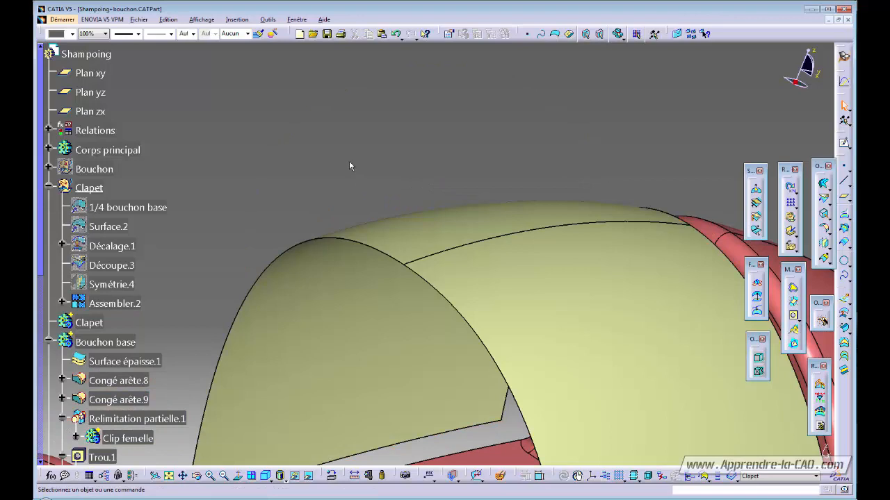
pyautogui.click(285, 483)
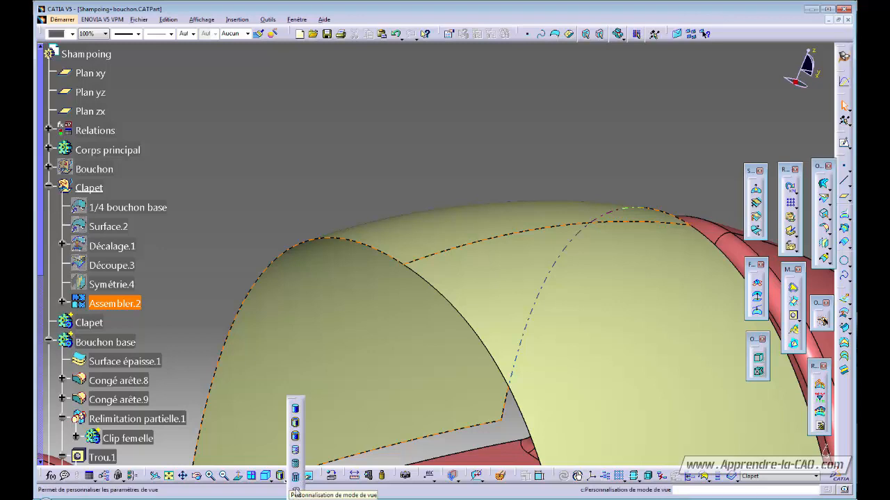
pyautogui.click(295, 490)
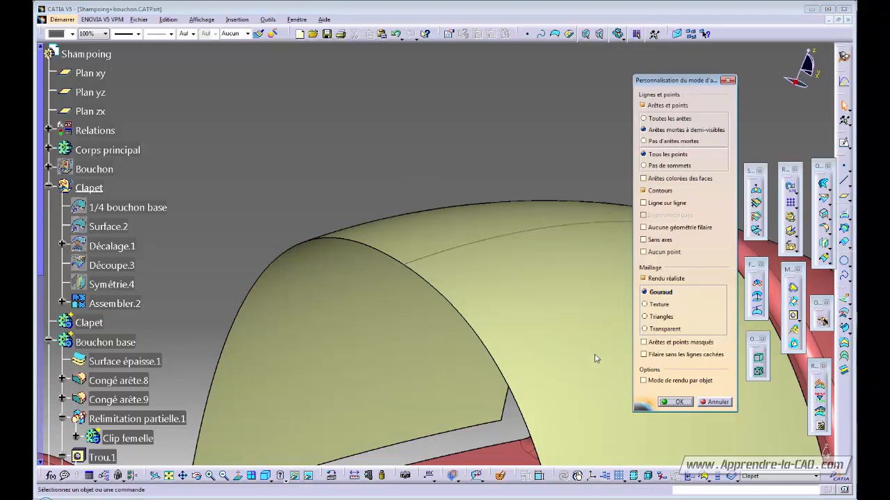
pyautogui.click(644, 317)
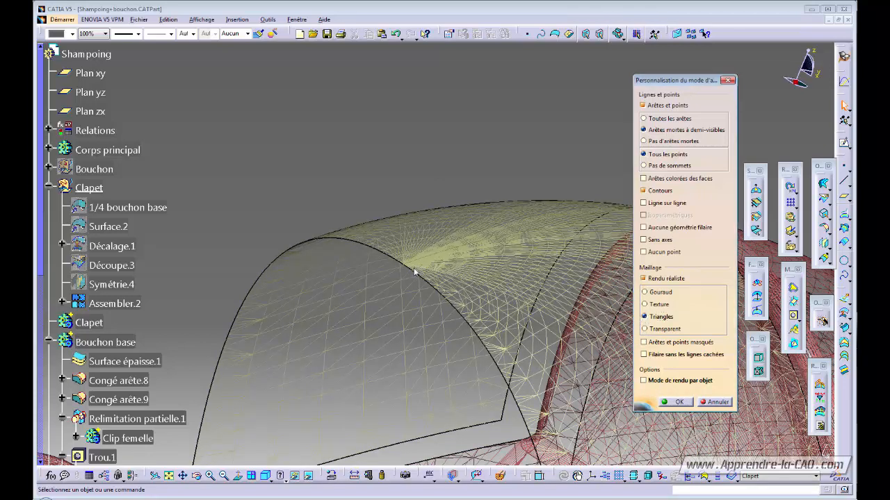
pyautogui.click(677, 402)
# - Examine the triangle mesh where the lid's central seam meets its free edge and restore the shading with edges display
pyautogui.moveTo(408, 270); pyautogui.dragTo(439, 330, button='middle')
pyautogui.moveTo(499, 370); pyautogui.dragTo(373, 257, button='middle')
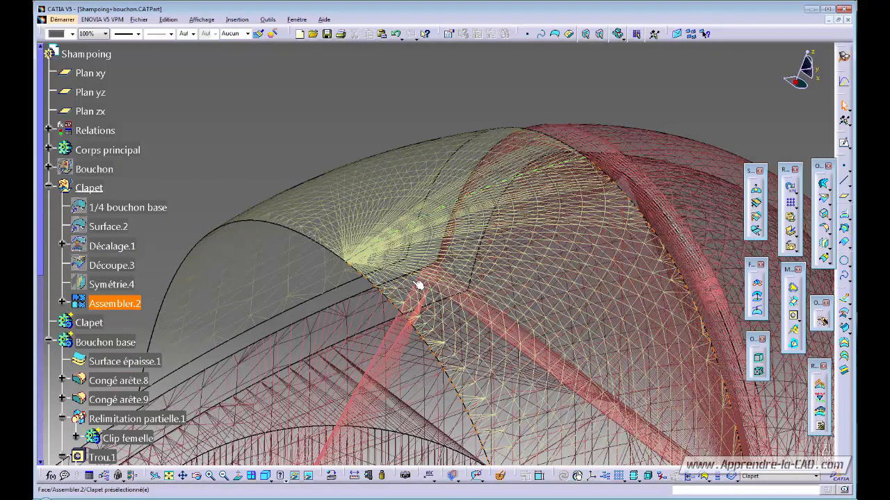
pyautogui.moveTo(413, 276); pyautogui.dragTo(412, 294, button='middle')
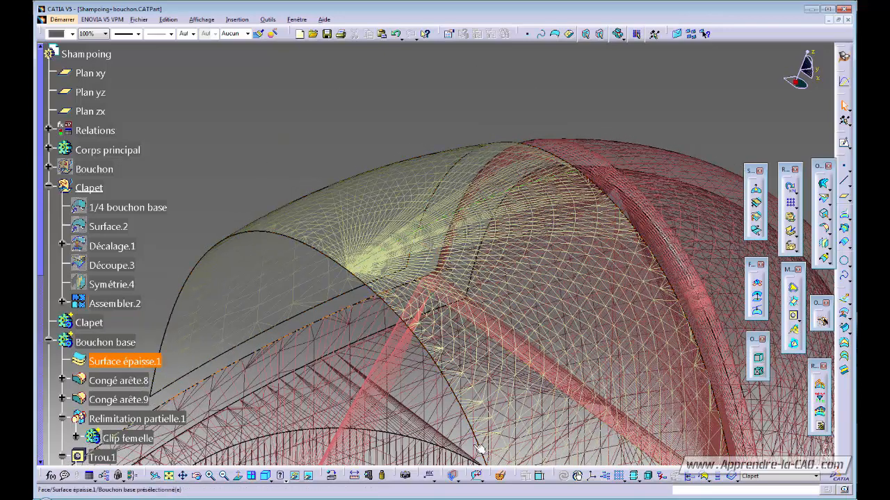
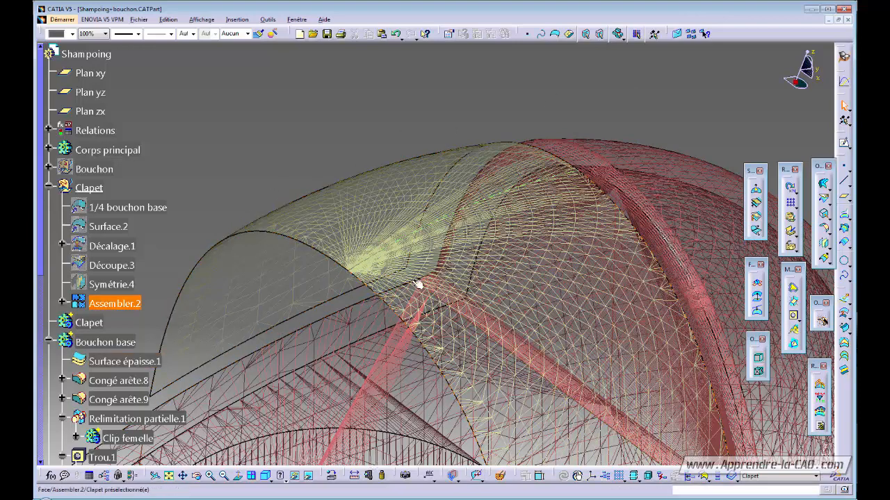
pyautogui.moveTo(418, 284); pyautogui.dragTo(640, 295, button='middle')
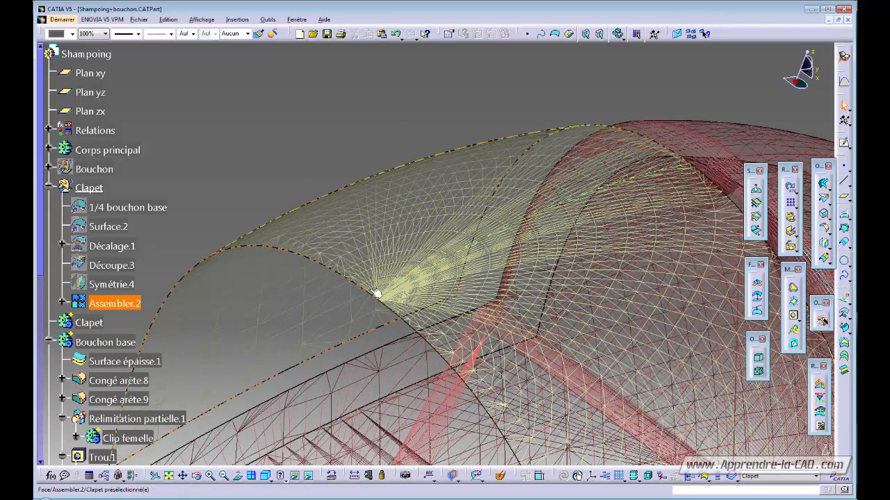
pyautogui.moveTo(446, 309); pyautogui.dragTo(381, 300, button='middle')
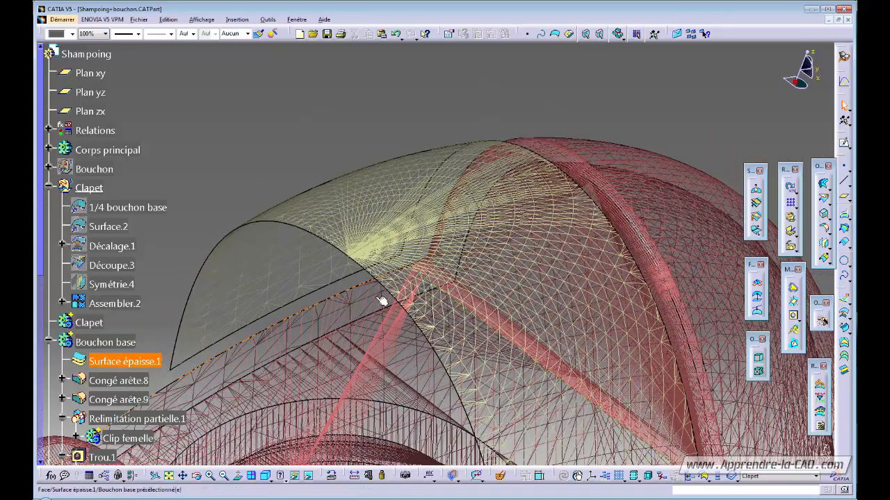
pyautogui.click(282, 478)
pyautogui.click(290, 423)
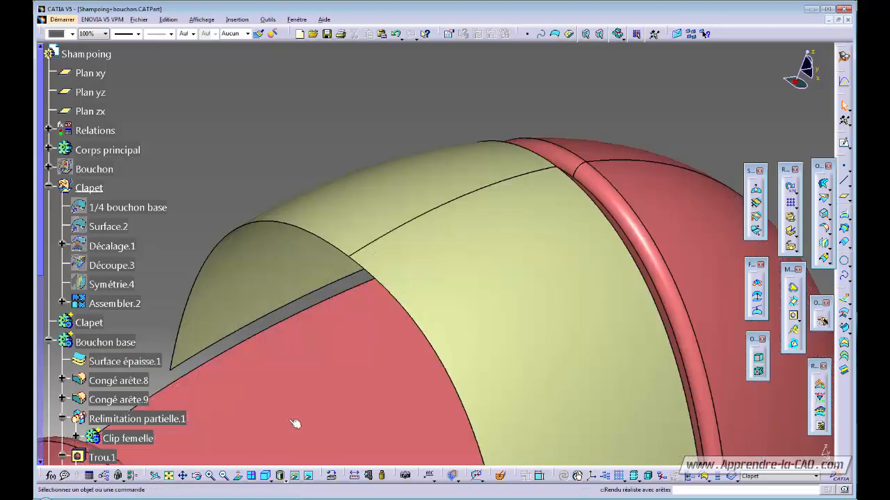
# - Set up a surface-to-surface connection analysis on the joined lid surface, including its internal edges and showing G1 continuity
pyautogui.moveTo(330, 342)
pyautogui.mouseDown(button='middle')
pyautogui.moveTo(324, 362)
pyautogui.moveTo(327, 349)
pyautogui.mouseUp(button='middle')
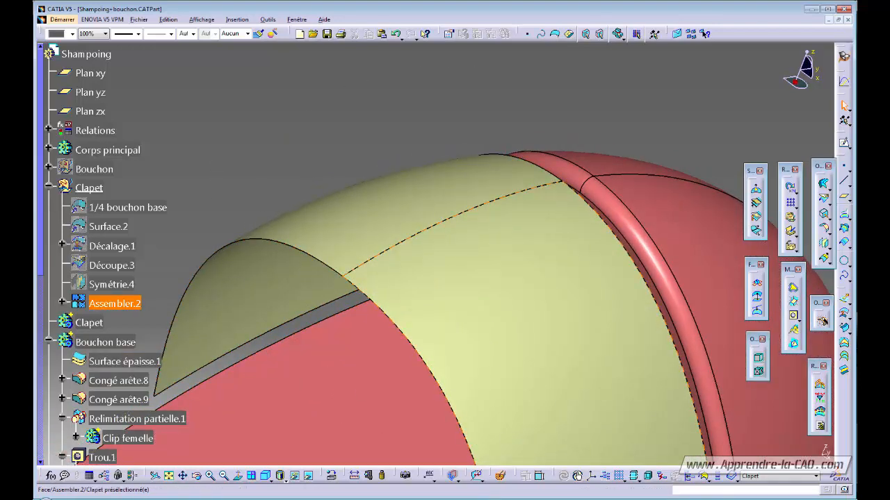
pyautogui.click(477, 476)
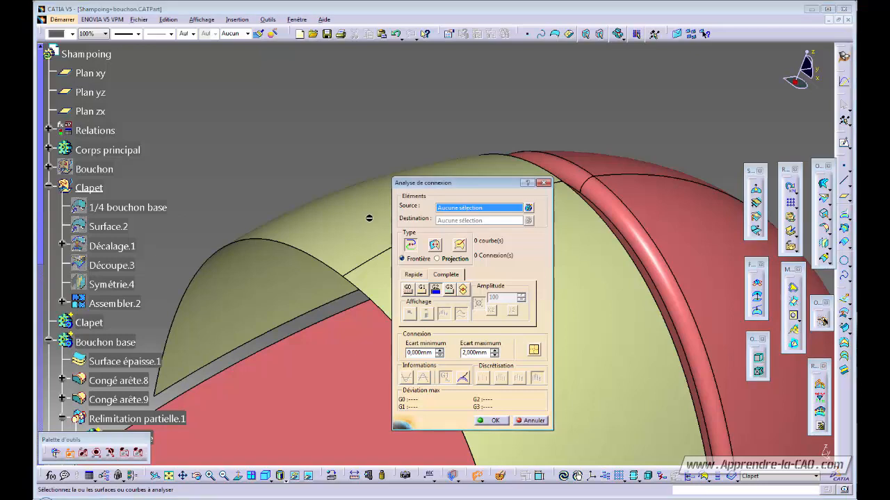
pyautogui.click(436, 246)
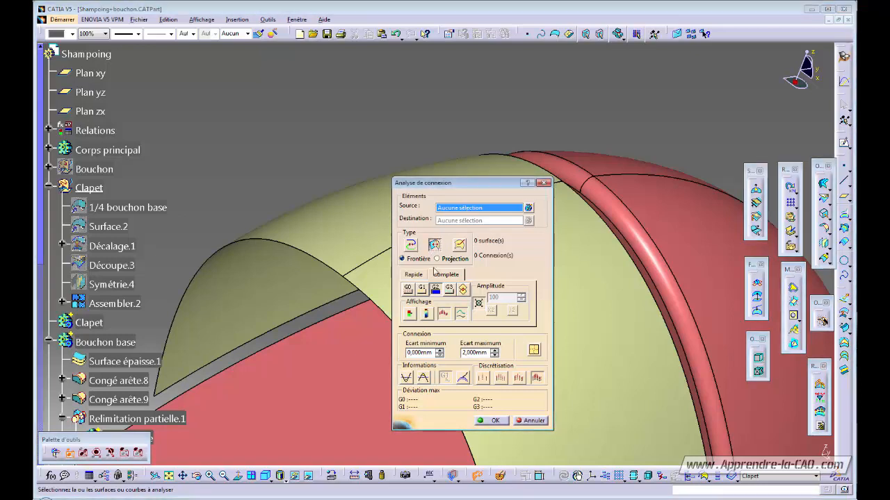
pyautogui.click(345, 232)
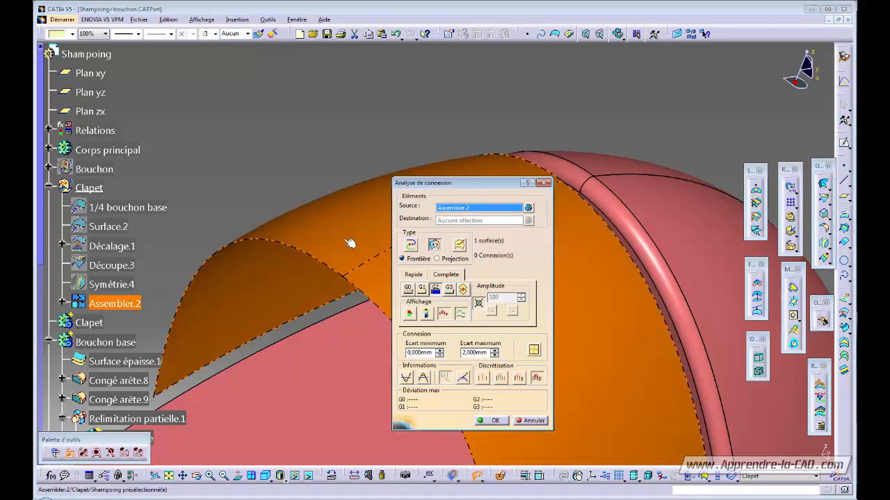
pyautogui.click(534, 351)
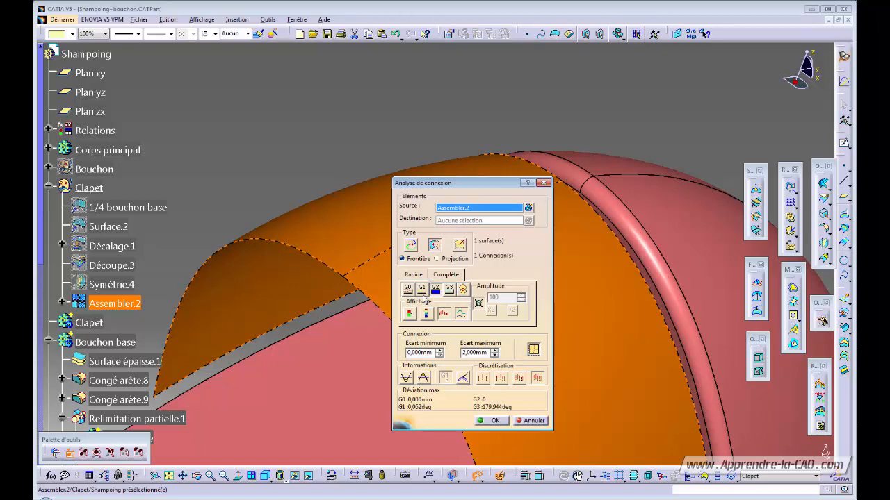
pyautogui.click(422, 291)
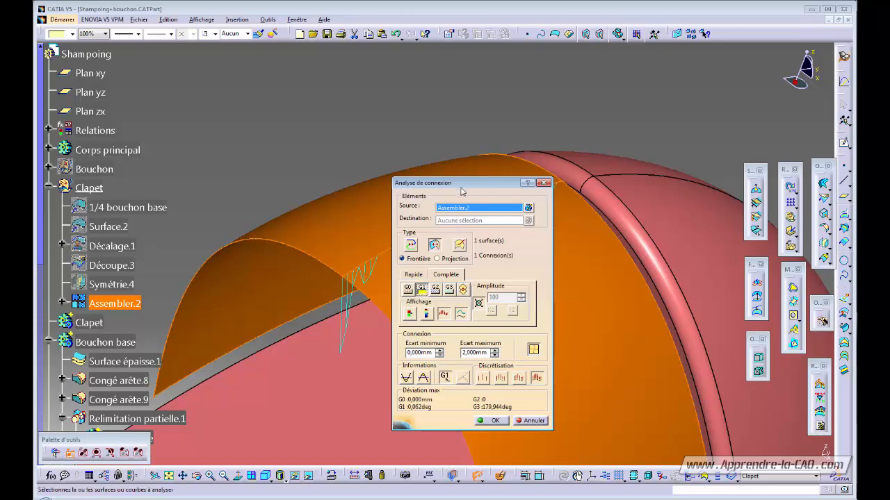
# - Examine the G1 deviation comb along the lid's central seam and close the connection analysis without keeping it
pyautogui.moveTo(462, 184); pyautogui.dragTo(702, 153)
pyautogui.moveTo(450, 304); pyautogui.dragTo(382, 308, button='middle')
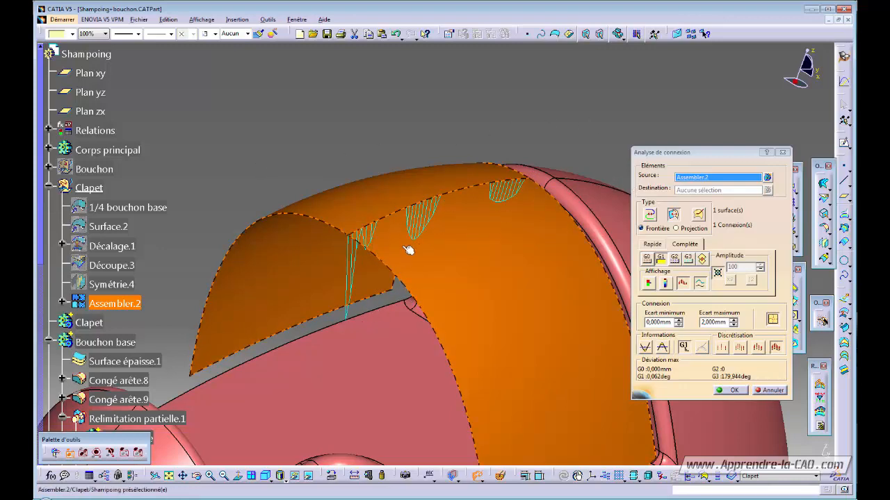
pyautogui.moveTo(399, 342); pyautogui.dragTo(396, 345, button='middle')
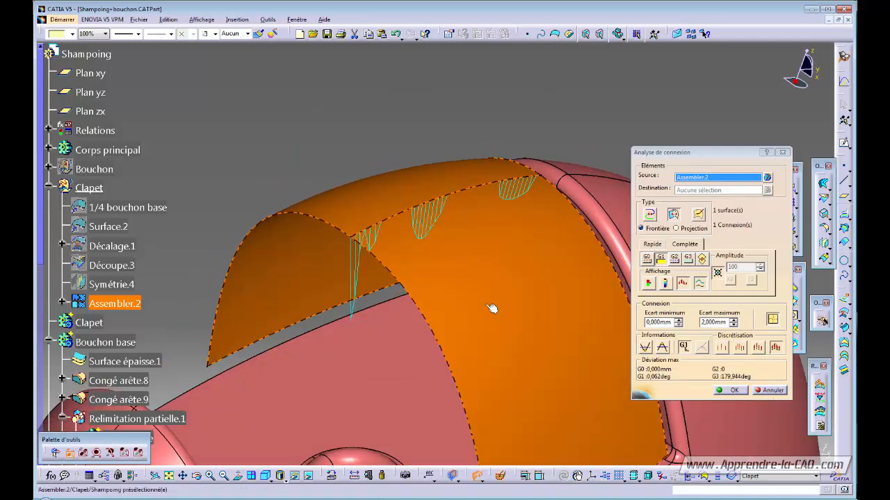
pyautogui.moveTo(493, 308); pyautogui.dragTo(562, 339, button='middle')
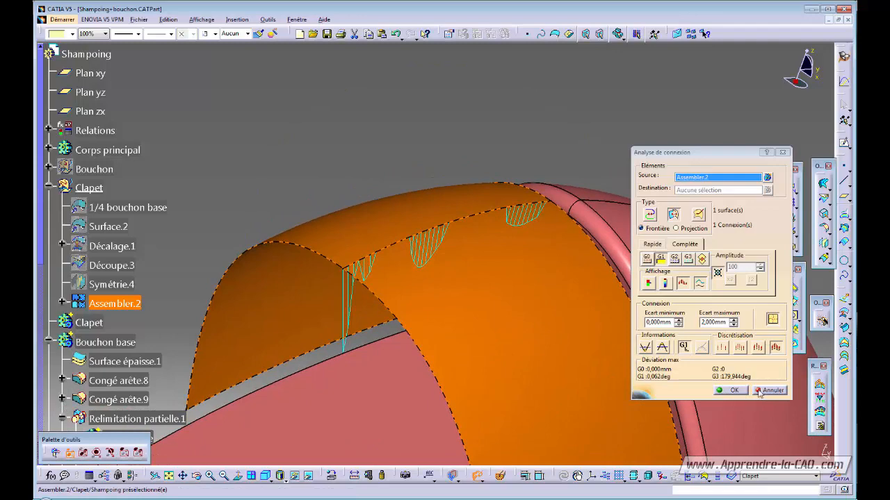
pyautogui.click(760, 393)
# - Simplify the joined lid surface Assembler.2 with Surface Simplification, keeping the default deviation limits and previewing the result
pyautogui.moveTo(389, 306); pyautogui.dragTo(434, 326, button='middle')
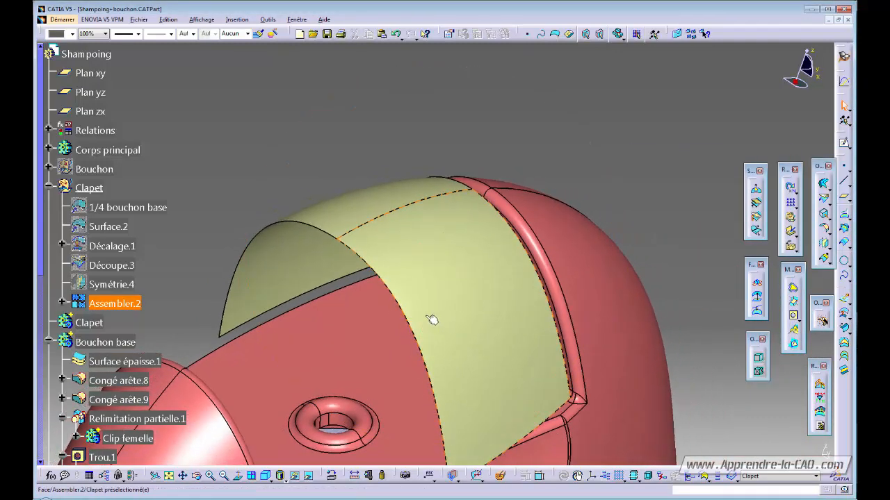
pyautogui.moveTo(357, 313); pyautogui.dragTo(365, 324, button='middle')
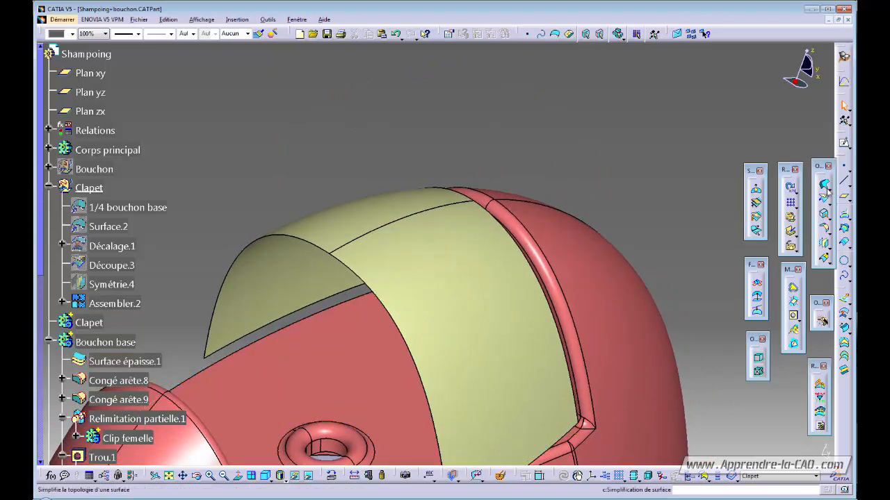
pyautogui.click(793, 189)
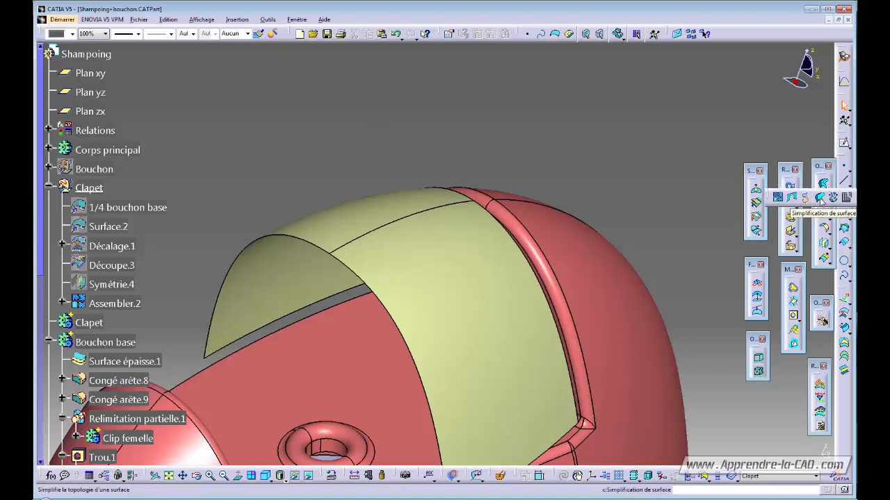
pyautogui.click(820, 199)
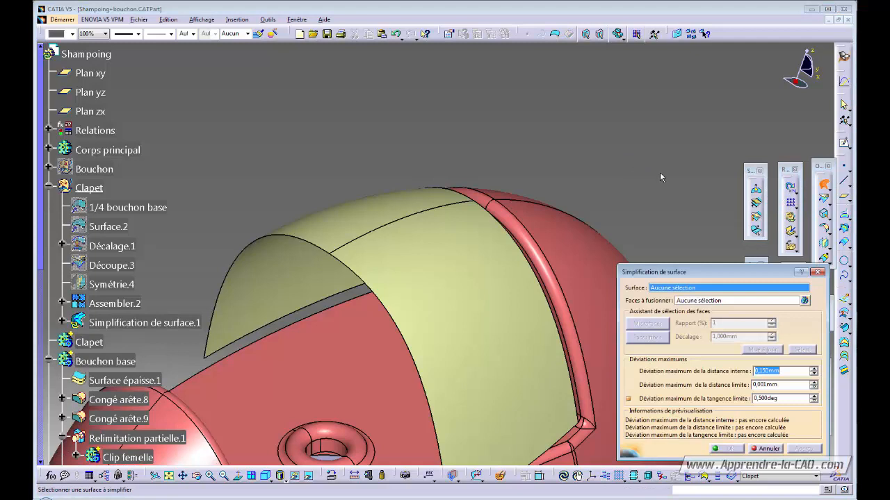
pyautogui.click(457, 266)
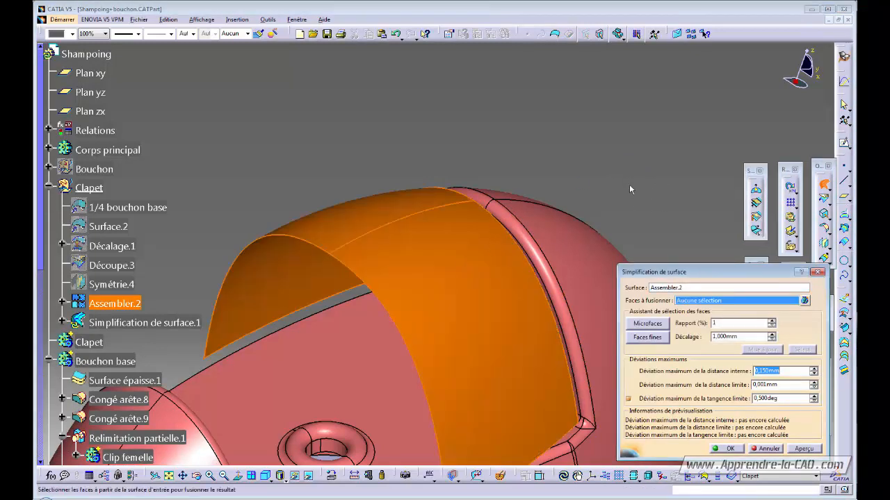
pyautogui.moveTo(629, 184)
pyautogui.mouseDown(button='middle')
pyautogui.moveTo(615, 153)
pyautogui.moveTo(640, 190)
pyautogui.mouseUp(button='middle')
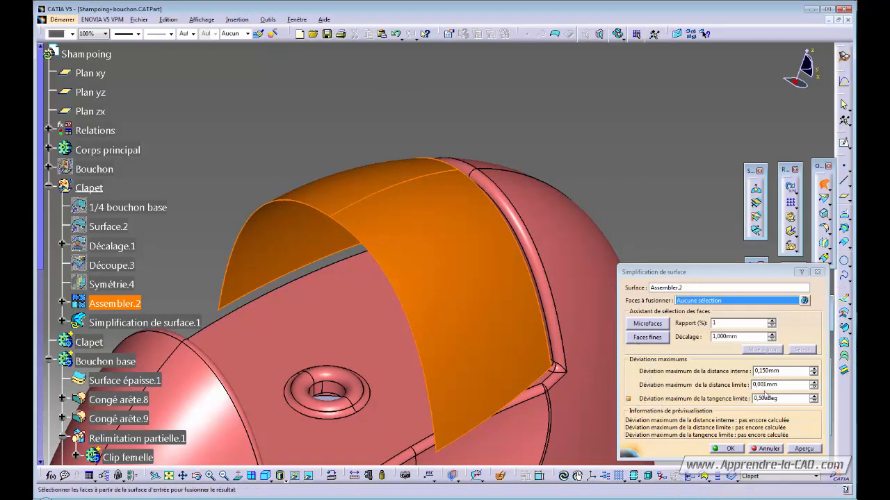
pyautogui.click(808, 449)
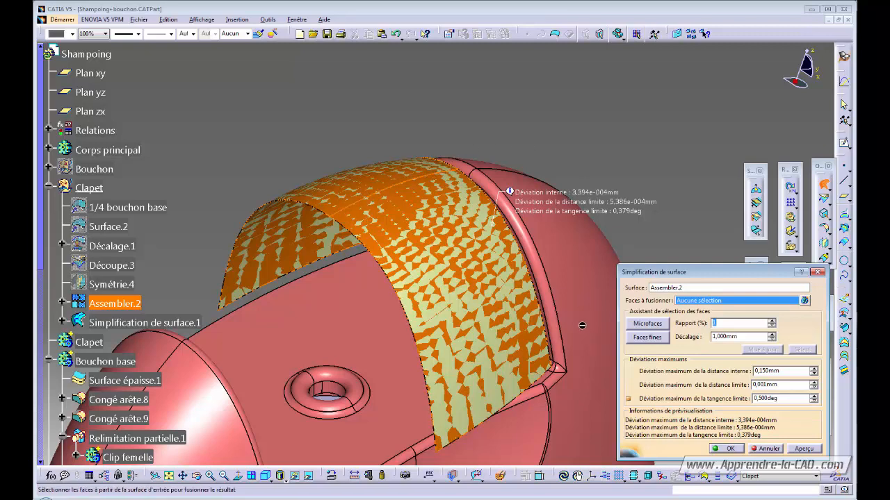
pyautogui.click(730, 448)
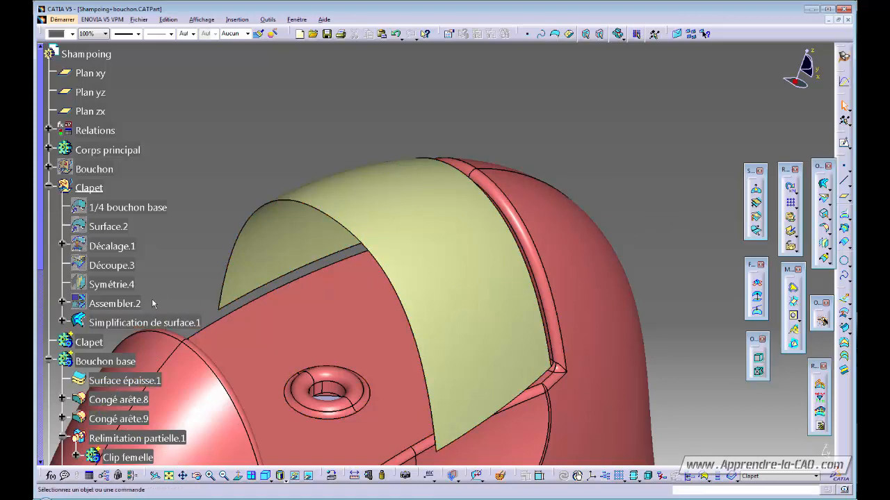
# - Make the Clapet body the work object and switch to the Part Design workbench
pyautogui.rightClick(89, 342)
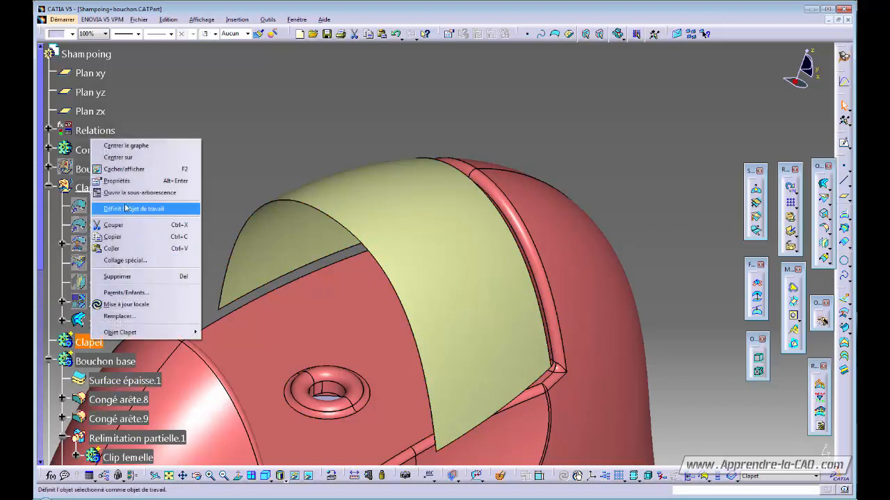
pyautogui.click(125, 208)
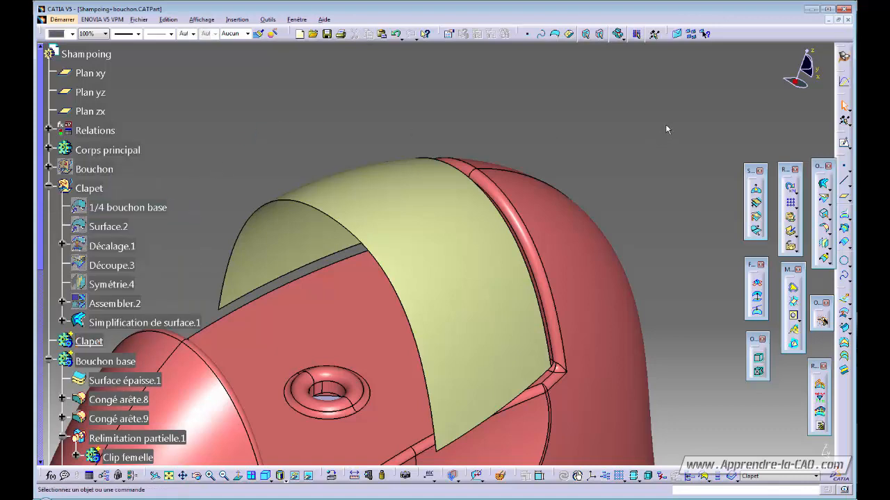
pyautogui.click(844, 57)
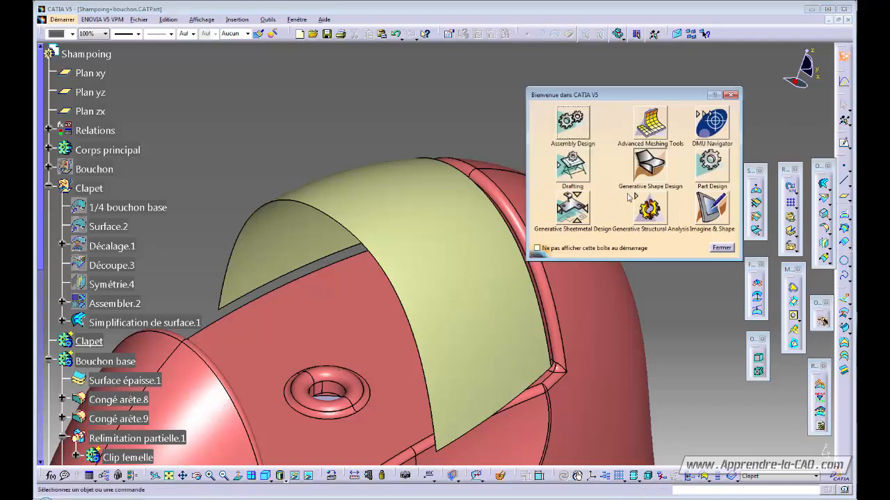
pyautogui.click(722, 172)
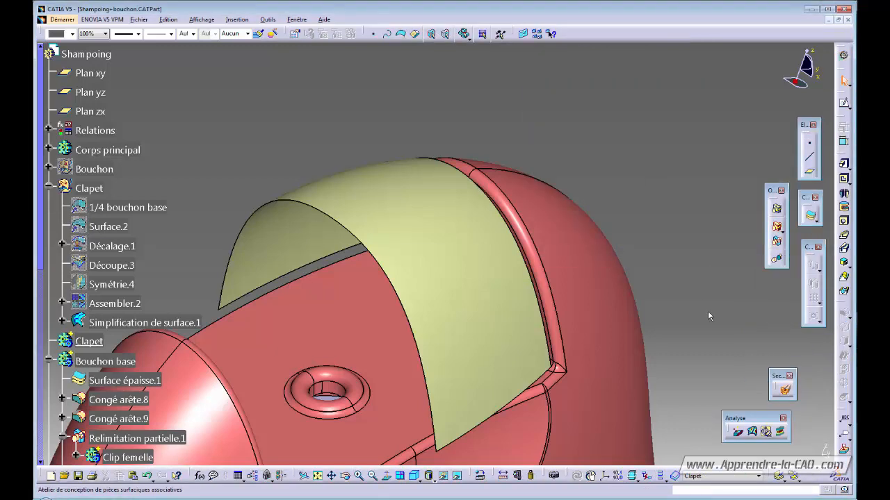
# - Set up and preview a 1 mm Thick Surface on the simplified lid surface with its direction reversed inward
pyautogui.click(810, 216)
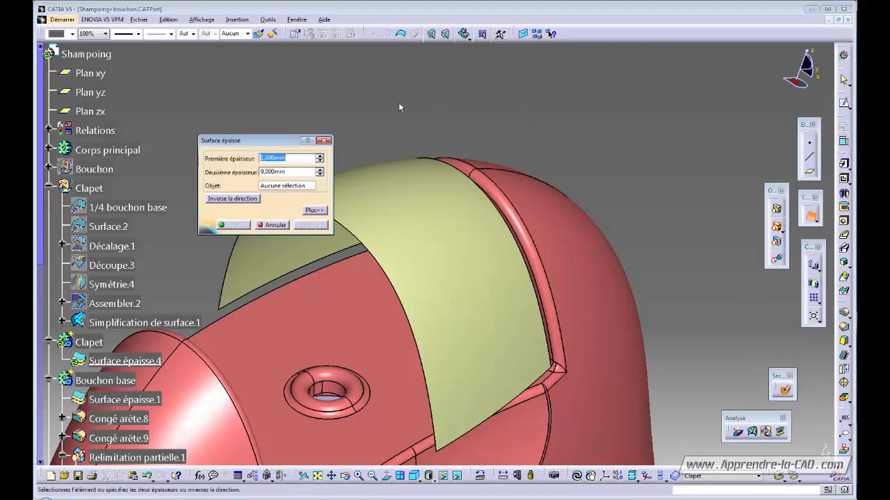
pyautogui.click(453, 238)
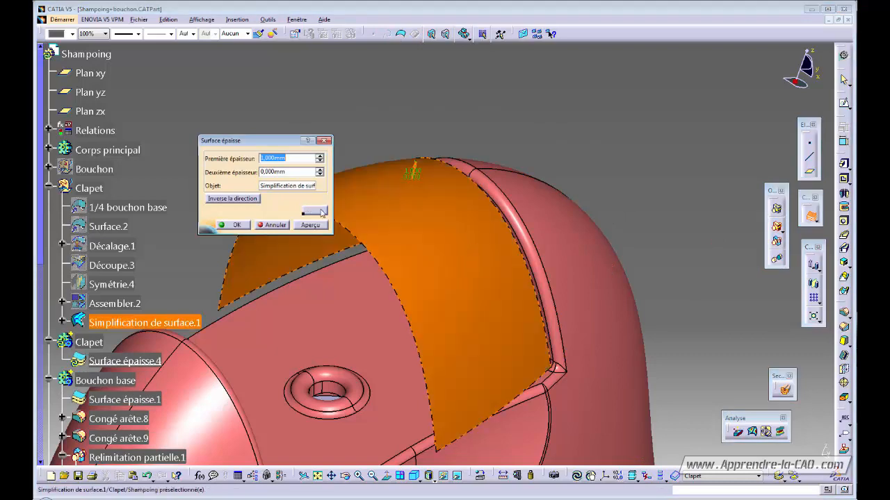
pyautogui.click(234, 199)
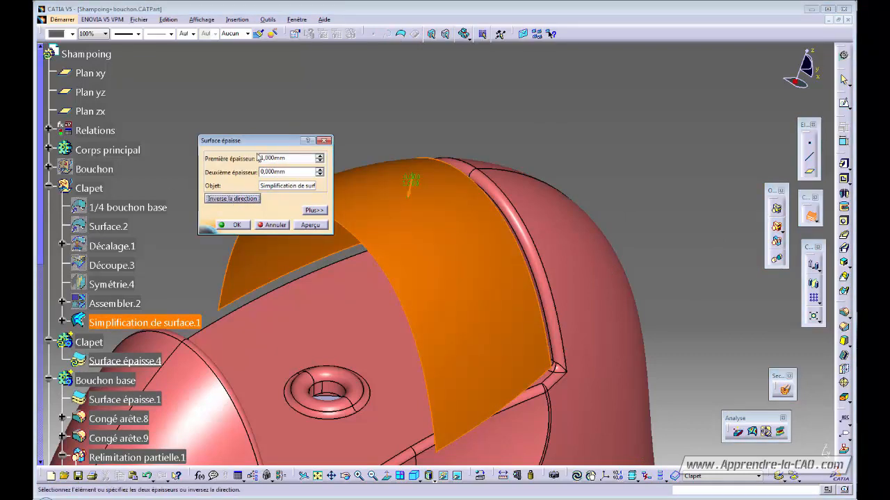
pyautogui.click(305, 226)
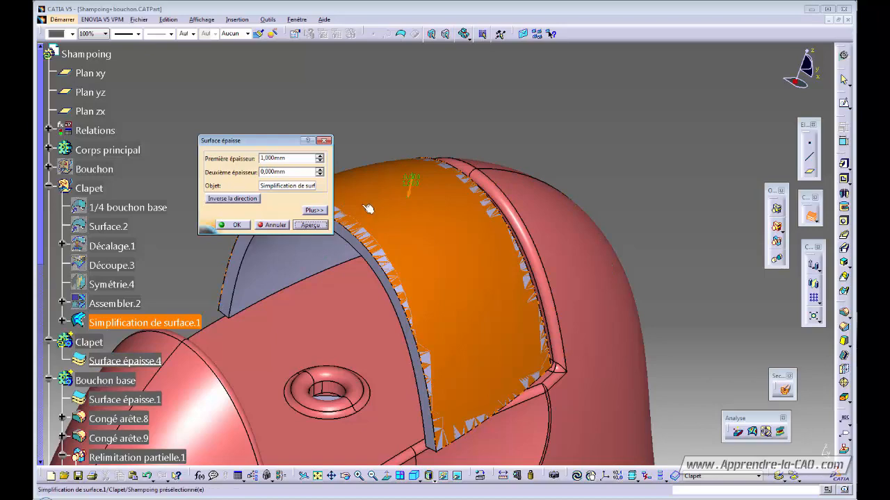
# - Link the first thickness by formula to the first thickness of Bouchon base's Surface épaisse.1 and create the thick surface
pyautogui.rightClick(299, 158)
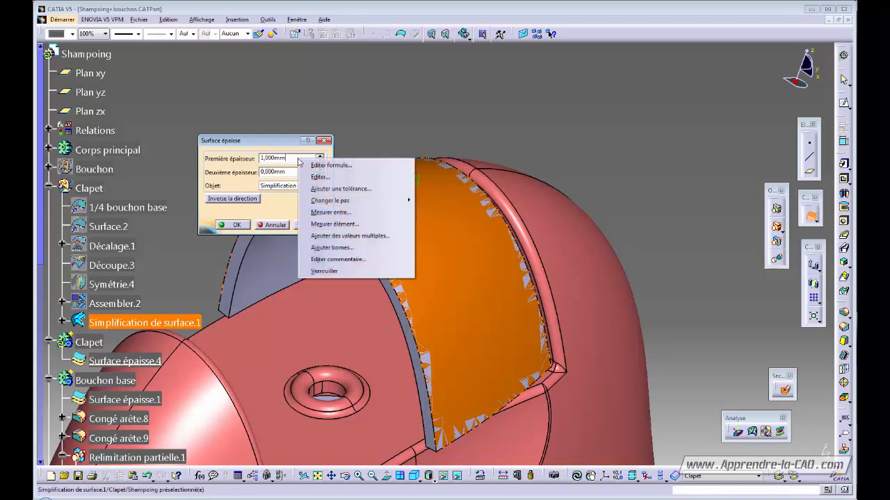
pyautogui.click(336, 166)
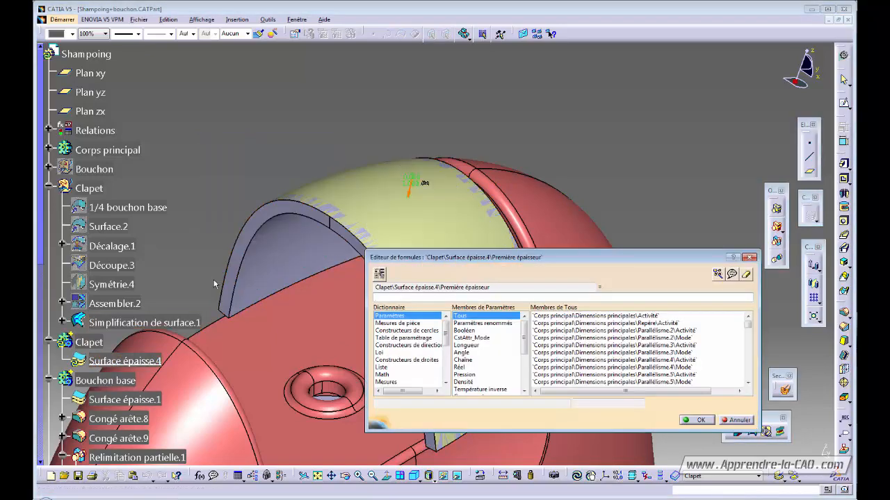
pyautogui.click(104, 400)
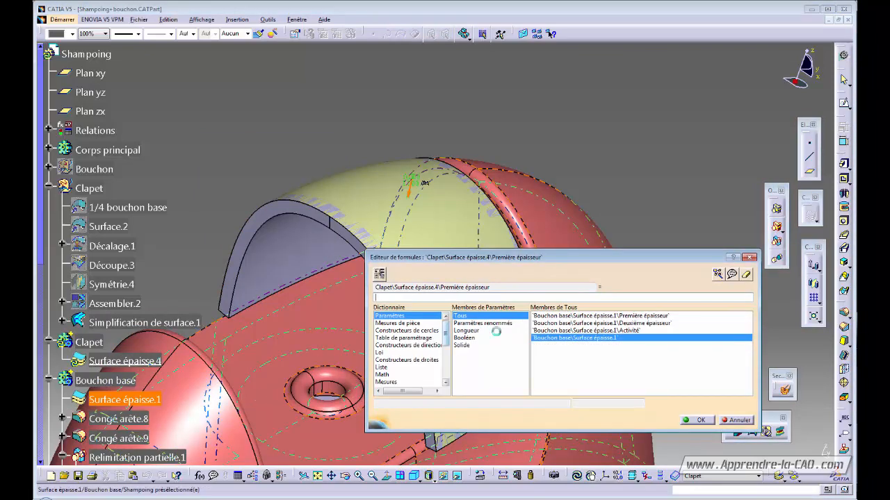
pyautogui.doubleClick(558, 316)
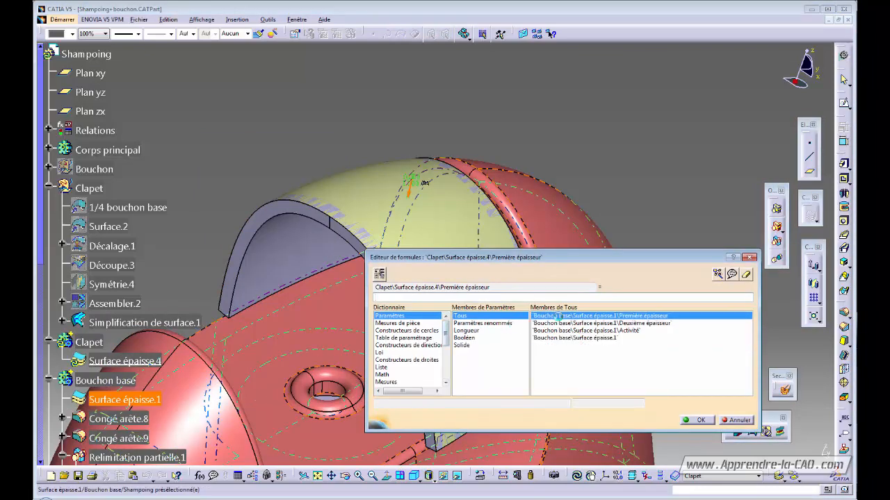
pyautogui.click(697, 419)
pyautogui.click(486, 296)
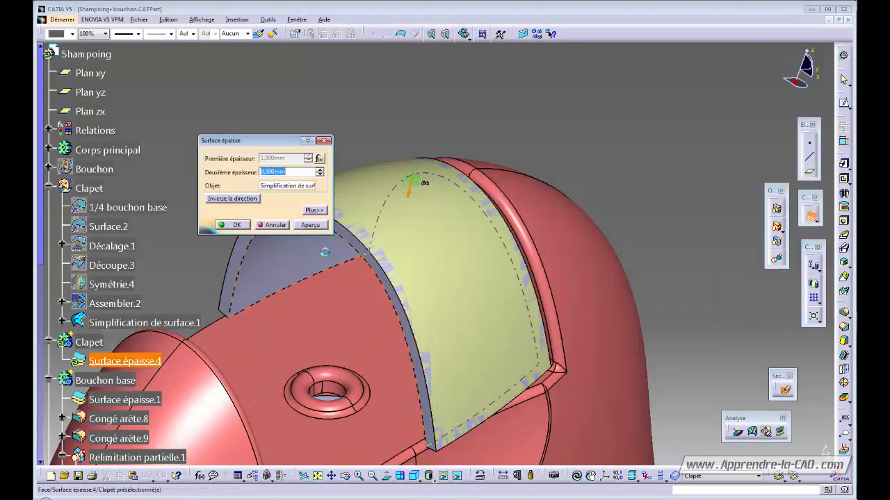
pyautogui.click(239, 226)
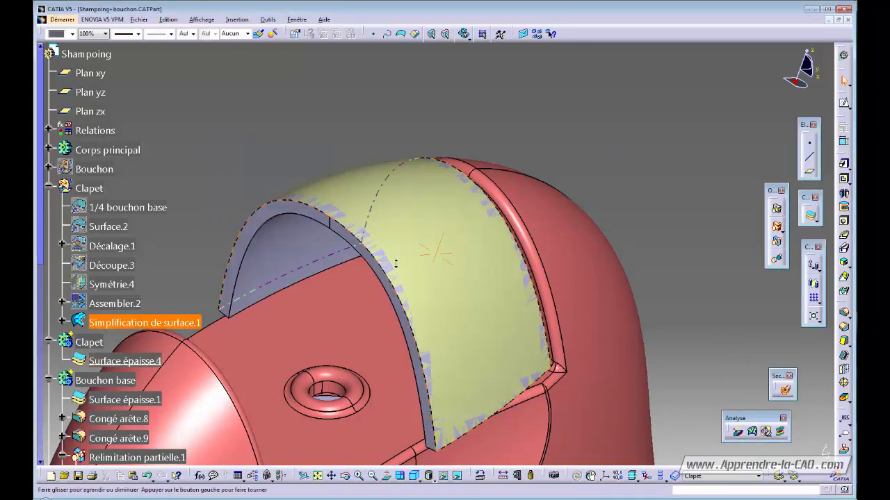
# - Hide the simplified lid surface Simplification de surface.1 so only the thickened lid is displayed
pyautogui.moveTo(396, 264); pyautogui.dragTo(294, 291, button='middle')
pyautogui.click(142, 323)
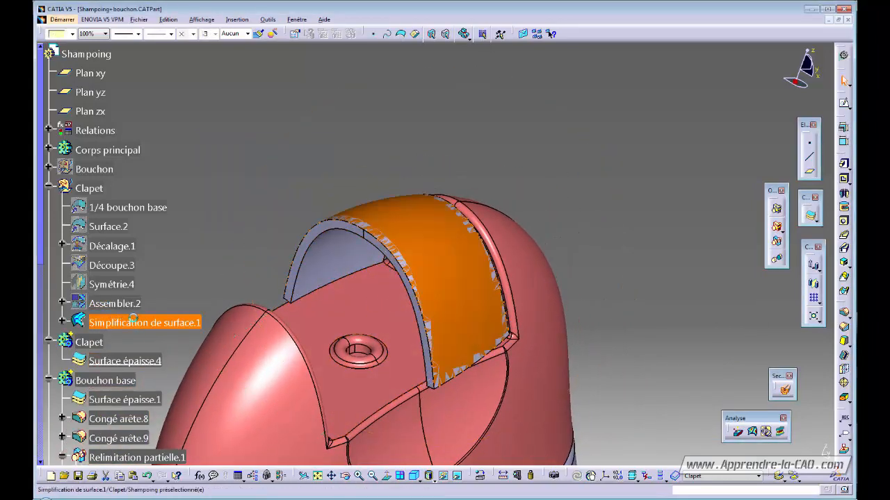
pyautogui.press('space')
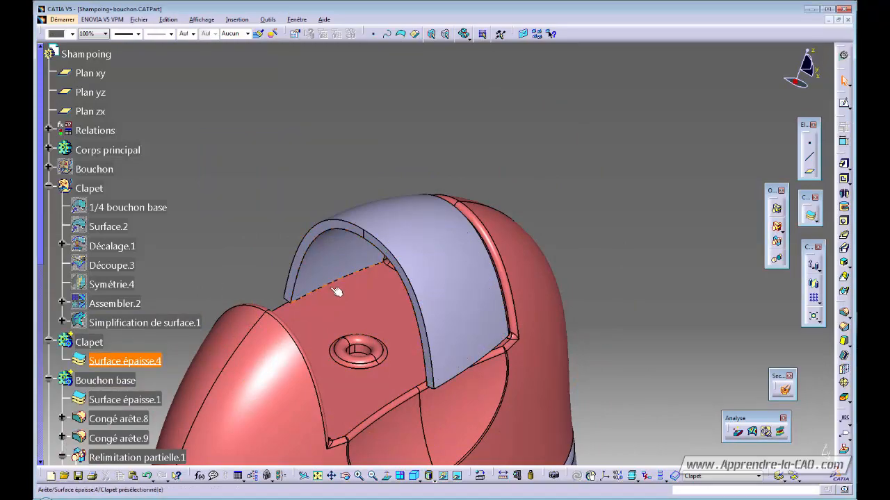
# - Open a sketch in the Clapet body on the small hidden reference plane of the Bouchon set, viewed normal to the sketch plane
pyautogui.moveTo(506, 308); pyautogui.dragTo(358, 264, button='middle')
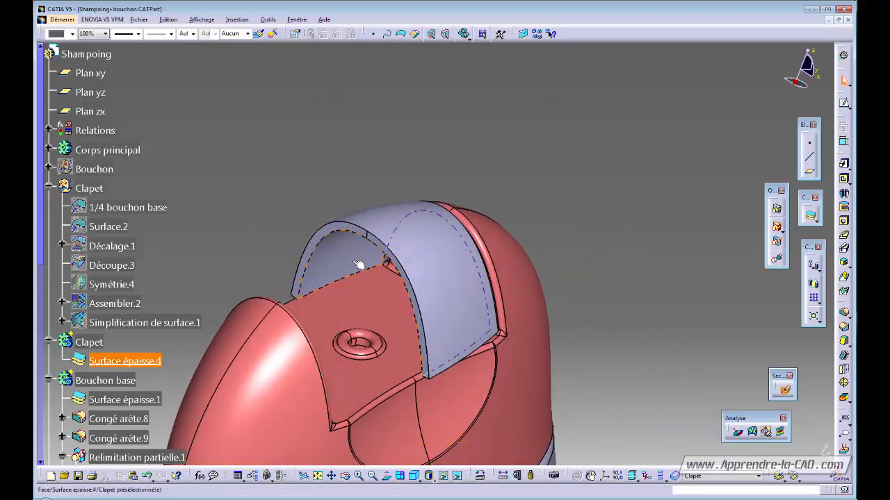
pyautogui.moveTo(382, 350); pyautogui.dragTo(431, 222, button='middle')
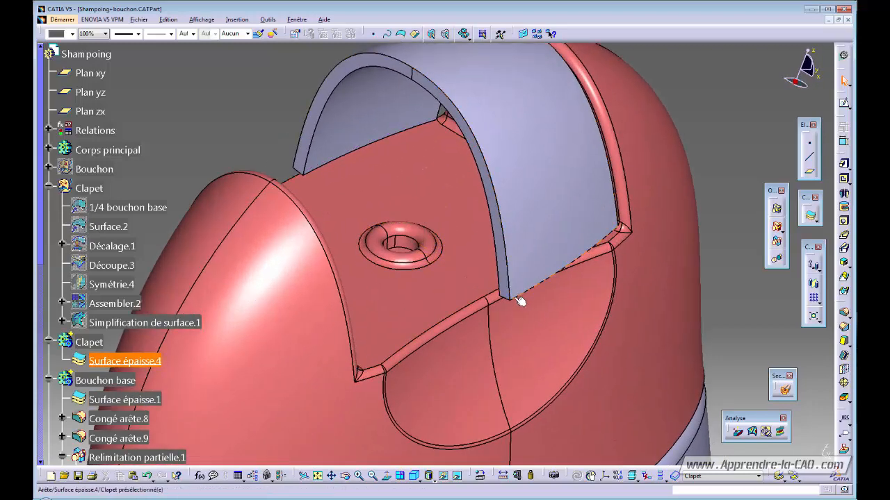
pyautogui.moveTo(486, 338); pyautogui.dragTo(526, 308, button='middle')
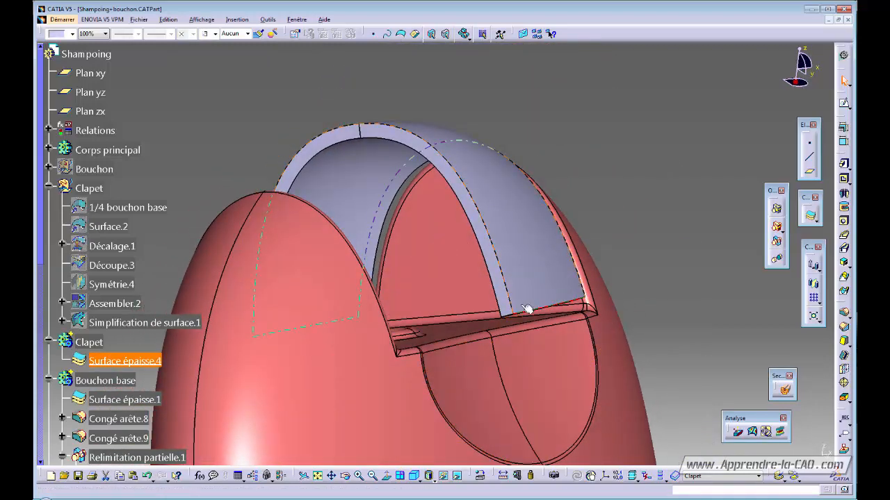
pyautogui.moveTo(539, 408); pyautogui.dragTo(397, 364, button='middle')
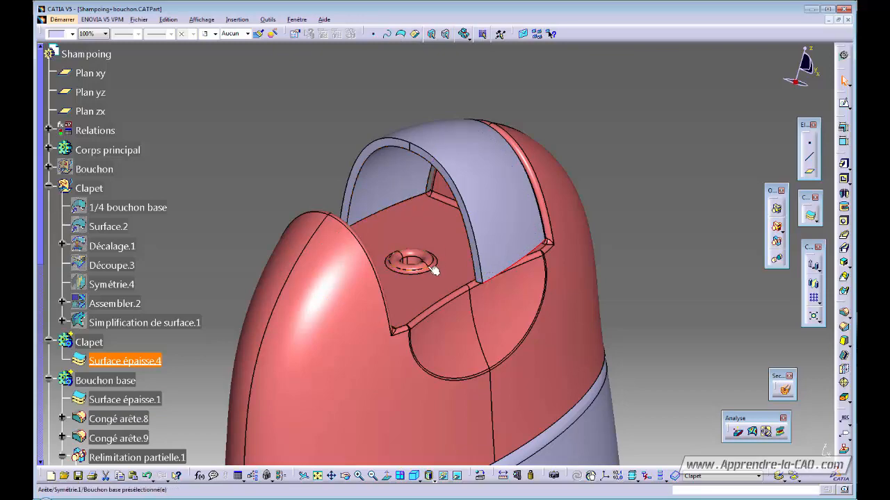
pyautogui.moveTo(417, 270); pyautogui.dragTo(517, 332, button='middle')
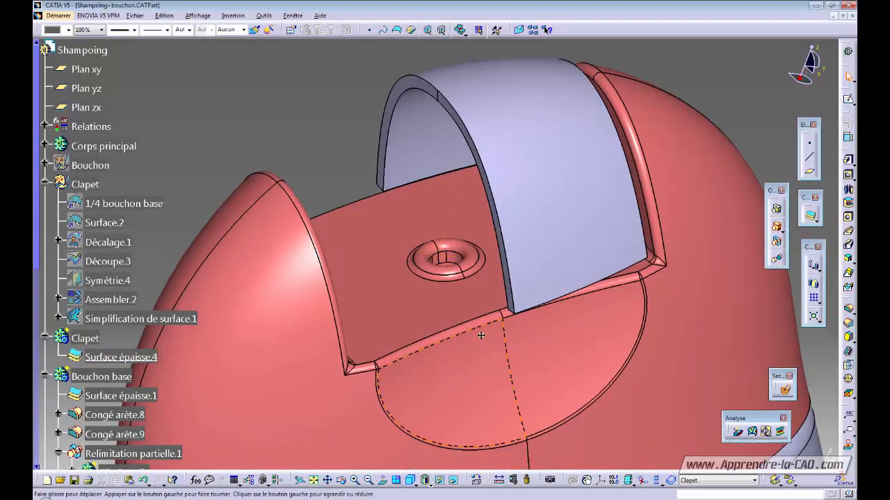
pyautogui.keyDown('ctrl'); pyautogui.moveTo(481, 335); pyautogui.dragTo(483, 360, button='middle'); pyautogui.keyUp('ctrl')
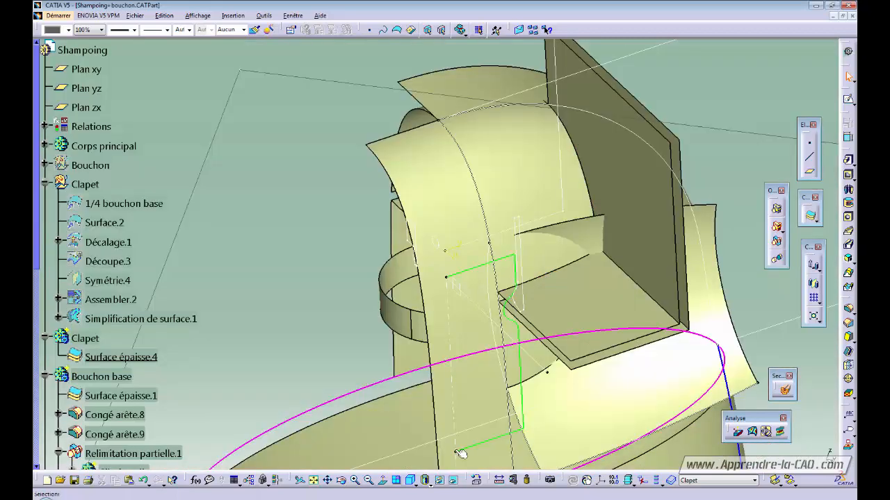
pyautogui.click(453, 480)
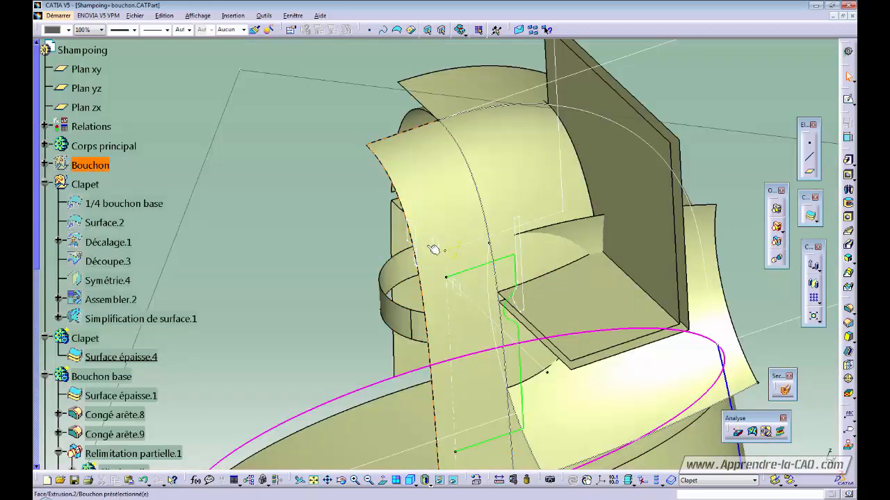
pyautogui.moveTo(437, 256); pyautogui.dragTo(463, 298, button='middle')
pyautogui.click(460, 295)
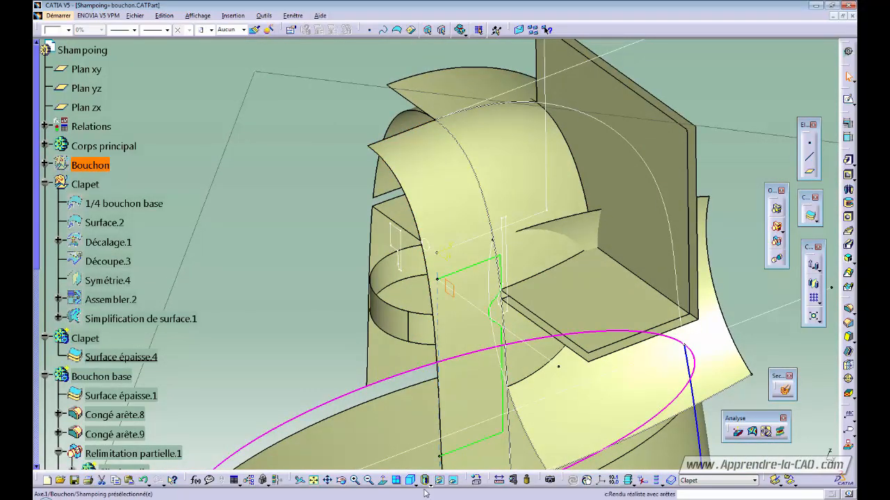
pyautogui.click(454, 480)
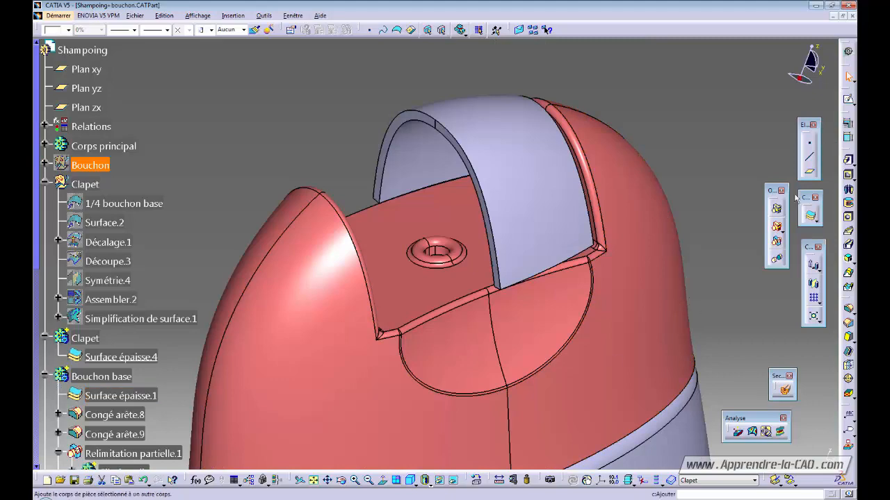
pyautogui.click(847, 102)
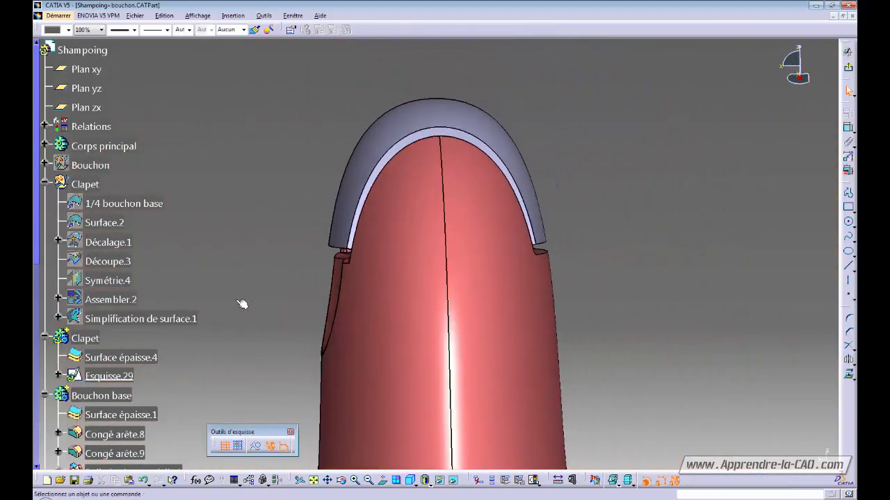
pyautogui.click(383, 479)
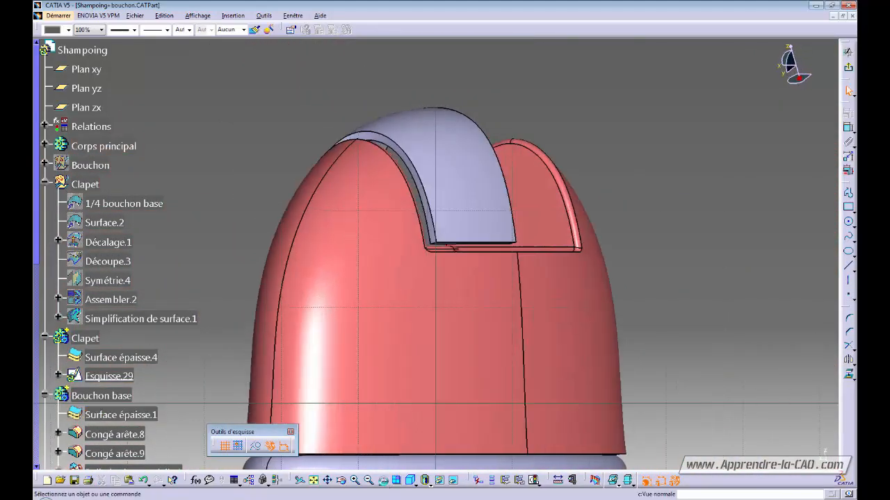
# - Project the lower outer corner vertex of the thickened lid's end face into the sketch as a construction point
pyautogui.moveTo(498, 316); pyautogui.dragTo(380, 367, button='middle')
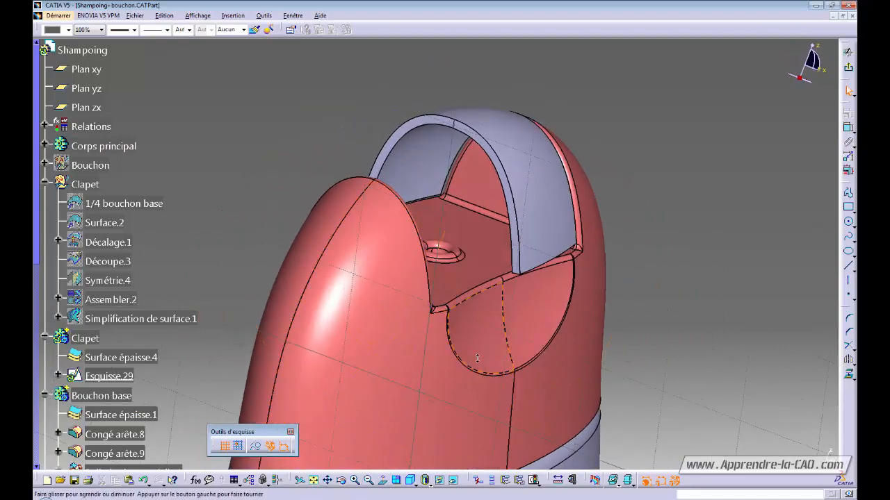
pyautogui.moveTo(450, 332); pyautogui.dragTo(354, 221, button='middle')
pyautogui.moveTo(475, 364); pyautogui.dragTo(419, 333, button='middle')
pyautogui.click(466, 248)
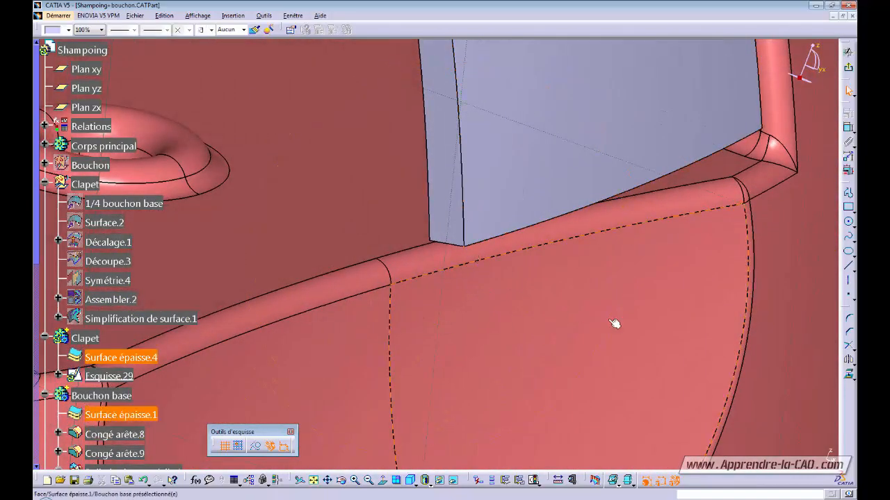
pyautogui.click(849, 378)
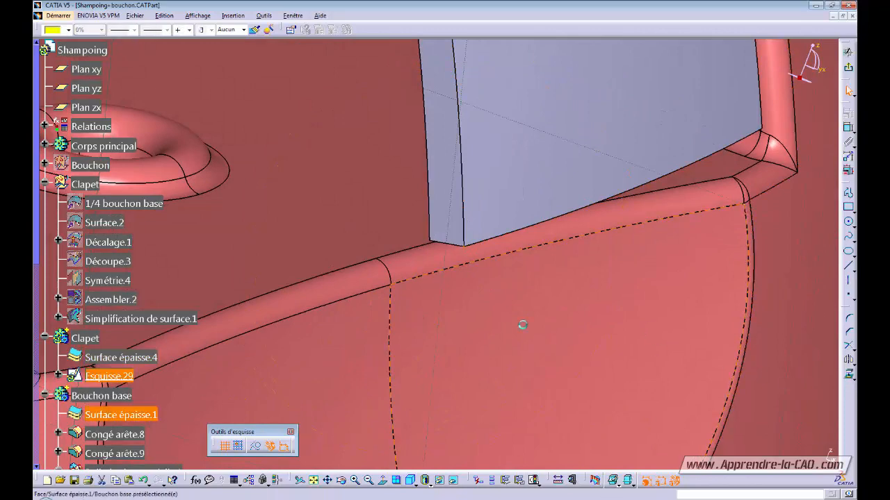
pyautogui.moveTo(436, 295)
pyautogui.mouseDown(button='middle')
pyautogui.moveTo(426, 352)
pyautogui.moveTo(412, 320)
pyautogui.moveTo(450, 292)
pyautogui.mouseUp(button='middle')
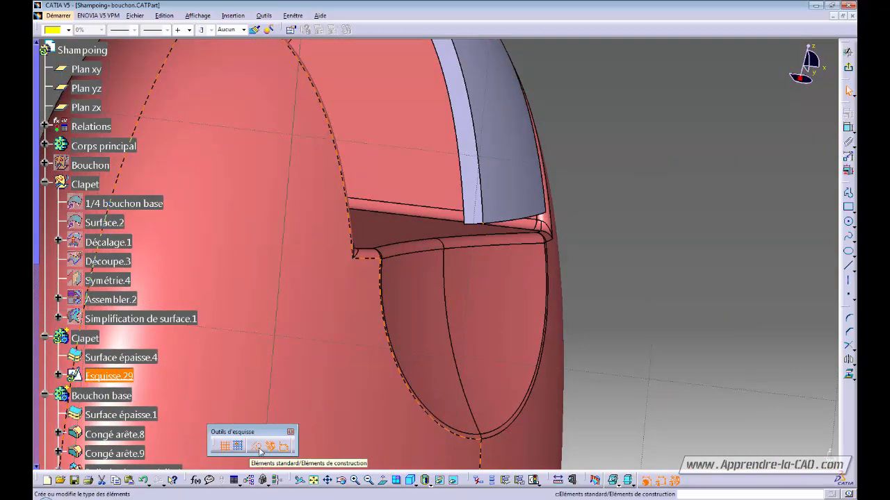
pyautogui.click(848, 222)
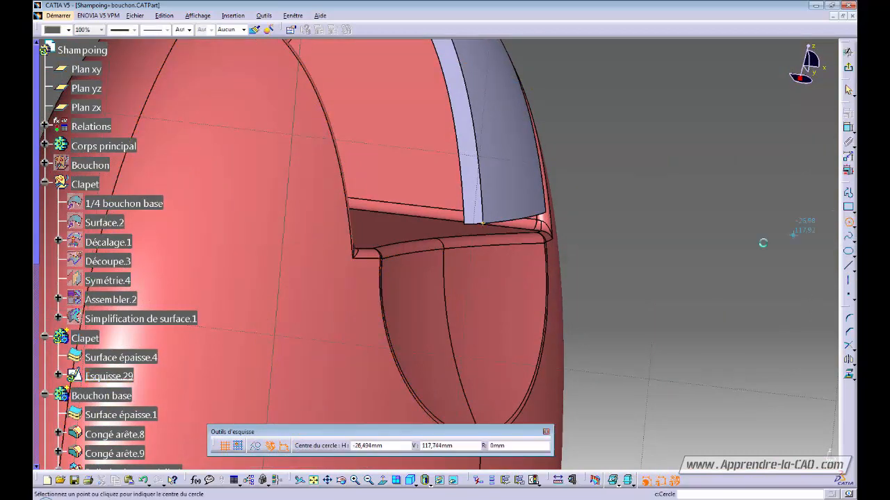
pyautogui.moveTo(482, 271); pyautogui.dragTo(478, 244, button='middle')
pyautogui.click(848, 224)
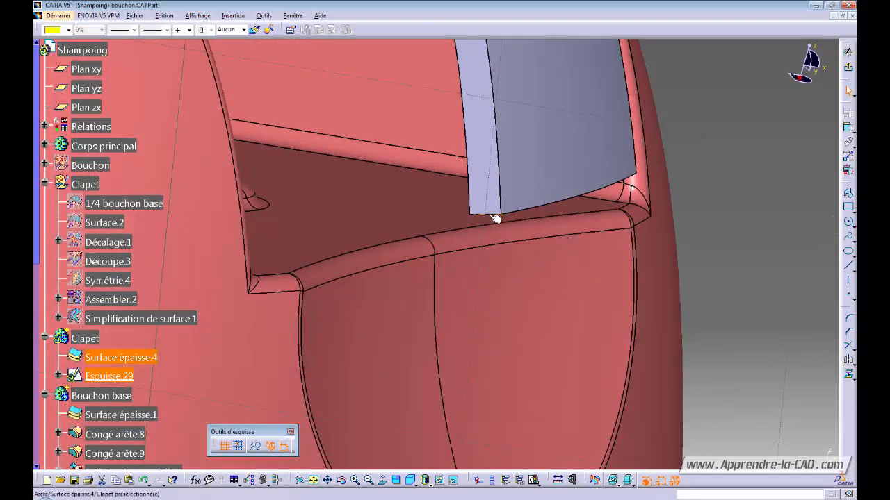
pyautogui.click(777, 241)
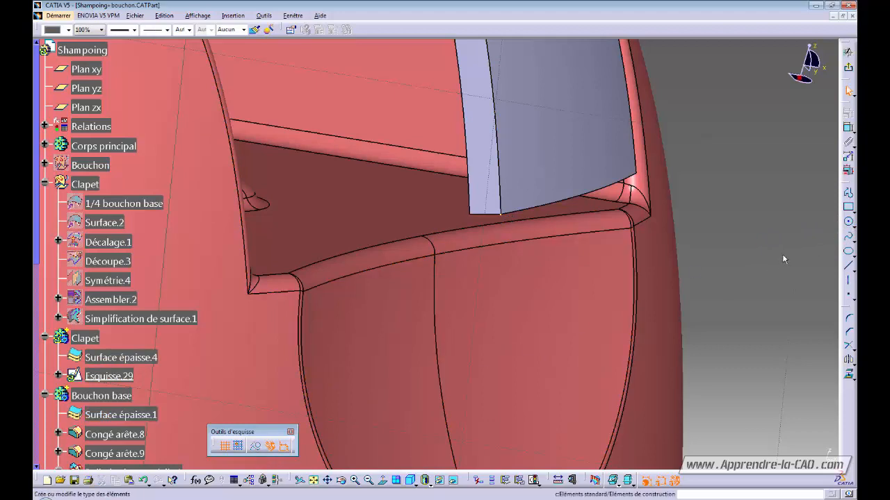
# - Sketch a small circle centred on the projected outer corner point of the lid
pyautogui.click(849, 222)
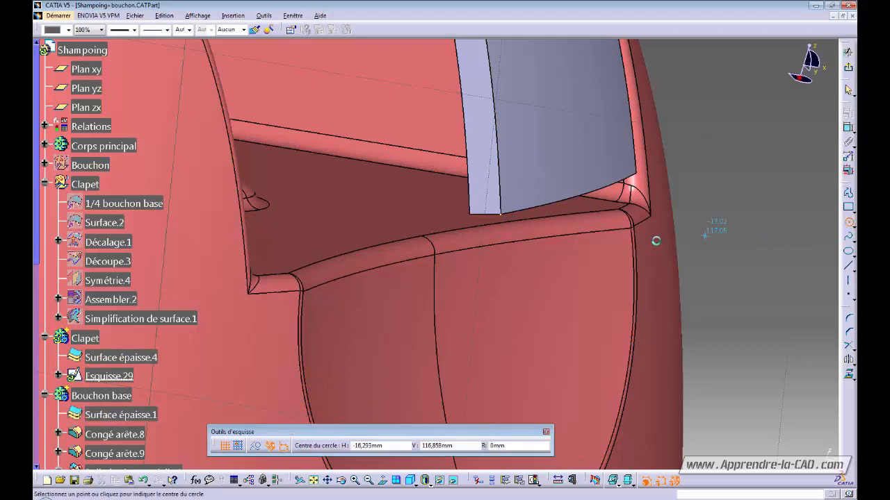
pyautogui.click(501, 215)
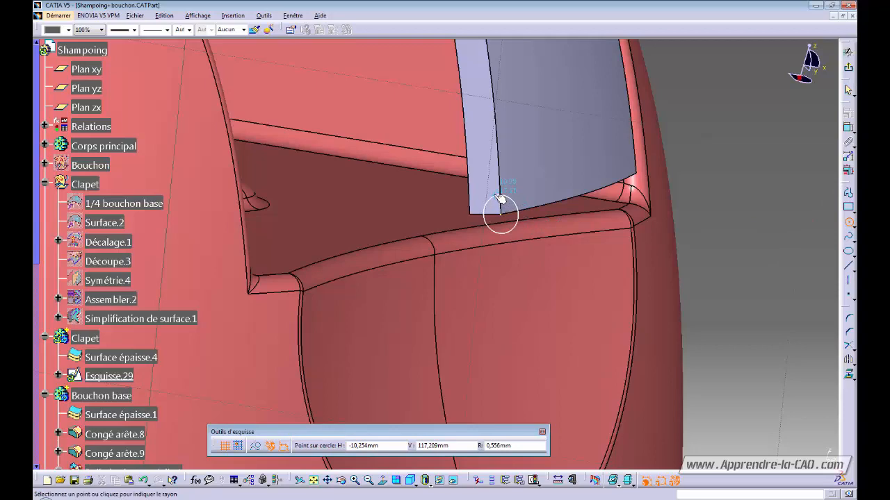
pyautogui.moveTo(499, 197); pyautogui.dragTo(508, 220, button='middle')
pyautogui.click(513, 242)
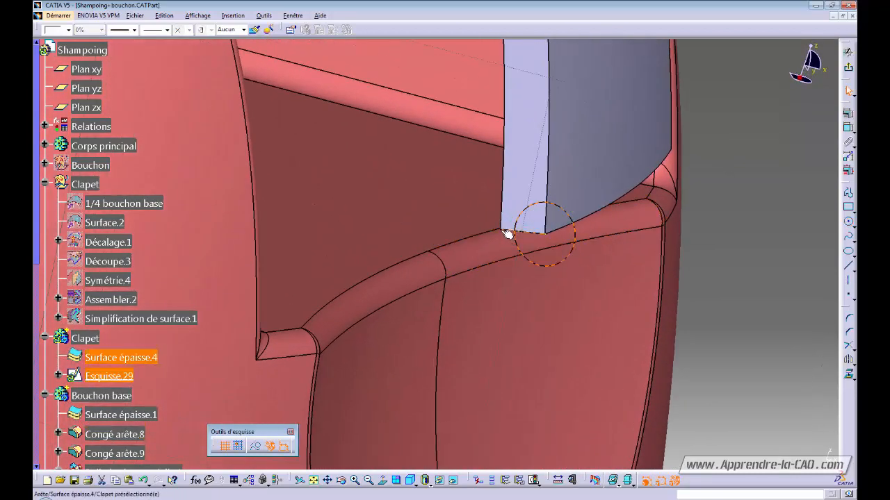
# - Project the lid's lower inner corner as a construction point and constrain the circle coincident with it
pyautogui.click(847, 375)
pyautogui.click(256, 447)
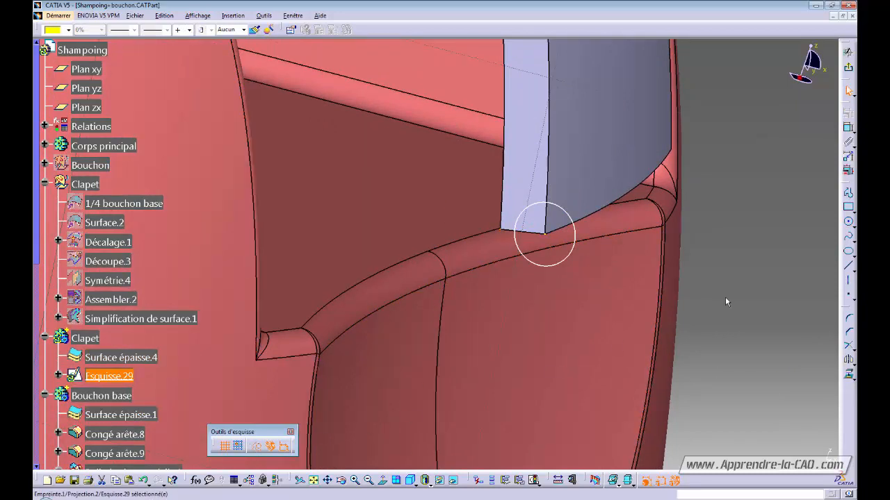
pyautogui.click(726, 301)
pyautogui.click(522, 241)
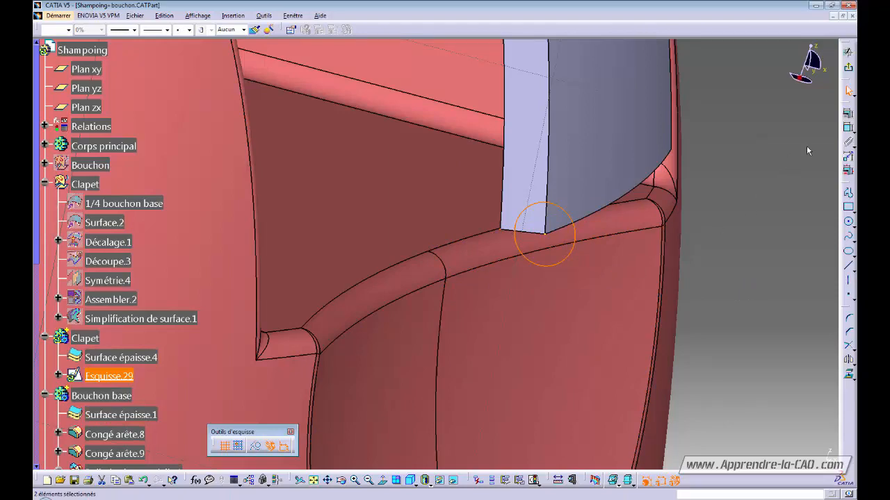
pyautogui.click(848, 114)
pyautogui.click(763, 280)
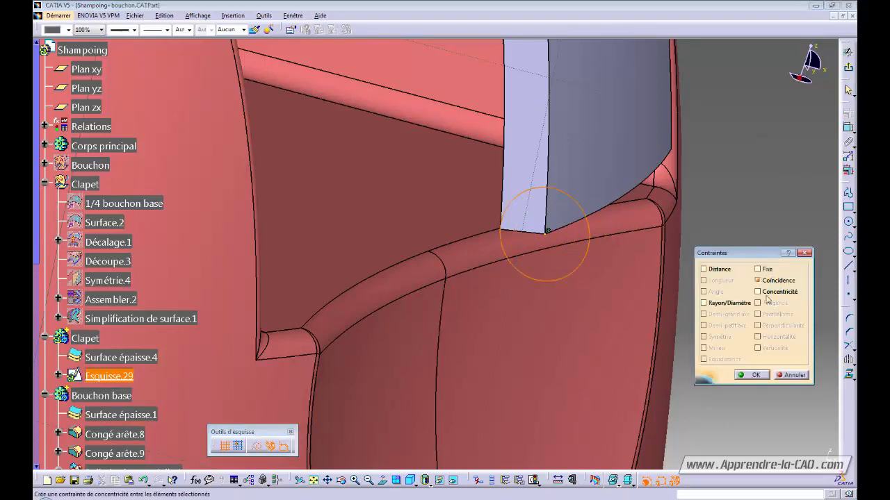
pyautogui.click(756, 374)
# - Exit the sketch and create a rib sweeping the circle Esquisse.29 along the lid's lower outer edge, keeping the profile angle
pyautogui.moveTo(625, 334); pyautogui.dragTo(490, 258, button='middle')
pyautogui.moveTo(423, 262); pyautogui.dragTo(642, 269, button='middle')
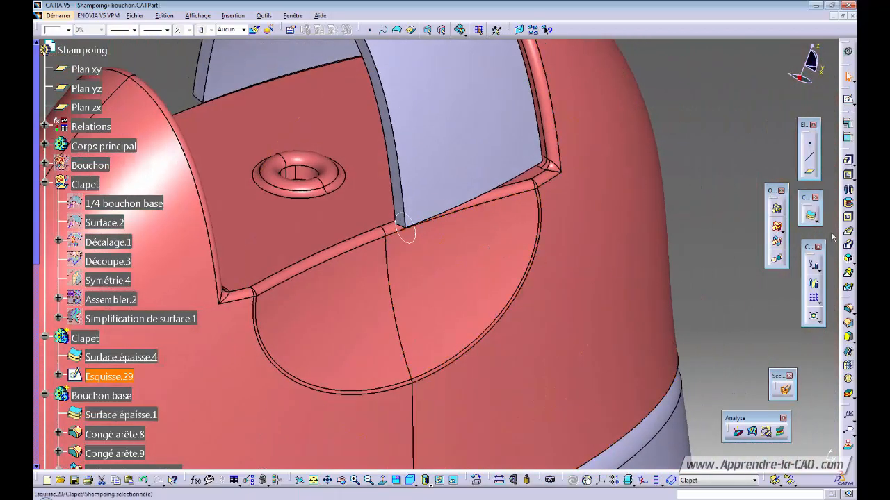
pyautogui.click(848, 233)
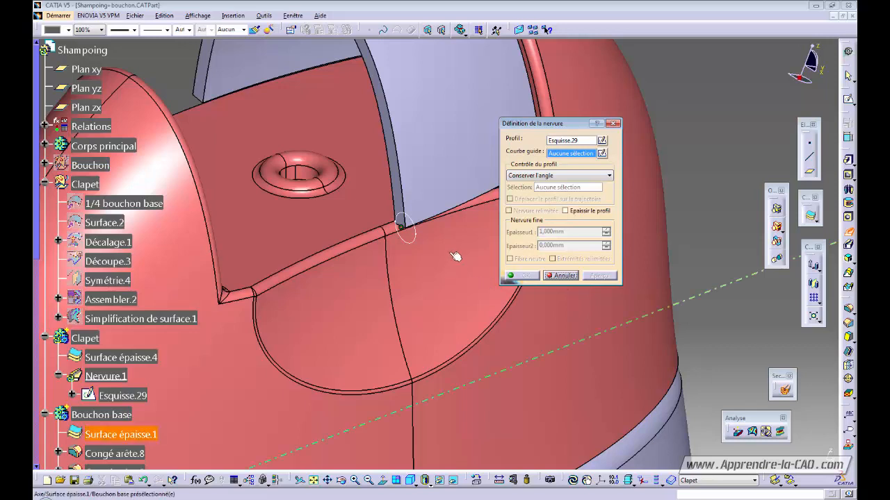
pyautogui.click(421, 246)
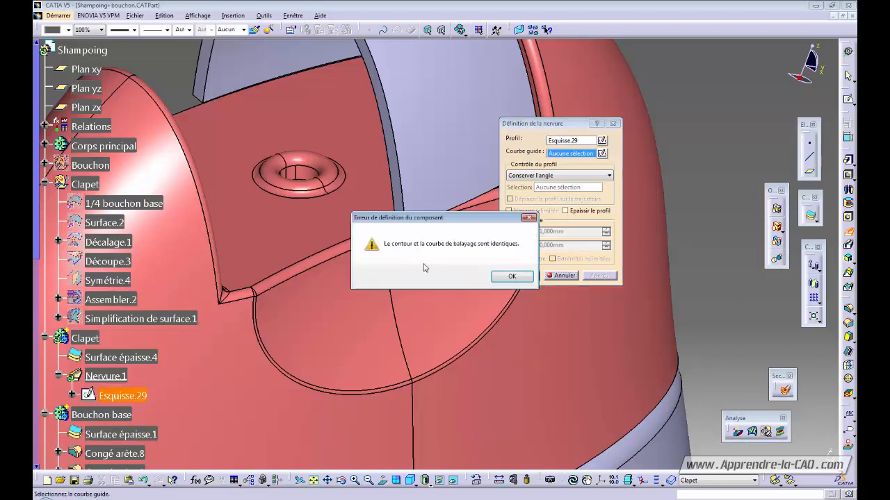
pyautogui.click(511, 276)
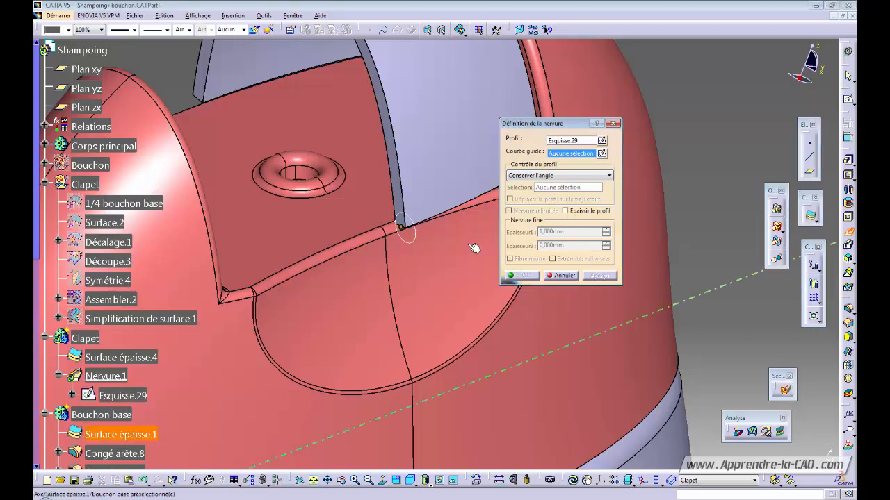
pyautogui.click(455, 215)
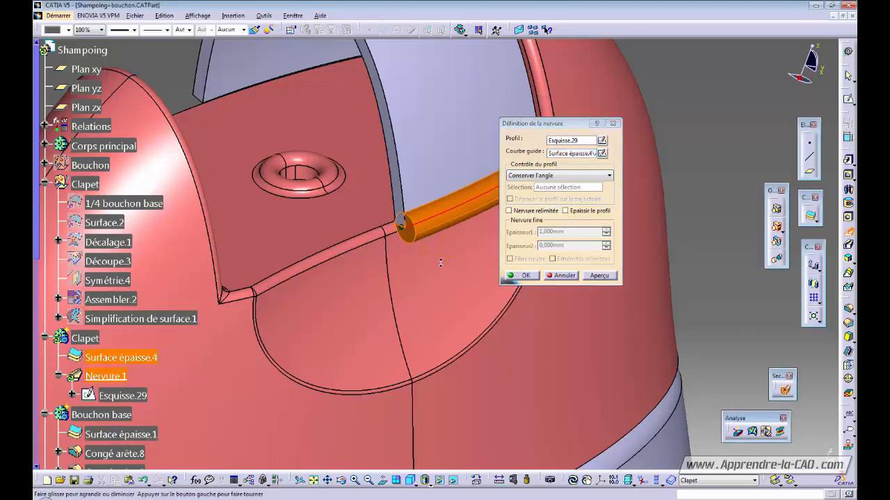
pyautogui.moveTo(445, 257); pyautogui.dragTo(437, 288, button='middle')
pyautogui.click(521, 276)
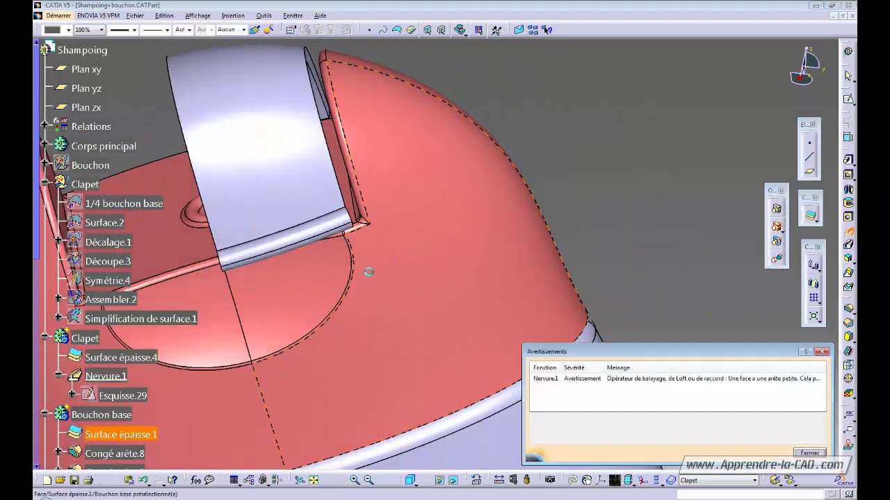
# - Dismiss the rib warning and examine both ends of the hinge rib and how the lid sits on the cap base
pyautogui.moveTo(366, 269); pyautogui.dragTo(412, 215, button='middle')
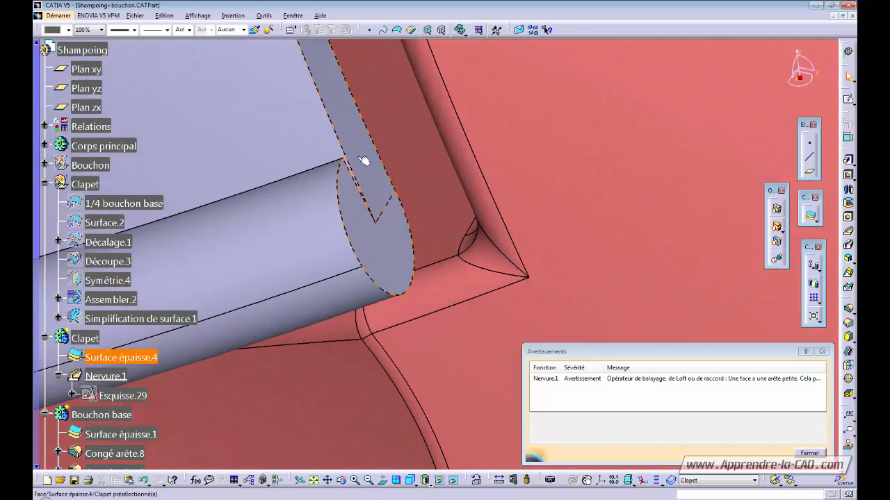
pyautogui.moveTo(378, 239); pyautogui.dragTo(417, 278, button='middle')
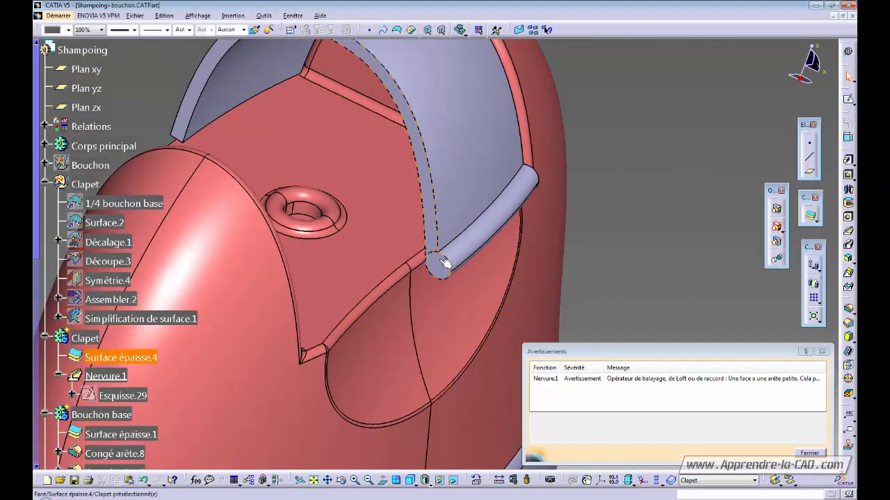
pyautogui.moveTo(435, 223); pyautogui.dragTo(455, 293, button='middle')
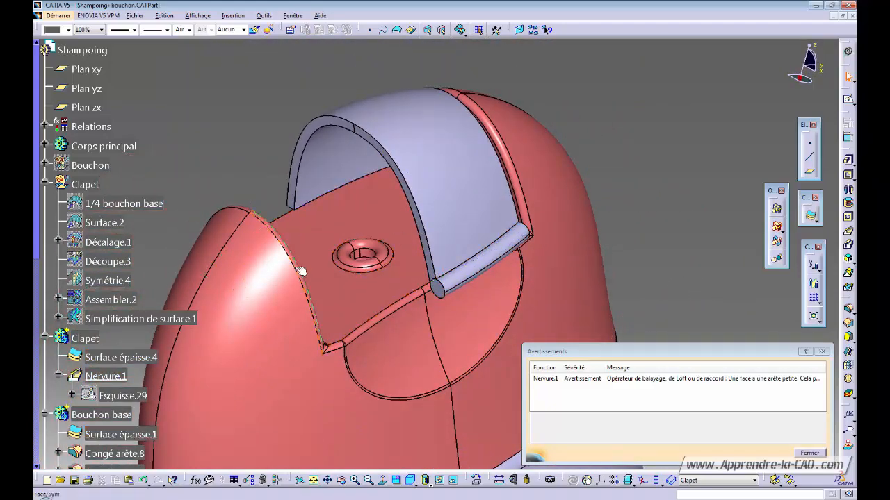
pyautogui.click(812, 454)
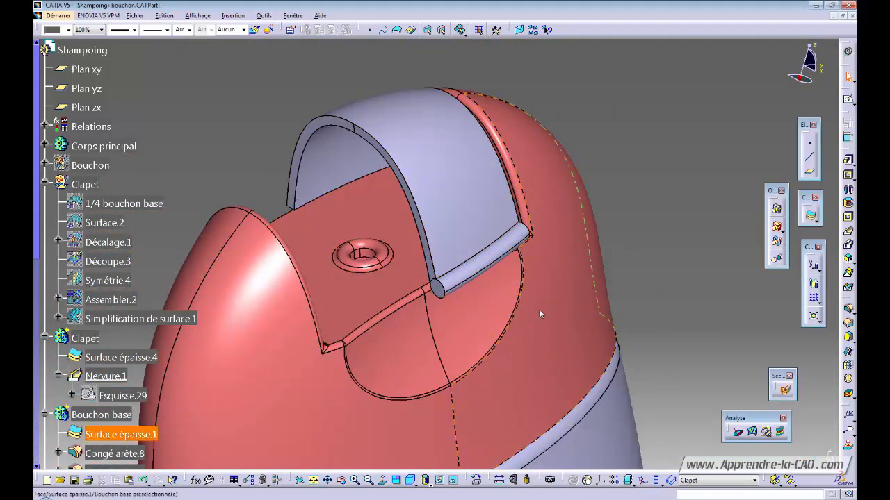
pyautogui.moveTo(539, 311); pyautogui.dragTo(508, 342, button='middle')
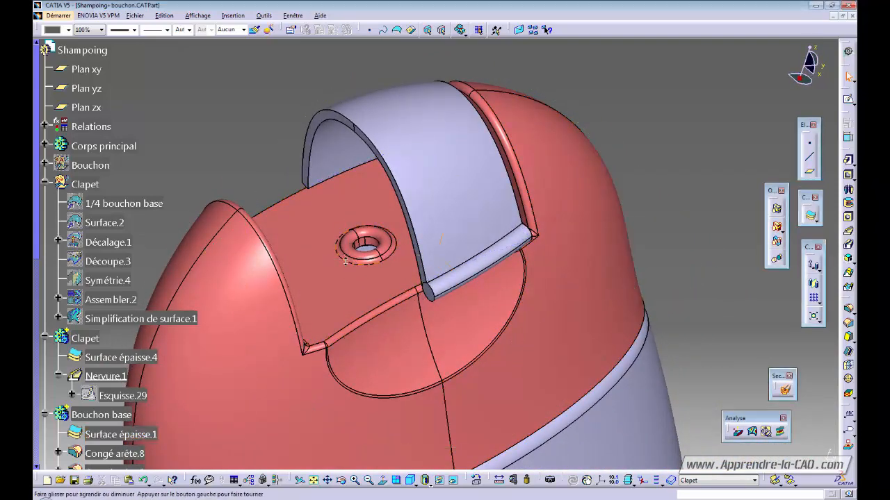
pyautogui.moveTo(347, 264); pyautogui.dragTo(461, 268, button='middle')
pyautogui.moveTo(336, 263); pyautogui.dragTo(417, 258, button='middle')
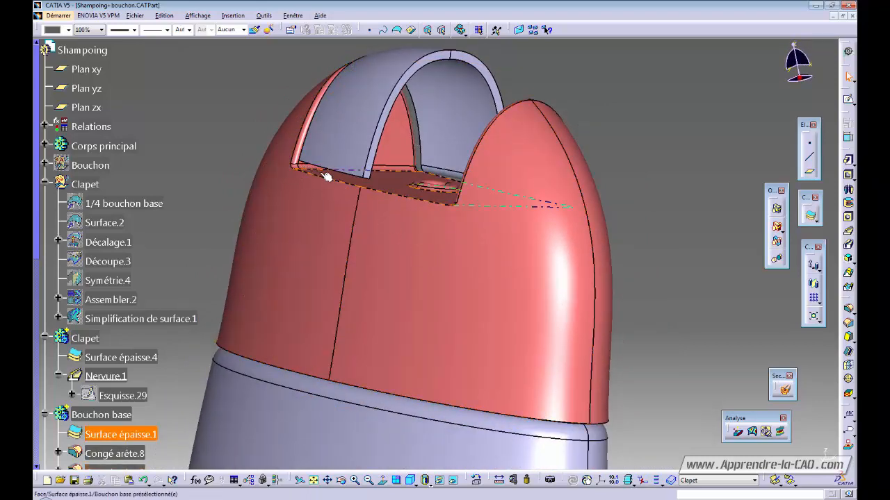
# - Select the flat top face of the cap base around the pouring hole
pyautogui.moveTo(387, 246); pyautogui.dragTo(498, 365, button='middle')
pyautogui.click(383, 281)
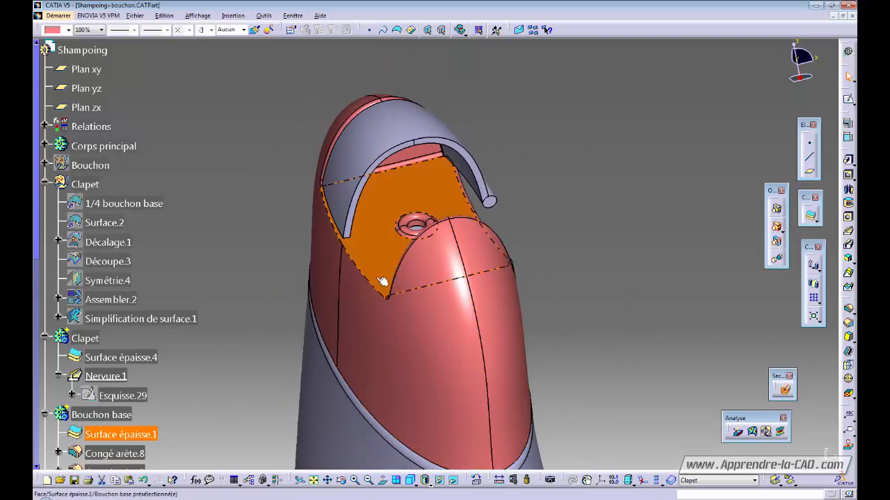
# - Make the Clapet geometrical set the active work object
pyautogui.moveTo(335, 304); pyautogui.dragTo(416, 297, button='middle')
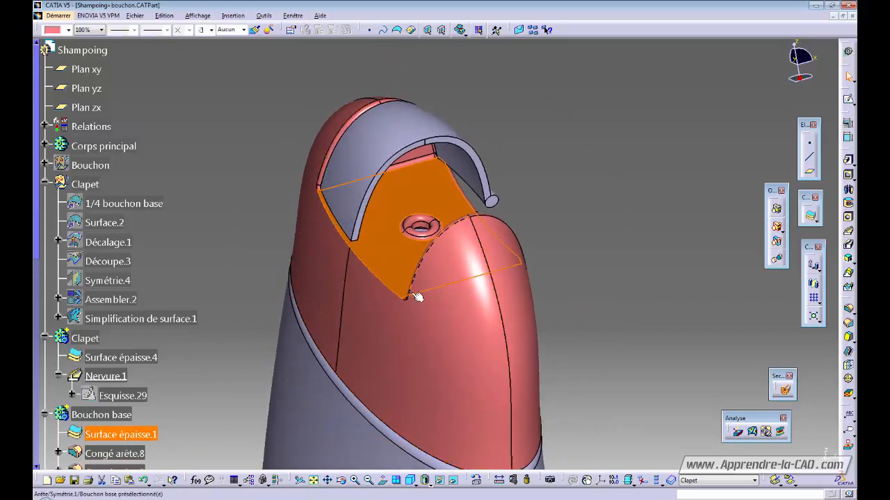
pyautogui.click(199, 376)
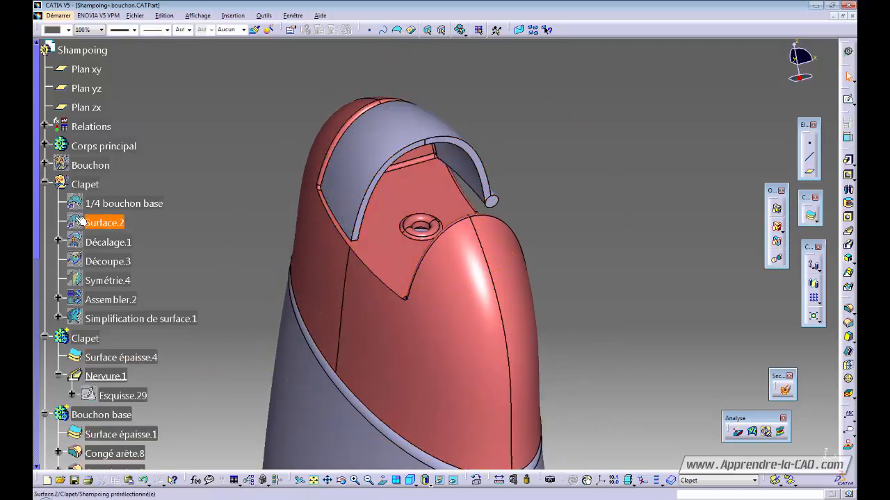
pyautogui.click(45, 184)
pyautogui.click(45, 185)
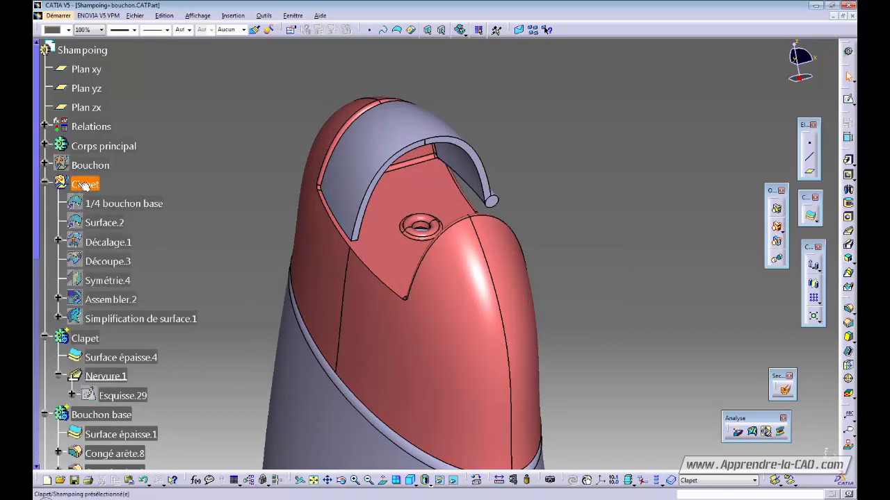
pyautogui.rightClick(84, 184)
pyautogui.click(135, 253)
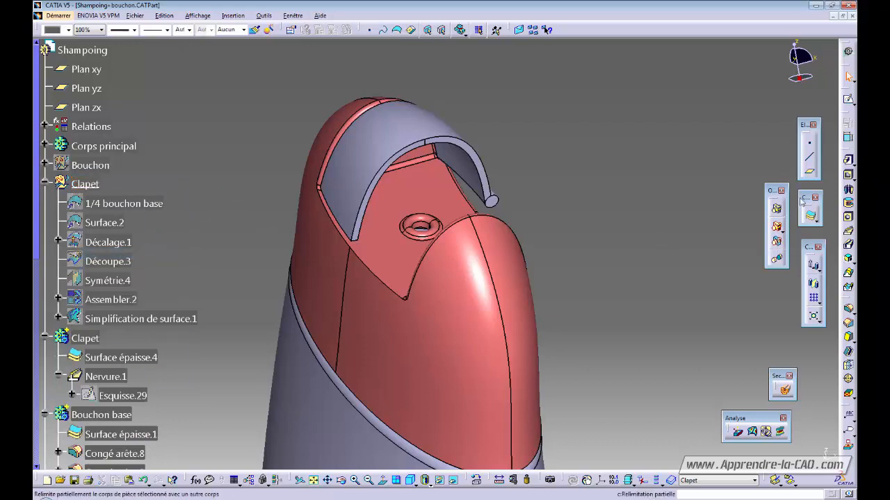
# - Create an offset plane (Décalé) 1 mm from the flat face of the cap recess around the spout
pyautogui.click(810, 174)
pyautogui.click(672, 162)
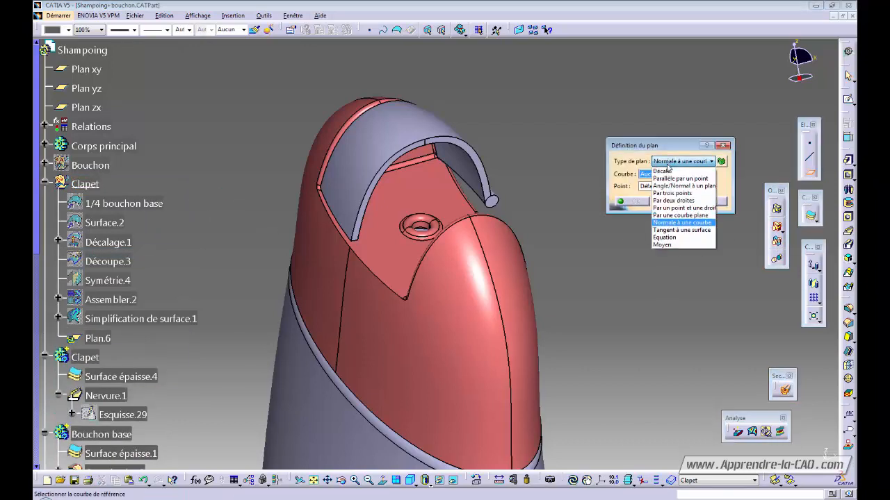
pyautogui.click(671, 171)
pyautogui.click(377, 253)
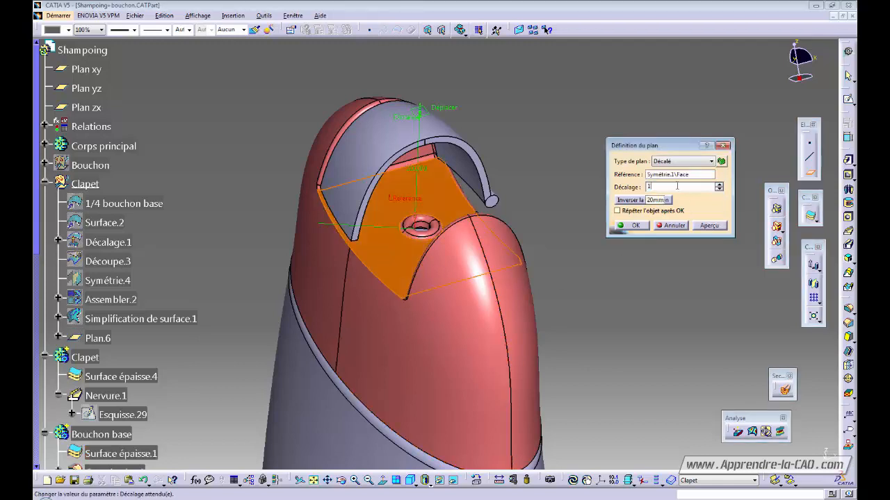
pyautogui.press('Return')
pyautogui.moveTo(405, 296); pyautogui.dragTo(433, 223, button='middle')
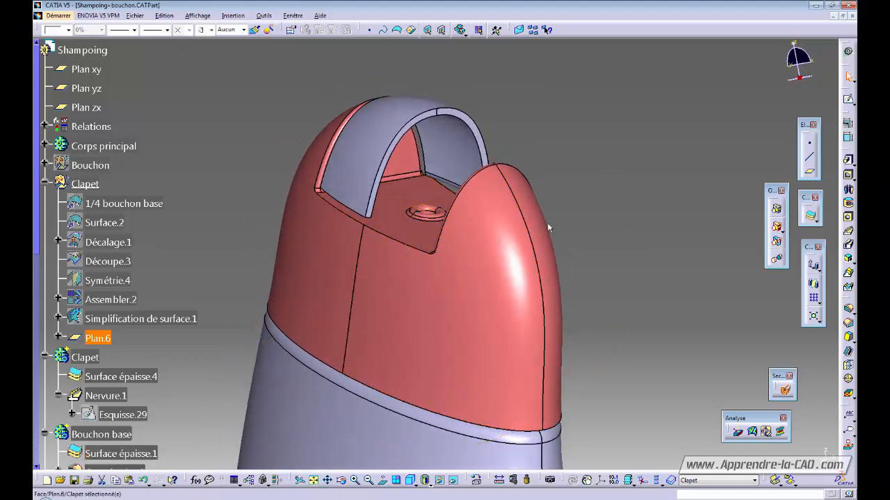
# - Open a sketch on the new offset plane and draw a line alongside the outer edge of the flat recess face
pyautogui.click(847, 122)
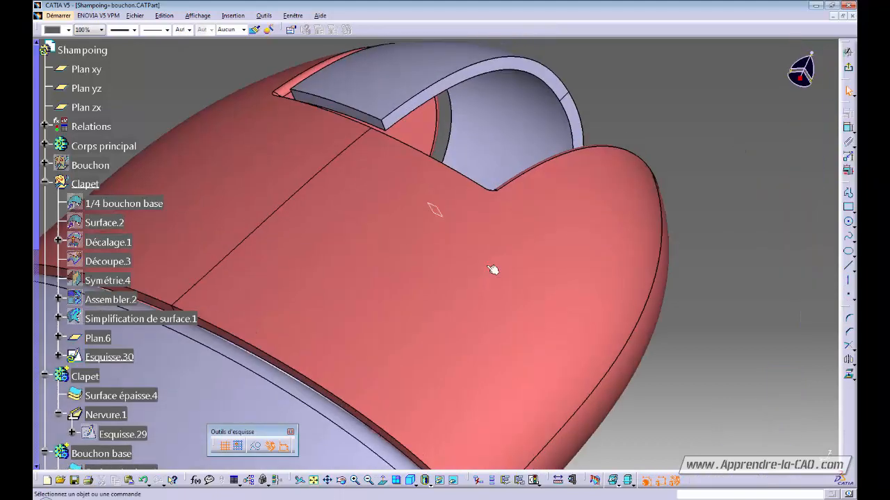
pyautogui.keyDown('ctrl'); pyautogui.moveTo(577, 285); pyautogui.dragTo(542, 343, button='middle'); pyautogui.keyUp('ctrl')
pyautogui.moveTo(519, 292); pyautogui.dragTo(281, 303, button='middle')
pyautogui.moveTo(515, 276); pyautogui.dragTo(332, 262, button='middle')
pyautogui.moveTo(516, 277)
pyautogui.mouseDown(button='middle')
pyautogui.moveTo(341, 211)
pyautogui.moveTo(396, 216)
pyautogui.mouseUp(button='middle')
pyautogui.moveTo(476, 240)
pyautogui.keyDown('ctrl'); pyautogui.mouseDown(button='middle')
pyautogui.moveTo(470, 291)
pyautogui.moveTo(488, 302)
pyautogui.moveTo(465, 272)
pyautogui.moveTo(456, 280)
pyautogui.moveTo(523, 328)
pyautogui.mouseUp(button='middle'); pyautogui.keyUp('ctrl')
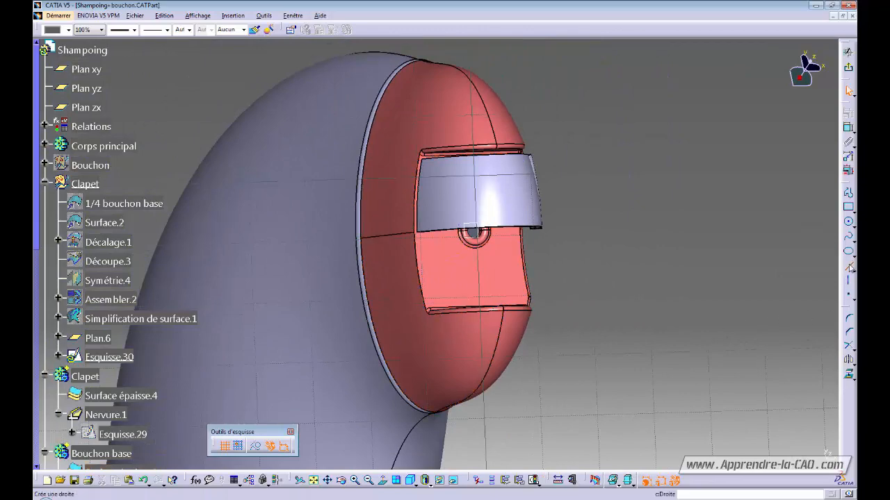
pyautogui.click(849, 267)
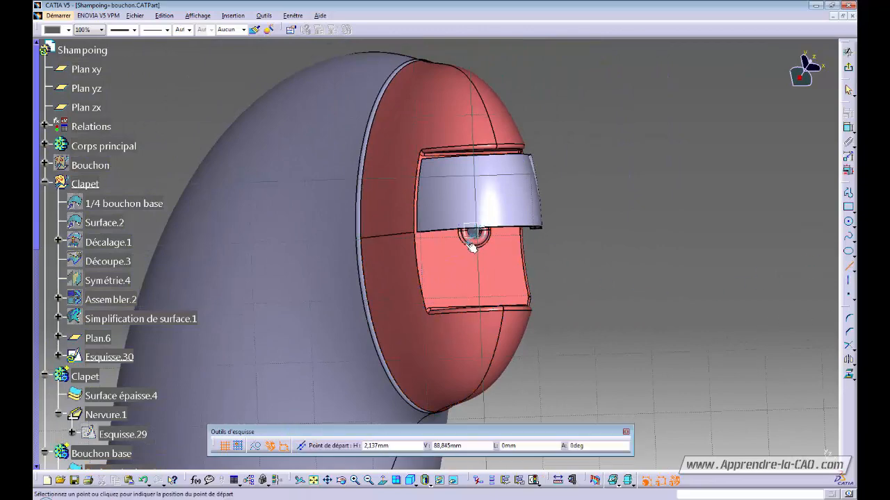
pyautogui.click(420, 307)
pyautogui.moveTo(420, 307)
pyautogui.mouseDown(button='middle')
pyautogui.moveTo(406, 276)
pyautogui.moveTo(387, 276)
pyautogui.moveTo(454, 259)
pyautogui.moveTo(420, 226)
pyautogui.mouseUp(button='middle')
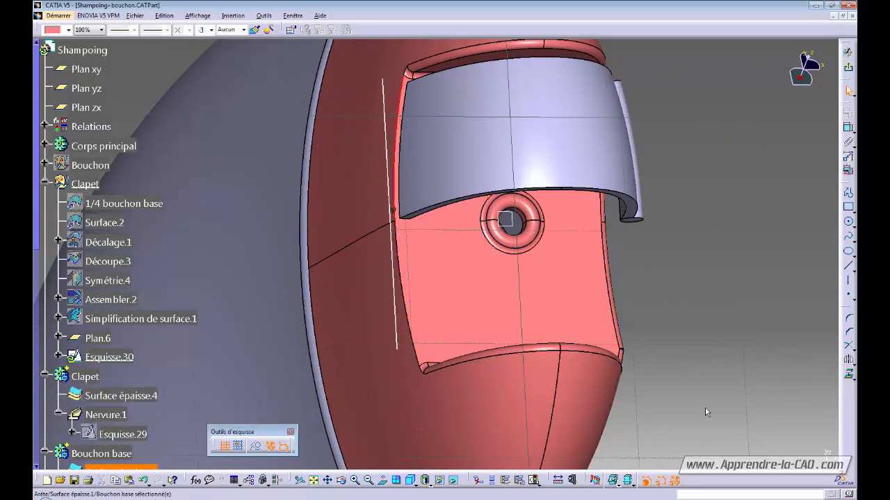
# - Project the recess face's outer edge into the sketch and set the line's distance constraint to 1 mm
pyautogui.click(847, 376)
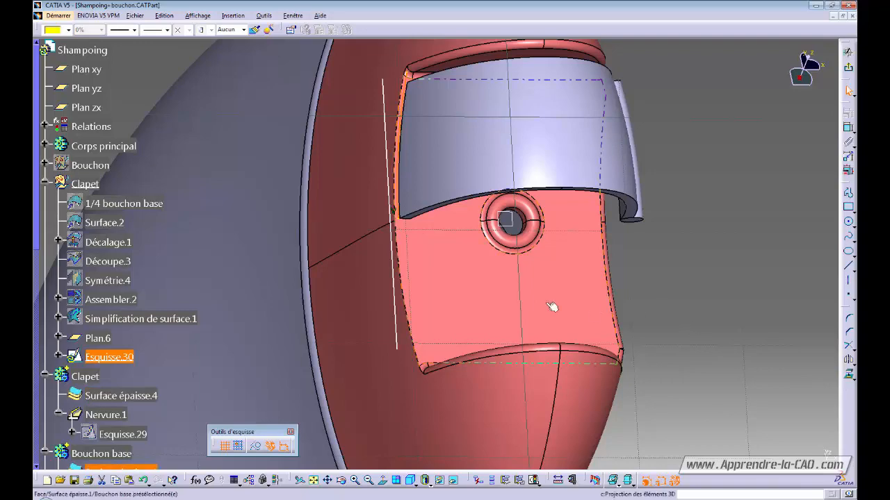
pyautogui.moveTo(551, 306); pyautogui.dragTo(697, 258, button='middle')
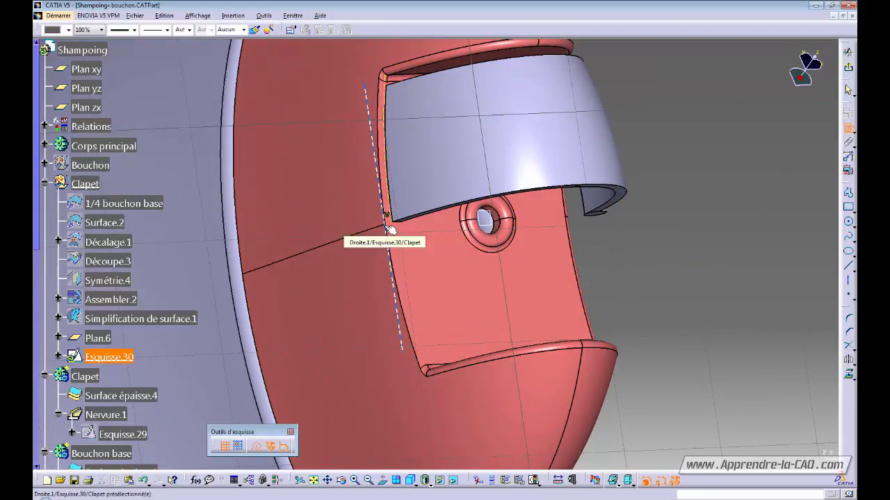
pyautogui.doubleClick(619, 251)
pyautogui.write('1')
pyautogui.press('Return')
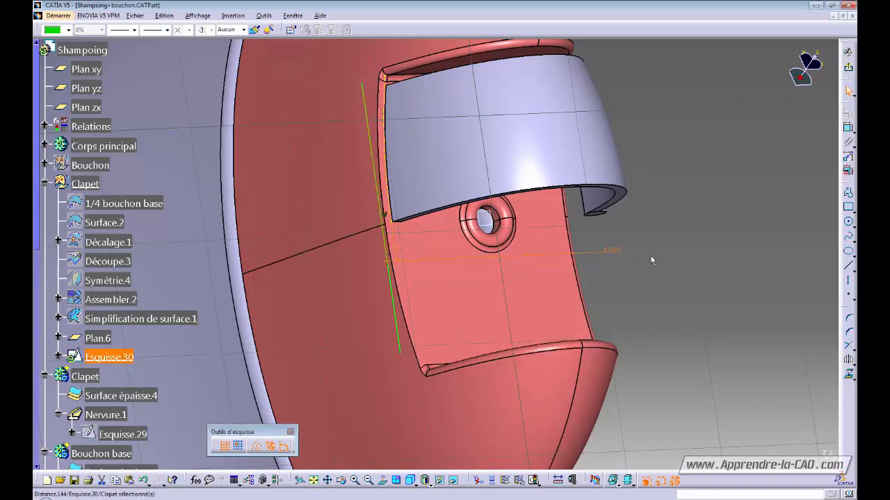
# - Exit the sketch and set the offset of its support plane to 0.5 mm
pyautogui.moveTo(683, 271); pyautogui.dragTo(474, 98, button='middle')
pyautogui.moveTo(425, 365); pyautogui.dragTo(454, 289, button='middle')
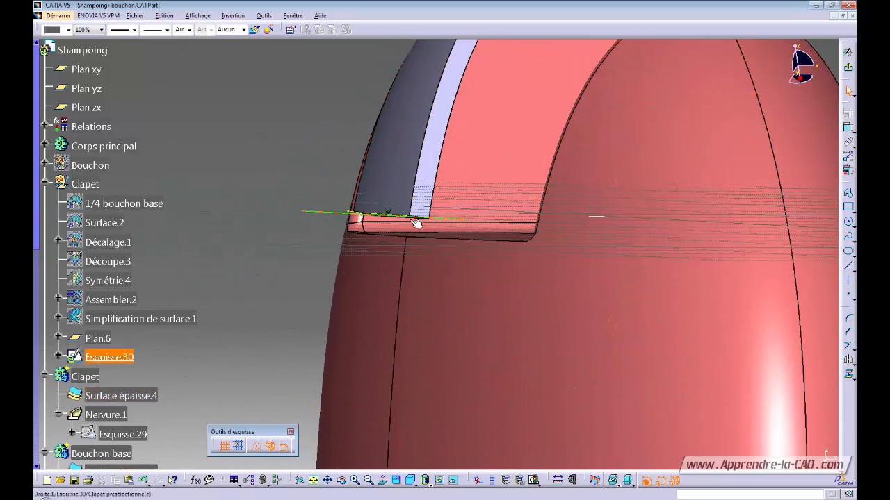
pyautogui.moveTo(417, 222); pyautogui.dragTo(709, 190, button='middle')
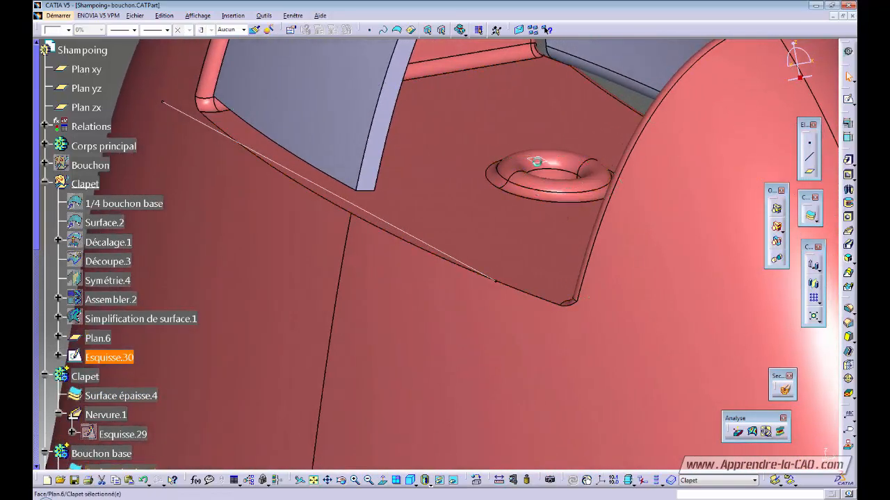
pyautogui.doubleClick(537, 161)
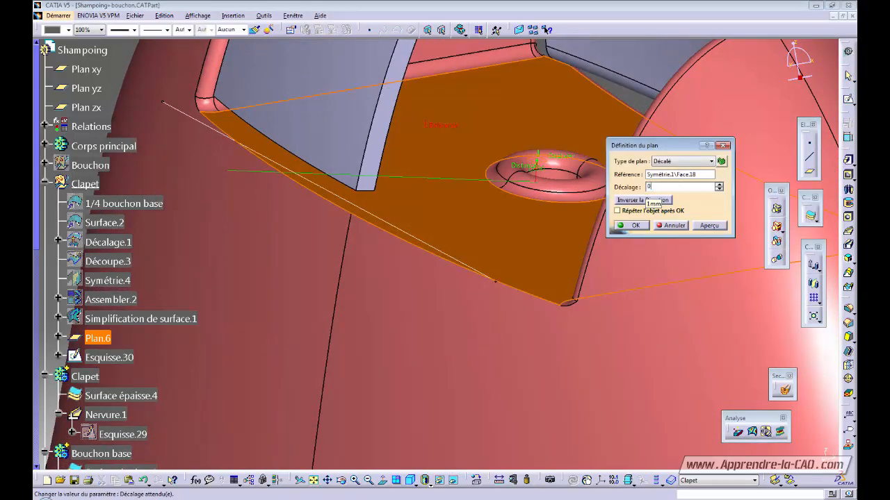
pyautogui.write('0.5')
pyautogui.press('Return')
# - Change the line type of the hinge line sketch Esquisse.30 to dash-dot
pyautogui.moveTo(520, 246); pyautogui.dragTo(477, 243, button='middle')
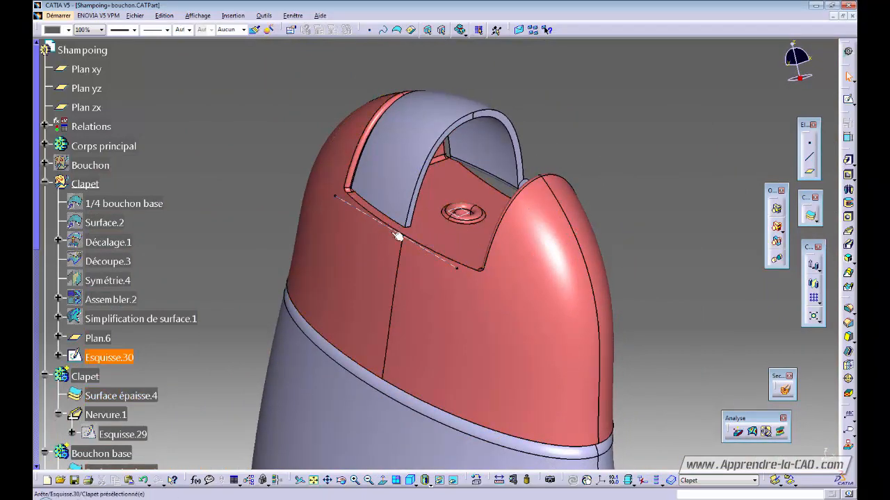
pyautogui.moveTo(398, 237); pyautogui.dragTo(333, 140, button='middle')
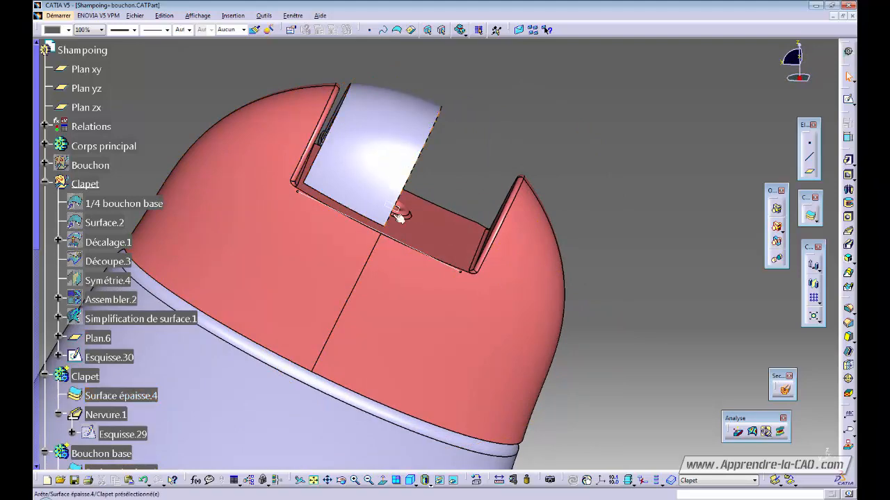
pyautogui.moveTo(399, 217); pyautogui.dragTo(416, 327, button='middle')
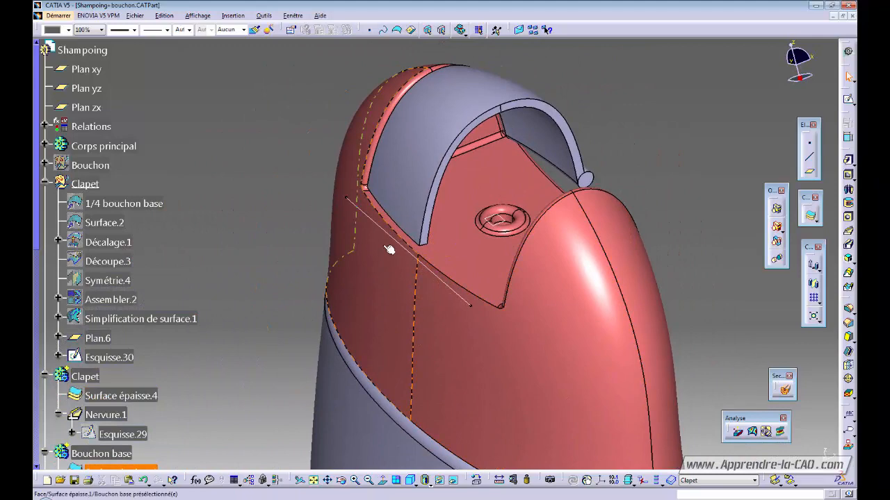
pyautogui.click(167, 30)
pyautogui.click(171, 81)
pyautogui.click(296, 254)
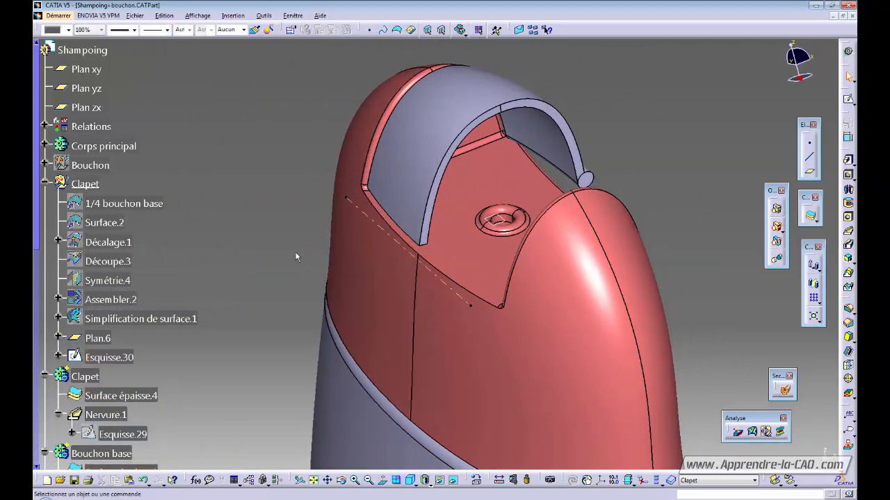
# - Make the Clapet body the active work object
pyautogui.moveTo(447, 280); pyautogui.dragTo(396, 292, button='middle')
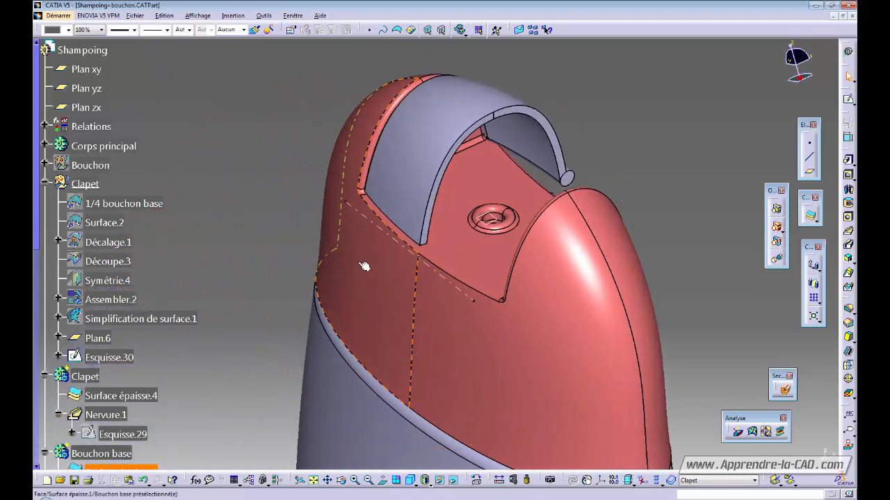
pyautogui.moveTo(245, 216); pyautogui.dragTo(255, 263, button='middle')
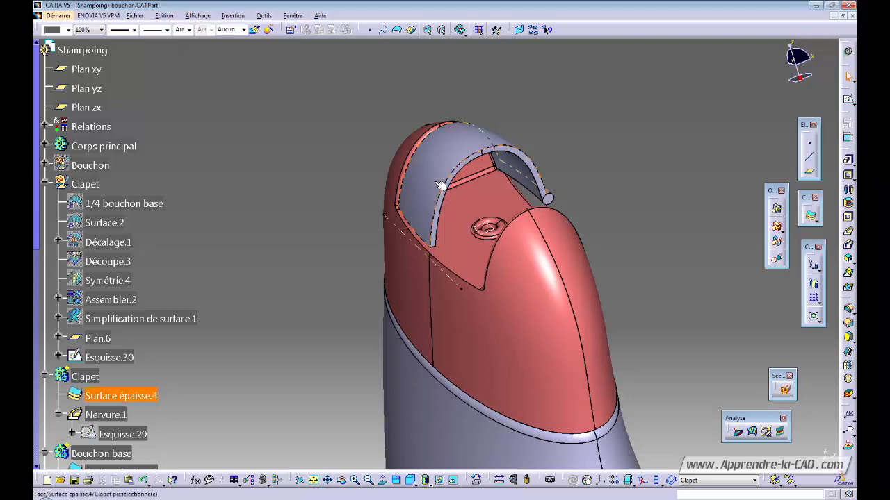
pyautogui.rightClick(93, 377)
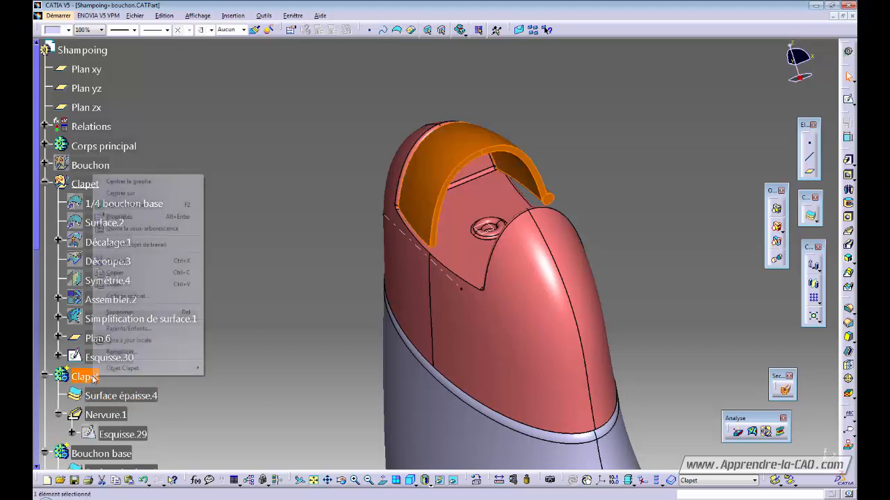
pyautogui.click(130, 245)
pyautogui.moveTo(348, 304); pyautogui.dragTo(339, 369, button='middle')
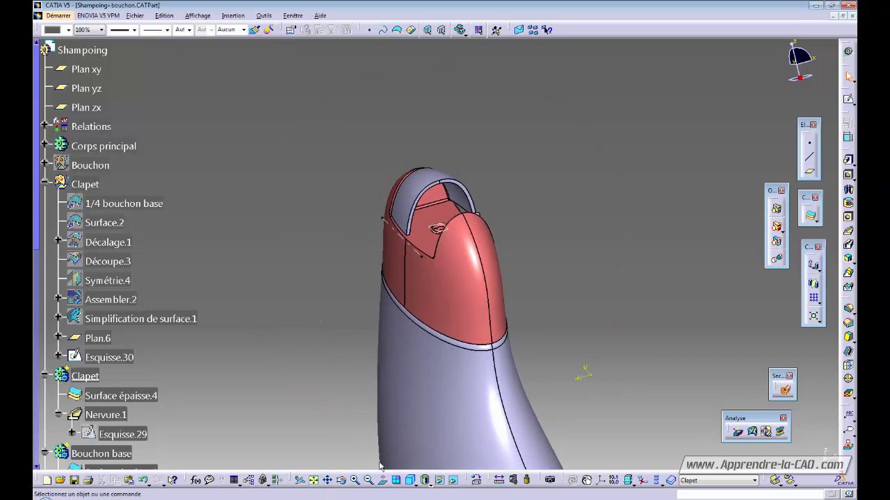
# - Select Plan.4 of the Bouchon set from the hidden elements and open a new sketch on it
pyautogui.click(454, 481)
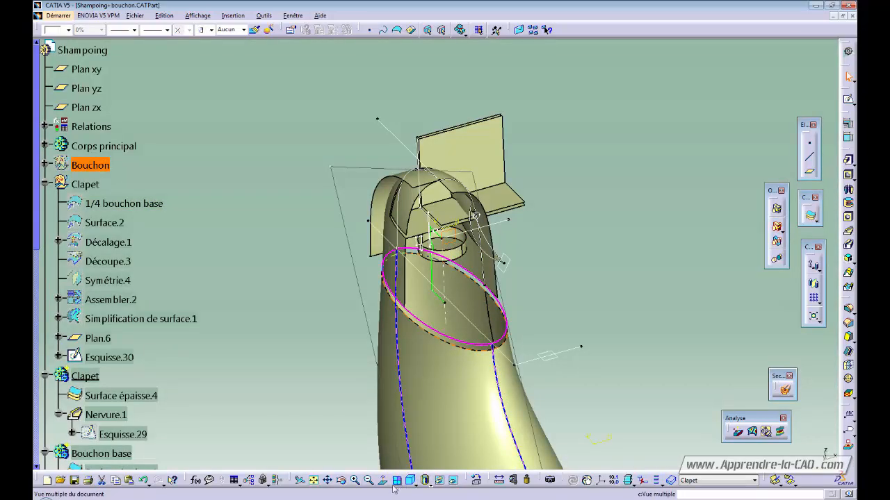
pyautogui.click(425, 480)
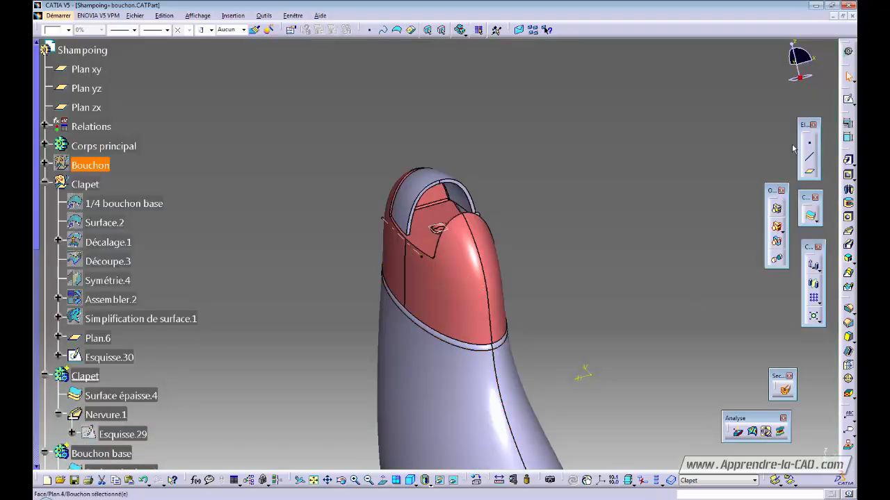
pyautogui.click(849, 103)
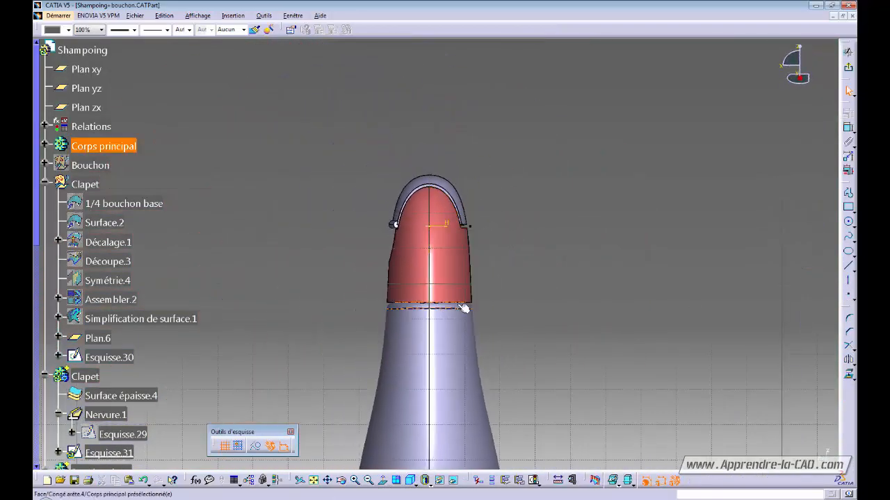
# - Intersect the dash-dot hinge line with the sketch plane and convert the resulting point to a construction element
pyautogui.moveTo(465, 308)
pyautogui.mouseDown(button='middle')
pyautogui.moveTo(418, 312)
pyautogui.moveTo(394, 338)
pyautogui.moveTo(367, 287)
pyautogui.mouseUp(button='middle')
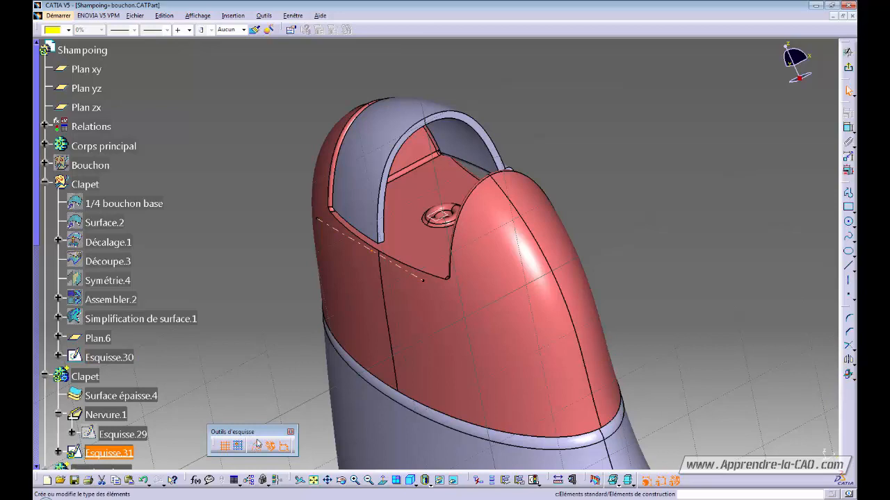
pyautogui.moveTo(280, 340); pyautogui.dragTo(382, 360, button='middle')
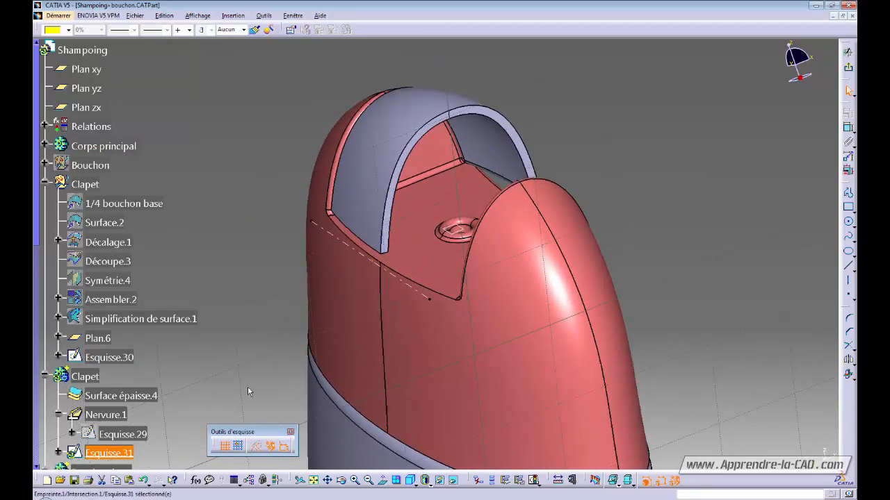
pyautogui.moveTo(247, 393); pyautogui.dragTo(400, 302, button='middle')
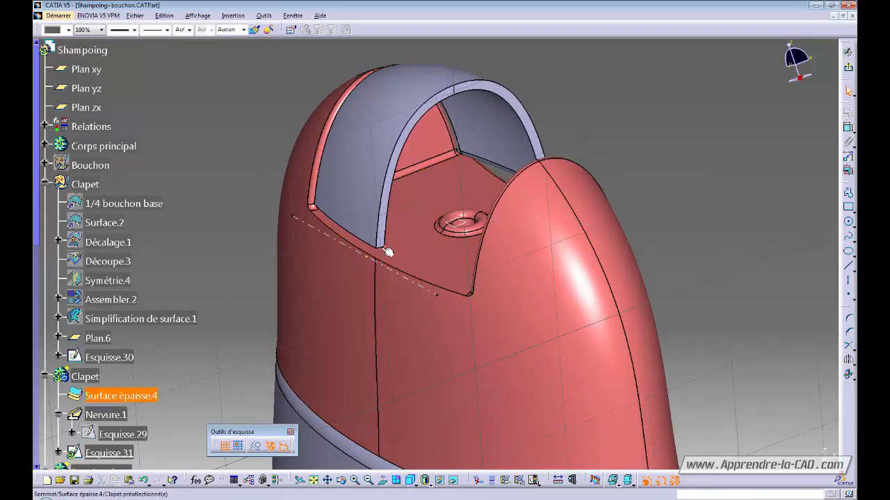
pyautogui.moveTo(347, 332); pyautogui.dragTo(395, 306, button='middle')
pyautogui.moveTo(375, 373); pyautogui.dragTo(478, 354, button='middle')
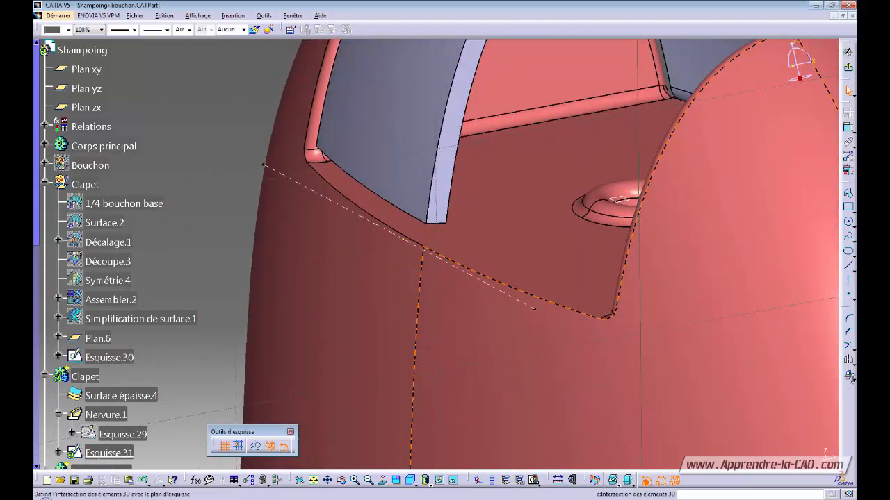
# - Project the outer lower corner vertex of the flap into the sketch
pyautogui.keyDown('ctrl'); pyautogui.moveTo(450, 232); pyautogui.dragTo(498, 221, button='middle'); pyautogui.keyUp('ctrl')
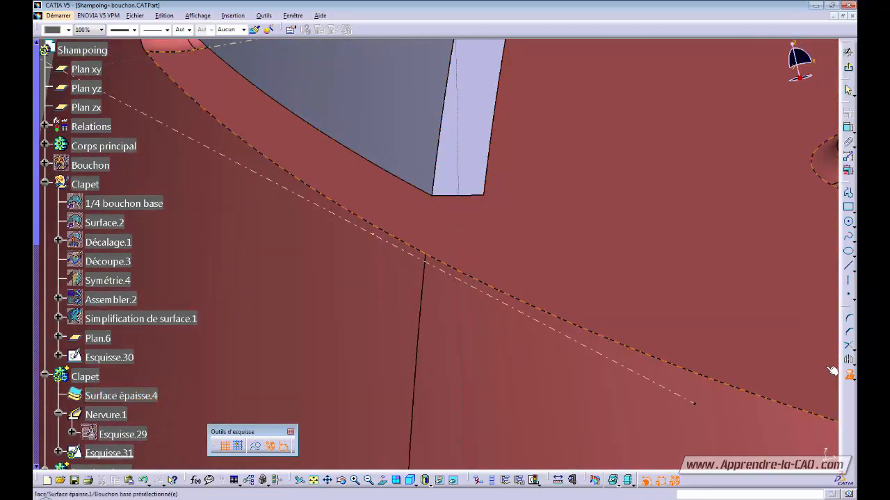
pyautogui.click(851, 378)
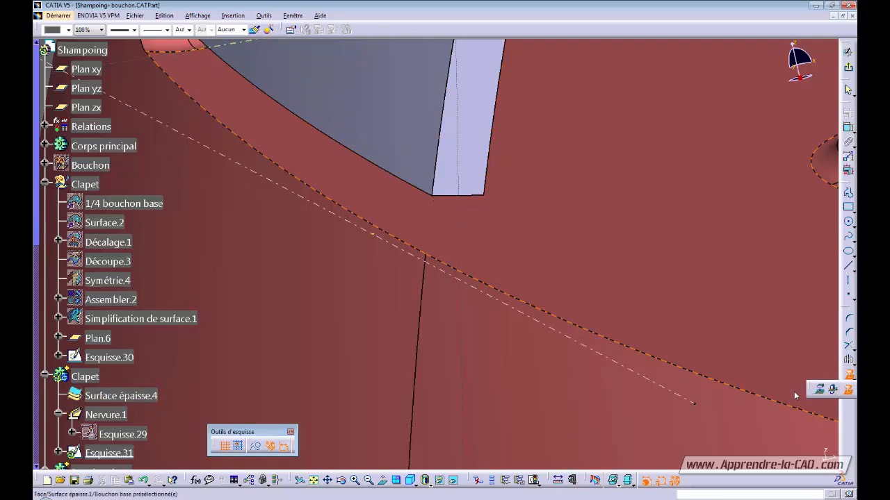
pyautogui.click(433, 197)
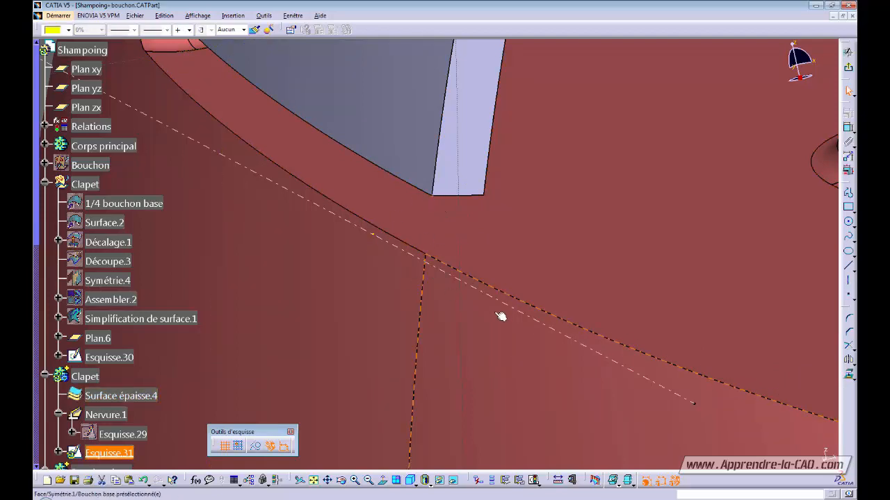
# - Project the inner lower corner vertex of the flap into the sketch and return to creating standard elements
pyautogui.click(256, 446)
pyautogui.keyDown('ctrl'); pyautogui.moveTo(419, 297); pyautogui.dragTo(453, 264, button='middle'); pyautogui.keyUp('ctrl')
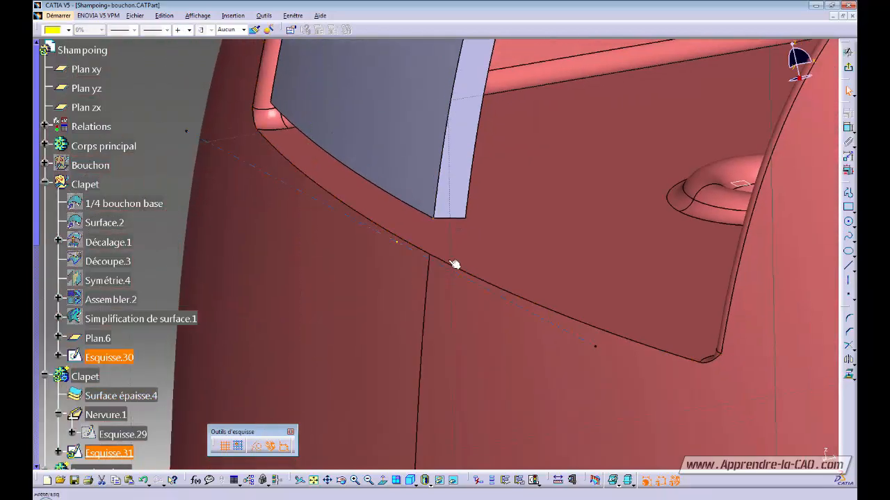
pyautogui.click(474, 228)
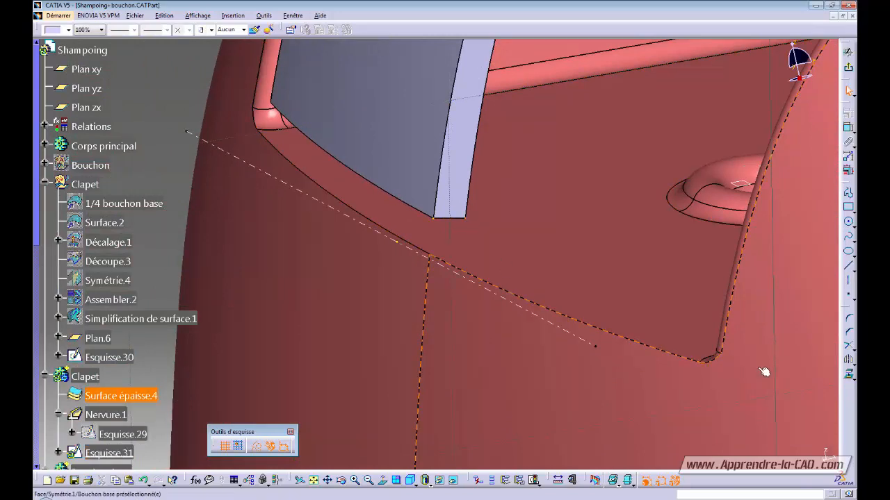
pyautogui.click(847, 375)
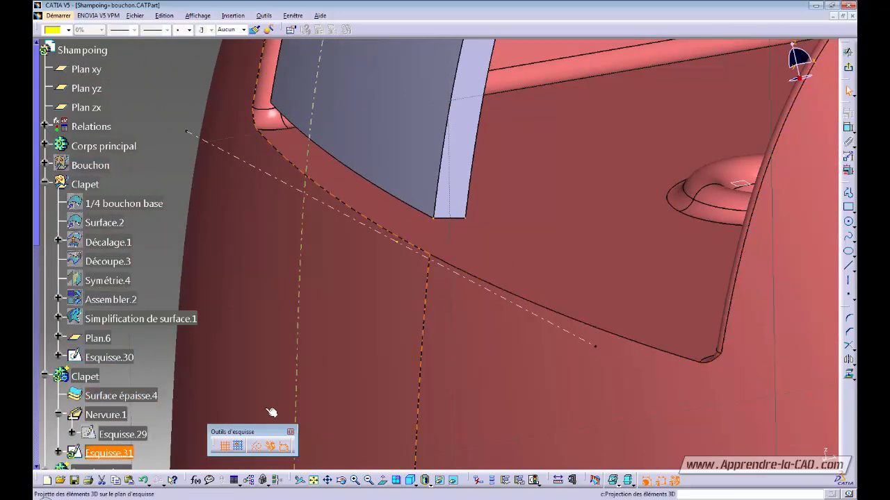
pyautogui.click(169, 233)
pyautogui.click(257, 446)
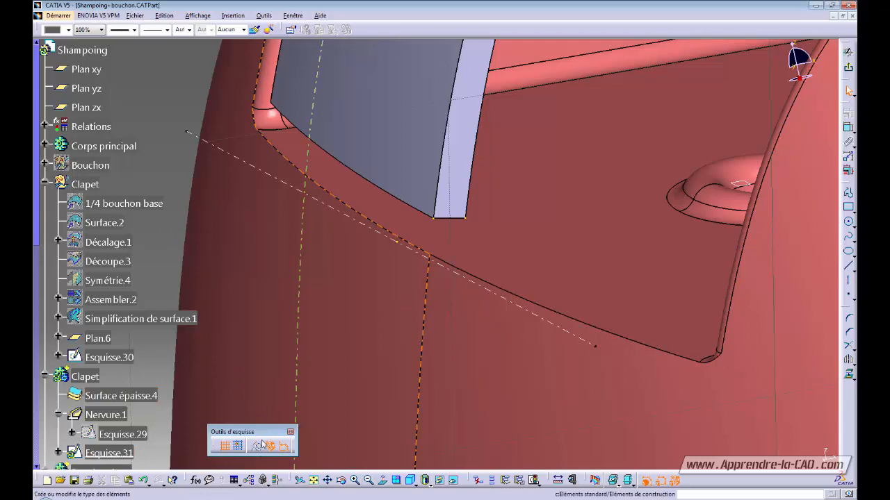
pyautogui.keyDown('ctrl'); pyautogui.moveTo(384, 291); pyautogui.dragTo(616, 264, button='middle'); pyautogui.keyUp('ctrl')
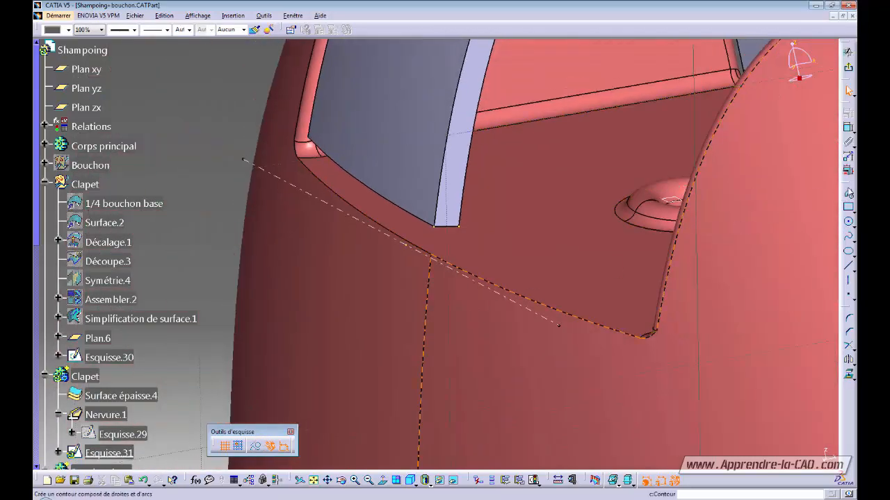
# - Draw a profile from the projected outer corner point: a horizontal line outward, continued by a downward tangent arc of about 0.39 mm radius
pyautogui.click(849, 221)
pyautogui.keyDown('ctrl'); pyautogui.moveTo(397, 288); pyautogui.dragTo(397, 213, button='middle'); pyautogui.keyUp('ctrl')
pyautogui.moveTo(397, 213); pyautogui.dragTo(479, 269, button='middle')
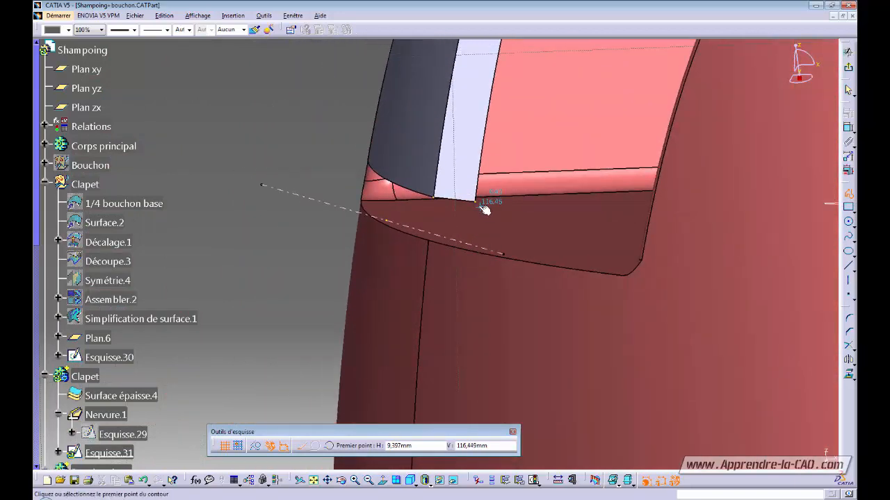
pyautogui.click(435, 197)
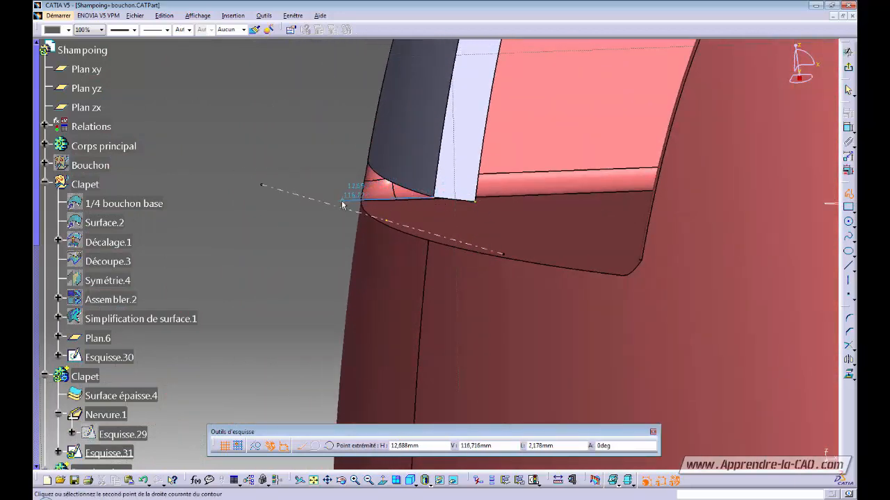
pyautogui.click(380, 201)
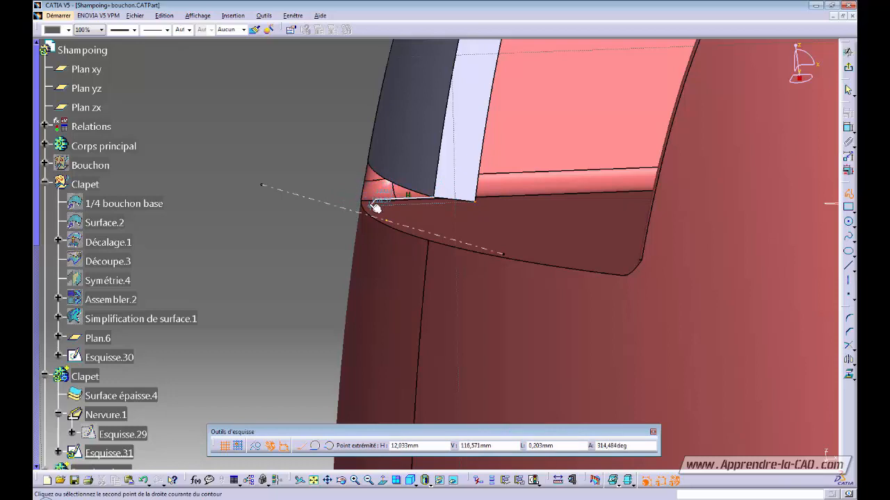
pyautogui.moveTo(369, 212); pyautogui.dragTo(320, 203, button='middle')
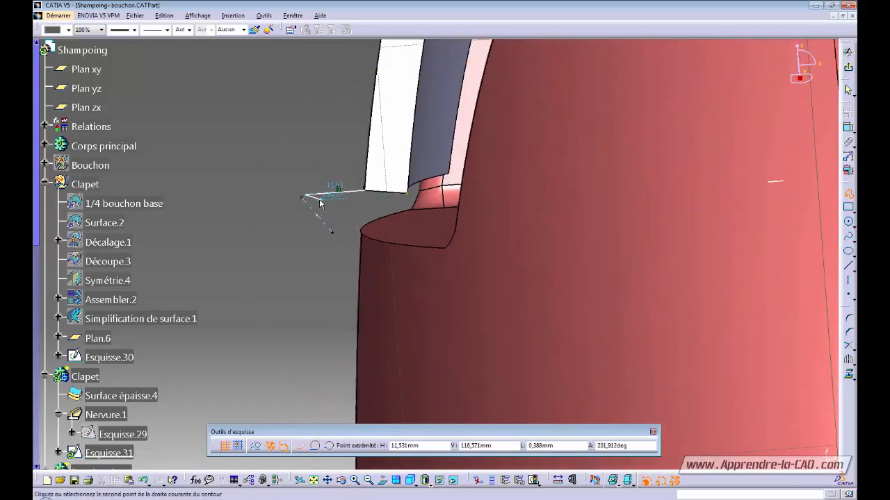
pyautogui.moveTo(296, 196); pyautogui.dragTo(292, 208)
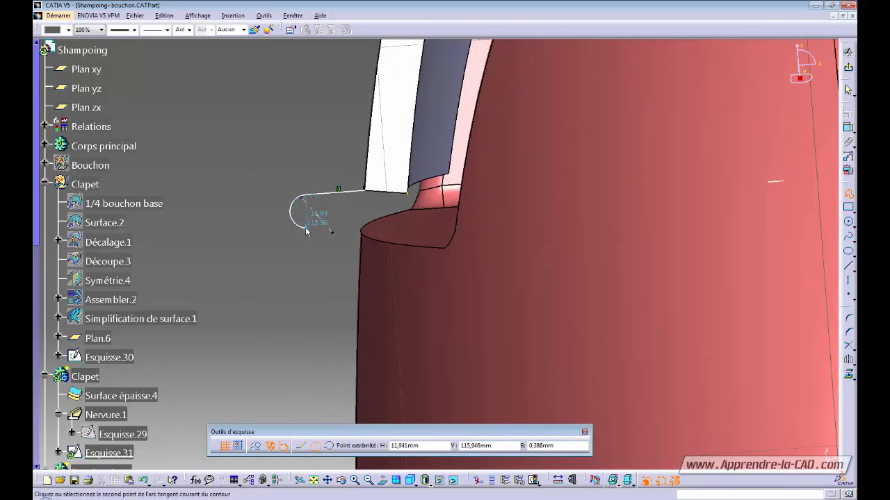
pyautogui.doubleClick(306, 232)
pyautogui.moveTo(299, 275); pyautogui.dragTo(363, 282, button='middle')
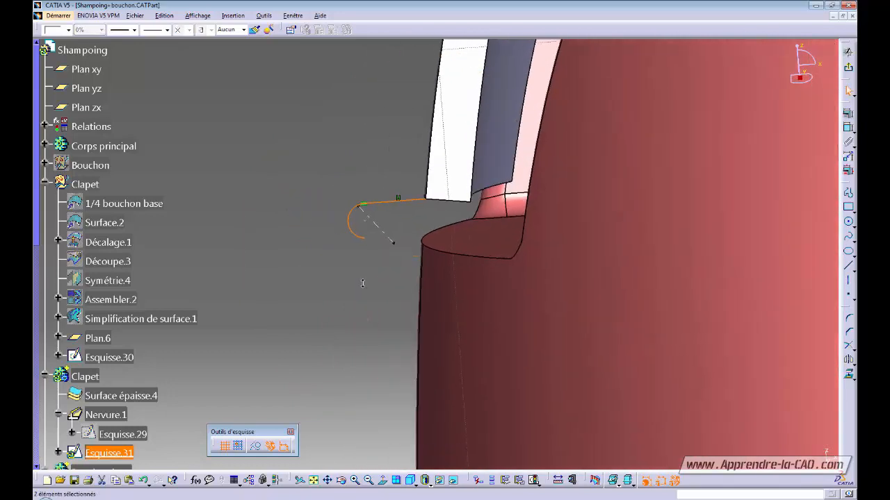
pyautogui.click(368, 285)
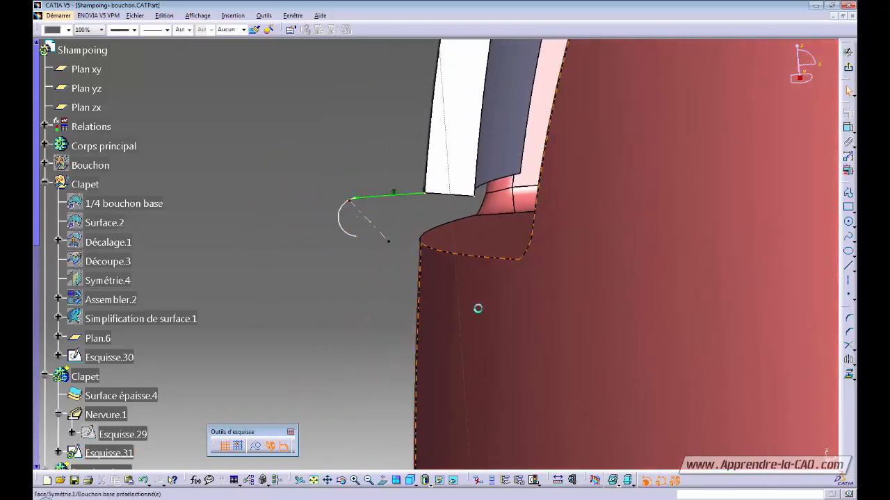
# - Draw a vertical line about 0.24 mm long downward from the projected inner corner point of the flap
pyautogui.click(849, 271)
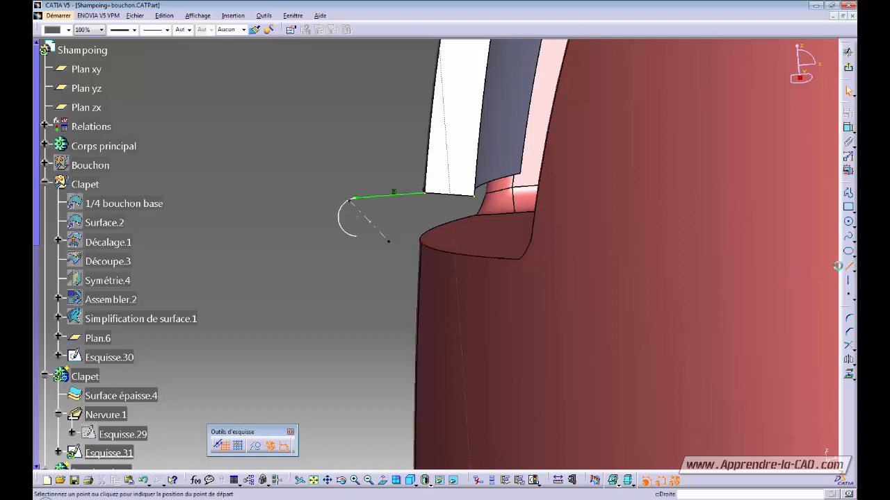
pyautogui.click(479, 199)
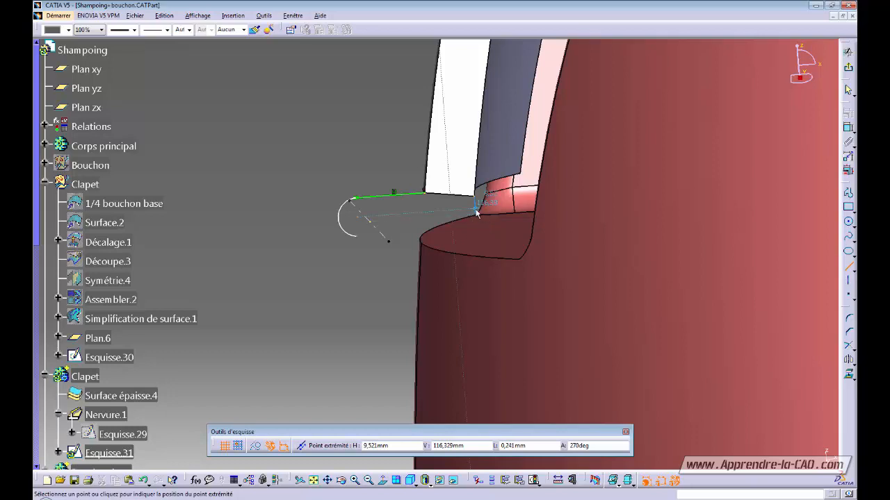
pyautogui.click(476, 211)
pyautogui.click(369, 281)
pyautogui.moveTo(369, 281); pyautogui.dragTo(381, 278, button='middle')
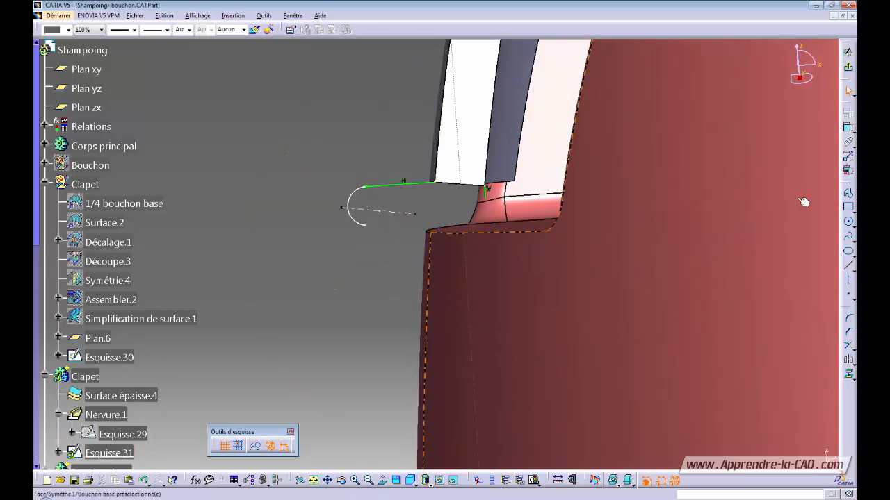
# - Draw a horizontal line below the upper one, from near the arc's centre to the lower end of the short vertical line
pyautogui.click(848, 266)
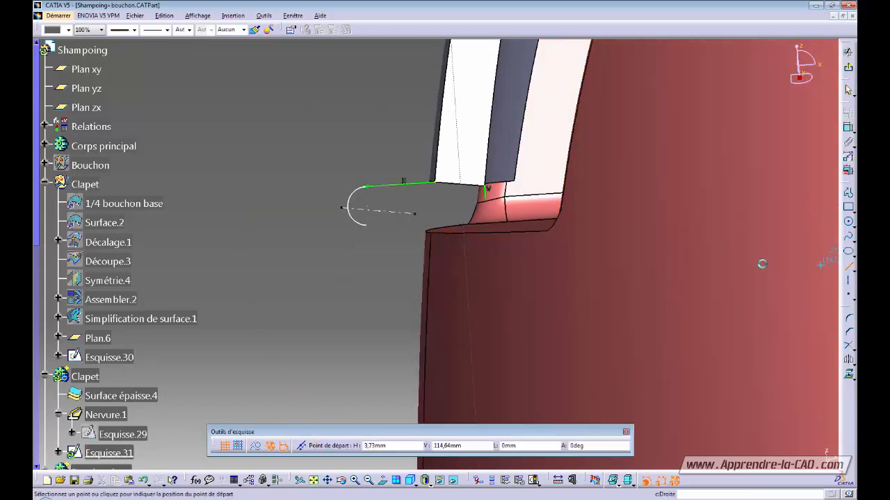
pyautogui.click(379, 206)
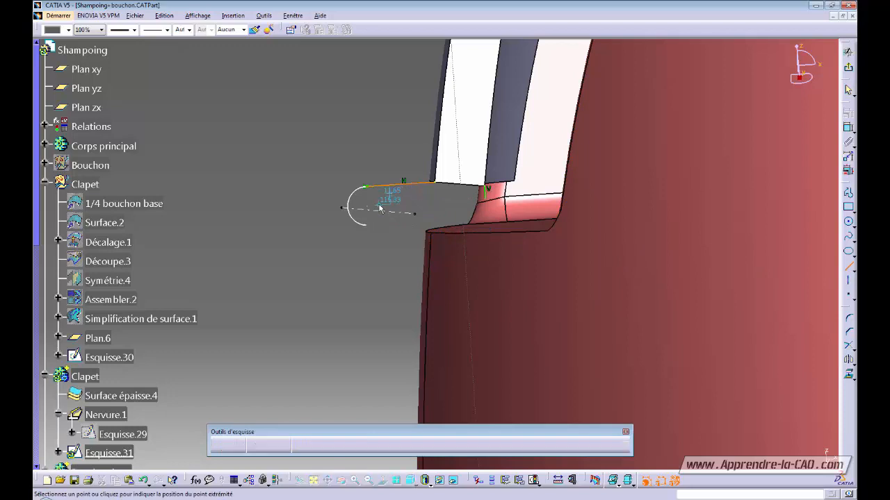
pyautogui.click(487, 200)
pyautogui.click(373, 256)
pyautogui.moveTo(373, 257); pyautogui.dragTo(431, 265, button='middle')
# - Dimension the distance between the two horizontal lines and set it to 0.4 mm
pyautogui.click(848, 129)
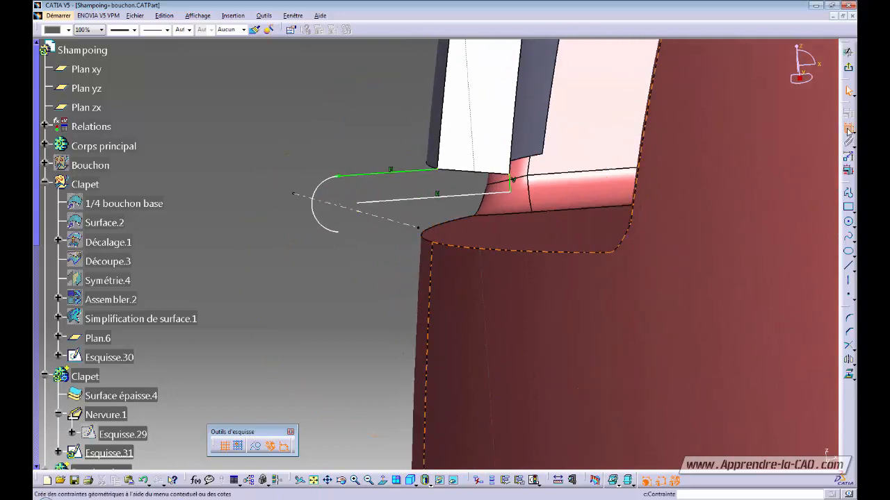
pyautogui.click(393, 200)
pyautogui.click(392, 171)
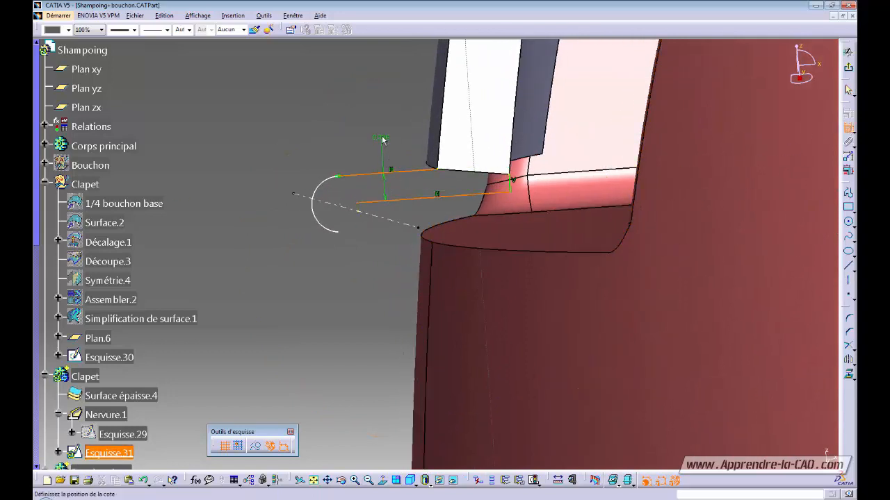
pyautogui.doubleClick(387, 130)
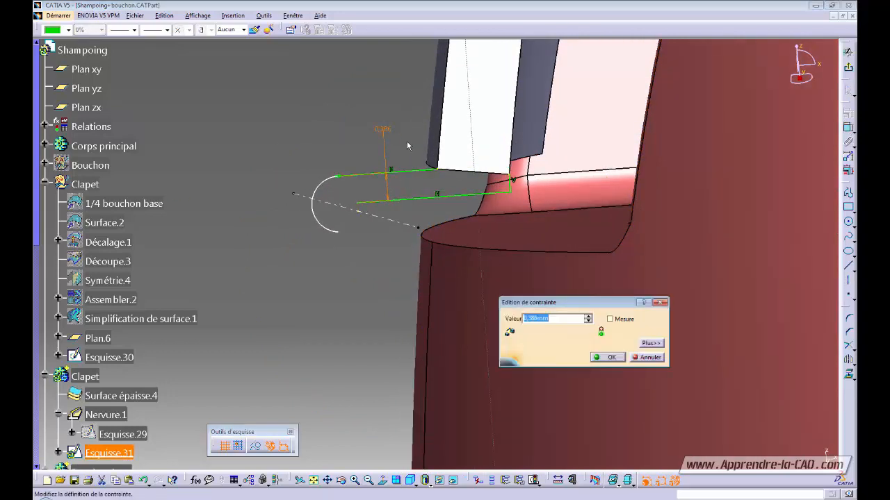
pyautogui.write('0.4')
pyautogui.press('Return')
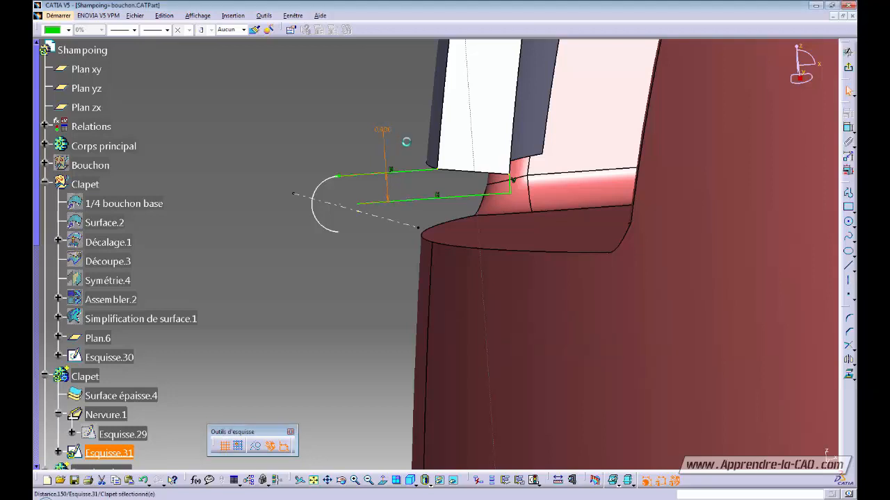
pyautogui.click(404, 144)
# - Constrain the arc's centre to be coincident with the construction point on the hinge axis
pyautogui.moveTo(379, 218); pyautogui.dragTo(377, 251, button='middle')
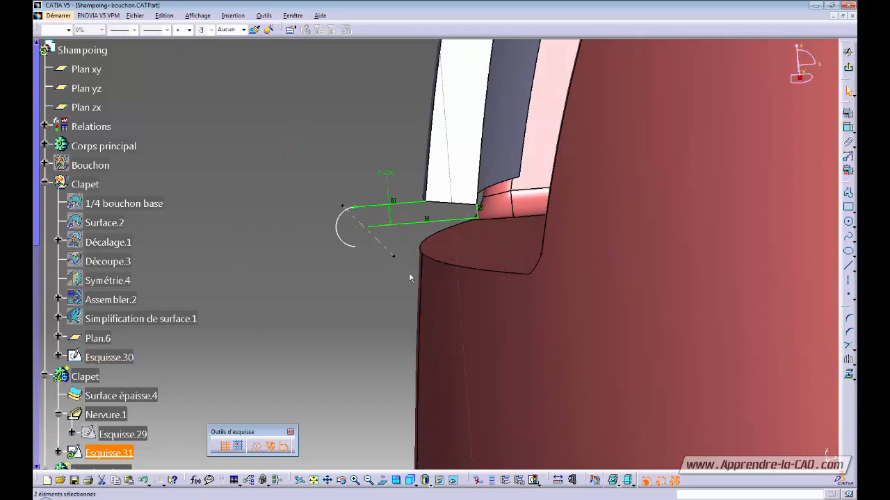
pyautogui.click(848, 114)
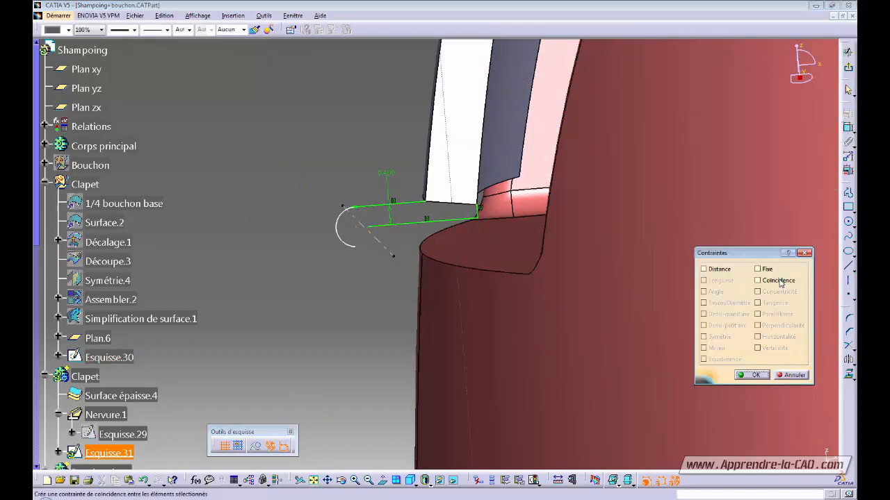
pyautogui.click(755, 376)
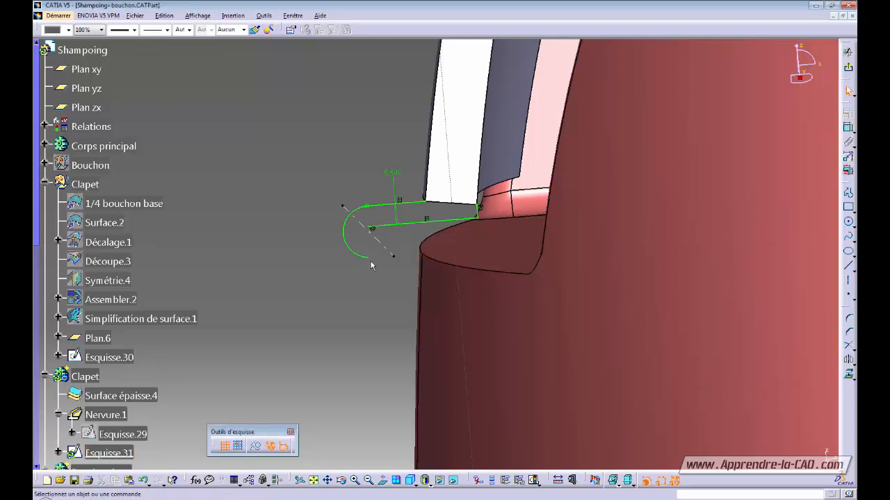
# - Draw a small circle of about 0.1 mm radius centred on the hinge axis point, passing through the lower horizontal line's free end
pyautogui.moveTo(366, 279)
pyautogui.mouseDown(button='middle')
pyautogui.moveTo(346, 256)
pyautogui.moveTo(424, 278)
pyautogui.moveTo(452, 308)
pyautogui.moveTo(483, 295)
pyautogui.moveTo(488, 224)
pyautogui.mouseUp(button='middle')
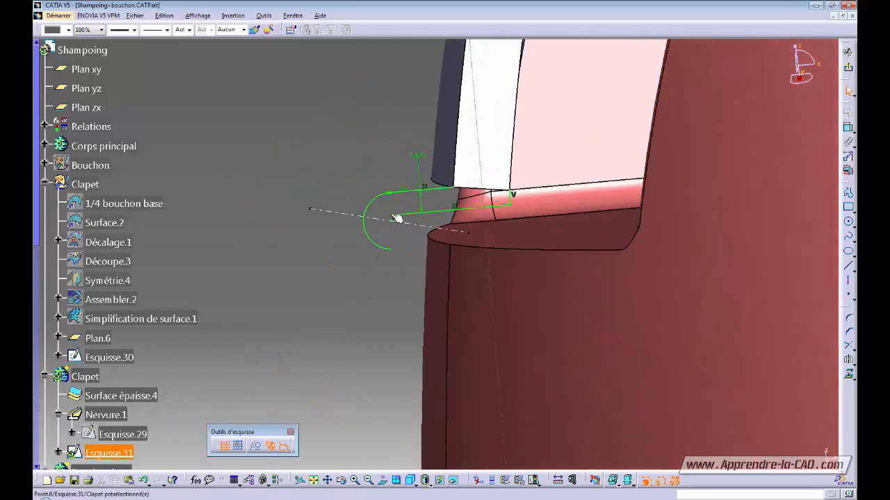
pyautogui.moveTo(394, 291)
pyautogui.mouseDown(button='middle')
pyautogui.moveTo(392, 308)
pyautogui.moveTo(526, 292)
pyautogui.mouseUp(button='middle')
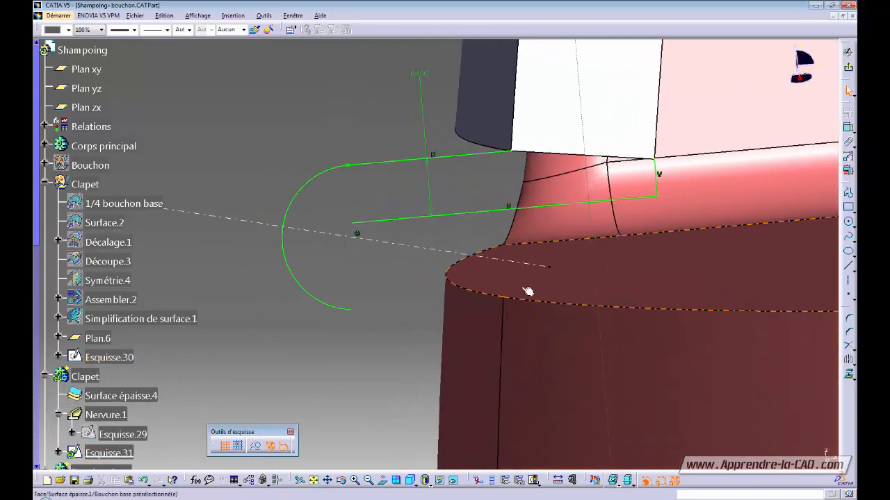
pyautogui.click(849, 222)
pyautogui.click(356, 234)
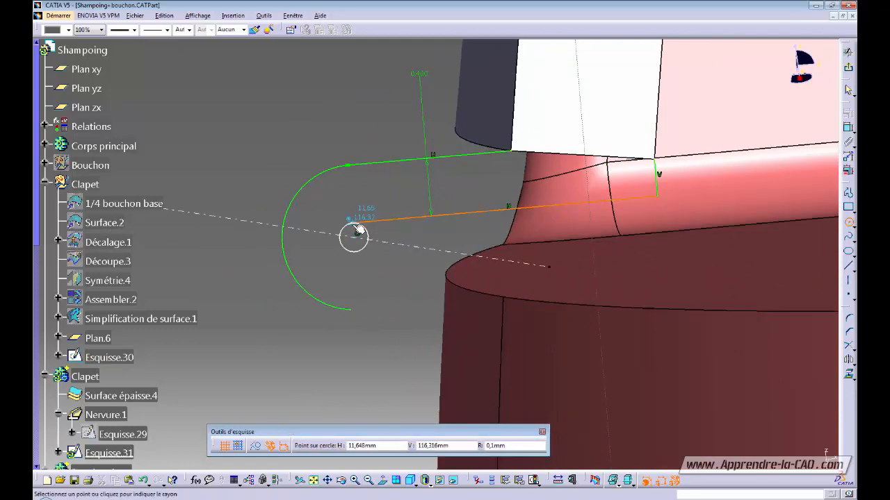
pyautogui.click(356, 231)
pyautogui.moveTo(357, 294)
pyautogui.mouseDown(button='middle')
pyautogui.moveTo(363, 330)
pyautogui.moveTo(349, 333)
pyautogui.moveTo(368, 342)
pyautogui.moveTo(359, 348)
pyautogui.moveTo(377, 310)
pyautogui.moveTo(416, 310)
pyautogui.mouseUp(button='middle')
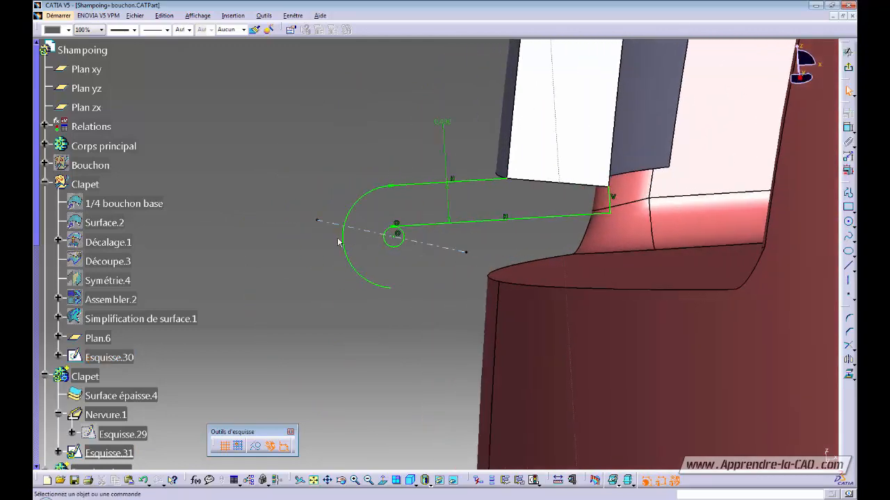
# - Draw a short horizontal line about 0.4 mm long from the small circle to the outer arc
pyautogui.click(848, 271)
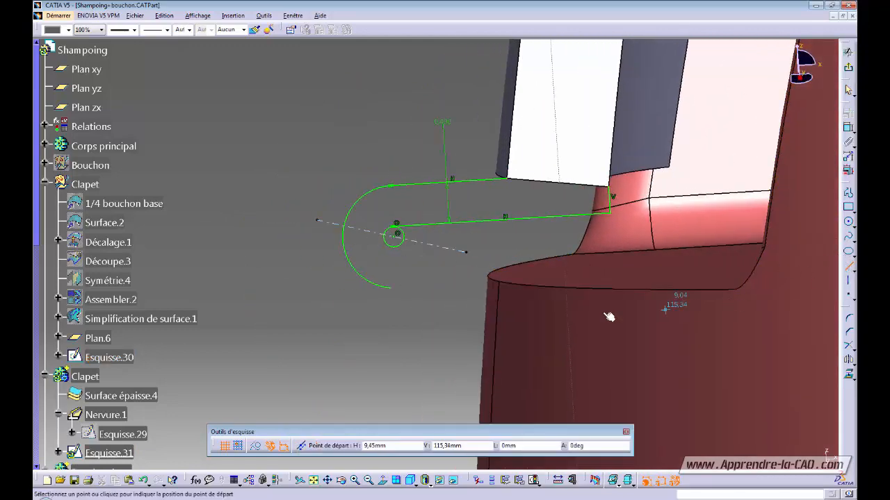
pyautogui.click(382, 239)
pyautogui.doubleClick(342, 238)
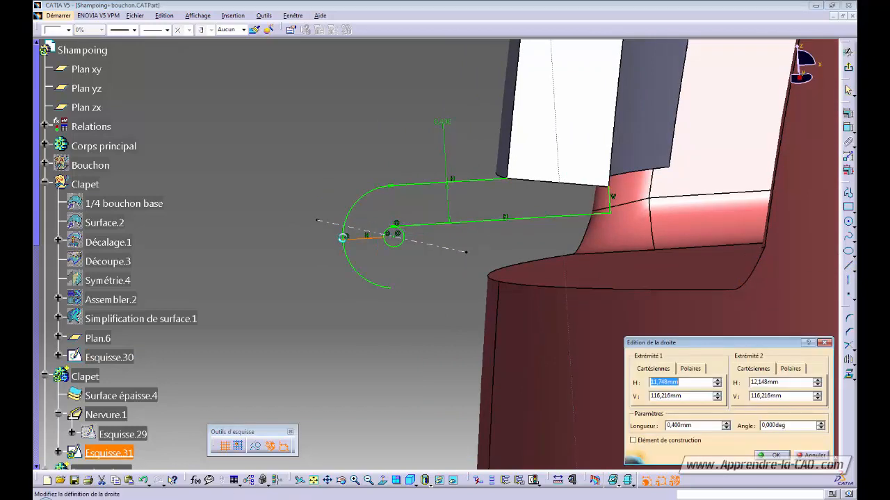
pyautogui.press('Return')
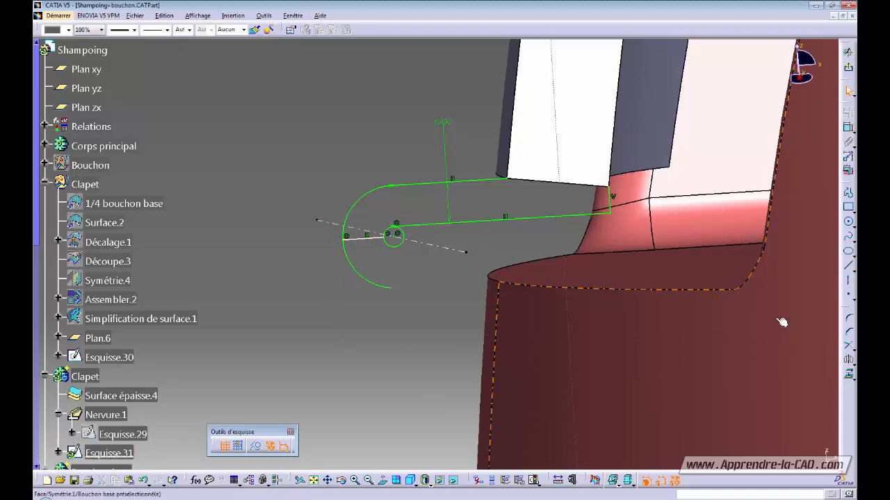
# - Trim the outer arc at the short horizontal line and the small circle to the piece joining that line and the lower horizontal line
pyautogui.click(848, 347)
pyautogui.click(348, 219)
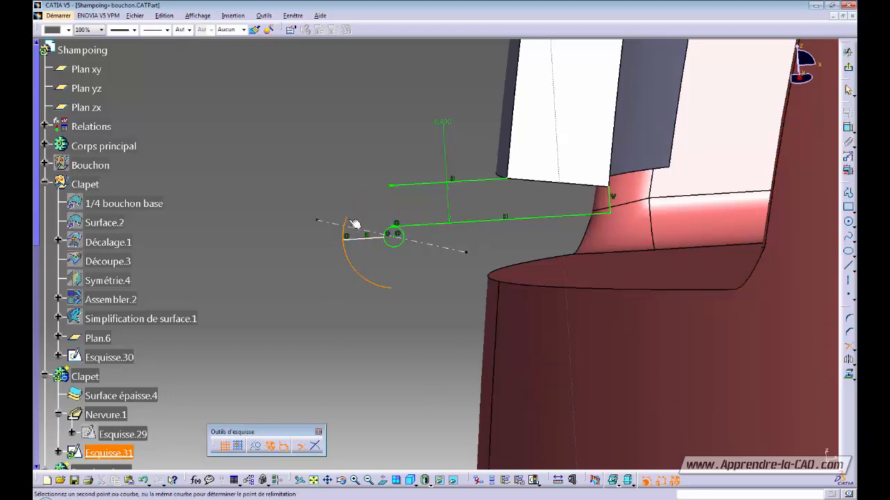
pyautogui.click(360, 241)
pyautogui.click(848, 346)
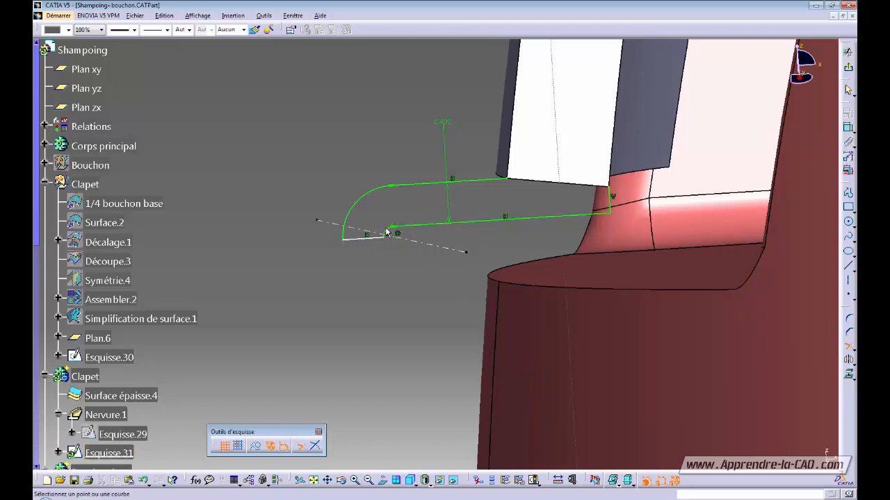
pyautogui.moveTo(360, 299); pyautogui.dragTo(361, 324, button='middle')
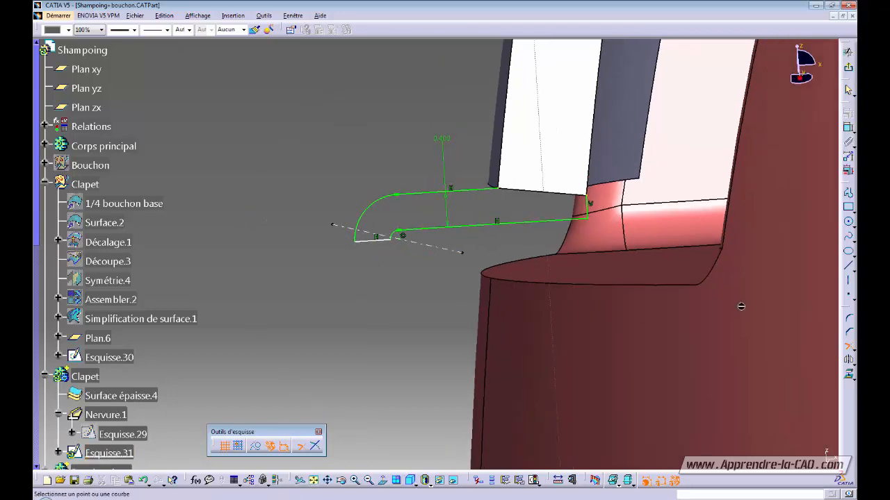
pyautogui.click(850, 352)
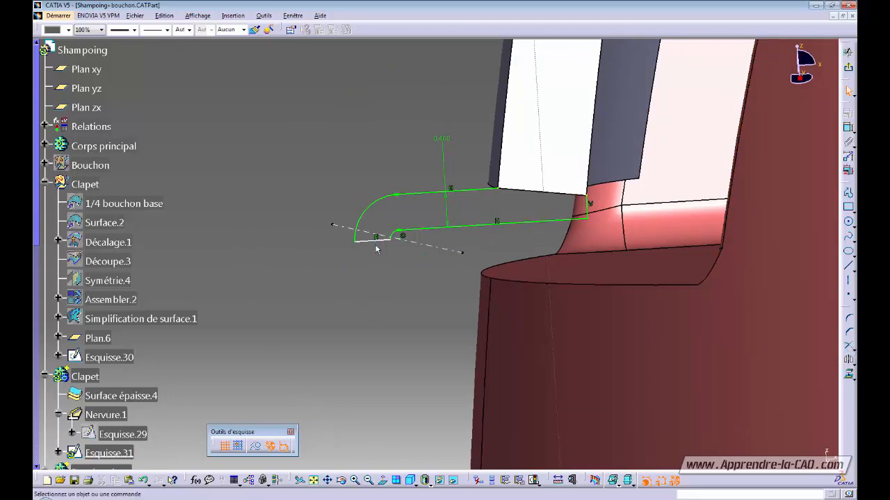
# - Constrain the short horizontal line of the hinge profile to be coincident with the point on the hinge axis
pyautogui.moveTo(371, 241); pyautogui.dragTo(374, 248)
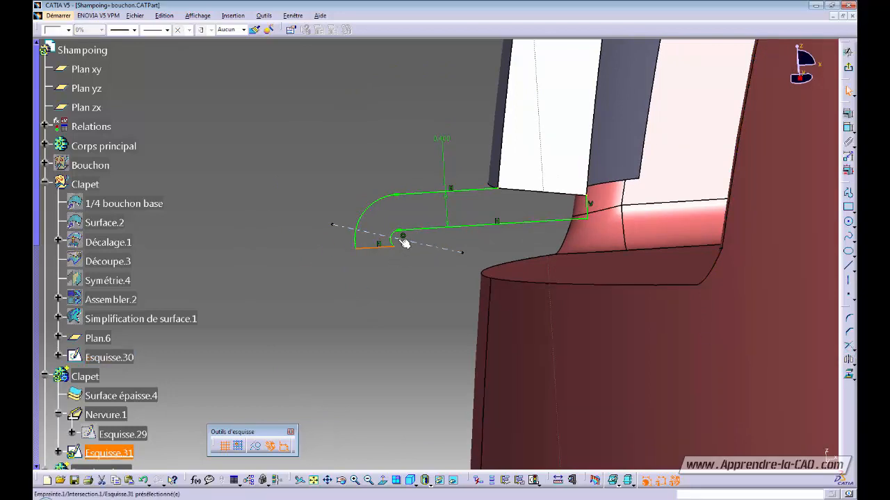
pyautogui.click(848, 113)
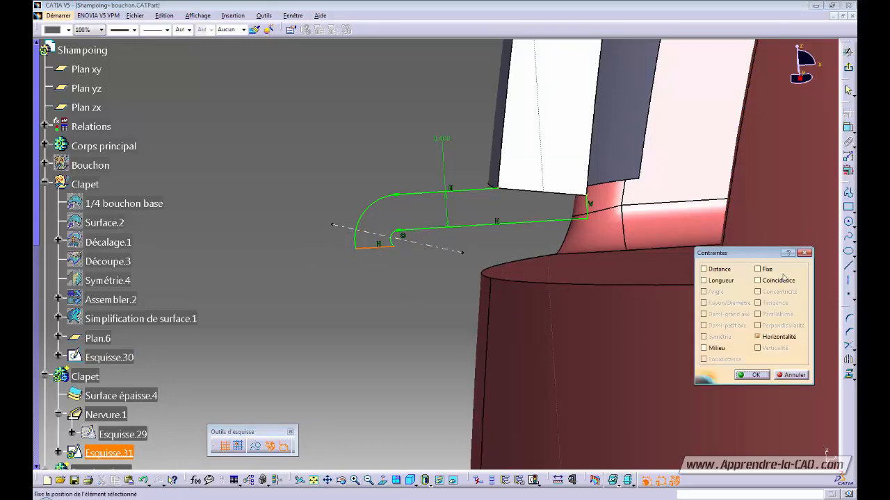
pyautogui.click(755, 375)
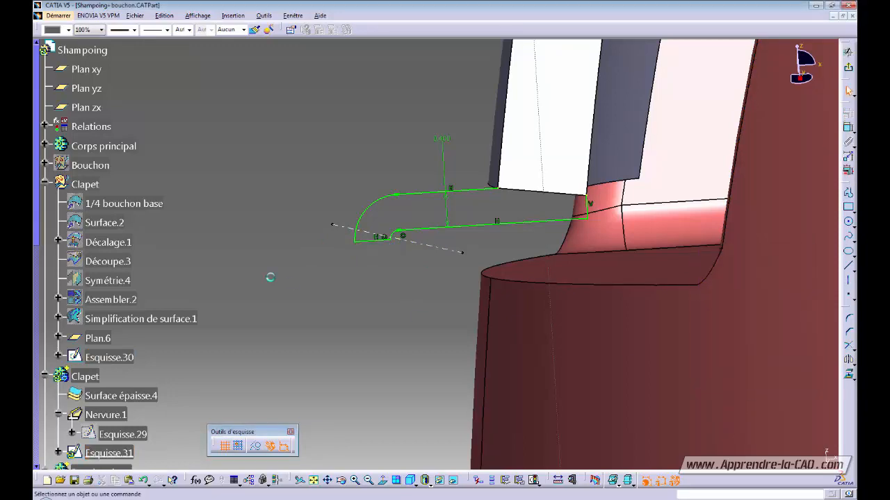
# - Trim the upper horizontal line and the short vertical end line to a common corner, closing the hinge profile, and exit the sketch
pyautogui.moveTo(270, 276); pyautogui.dragTo(316, 341, button='middle')
pyautogui.moveTo(346, 313)
pyautogui.mouseDown(button='middle')
pyautogui.moveTo(369, 324)
pyautogui.moveTo(361, 324)
pyautogui.moveTo(360, 359)
pyautogui.moveTo(337, 313)
pyautogui.moveTo(355, 340)
pyautogui.moveTo(419, 355)
pyautogui.moveTo(338, 314)
pyautogui.moveTo(341, 331)
pyautogui.moveTo(364, 343)
pyautogui.mouseUp(button='middle')
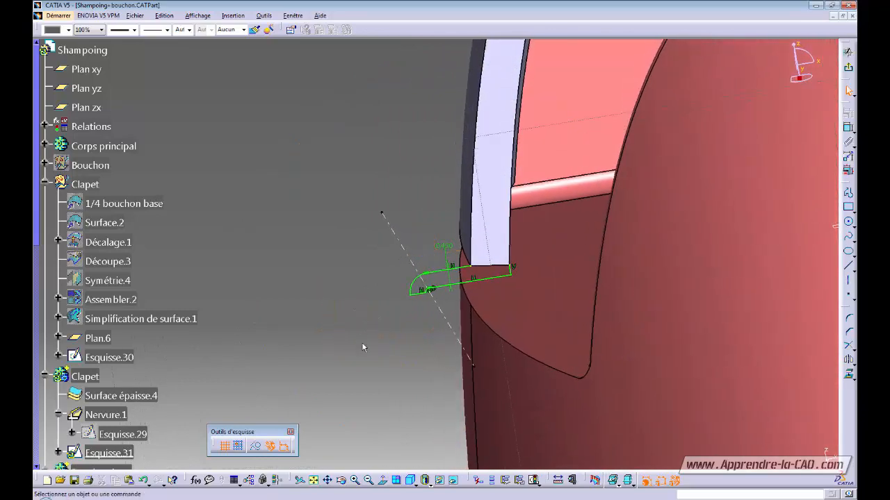
pyautogui.moveTo(374, 232); pyautogui.dragTo(321, 300, button='middle')
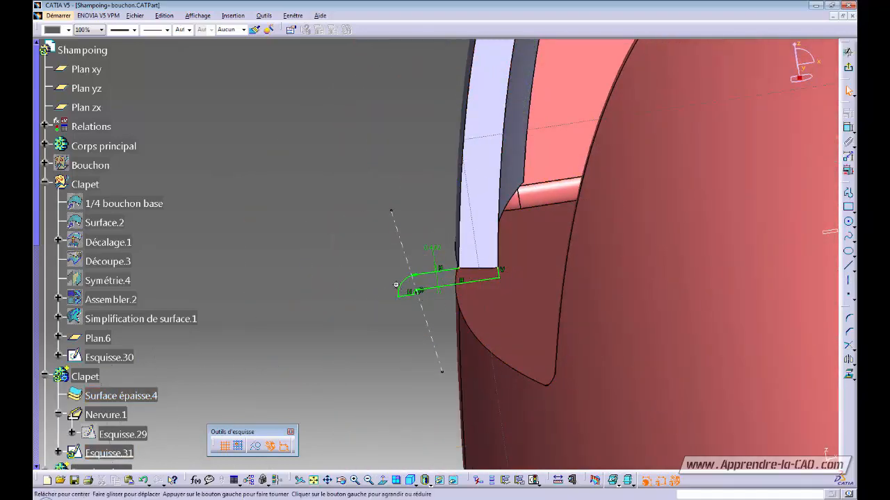
pyautogui.moveTo(484, 276); pyautogui.dragTo(331, 281, button='middle')
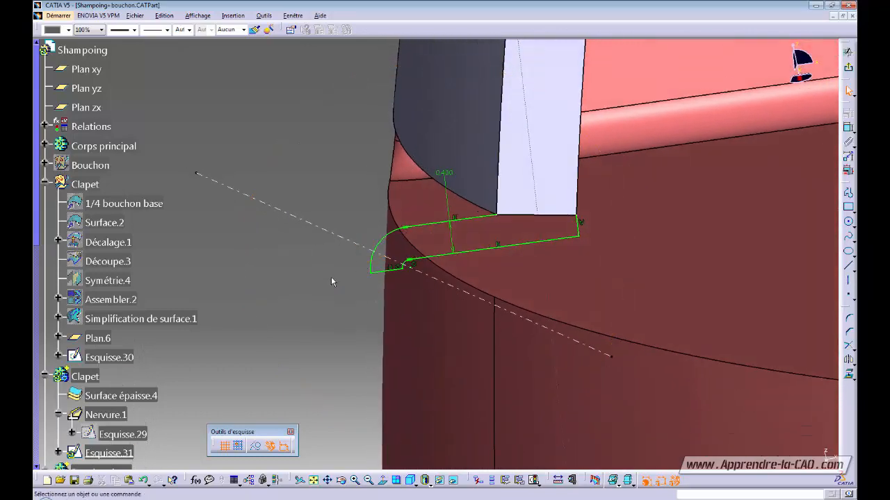
pyautogui.click(848, 128)
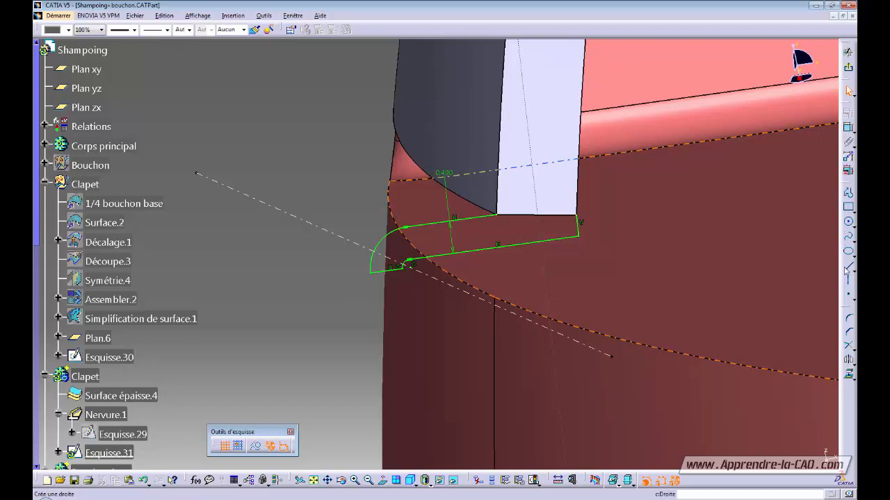
pyautogui.click(849, 347)
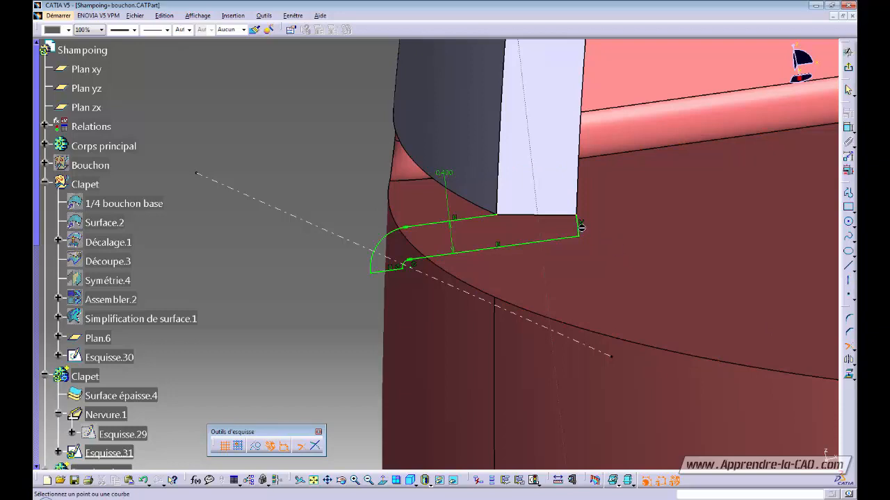
pyautogui.click(581, 229)
pyautogui.click(483, 218)
pyautogui.moveTo(596, 230); pyautogui.dragTo(605, 285, button='middle')
pyautogui.click(849, 68)
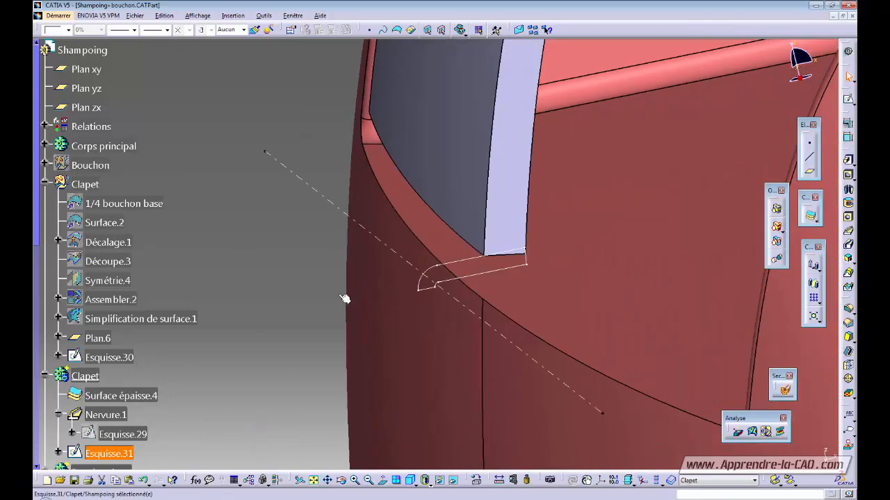
# - Insert a new body in the part and rename it Demi charnière
pyautogui.moveTo(452, 297); pyautogui.dragTo(367, 280, button='middle')
pyautogui.moveTo(477, 288); pyautogui.dragTo(623, 343, button='middle')
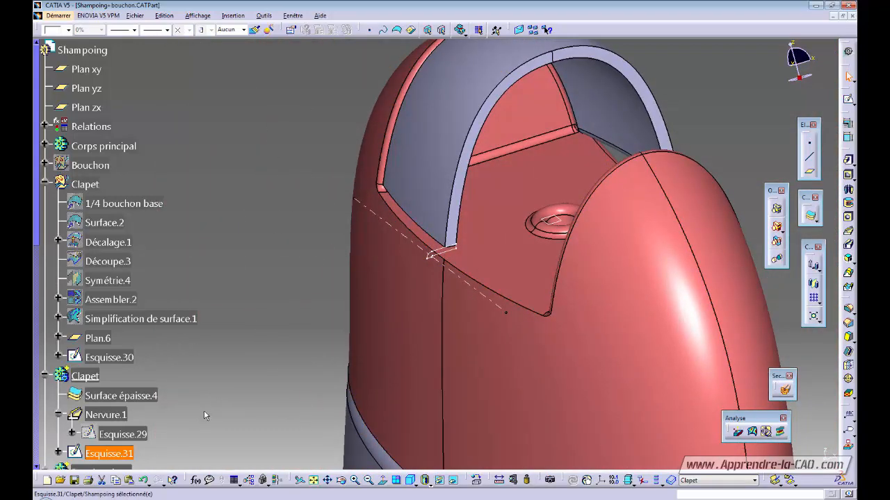
pyautogui.doubleClick(111, 456)
pyautogui.click(197, 15)
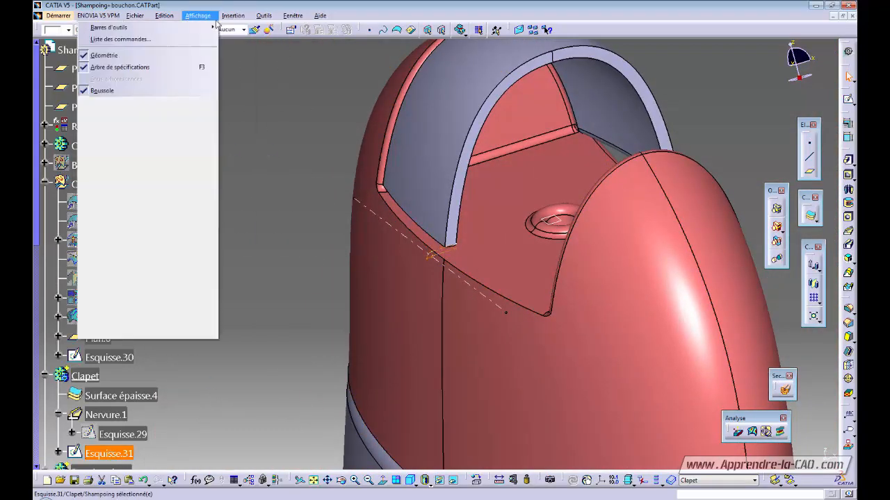
pyautogui.moveTo(235, 20)
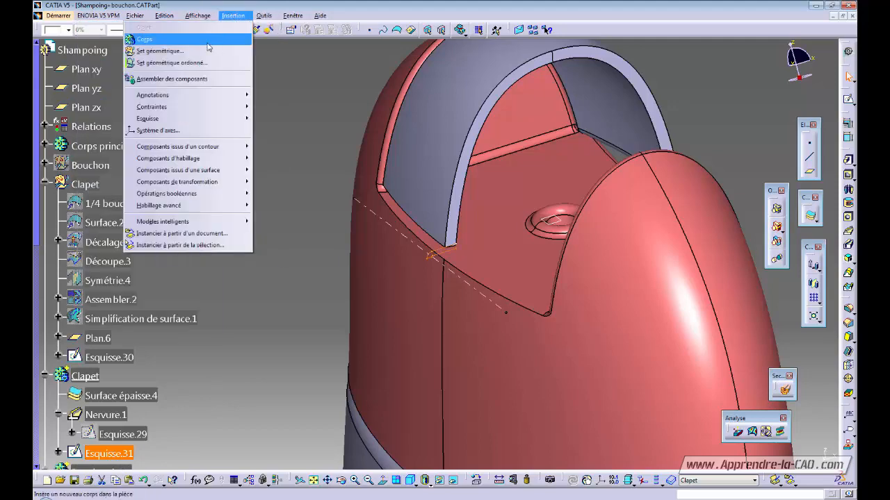
pyautogui.click(208, 39)
pyautogui.moveTo(36, 215); pyautogui.dragTo(36, 338)
pyautogui.click(216, 210)
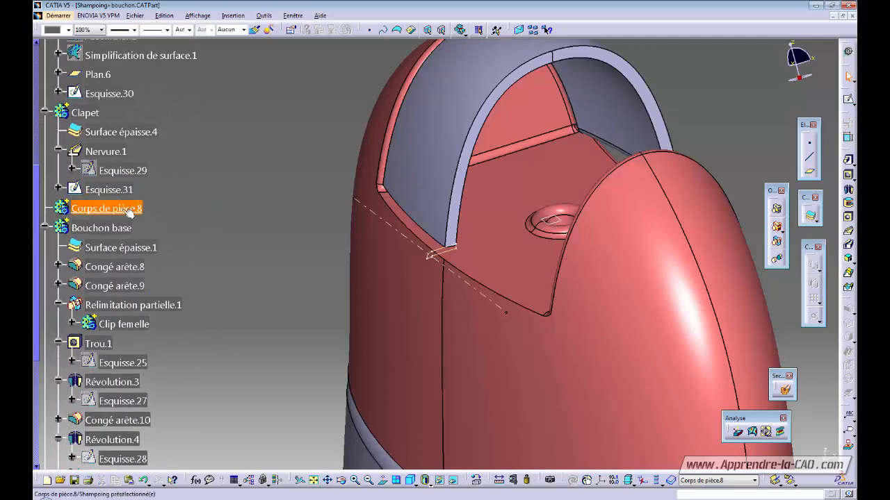
pyautogui.hotkey('alt', 'Return')
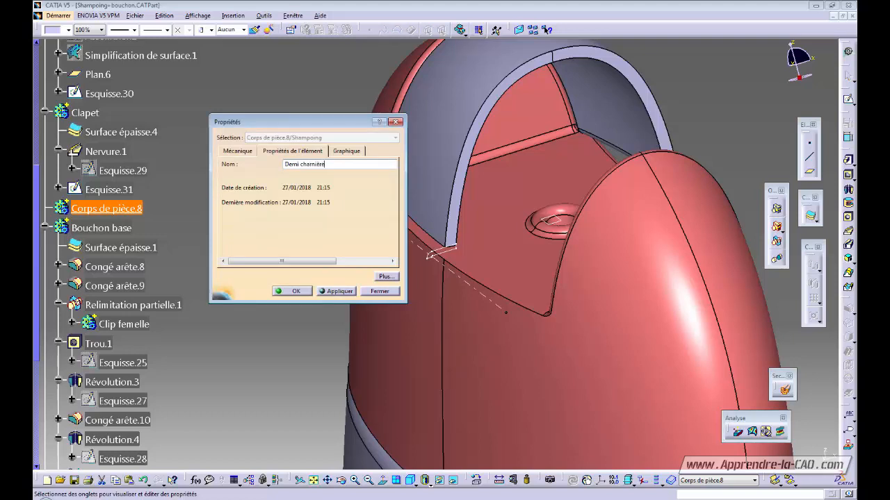
pyautogui.press('Return')
pyautogui.click(235, 241)
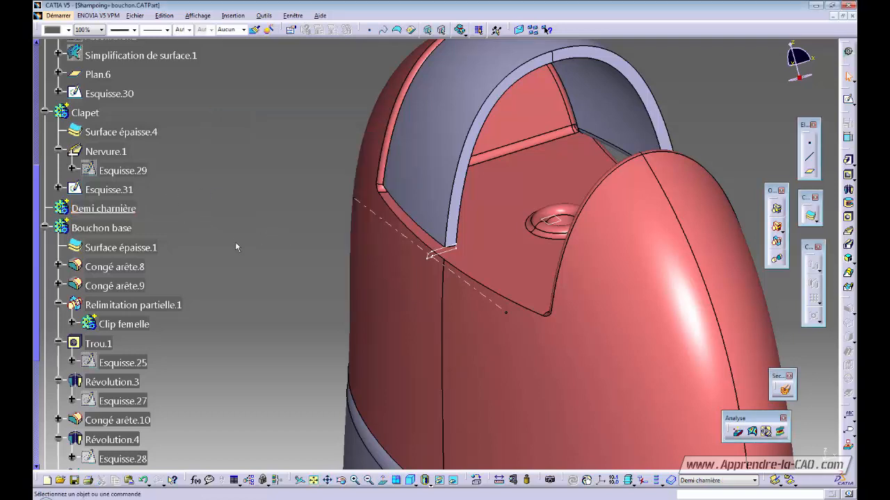
# - Move the hinge profile sketch Esquisse.31 from the Clapet body into the Demi charnière body
pyautogui.rightClick(107, 189)
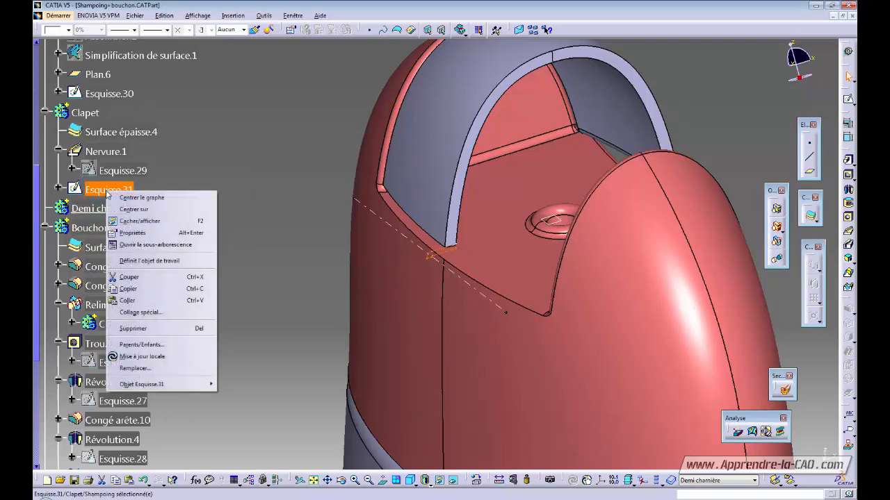
pyautogui.moveTo(186, 387)
pyautogui.click(229, 423)
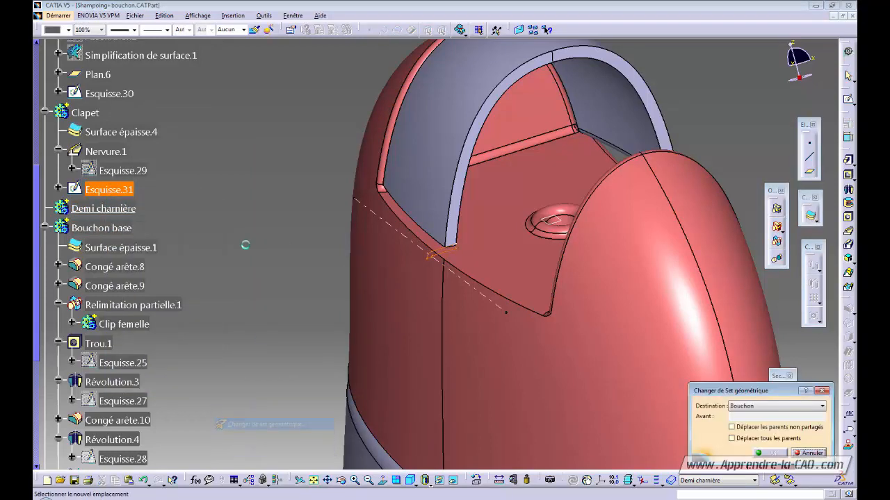
pyautogui.click(128, 209)
pyautogui.click(759, 452)
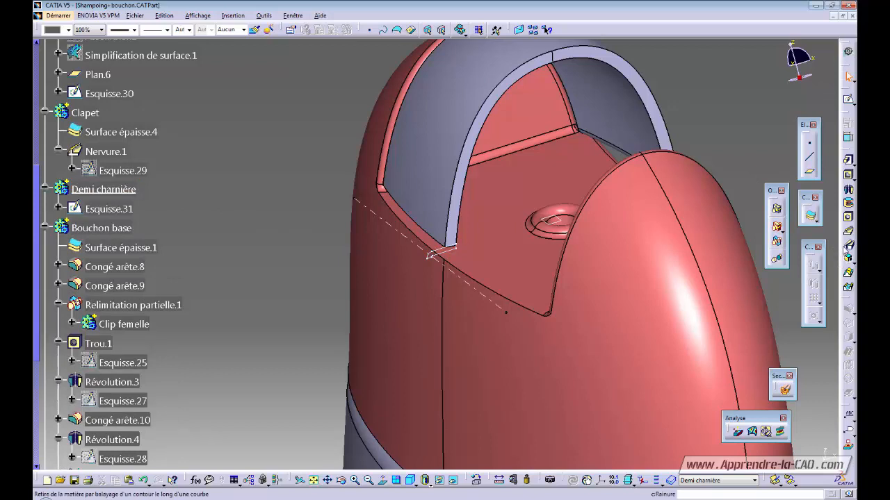
pyautogui.click(847, 231)
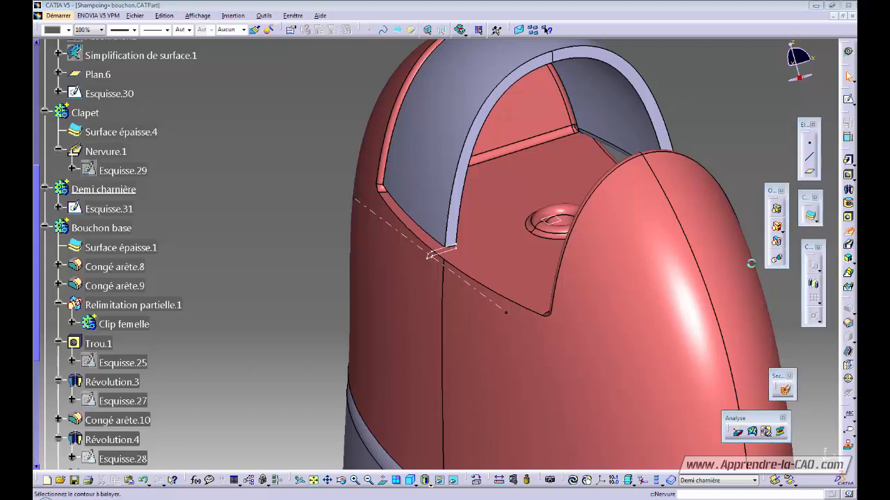
pyautogui.click(443, 255)
pyautogui.click(388, 232)
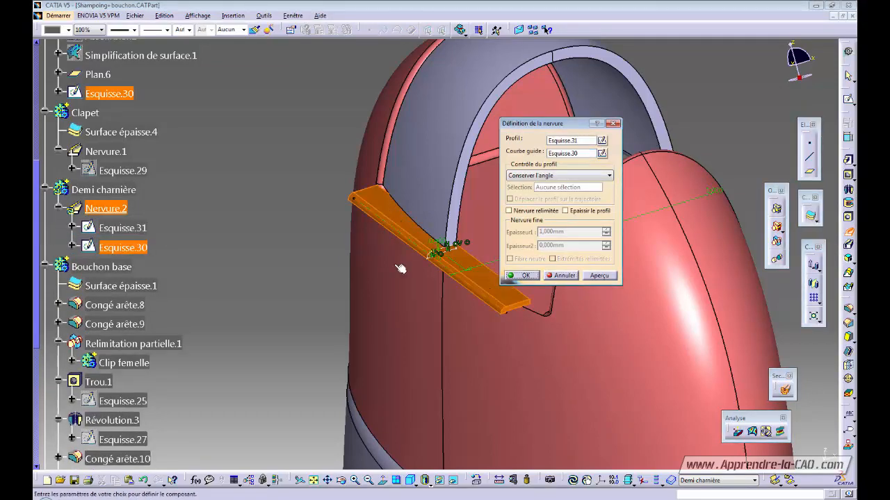
pyautogui.moveTo(401, 268); pyautogui.dragTo(455, 289, button='middle')
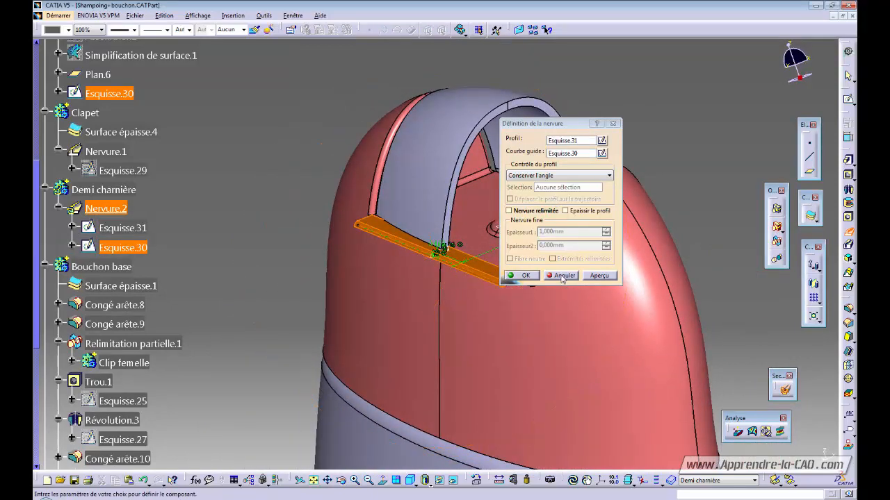
pyautogui.click(563, 276)
# - Try to extrude the hinge profile Esquisse.31 up to the flap's side face with the limit type Jusqu'à la surface
pyautogui.moveTo(566, 280); pyautogui.dragTo(577, 264, button='middle')
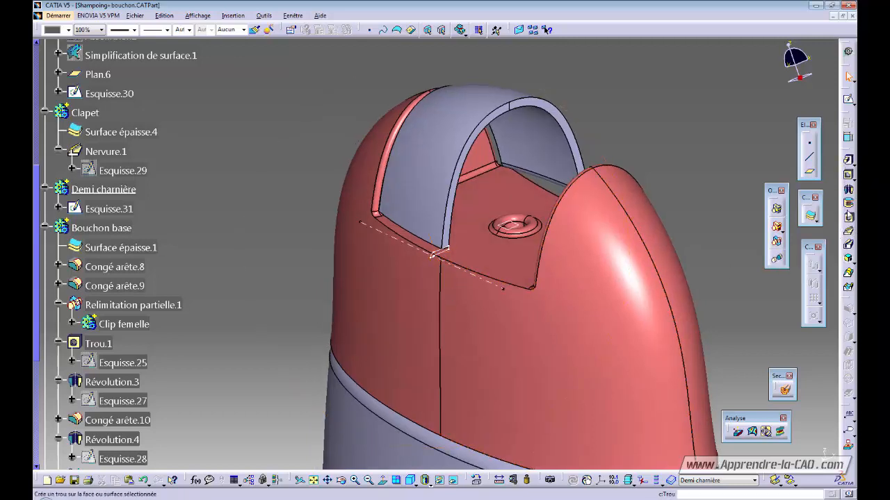
pyautogui.click(434, 253)
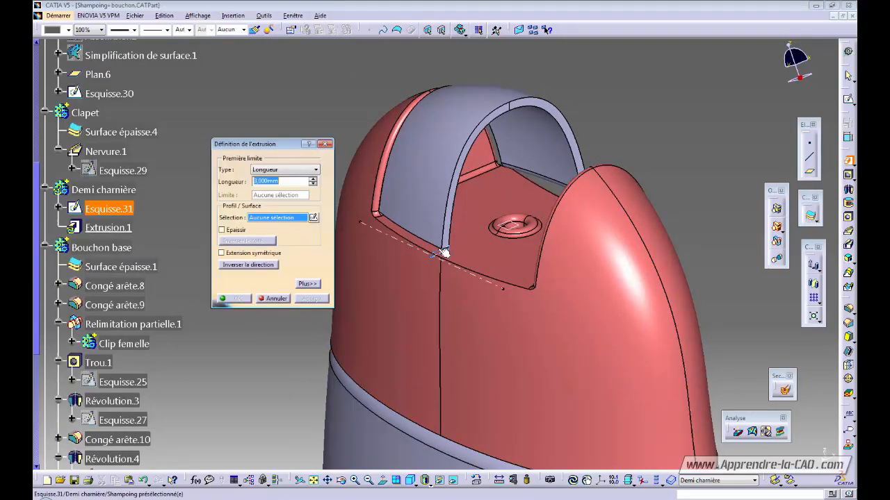
pyautogui.moveTo(423, 283); pyautogui.dragTo(377, 308, button='middle')
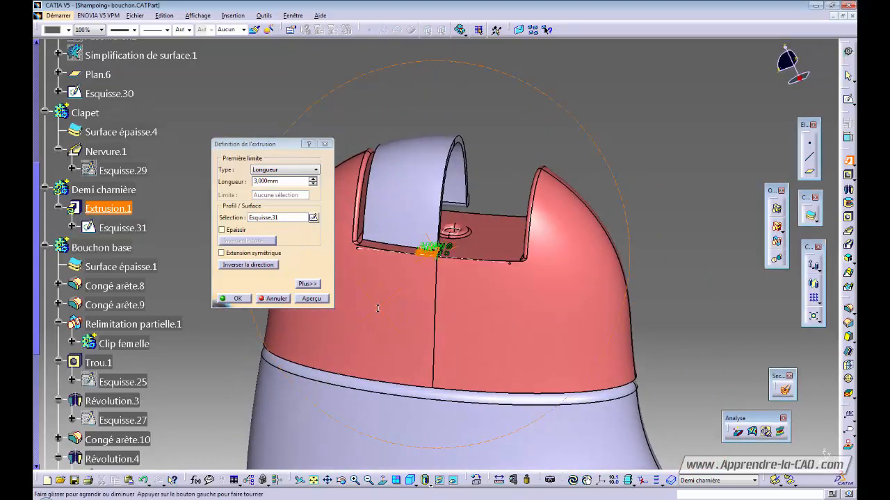
pyautogui.click(282, 169)
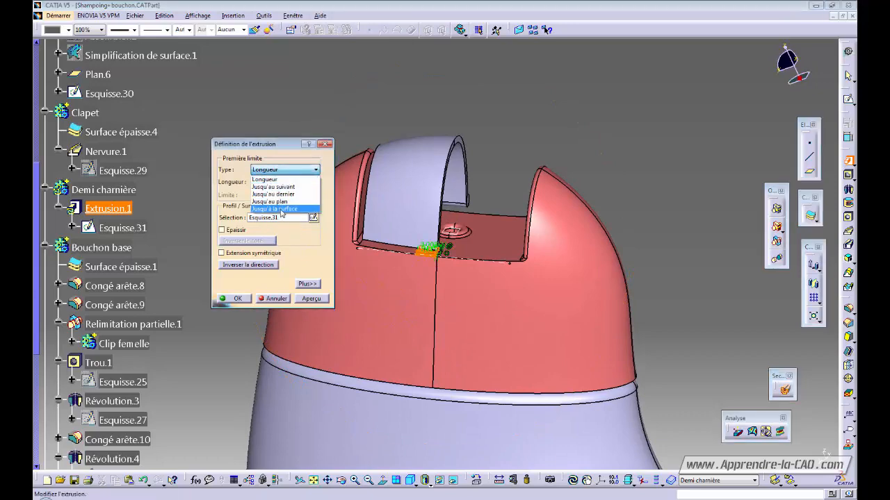
pyautogui.click(281, 208)
pyautogui.moveTo(377, 299); pyautogui.dragTo(453, 294, button='middle')
pyautogui.click(431, 294)
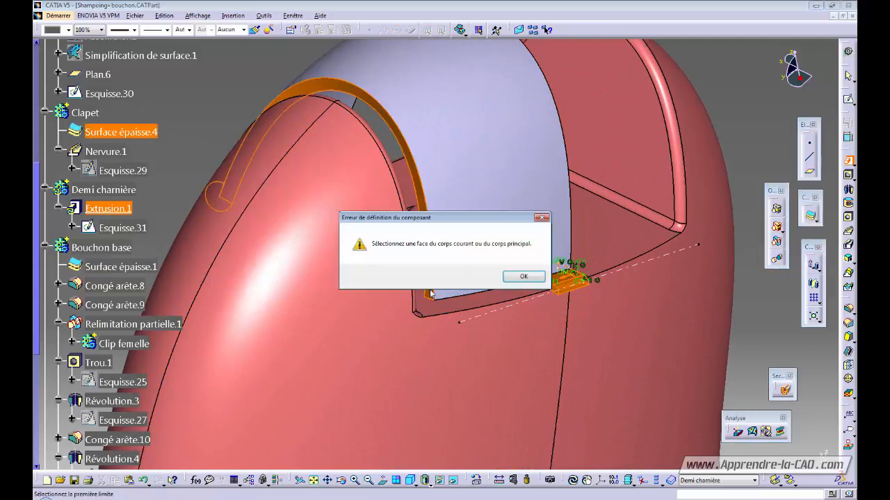
pyautogui.click(532, 276)
pyautogui.click(297, 174)
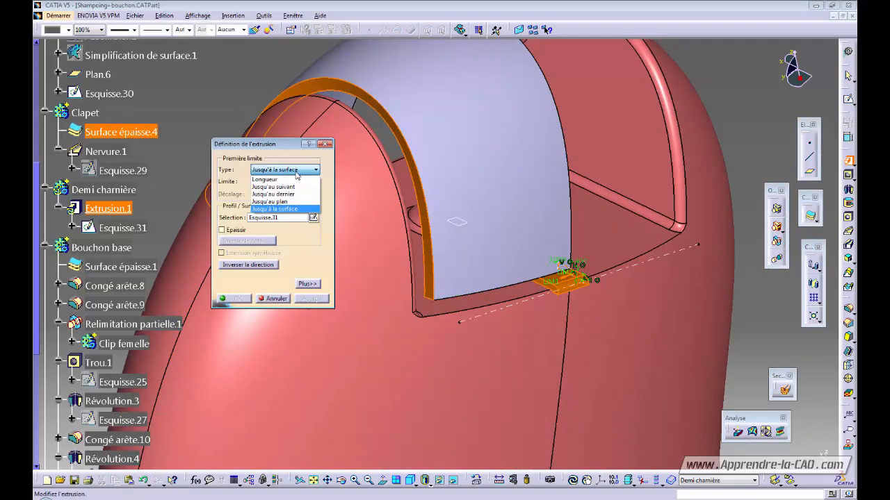
pyautogui.click(280, 297)
pyautogui.keyDown('ctrl'); pyautogui.moveTo(306, 321); pyautogui.dragTo(306, 338, button='middle'); pyautogui.keyUp('ctrl')
pyautogui.click(282, 298)
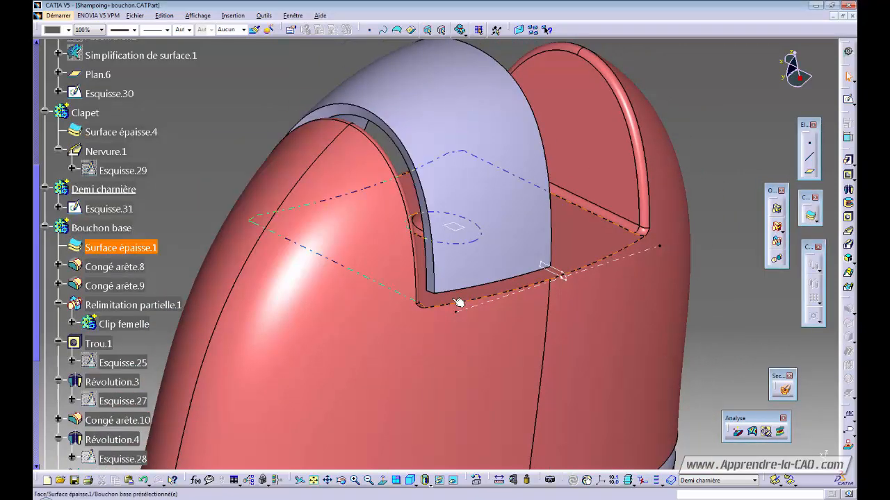
pyautogui.keyDown('ctrl'); pyautogui.moveTo(459, 303); pyautogui.dragTo(467, 335, button='middle'); pyautogui.keyUp('ctrl')
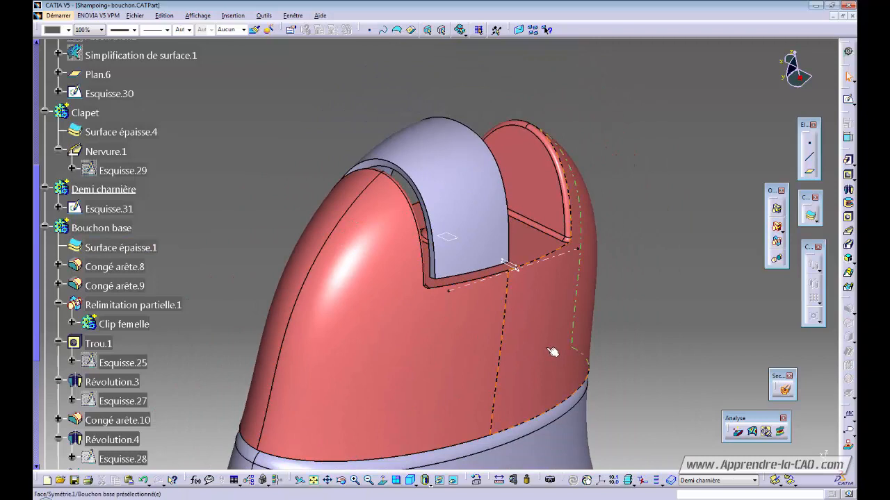
pyautogui.click(810, 173)
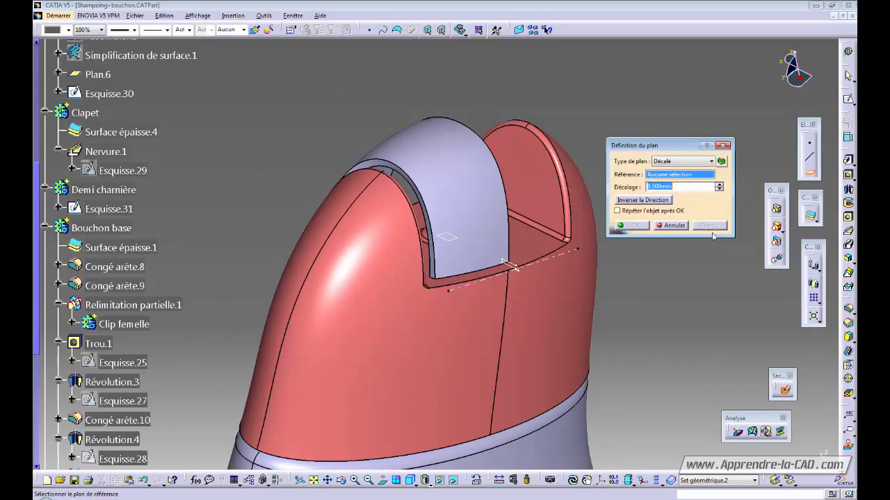
pyautogui.click(675, 162)
pyautogui.click(673, 178)
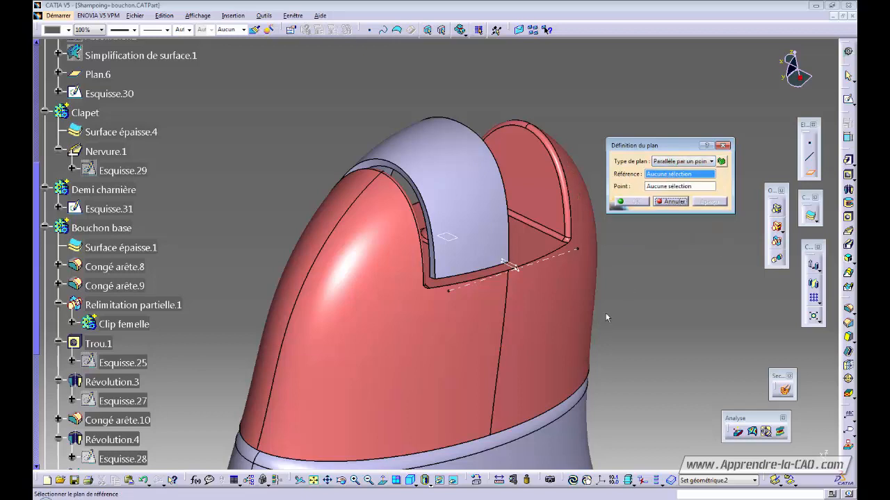
pyautogui.click(680, 205)
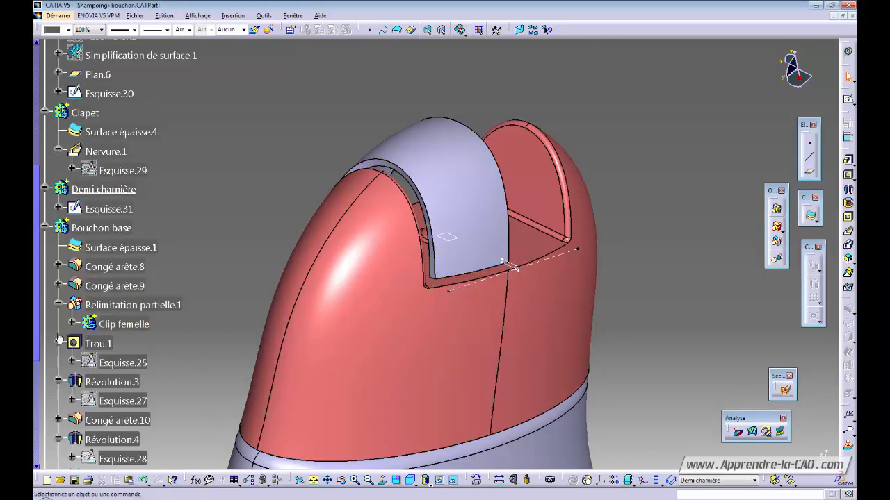
# - In the Clapet geometrical set, create a plane parallel to Plan.4 through the lower corner vertex of the flap's side
pyautogui.moveTo(40, 310); pyautogui.dragTo(40, 182)
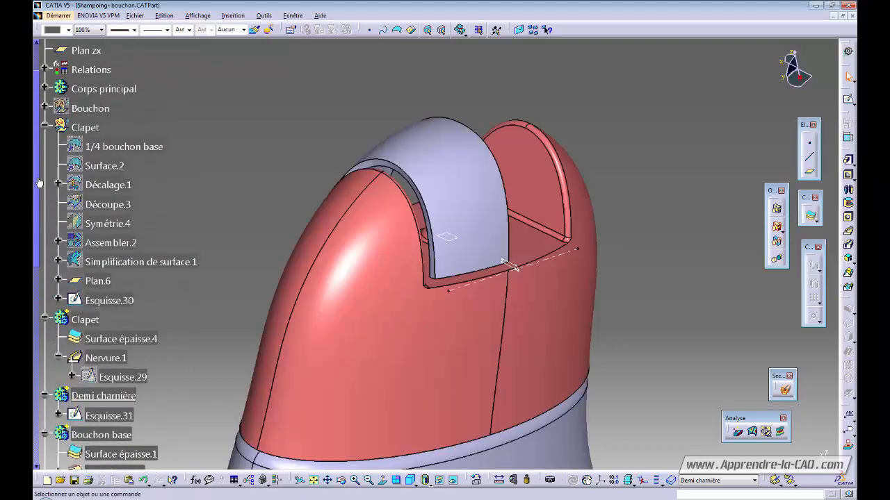
pyautogui.rightClick(85, 127)
pyautogui.click(122, 179)
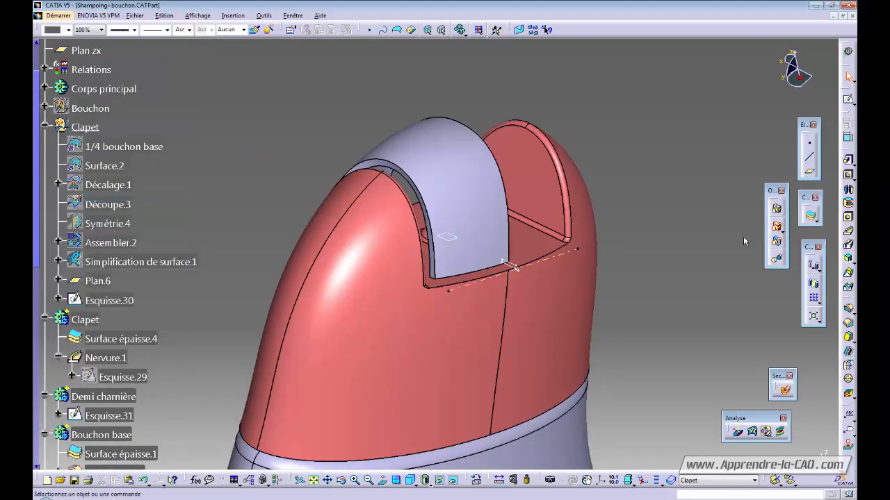
pyautogui.click(810, 174)
pyautogui.click(684, 162)
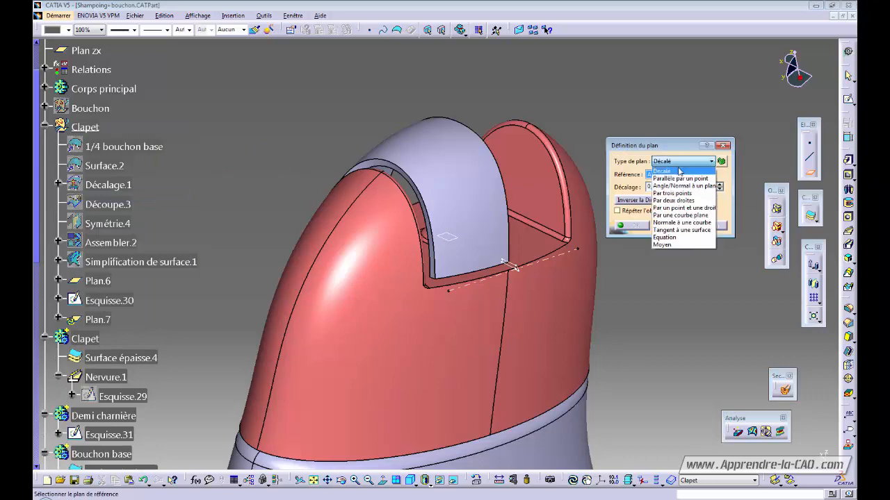
pyautogui.click(677, 178)
pyautogui.keyDown('ctrl'); pyautogui.moveTo(663, 319); pyautogui.dragTo(650, 354, button='middle'); pyautogui.keyUp('ctrl')
pyautogui.click(453, 479)
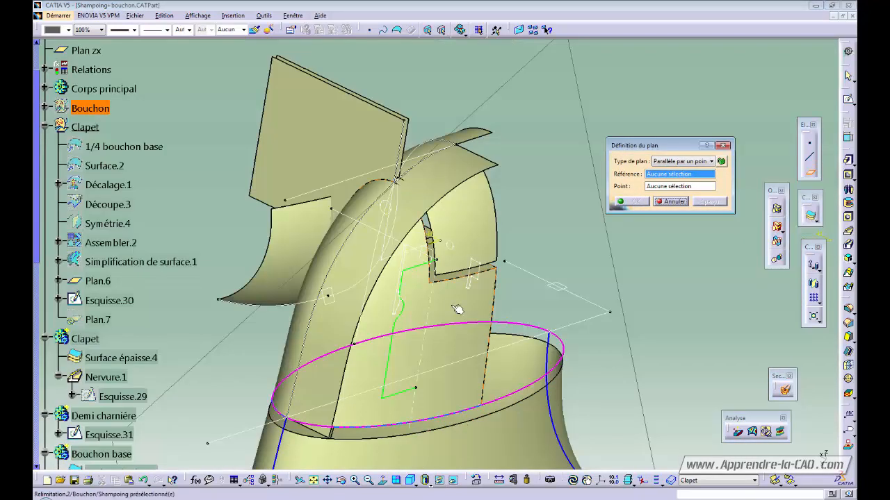
pyautogui.click(425, 260)
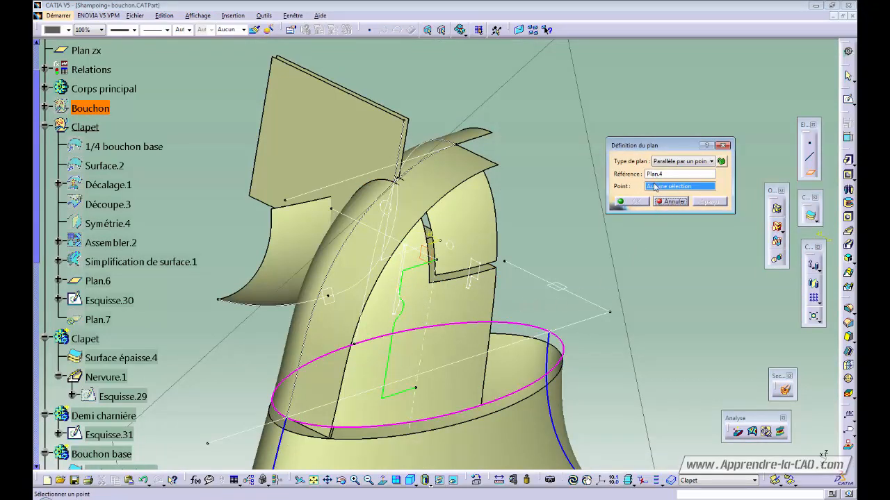
pyautogui.click(452, 479)
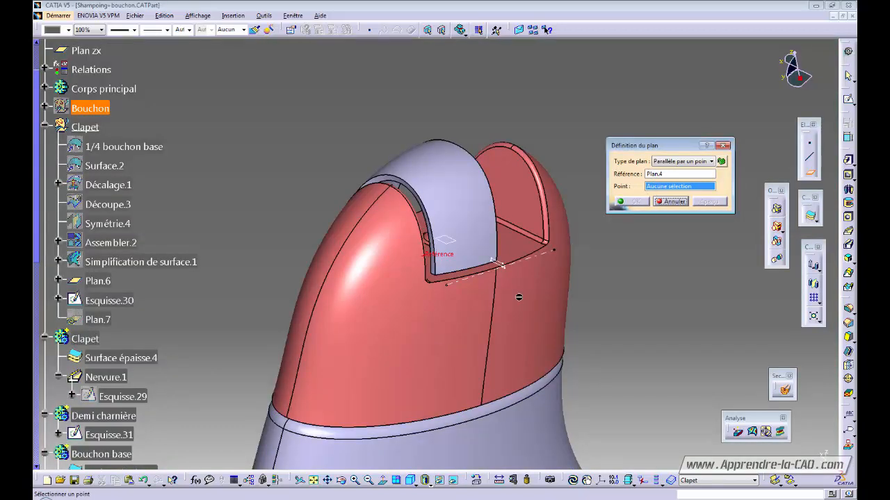
pyautogui.click(442, 279)
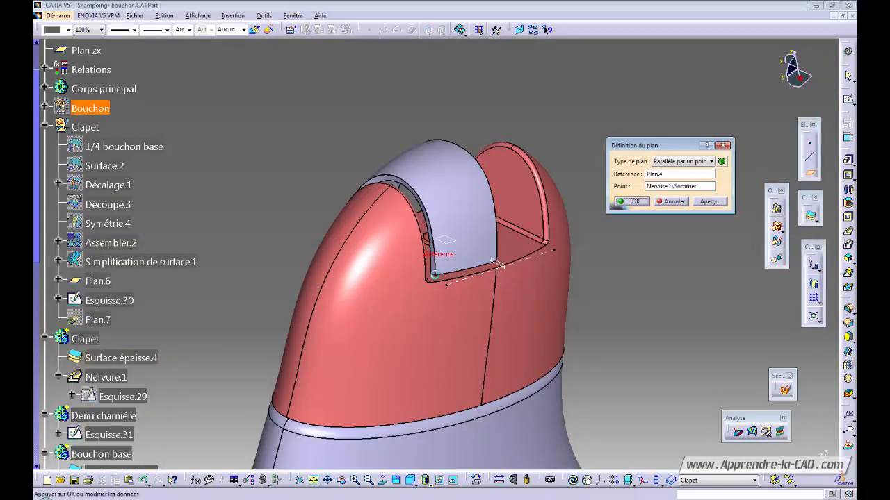
pyautogui.click(630, 208)
# - Make Demi charnière the work object and extrude Esquisse.31 with the limit type Jusqu'au plan up to Plan.7
pyautogui.moveTo(516, 348); pyautogui.dragTo(602, 276, button='middle')
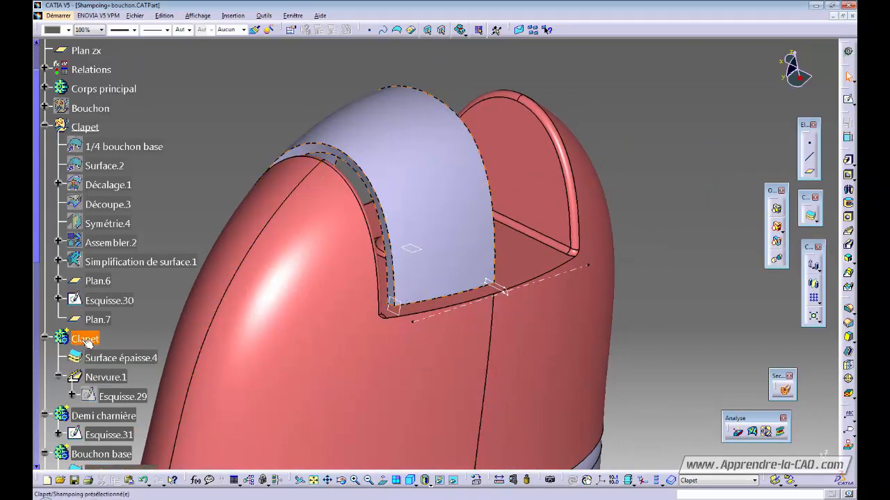
pyautogui.rightClick(104, 416)
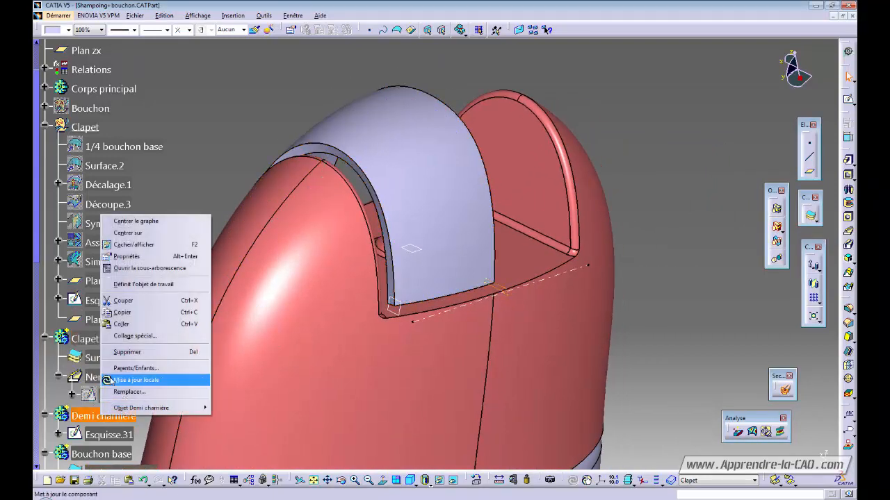
pyautogui.click(139, 287)
pyautogui.click(736, 266)
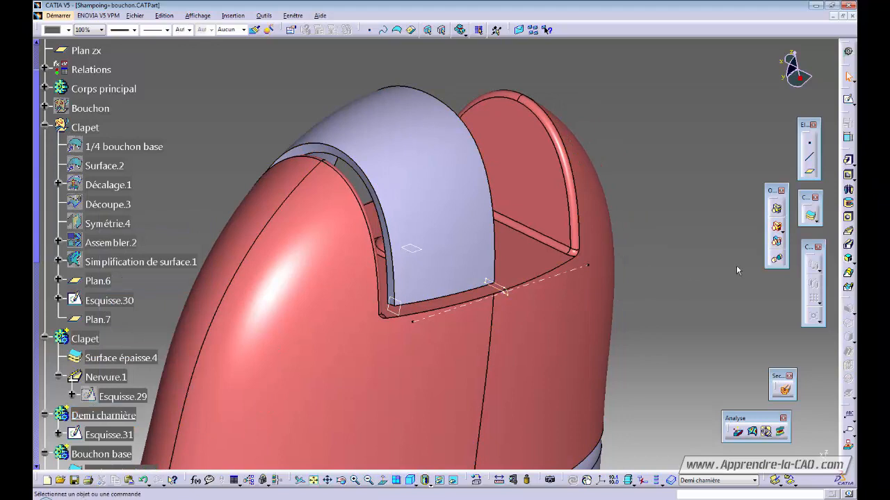
pyautogui.click(849, 163)
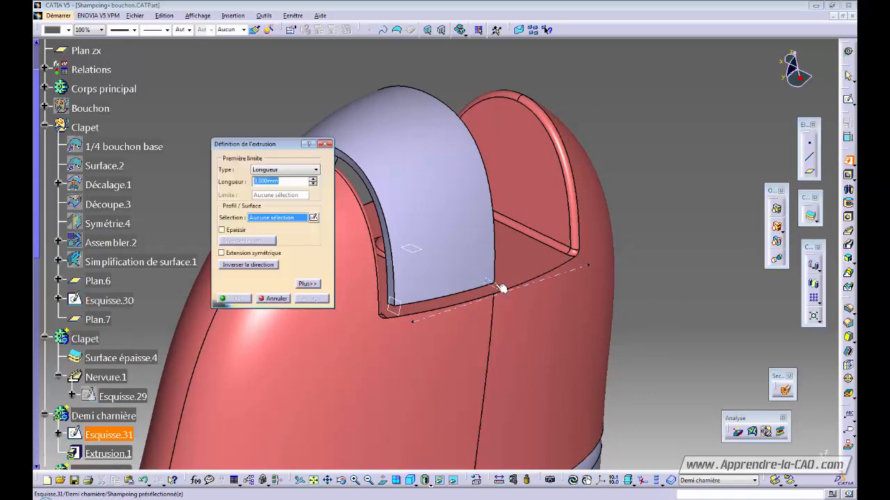
pyautogui.click(500, 286)
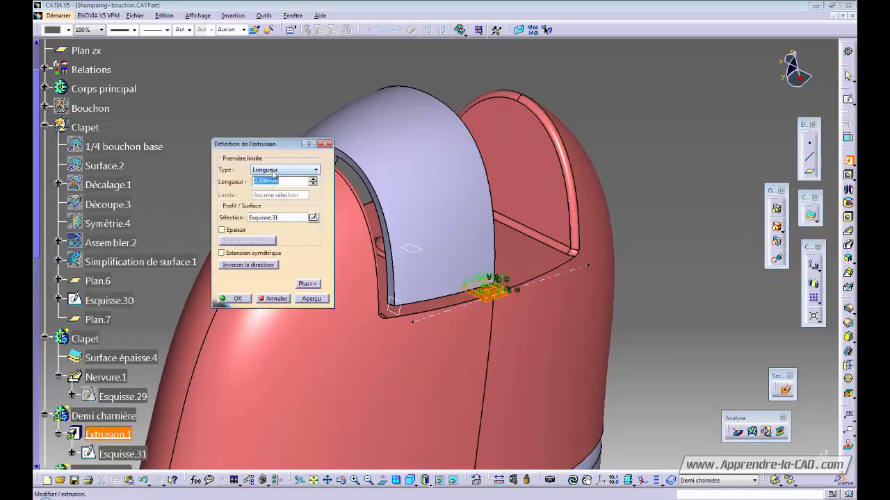
pyautogui.click(273, 171)
pyautogui.click(271, 201)
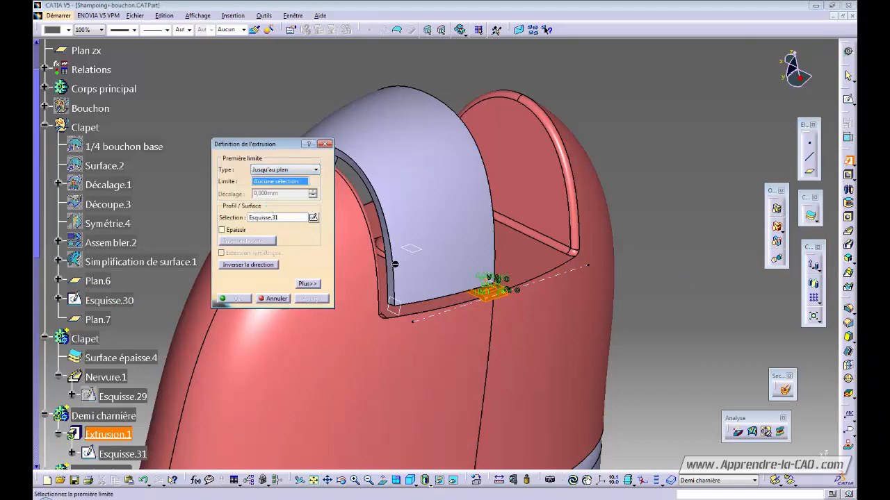
pyautogui.click(393, 306)
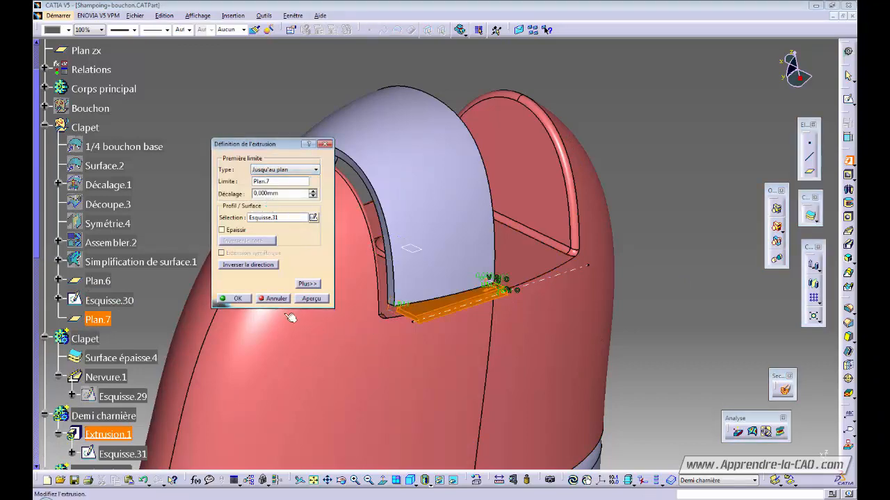
pyautogui.click(240, 301)
# - Try to set the offset of Plan.6 to 1 mm
pyautogui.moveTo(441, 359); pyautogui.dragTo(384, 290, button='middle')
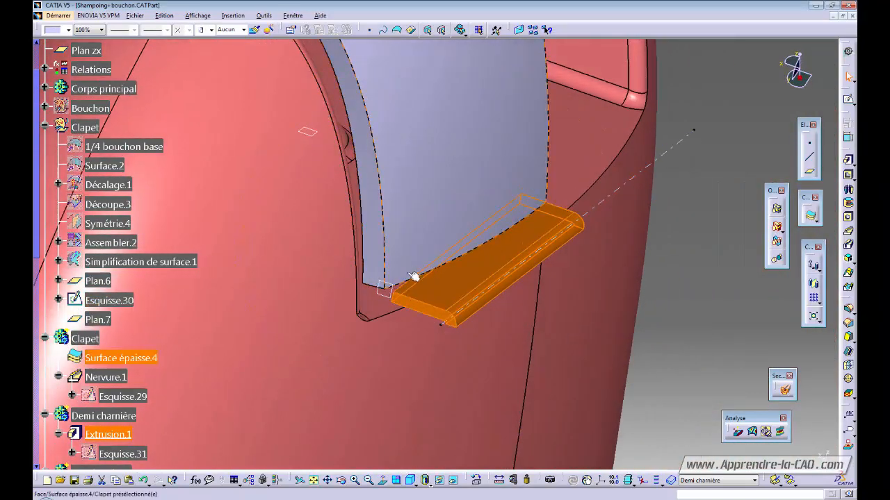
pyautogui.click(693, 285)
pyautogui.moveTo(582, 324); pyautogui.dragTo(542, 258, button='middle')
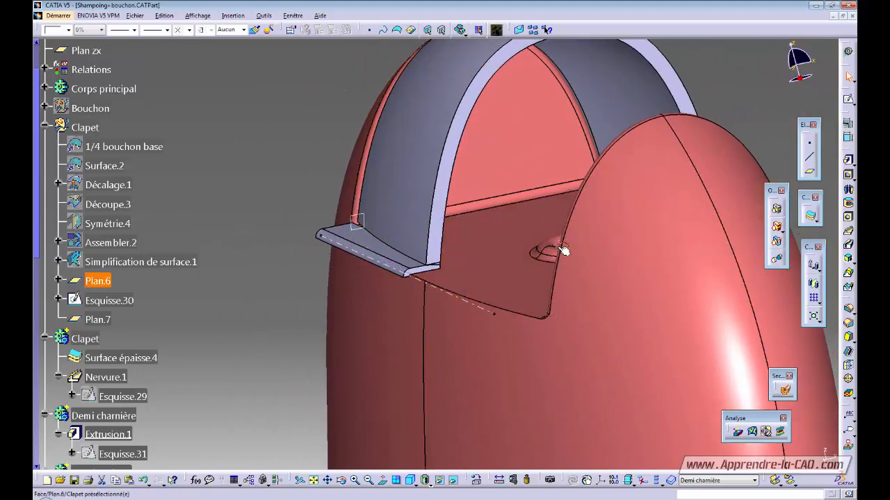
pyautogui.doubleClick(562, 250)
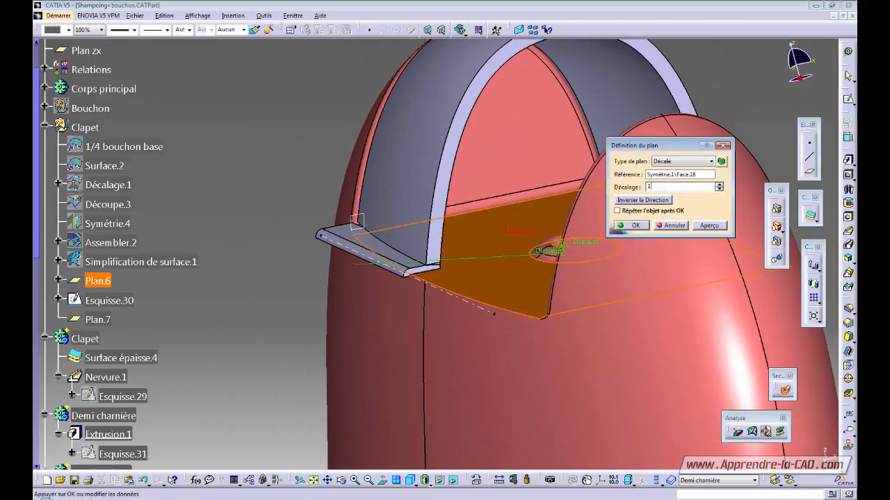
pyautogui.press('Return')
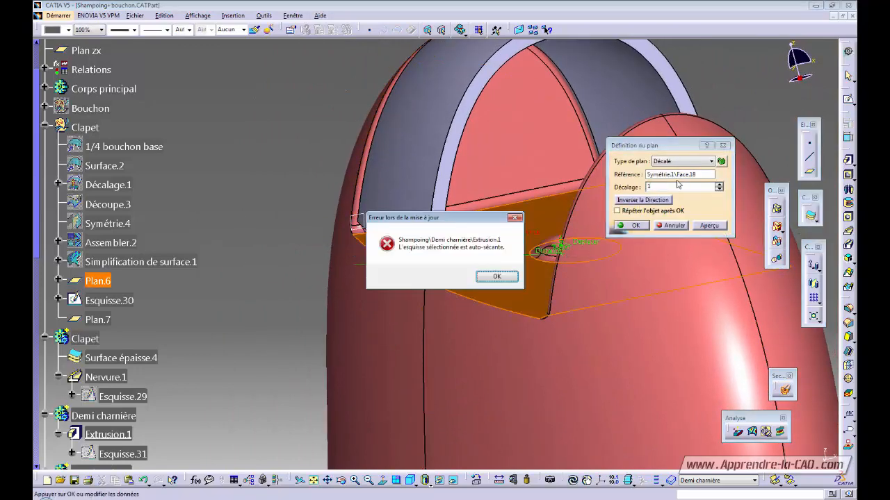
pyautogui.click(497, 278)
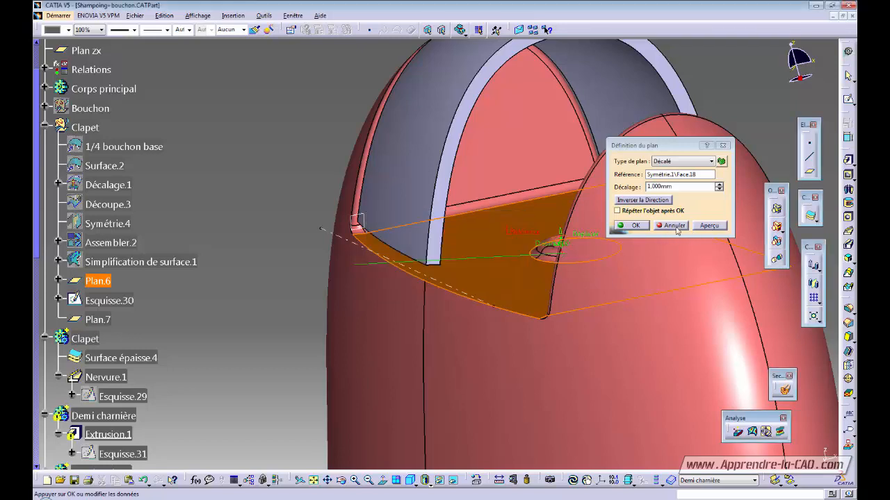
pyautogui.click(674, 227)
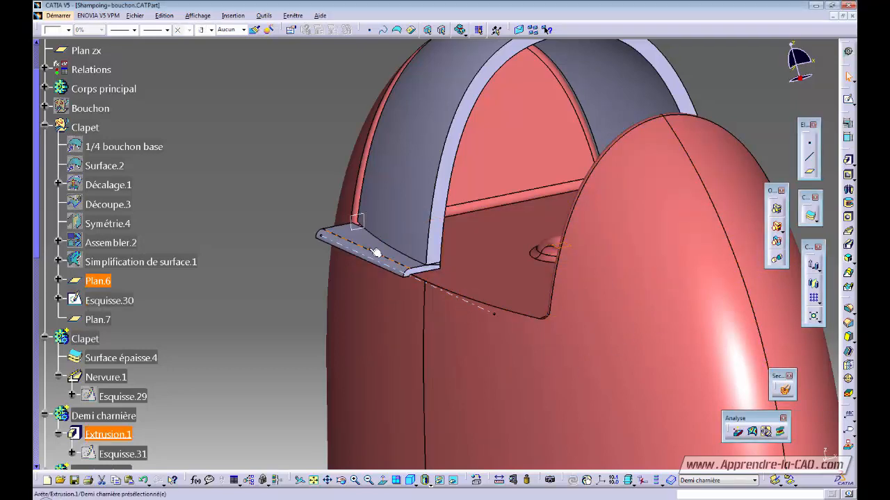
# - Reopen the hinge sketch Esquisse.31, shift its profile slightly and project Plan.6 into the sketch as a reference line
pyautogui.doubleClick(124, 453)
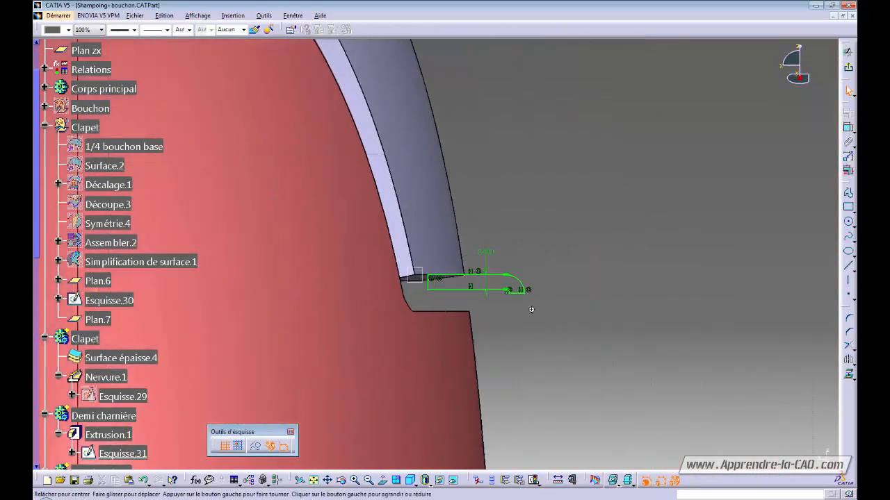
pyautogui.moveTo(531, 309)
pyautogui.mouseDown(button='middle')
pyautogui.moveTo(473, 383)
pyautogui.moveTo(455, 359)
pyautogui.moveTo(391, 320)
pyautogui.moveTo(416, 323)
pyautogui.mouseUp(button='middle')
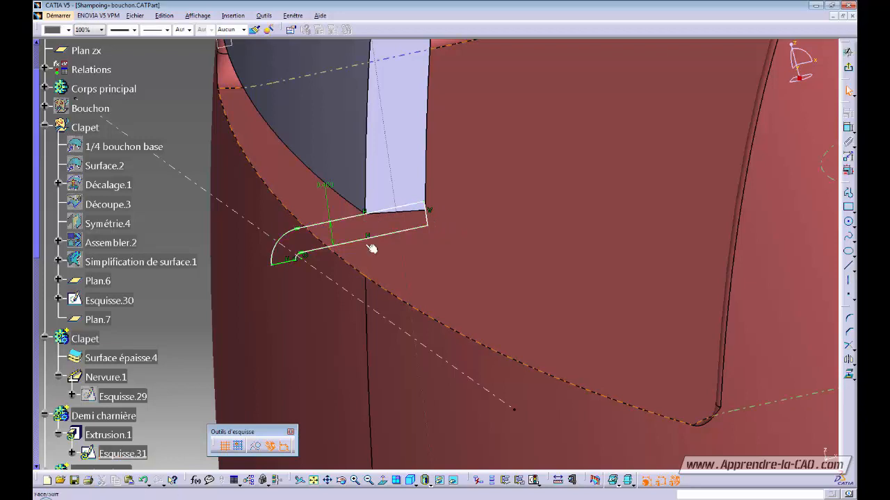
pyautogui.moveTo(347, 246); pyautogui.dragTo(345, 229)
pyautogui.moveTo(349, 232); pyautogui.dragTo(403, 298, button='middle')
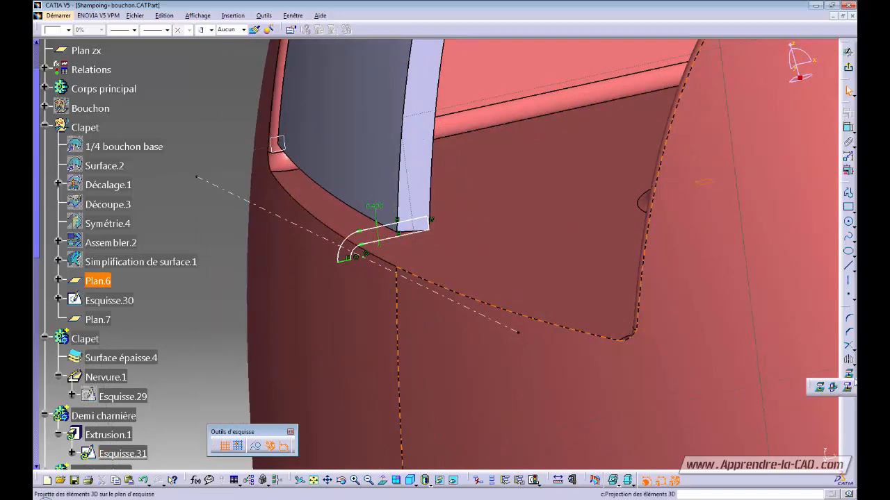
pyautogui.keyDown('ctrl'); pyautogui.moveTo(513, 273); pyautogui.dragTo(497, 337, button='middle'); pyautogui.keyUp('ctrl')
pyautogui.click(288, 350)
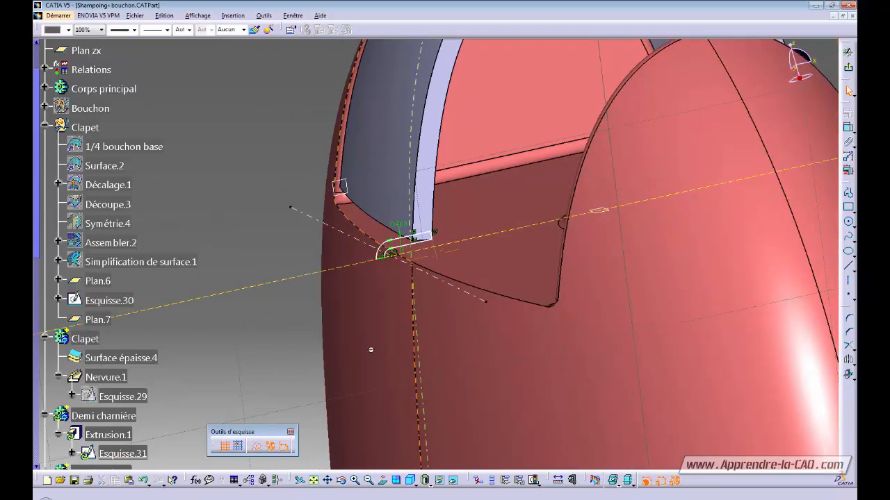
pyautogui.keyDown('ctrl'); pyautogui.moveTo(376, 353); pyautogui.dragTo(396, 319, button='middle'); pyautogui.keyUp('ctrl')
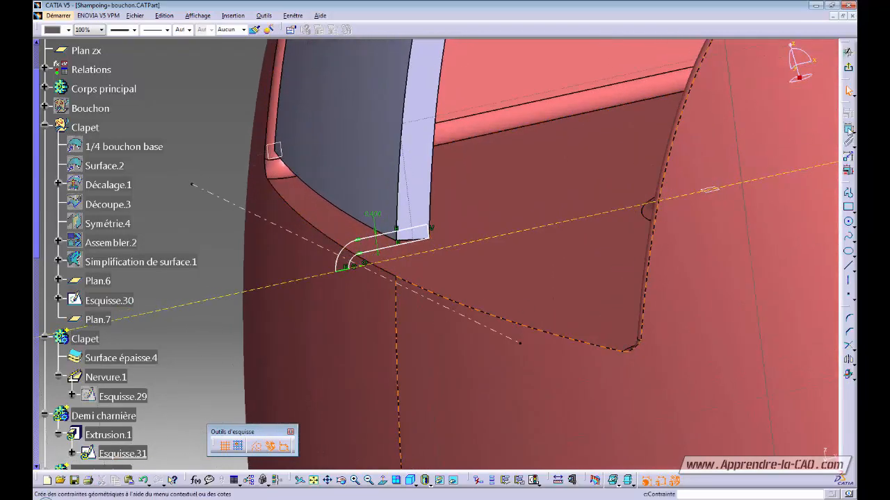
# - Dimension the distance between the hinge profile's lower horizontal line and the projected Plan.6 line, and set it to 0.5 mm
pyautogui.click(847, 129)
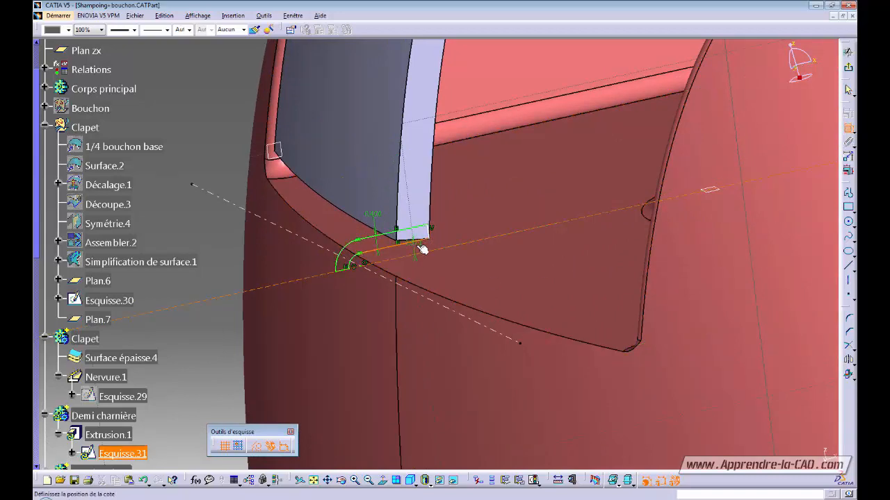
pyautogui.click(456, 243)
pyautogui.doubleClick(453, 242)
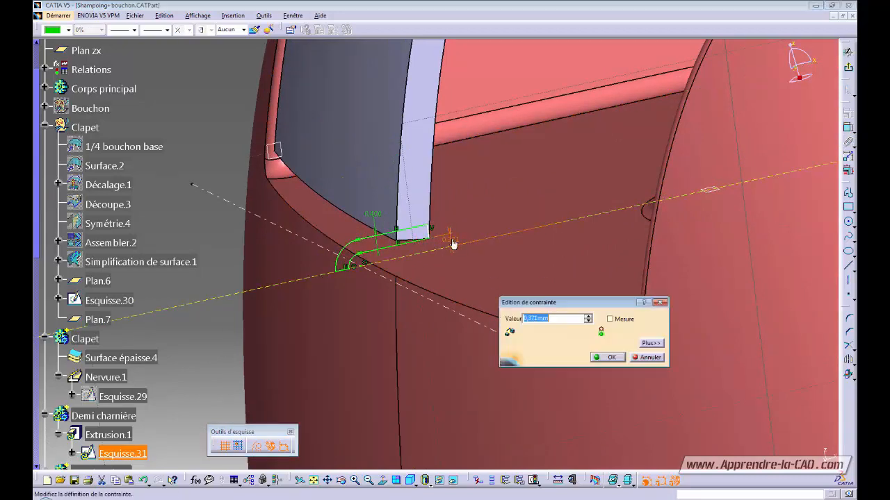
pyautogui.write('0.5')
pyautogui.press('Return')
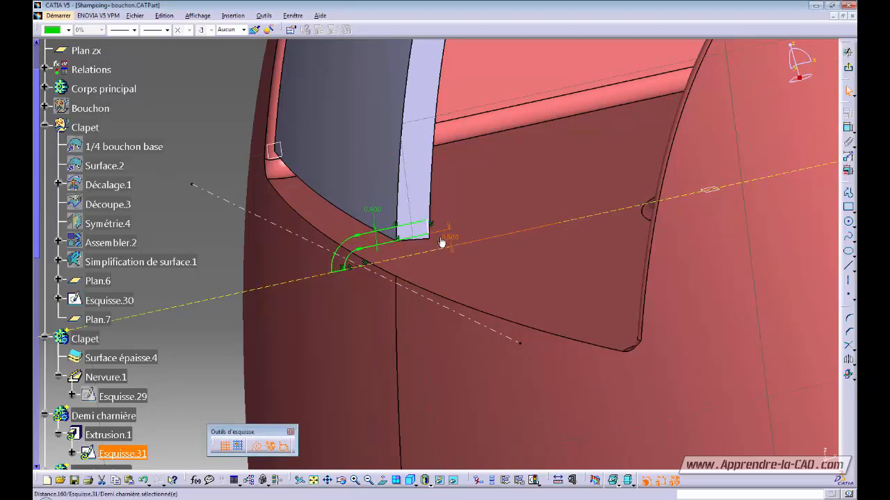
# - Lengthen the hinge profile inward beyond the flap's inner face in Esquisse.31 and exit the sketch to update the extrusion
pyautogui.moveTo(441, 242)
pyautogui.keyDown('ctrl'); pyautogui.mouseDown(button='middle')
pyautogui.moveTo(441, 254)
pyautogui.moveTo(420, 242)
pyautogui.moveTo(380, 264)
pyautogui.moveTo(417, 292)
pyautogui.moveTo(411, 279)
pyautogui.moveTo(422, 313)
pyautogui.moveTo(399, 330)
pyautogui.mouseUp(button='middle'); pyautogui.keyUp('ctrl')
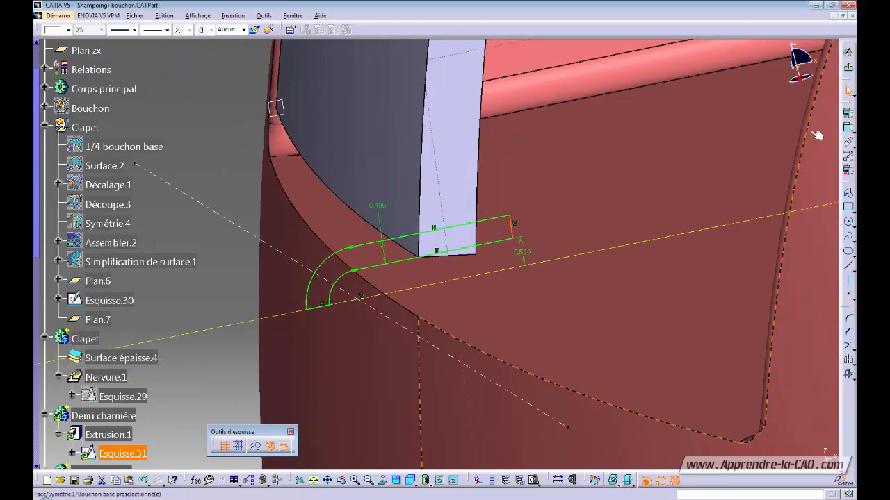
pyautogui.moveTo(431, 298)
pyautogui.mouseDown(button='middle')
pyautogui.moveTo(445, 294)
pyautogui.moveTo(377, 290)
pyautogui.moveTo(389, 347)
pyautogui.moveTo(376, 375)
pyautogui.moveTo(353, 314)
pyautogui.moveTo(354, 274)
pyautogui.moveTo(363, 297)
pyautogui.moveTo(341, 280)
pyautogui.mouseUp(button='middle')
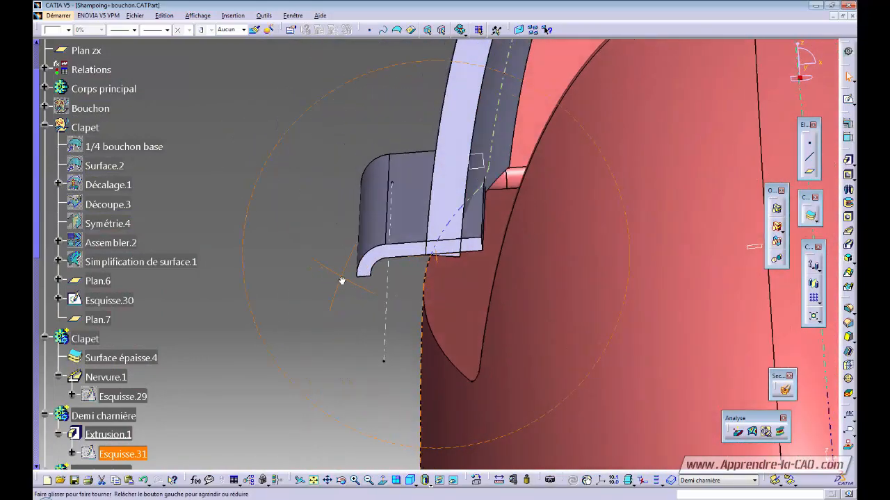
pyautogui.doubleClick(139, 452)
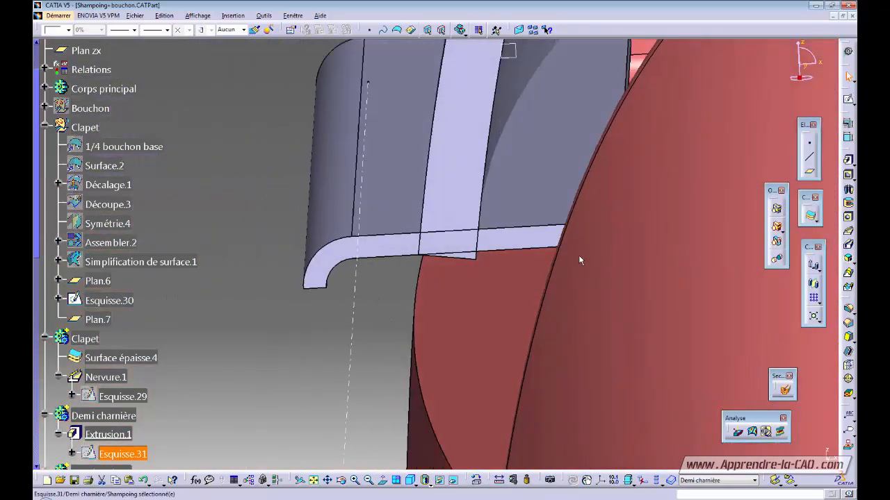
pyautogui.moveTo(443, 278)
pyautogui.mouseDown(button='middle')
pyautogui.moveTo(453, 283)
pyautogui.moveTo(463, 264)
pyautogui.moveTo(341, 295)
pyautogui.moveTo(349, 316)
pyautogui.mouseUp(button='middle')
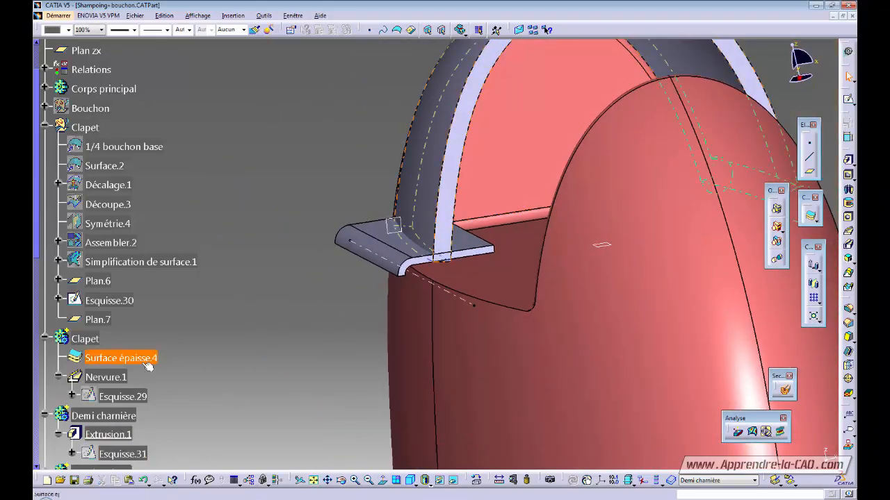
# - Make the Clapet body active and union-trim Demi charnière with it, removing the hinge portion that extends inside the flap
pyautogui.rightClick(87, 341)
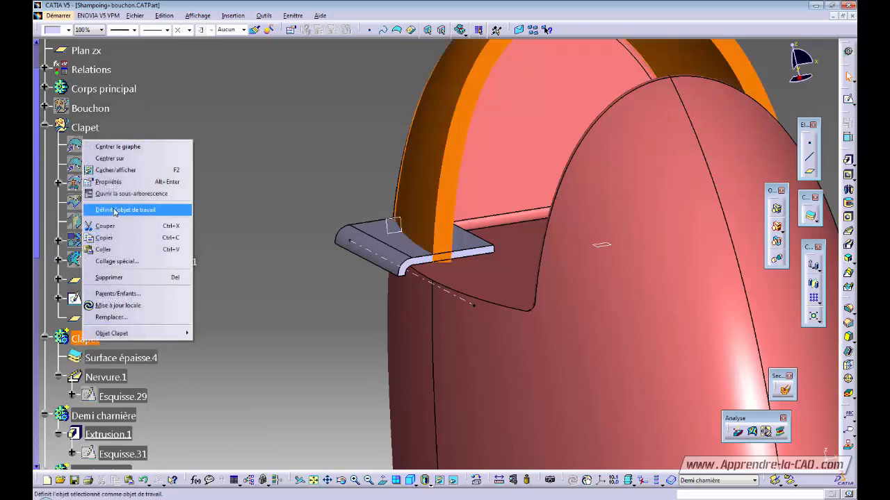
pyautogui.click(104, 211)
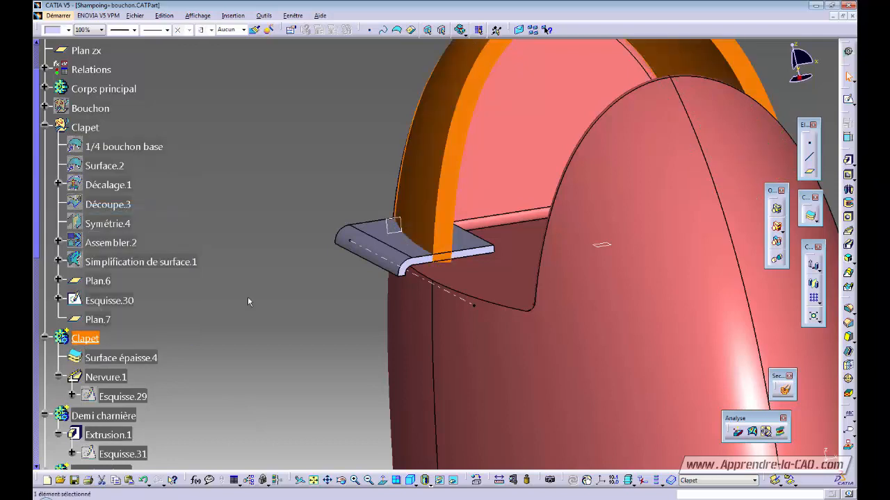
pyautogui.rightClick(108, 416)
pyautogui.moveTo(201, 408)
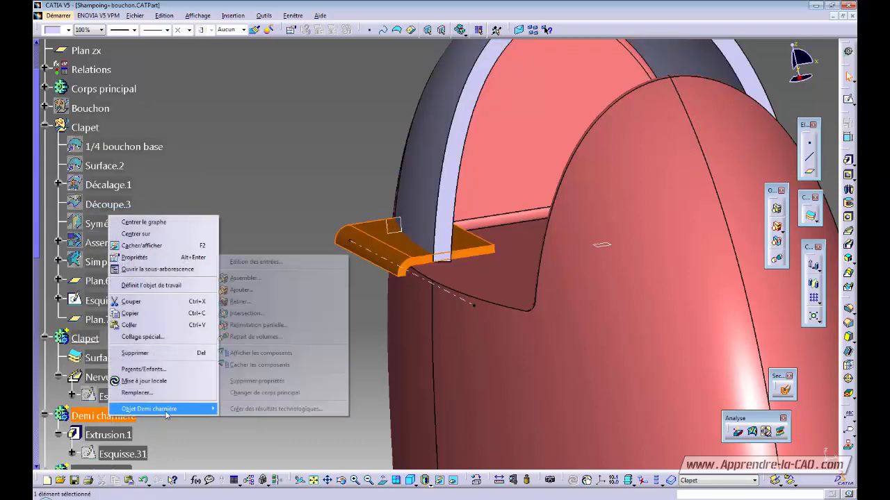
pyautogui.click(296, 324)
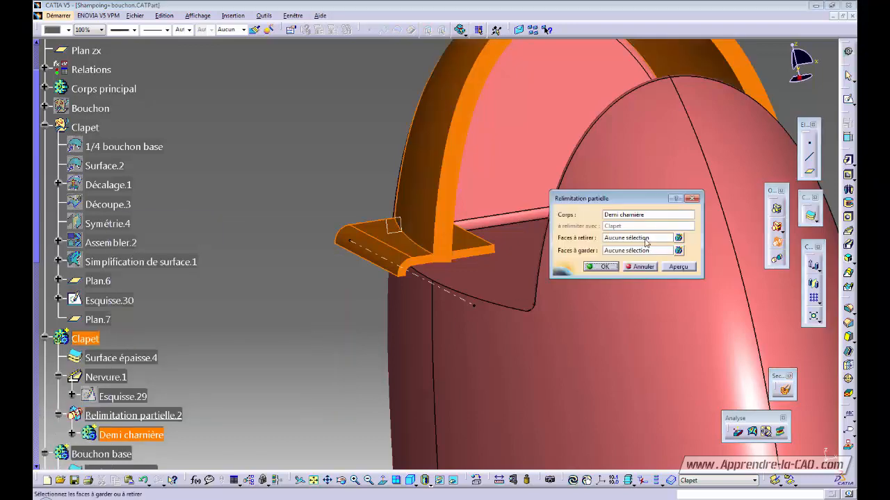
pyautogui.click(644, 241)
pyautogui.moveTo(481, 334); pyautogui.dragTo(494, 186, button='middle')
pyautogui.click(410, 382)
pyautogui.moveTo(410, 382); pyautogui.dragTo(566, 319, button='middle')
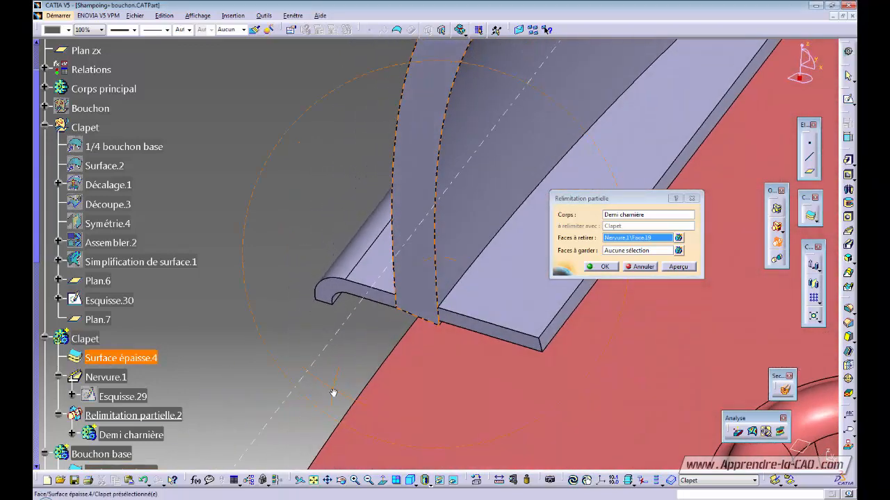
pyautogui.click(570, 316)
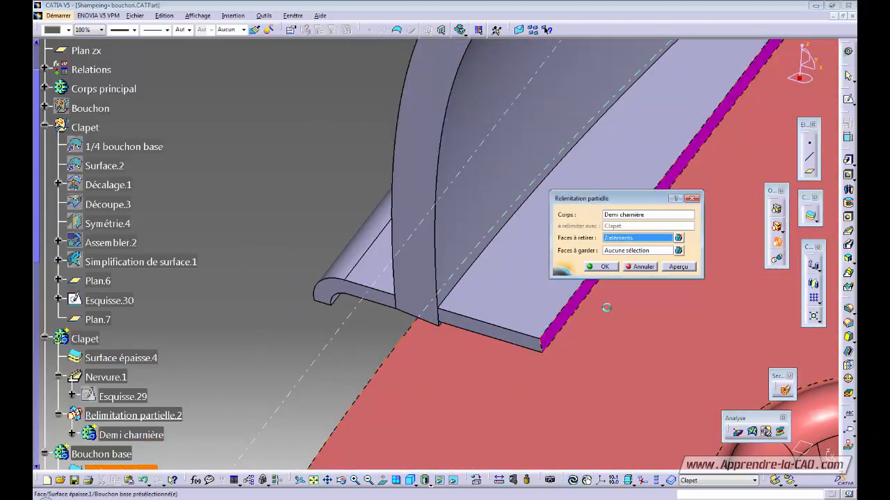
pyautogui.click(605, 267)
pyautogui.moveTo(520, 322); pyautogui.dragTo(343, 292, button='middle')
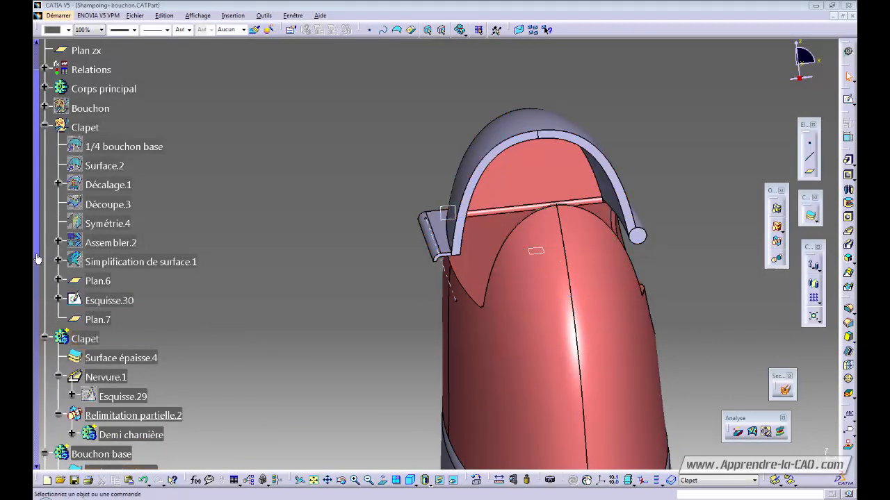
# - Make the Bouchon base body active and start a new sketch on the hidden vertical plane parallel to the hinge profile
pyautogui.scroll(-5, 38, 258)
pyautogui.rightClick(105, 237)
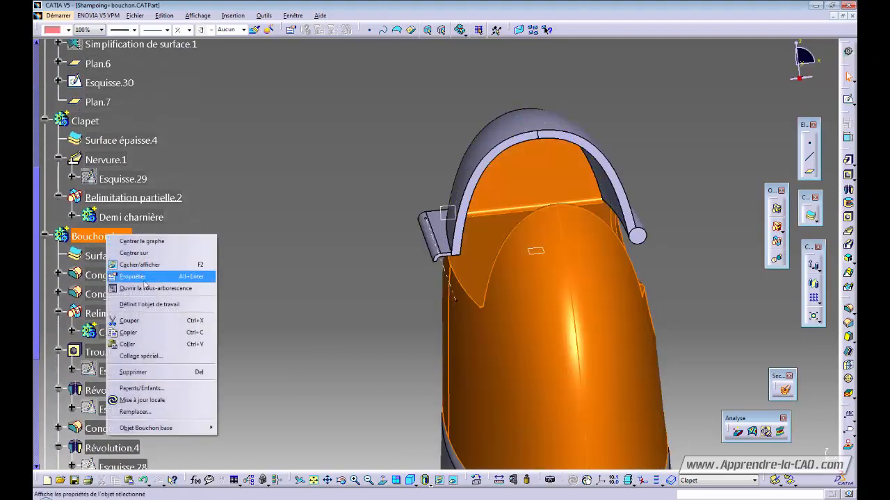
pyautogui.click(149, 304)
pyautogui.click(290, 350)
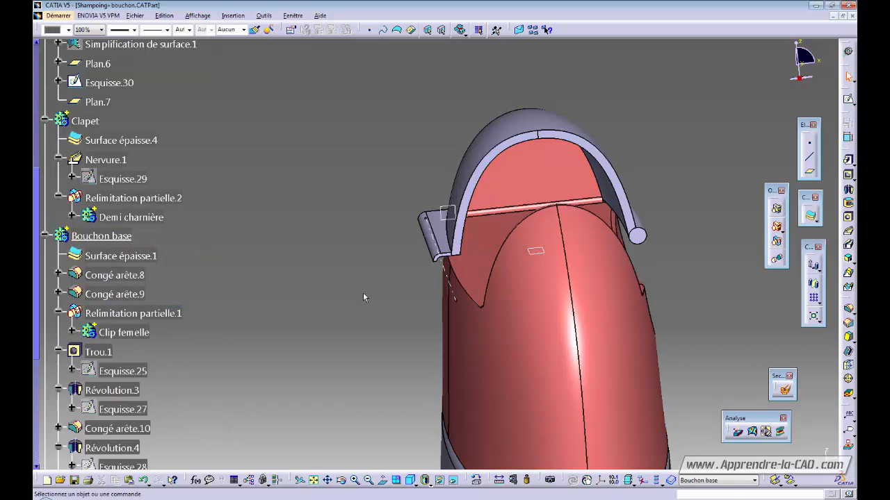
pyautogui.moveTo(38, 235)
pyautogui.mouseDown()
pyautogui.moveTo(38, 310)
pyautogui.moveTo(38, 224)
pyautogui.moveTo(38, 245)
pyautogui.mouseUp()
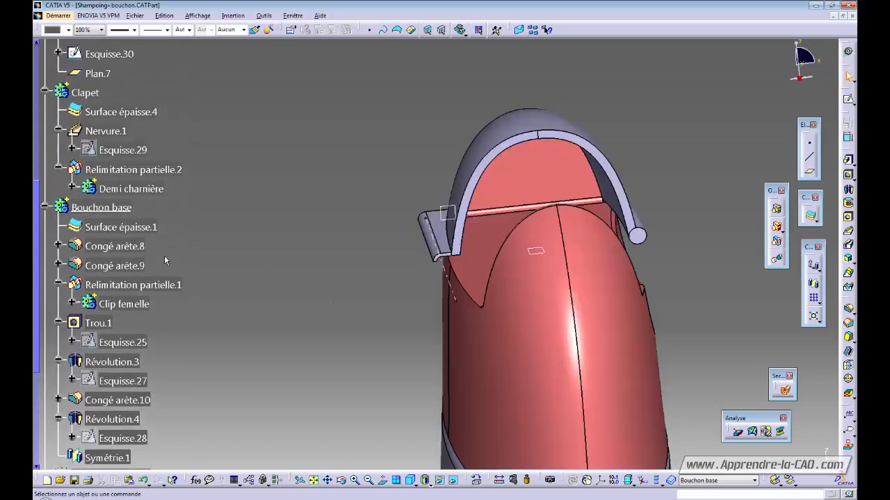
pyautogui.click(455, 481)
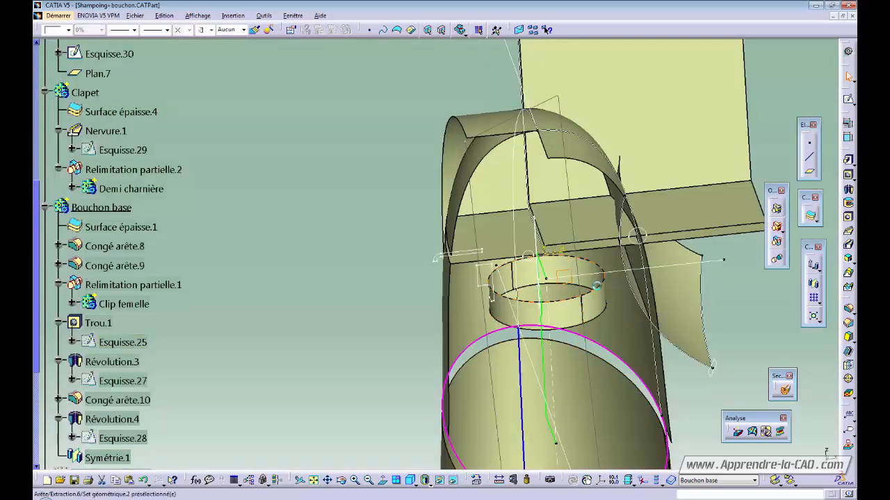
pyautogui.click(848, 101)
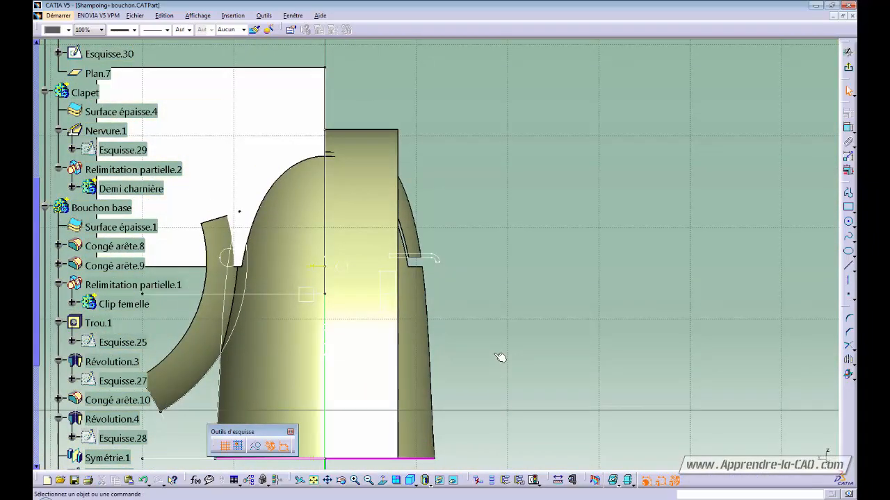
pyautogui.click(455, 481)
# - Show the hinge profile sketch Esquisse.31 under Demi charnière
pyautogui.moveTo(496, 337)
pyautogui.mouseDown(button='middle')
pyautogui.moveTo(299, 320)
pyautogui.moveTo(540, 318)
pyautogui.moveTo(425, 298)
pyautogui.moveTo(549, 341)
pyautogui.moveTo(429, 313)
pyautogui.moveTo(412, 340)
pyautogui.mouseUp(button='middle')
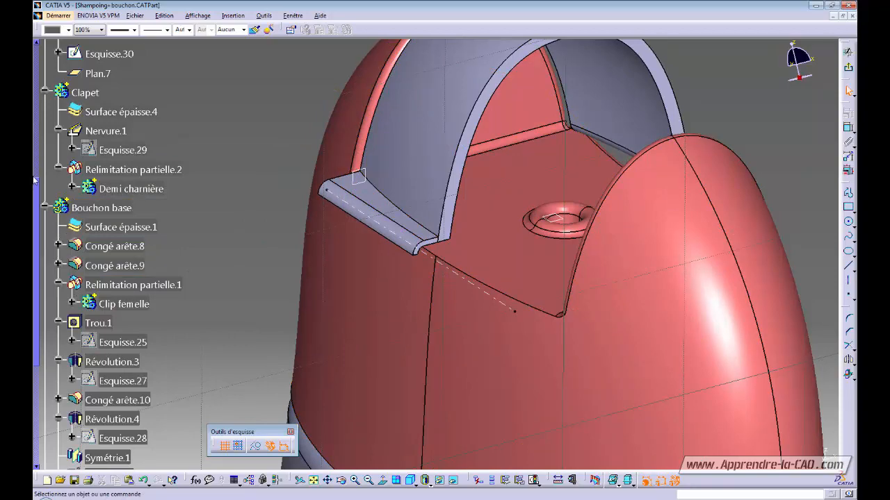
pyautogui.click(72, 188)
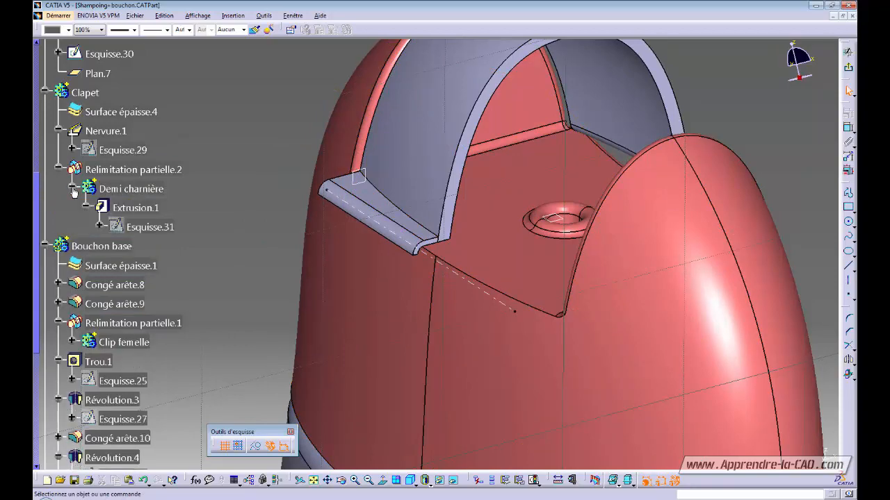
pyautogui.rightClick(159, 235)
pyautogui.click(201, 257)
pyautogui.moveTo(504, 297)
pyautogui.mouseDown(button='middle')
pyautogui.moveTo(472, 278)
pyautogui.moveTo(419, 278)
pyautogui.moveTo(408, 310)
pyautogui.mouseUp(button='middle')
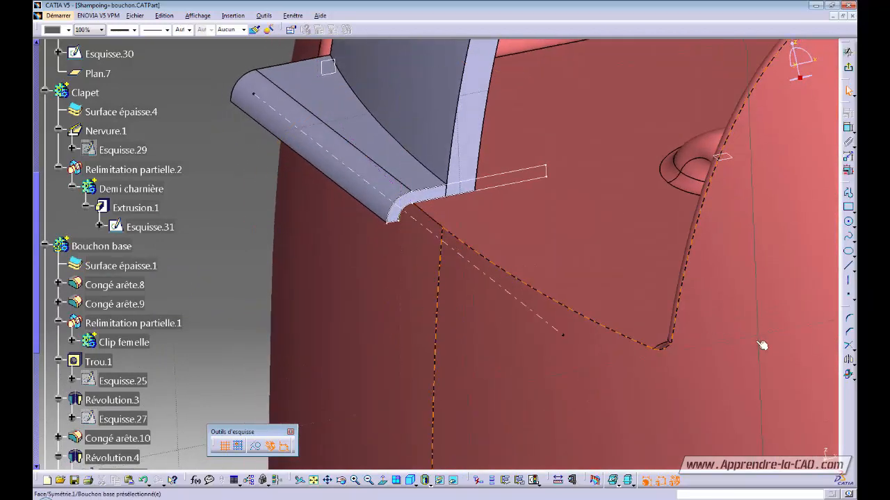
# - Project the Esquisse.31 hinge profile into the new sketch and convert the projected curves to construction elements
pyautogui.click(850, 378)
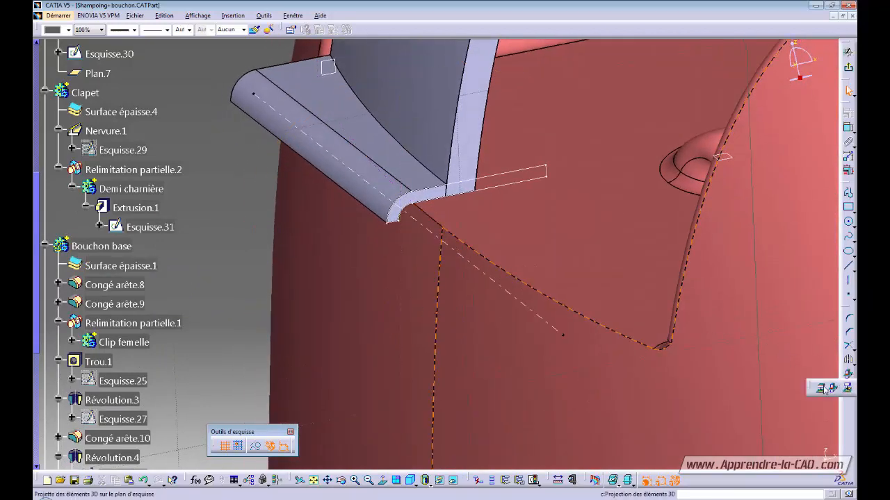
pyautogui.click(822, 389)
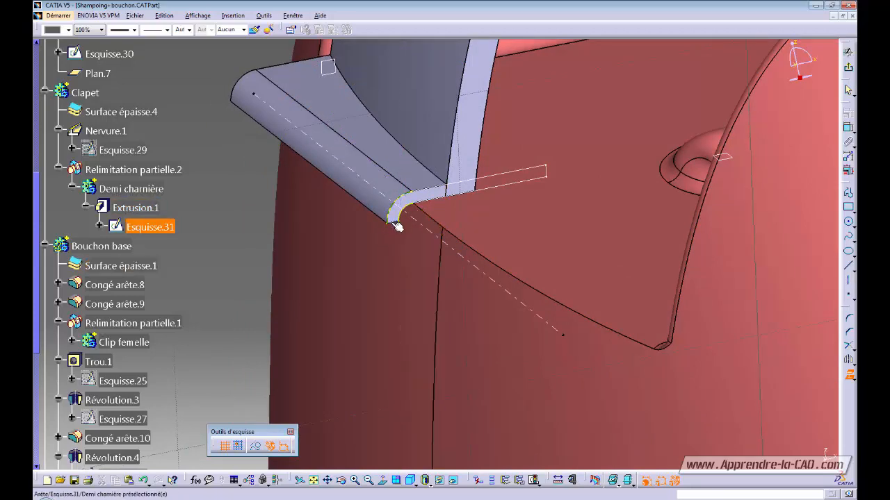
pyautogui.click(394, 224)
pyautogui.click(432, 206)
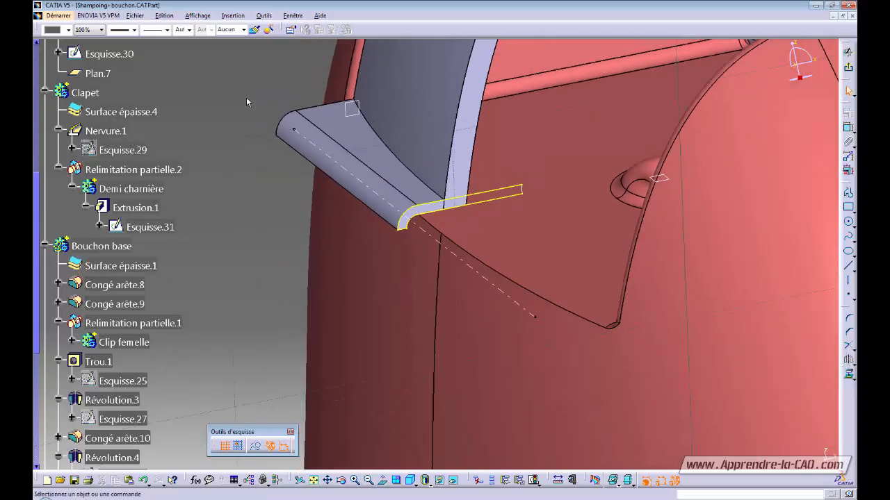
pyautogui.moveTo(245, 92); pyautogui.dragTo(560, 281)
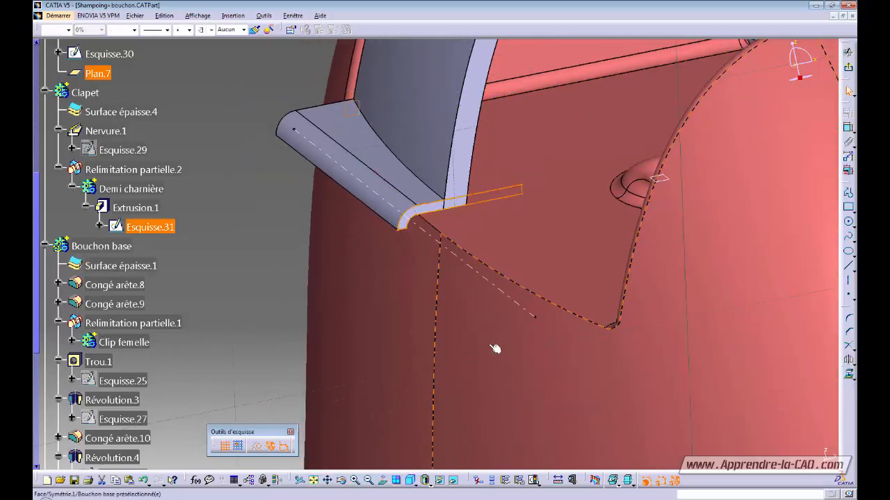
pyautogui.click(257, 447)
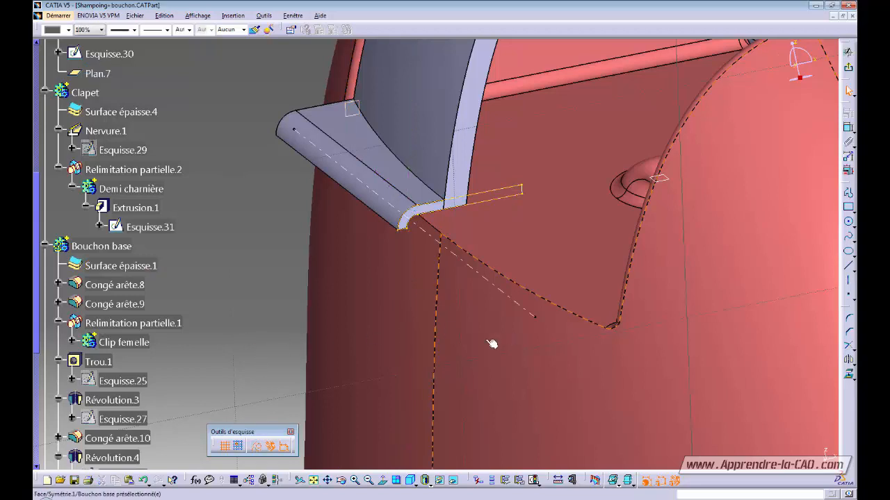
pyautogui.moveTo(434, 329); pyautogui.dragTo(442, 260, button='middle')
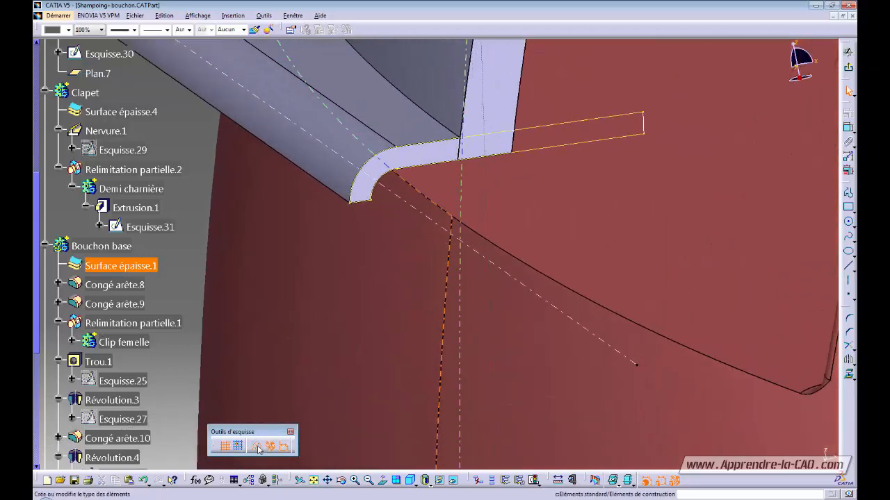
# - Intersect Plan.6 with the sketch plane and convert the resulting line to a construction element
pyautogui.moveTo(405, 306); pyautogui.dragTo(551, 305, button='middle')
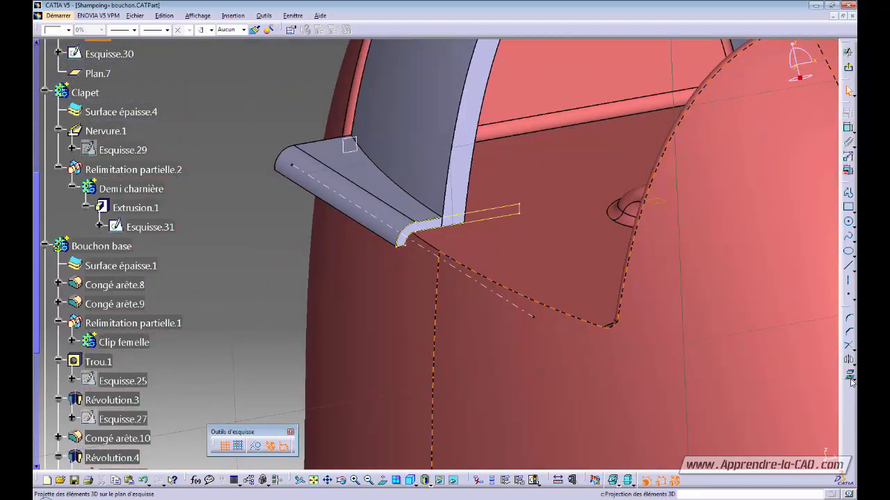
pyautogui.click(853, 380)
pyautogui.click(833, 391)
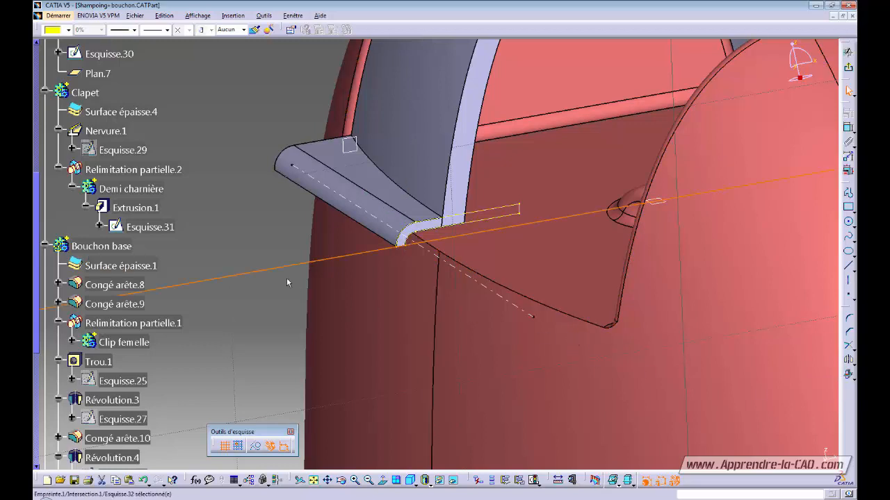
pyautogui.click(256, 446)
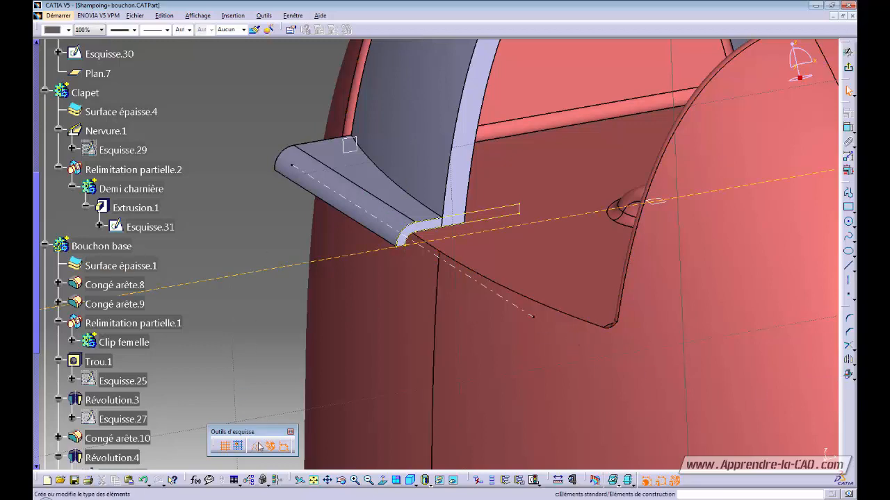
# - Mirror the projected hinge profile about the Plan.6 construction line
pyautogui.keyDown('ctrl'); pyautogui.moveTo(272, 346); pyautogui.dragTo(295, 276, button='middle'); pyautogui.keyUp('ctrl')
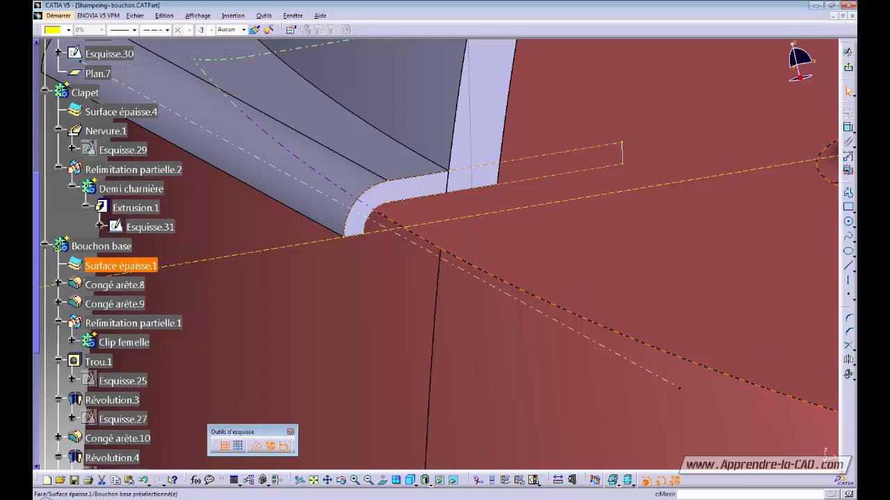
pyautogui.click(853, 365)
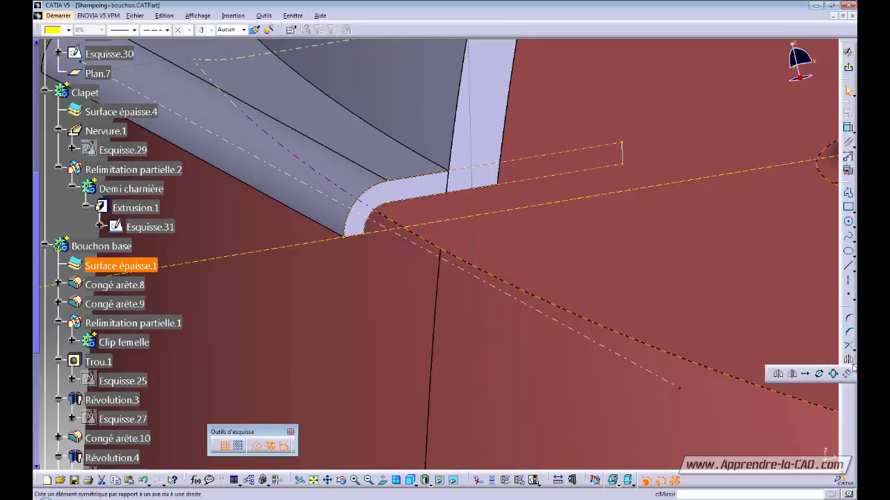
pyautogui.click(849, 363)
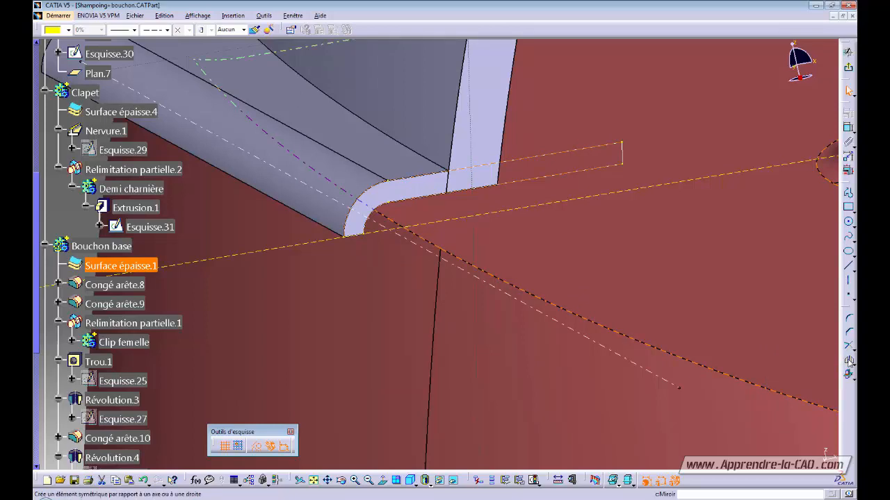
pyautogui.click(467, 216)
pyautogui.moveTo(452, 285)
pyautogui.keyDown('ctrl'); pyautogui.mouseDown(button='middle')
pyautogui.moveTo(376, 311)
pyautogui.moveTo(363, 256)
pyautogui.mouseUp(button='middle'); pyautogui.keyUp('ctrl')
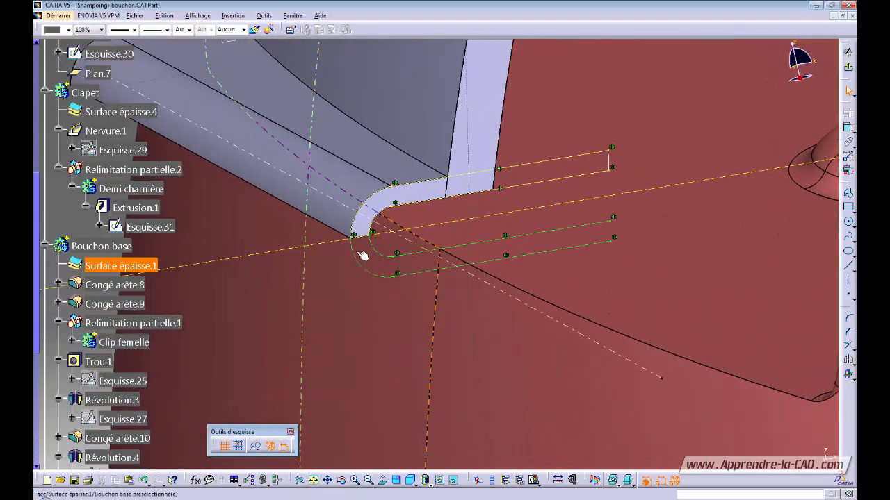
# - Convert the hinge profile's short end line at the mirror axis and the mirrored curves to standard elements
pyautogui.click(362, 238)
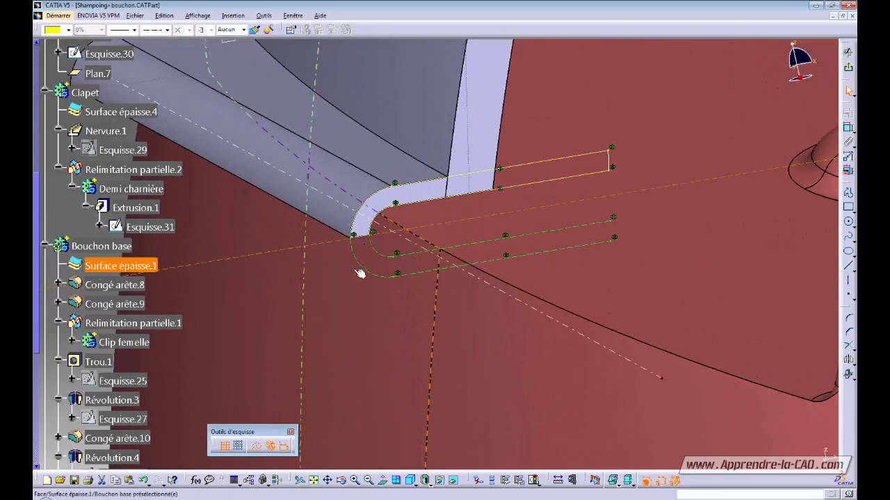
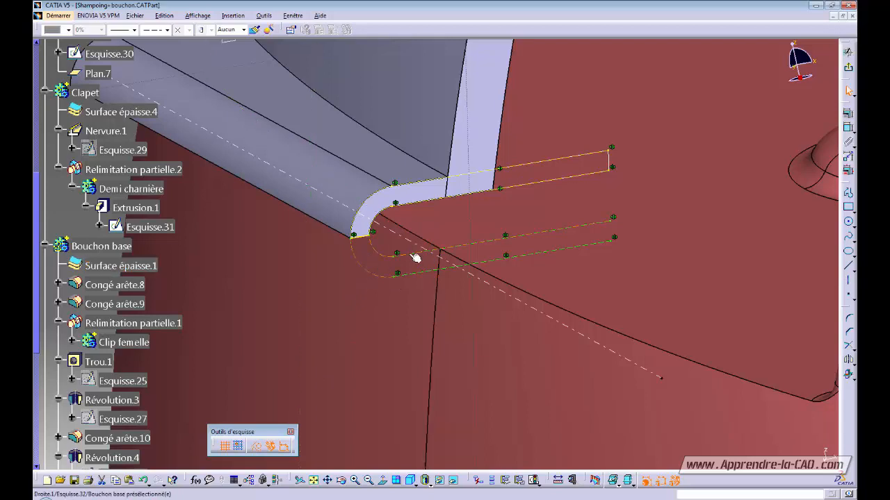
pyautogui.click(257, 446)
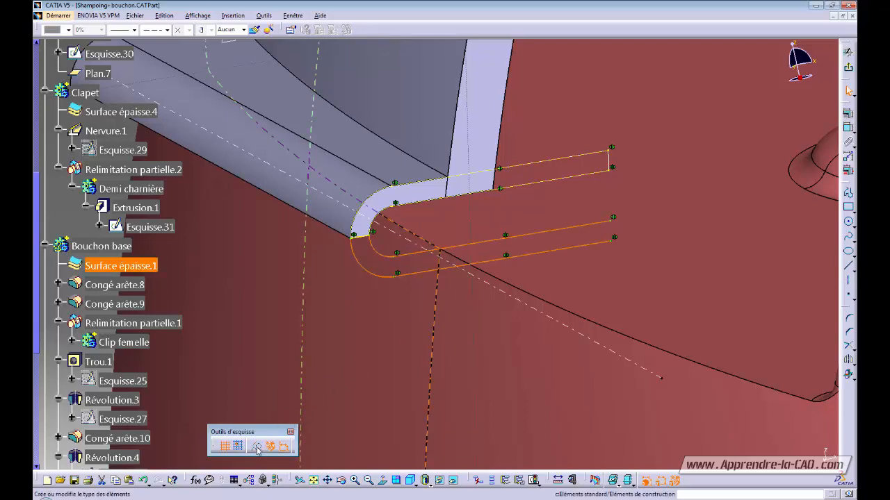
pyautogui.keyDown('ctrl'); pyautogui.moveTo(256, 327); pyautogui.dragTo(226, 292, button='middle'); pyautogui.keyUp('ctrl')
pyautogui.click(227, 292)
# - Draw a line closing the open inner end of the mirrored hinge profile and exit the sketch
pyautogui.moveTo(392, 337)
pyautogui.keyDown('ctrl'); pyautogui.mouseDown(button='middle')
pyautogui.moveTo(425, 352)
pyautogui.moveTo(444, 344)
pyautogui.mouseUp(button='middle'); pyautogui.keyUp('ctrl')
pyautogui.click(849, 270)
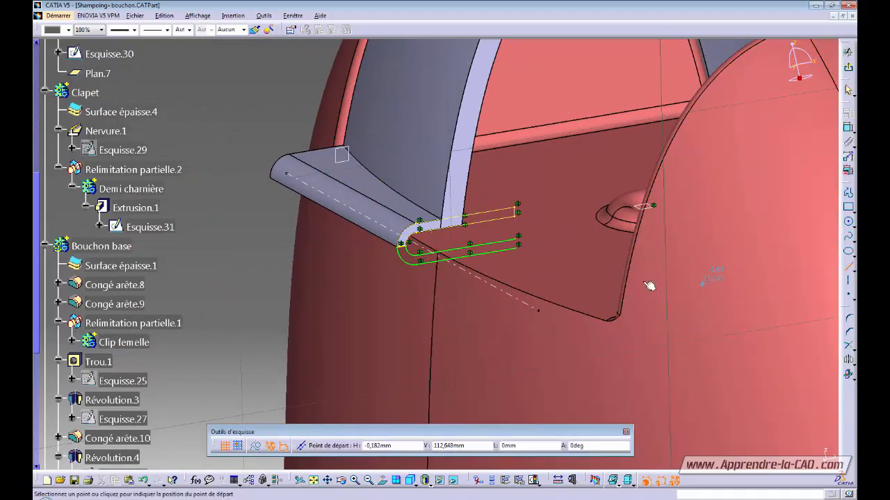
pyautogui.click(517, 238)
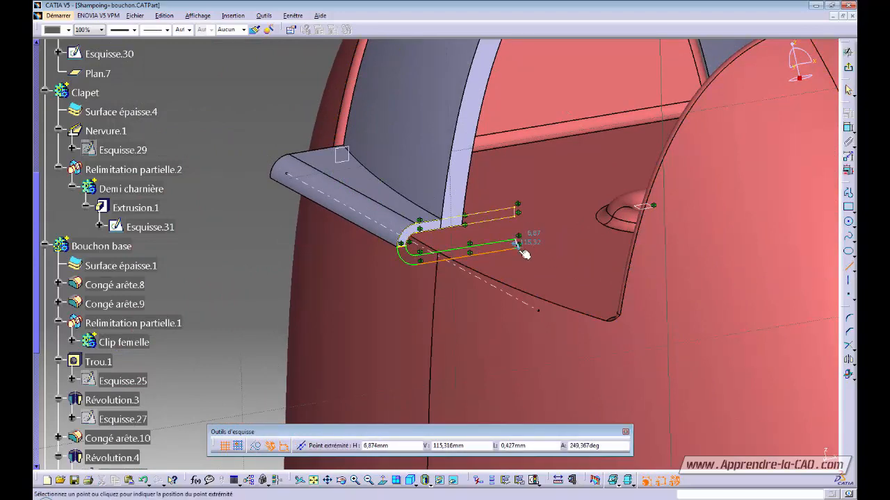
pyautogui.click(519, 246)
pyautogui.moveTo(432, 307); pyautogui.dragTo(426, 341, button='middle')
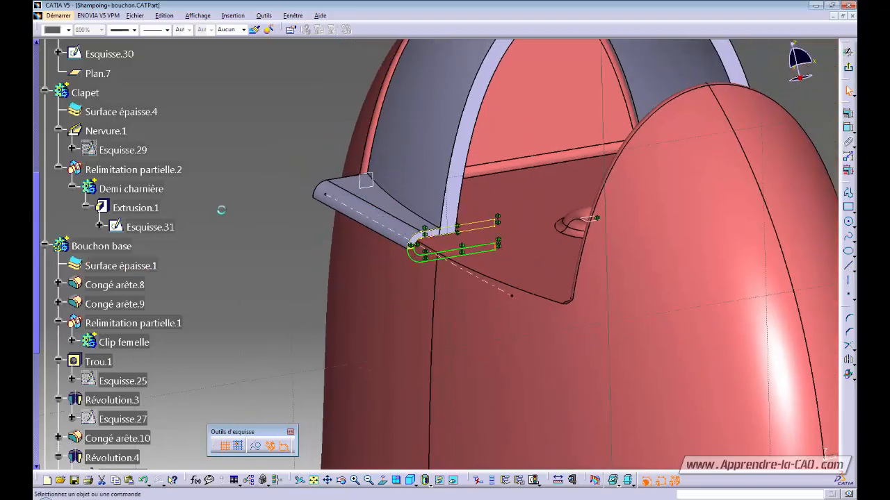
pyautogui.moveTo(354, 264); pyautogui.dragTo(436, 299, button='middle')
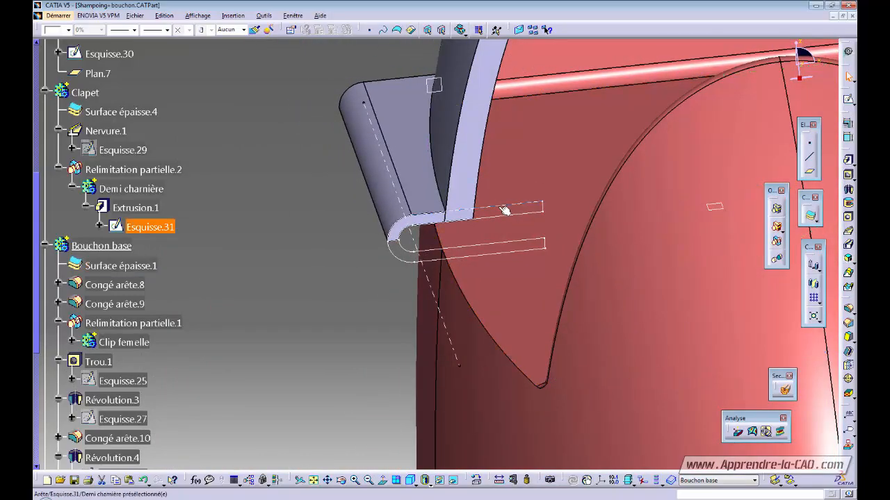
# - Hide Esquisse.31 of the Demi charnière extrusion
pyautogui.rightClick(508, 207)
pyautogui.click(534, 237)
pyautogui.moveTo(391, 265); pyautogui.dragTo(459, 285, button='middle')
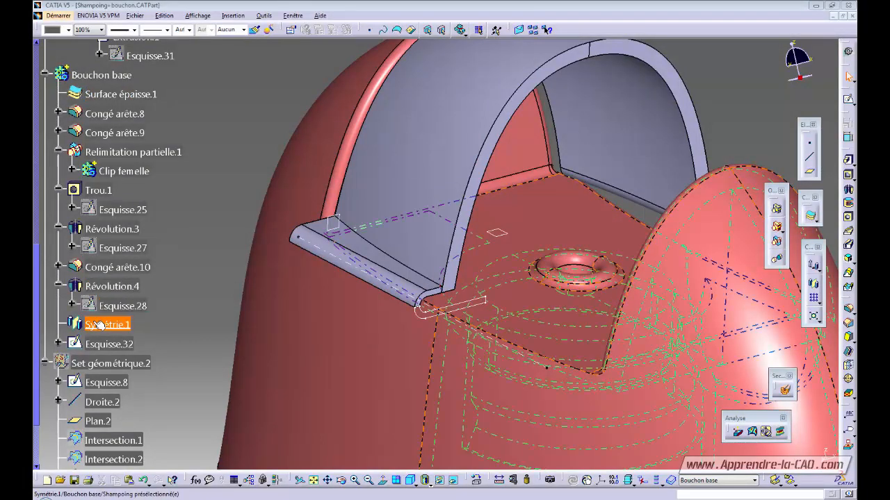
# - Make Révolution.4 the work object and delete Symétrie.1 from the Bouchon base body
pyautogui.rightClick(103, 287)
pyautogui.click(160, 358)
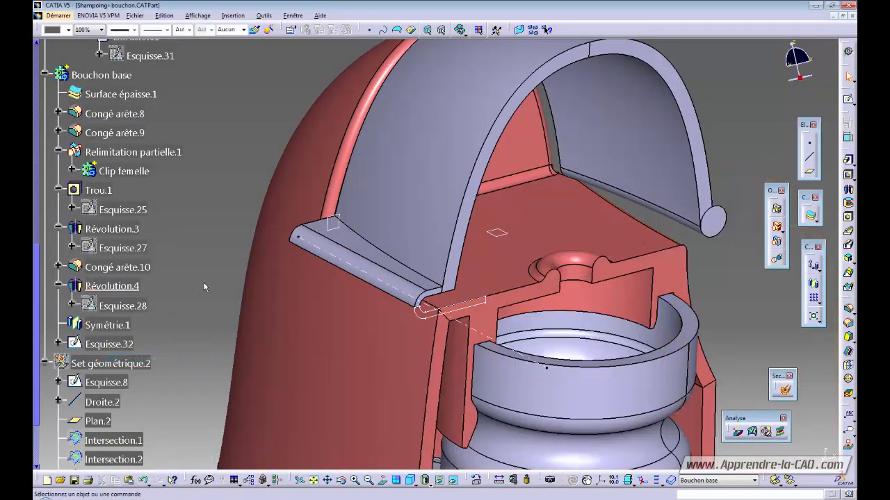
pyautogui.click(123, 327)
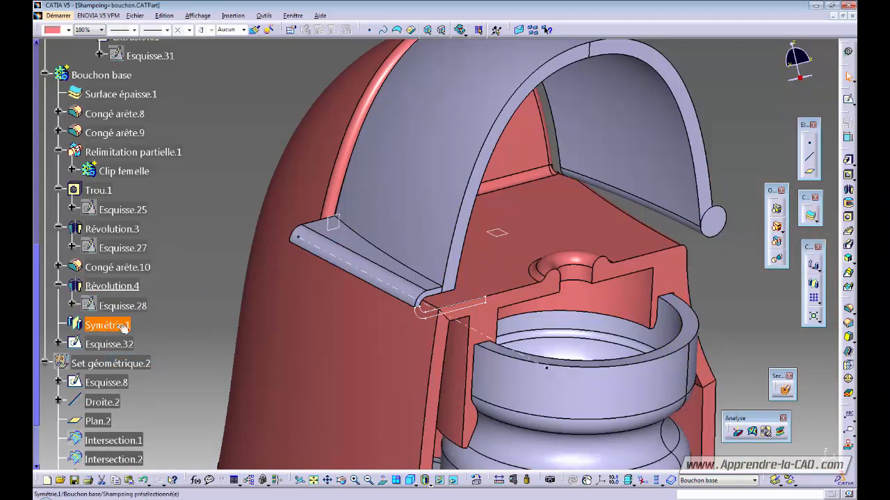
pyautogui.press('Delete')
pyautogui.press('Return')
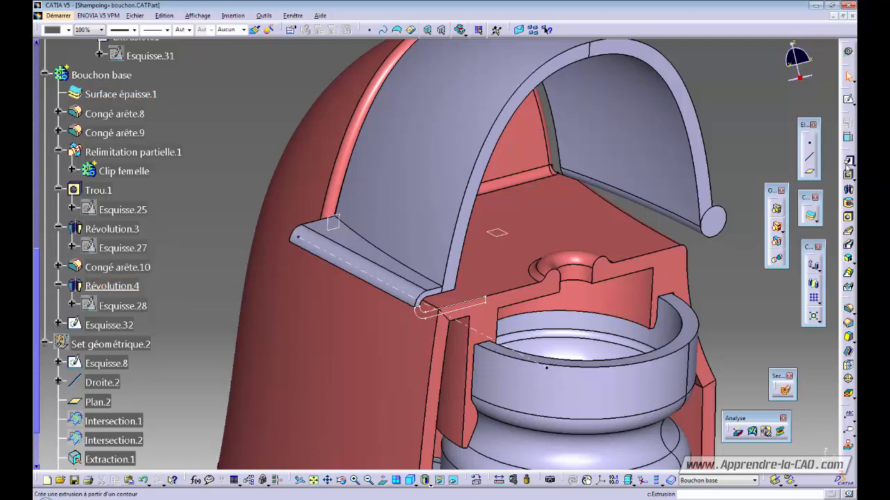
# - Extrude the hinge profile Esquisse.32 up to plane Plan.7 with the Jusqu'au plan limit
pyautogui.click(848, 167)
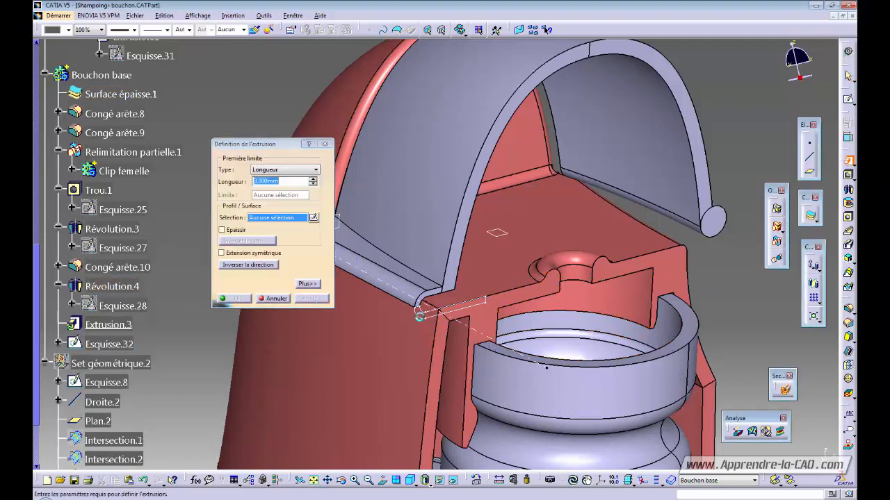
pyautogui.click(420, 314)
pyautogui.moveTo(274, 148); pyautogui.dragTo(594, 193)
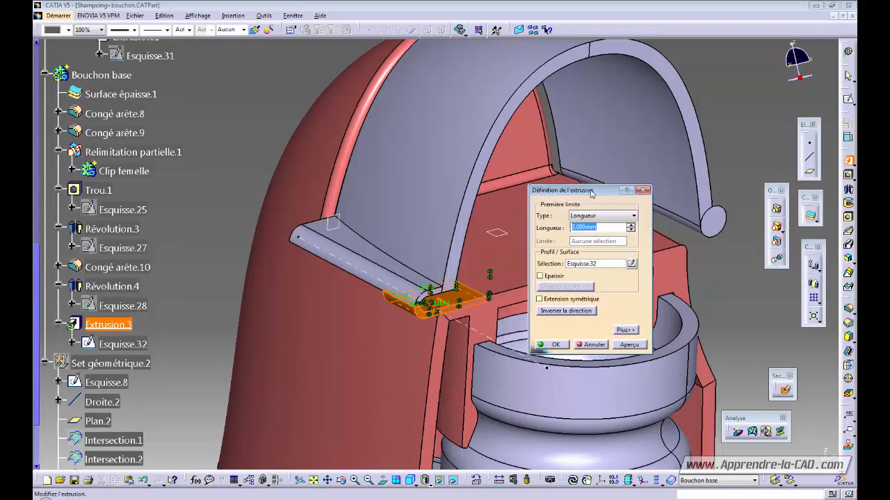
pyautogui.click(593, 217)
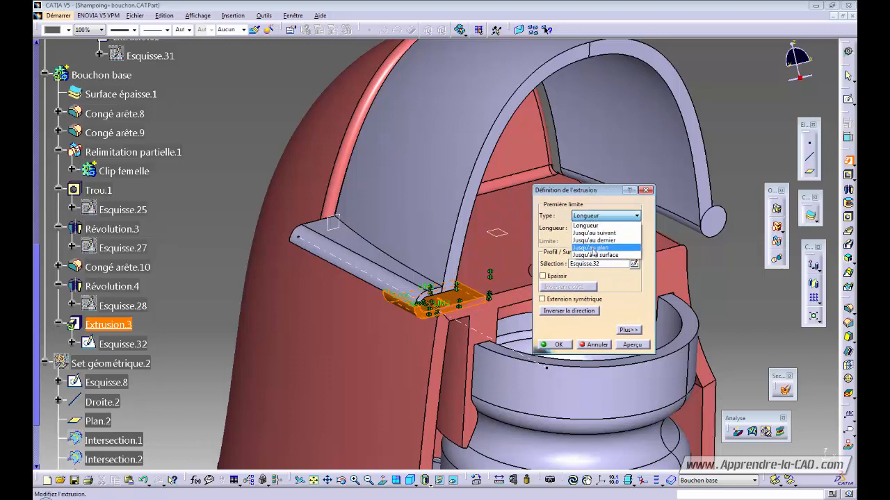
pyautogui.click(594, 244)
pyautogui.click(335, 228)
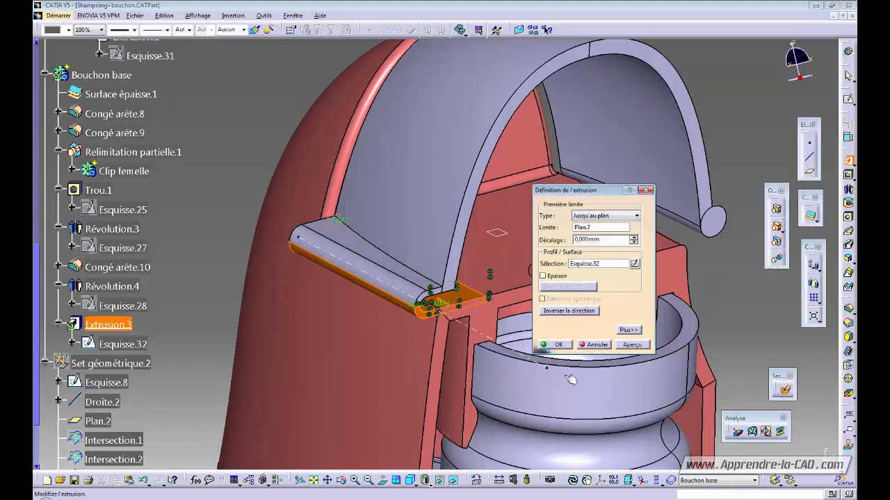
pyautogui.click(559, 346)
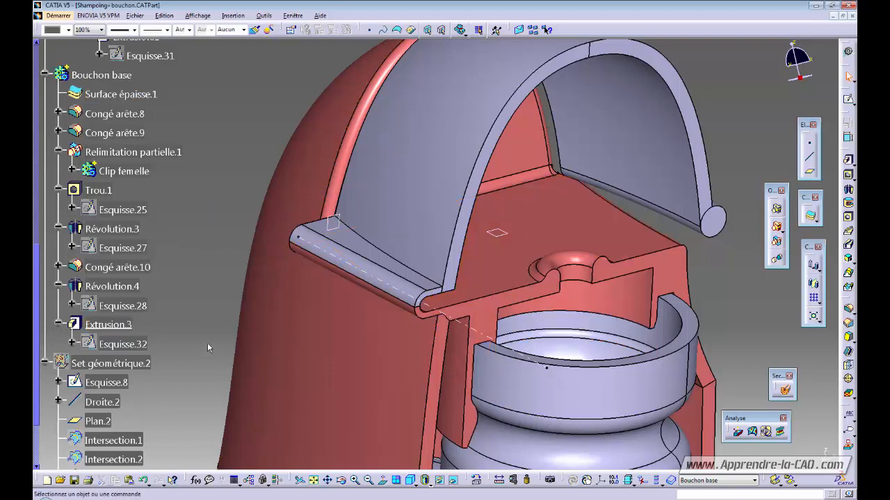
# - Make the Bouchon base body the work object and mirror it about the hidden plane Plan.4
pyautogui.rightClick(98, 75)
pyautogui.click(139, 142)
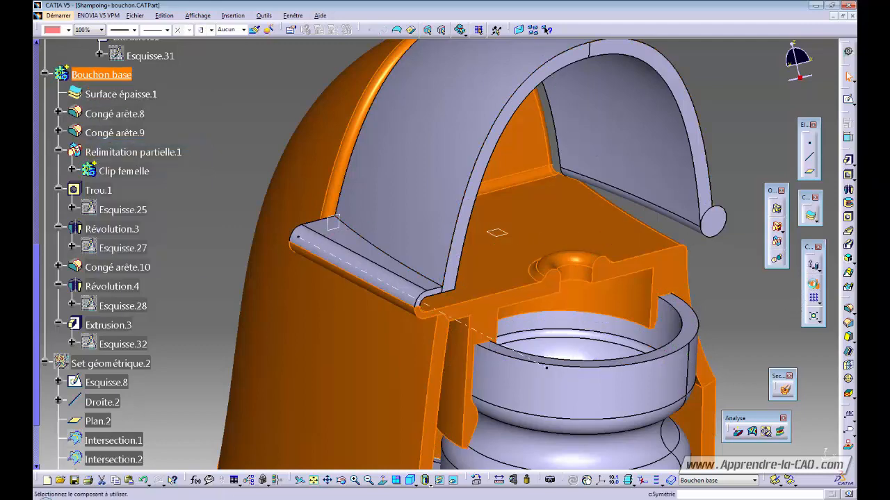
pyautogui.click(458, 479)
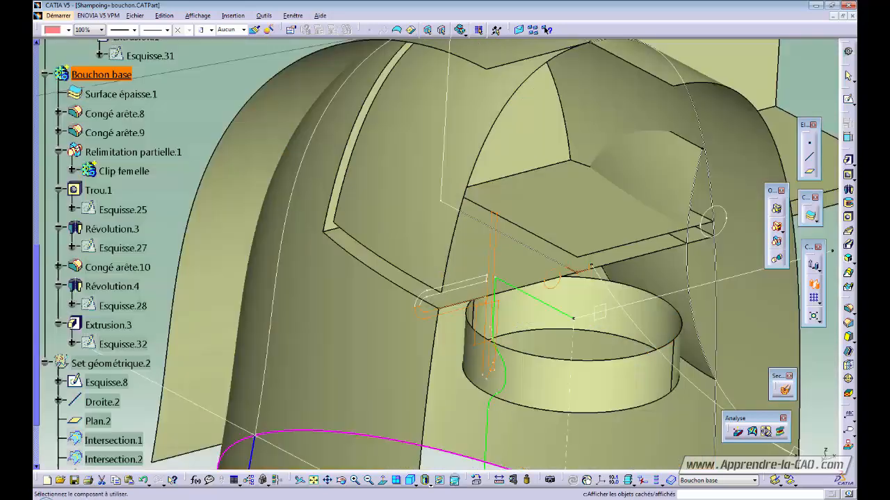
pyautogui.click(594, 317)
pyautogui.click(456, 481)
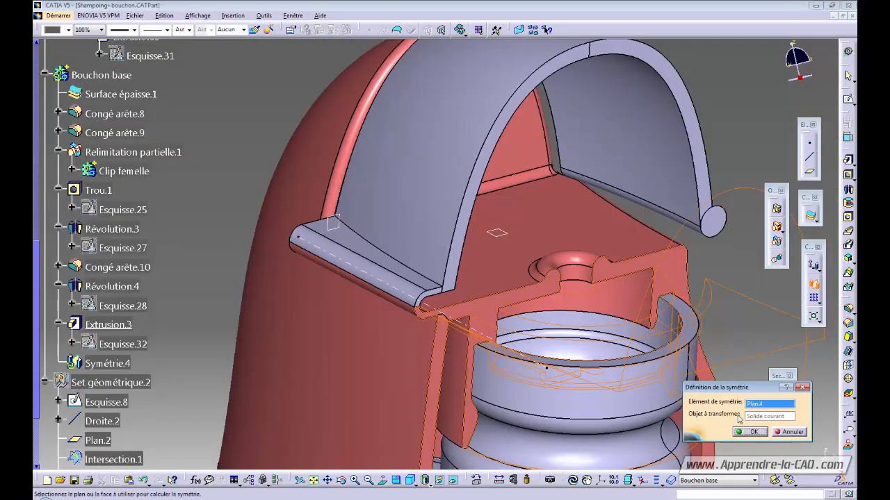
pyautogui.click(750, 431)
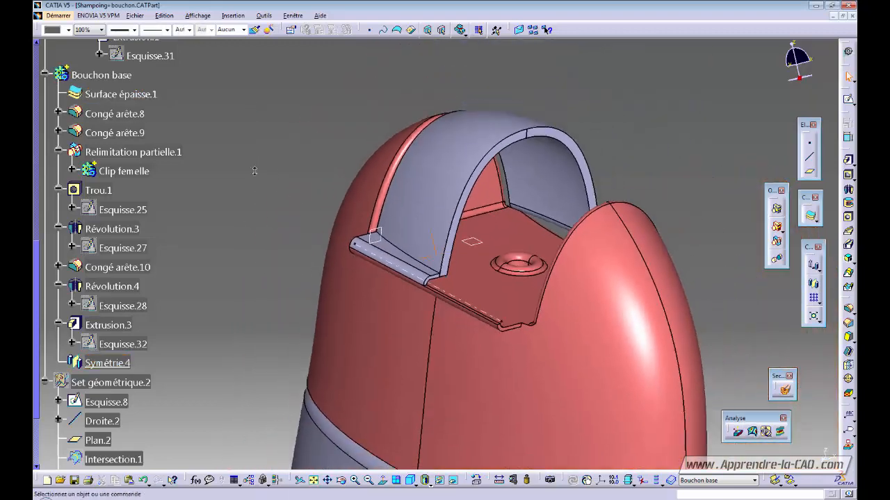
# - Make the Clapet body the current work object
pyautogui.moveTo(254, 171); pyautogui.dragTo(376, 276, button='middle')
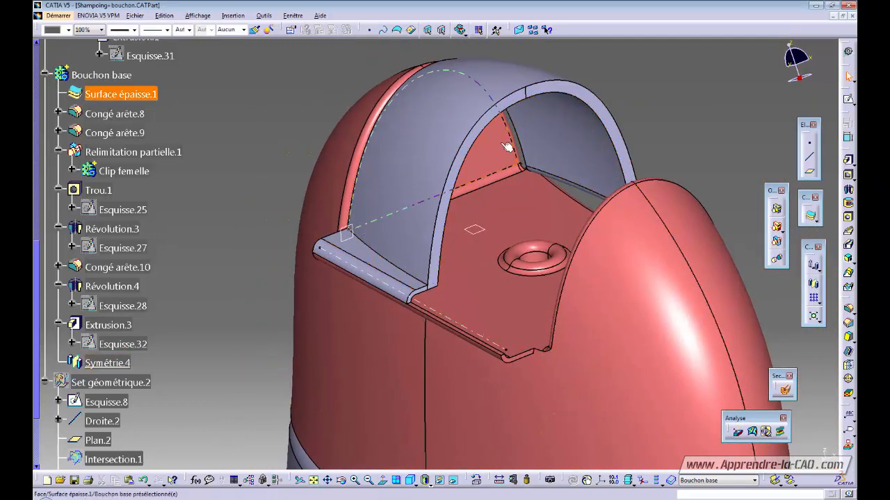
pyautogui.keyDown('ctrl'); pyautogui.moveTo(388, 317); pyautogui.dragTo(412, 297, button='middle'); pyautogui.keyUp('ctrl')
pyautogui.keyDown('ctrl'); pyautogui.moveTo(467, 287); pyautogui.dragTo(457, 304, button='middle'); pyautogui.keyUp('ctrl')
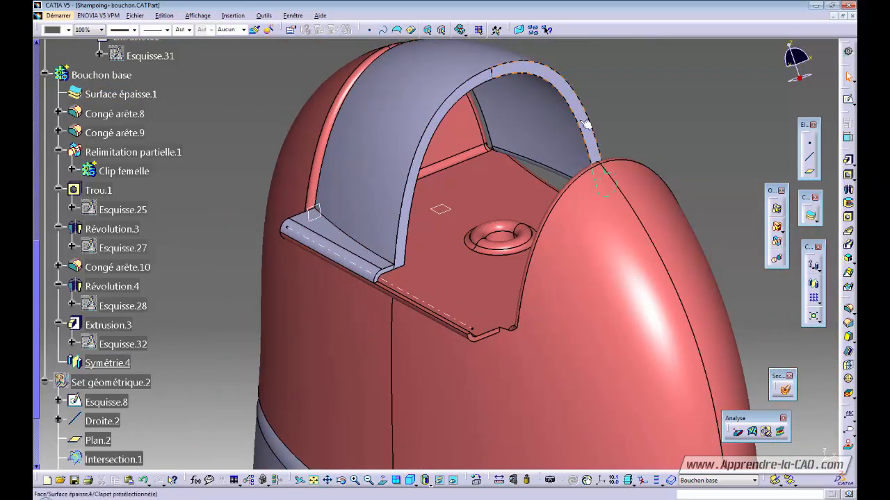
pyautogui.moveTo(429, 277); pyautogui.dragTo(377, 271, button='middle')
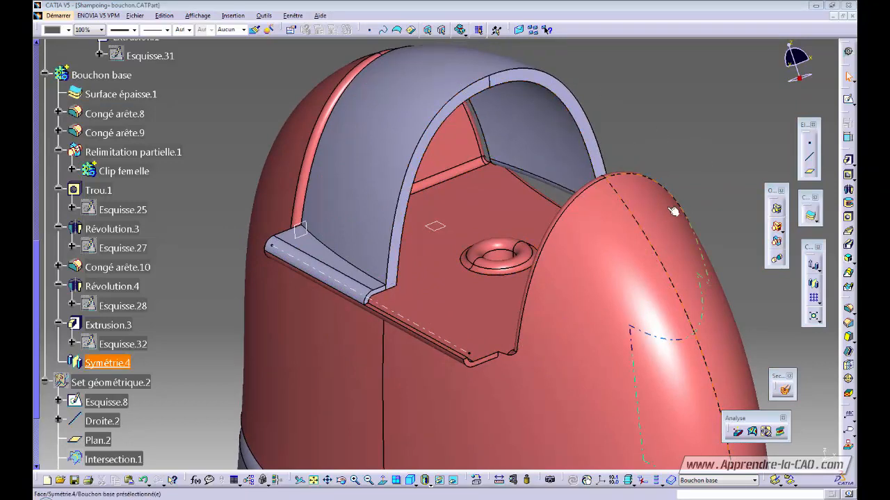
pyautogui.rightClick(373, 135)
pyautogui.click(389, 137)
pyautogui.click(182, 235)
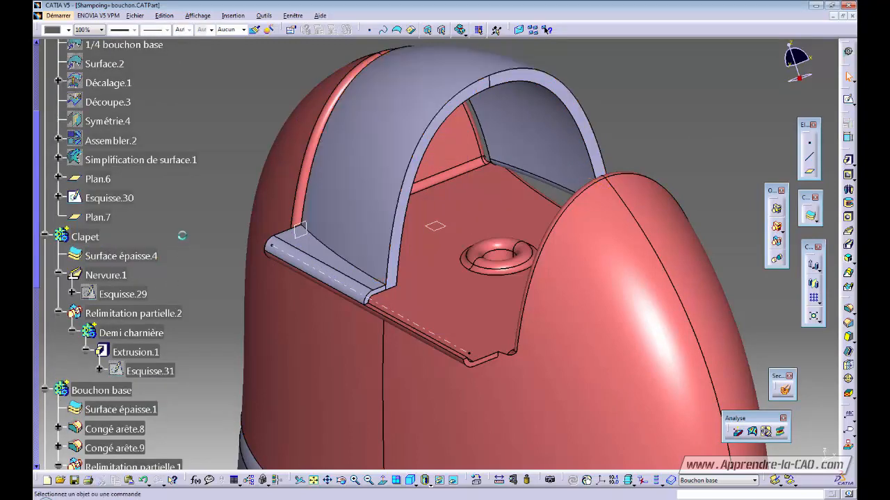
pyautogui.rightClick(82, 236)
pyautogui.click(123, 305)
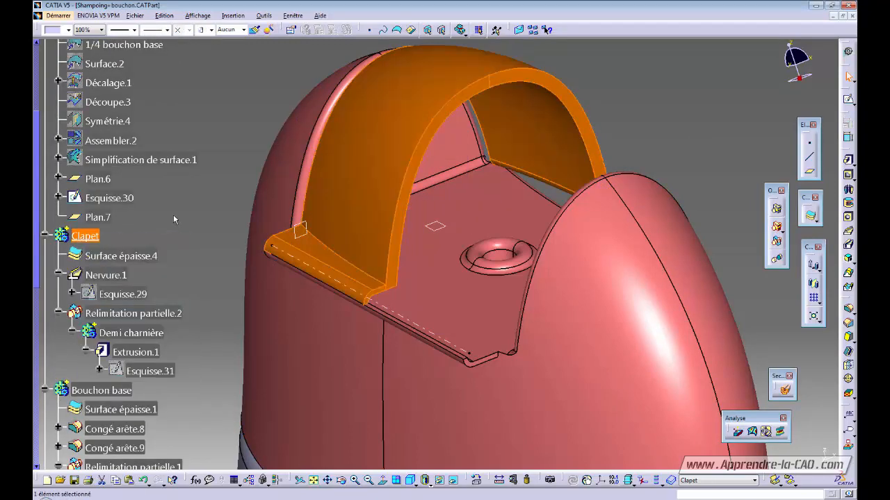
pyautogui.click(175, 216)
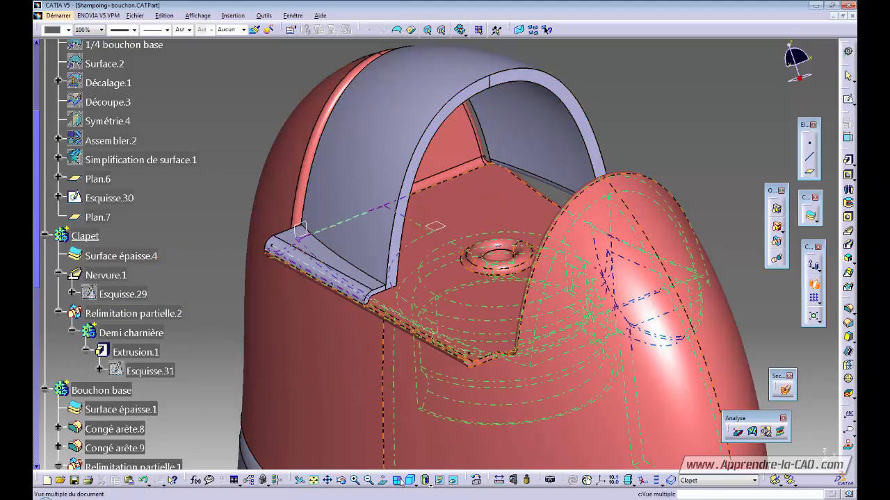
# - Mirror the Clapet body about the hidden plane Plan.4 and dismiss the warnings dialog
pyautogui.click(453, 483)
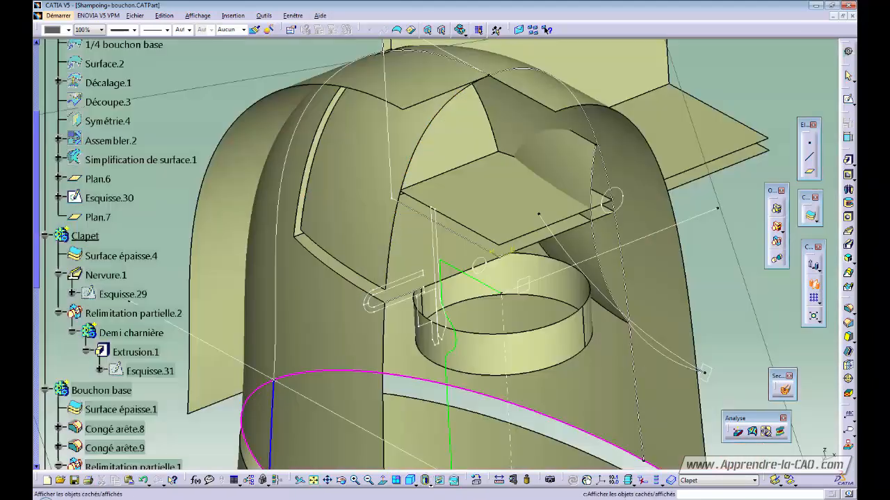
pyautogui.click(526, 292)
pyautogui.click(453, 481)
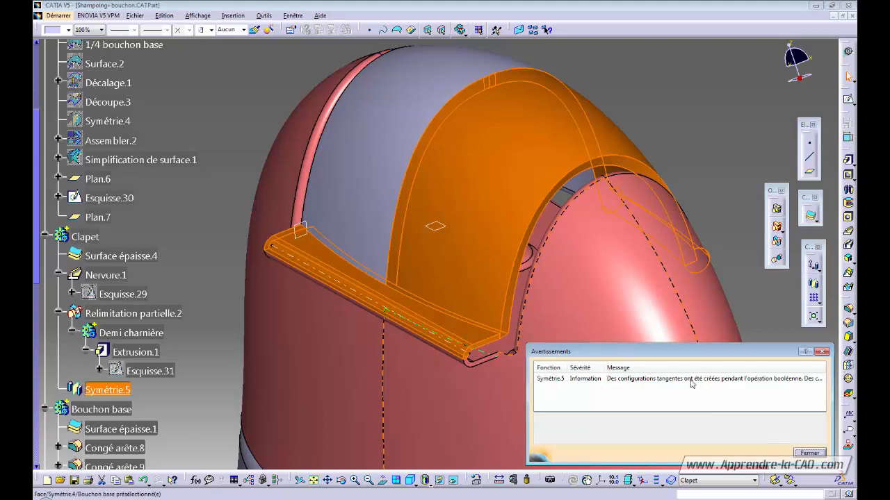
pyautogui.click(815, 452)
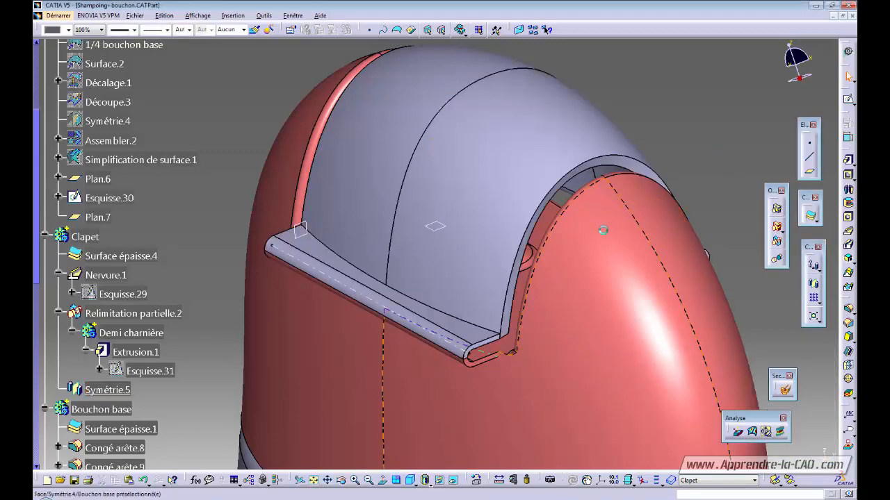
# - Examine the mirrored flap's fit around the cap opening and at the hinge from several angles
pyautogui.moveTo(602, 230); pyautogui.dragTo(500, 202, button='middle')
pyautogui.click(507, 269)
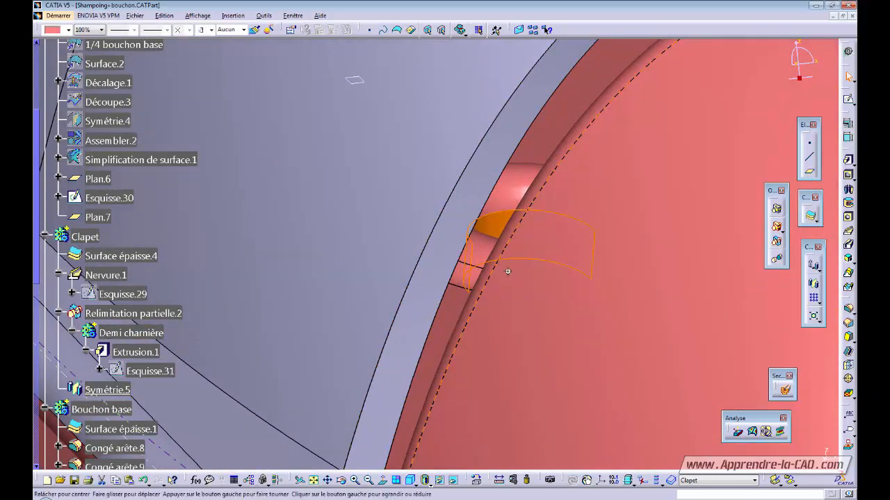
pyautogui.moveTo(508, 272); pyautogui.dragTo(437, 336, button='middle')
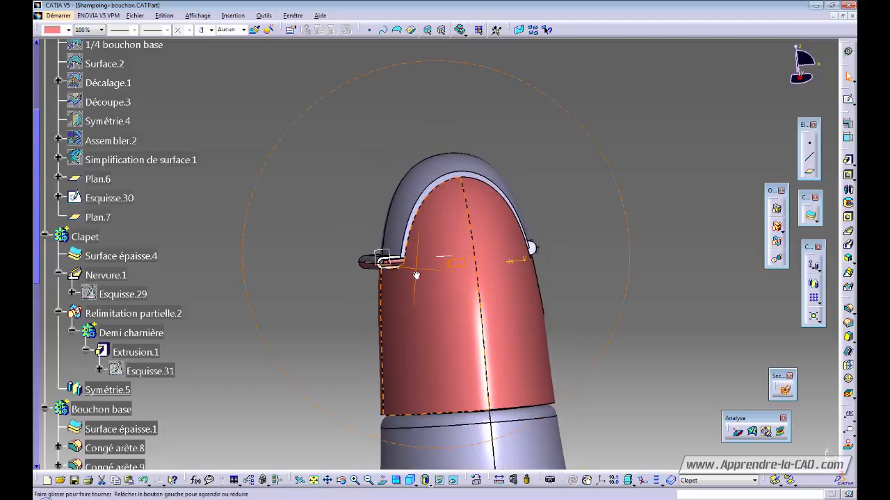
pyautogui.moveTo(458, 356); pyautogui.dragTo(438, 342, button='middle')
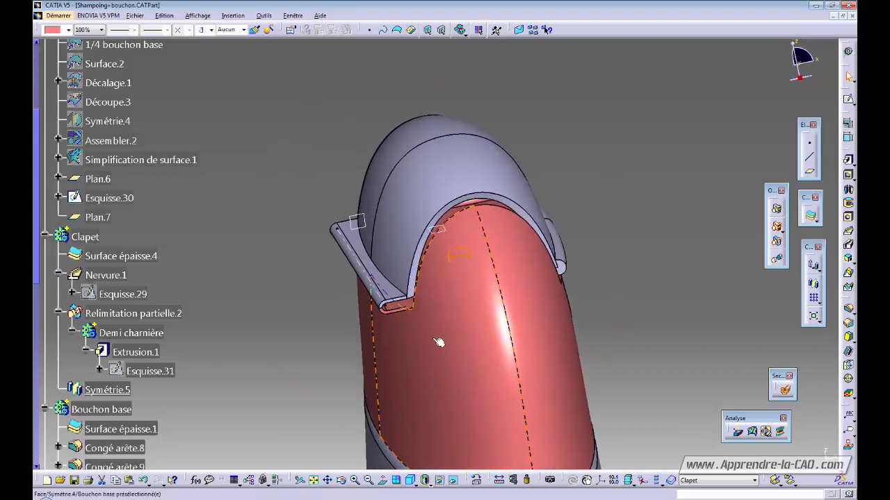
pyautogui.rightClick(85, 237)
pyautogui.click(215, 357)
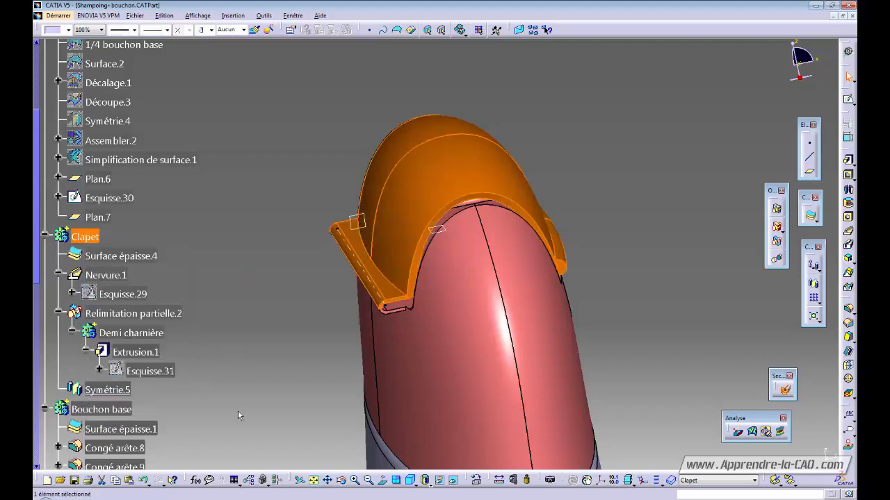
pyautogui.click(263, 300)
pyautogui.moveTo(245, 321); pyautogui.dragTo(308, 337, button='middle')
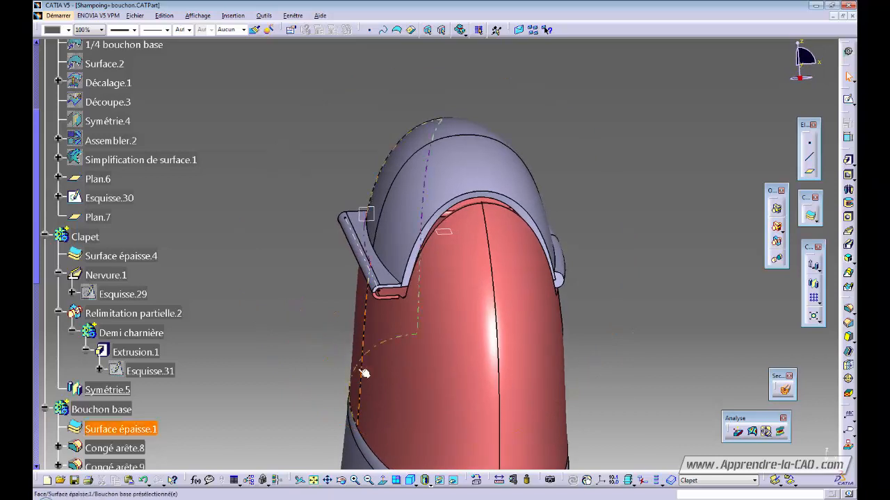
# - Open a new sketch on the hidden plane Plan.4 and cut the part's display by the sketch plane
pyautogui.click(454, 481)
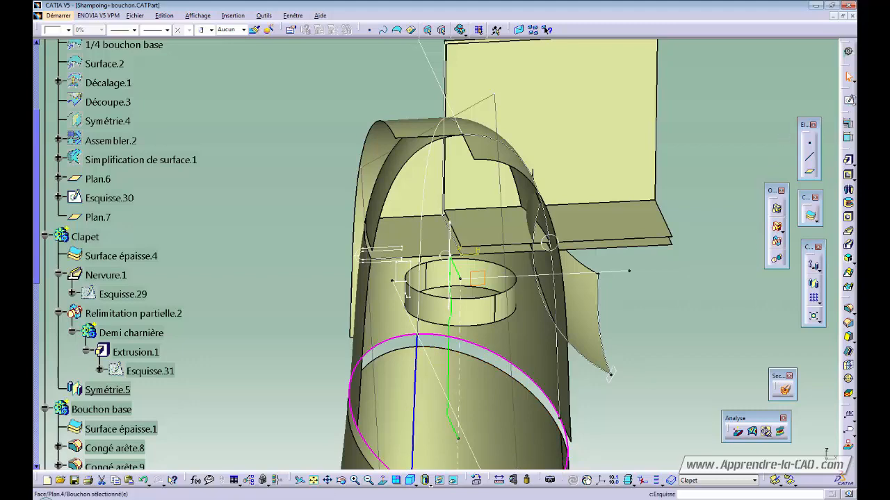
pyautogui.click(848, 99)
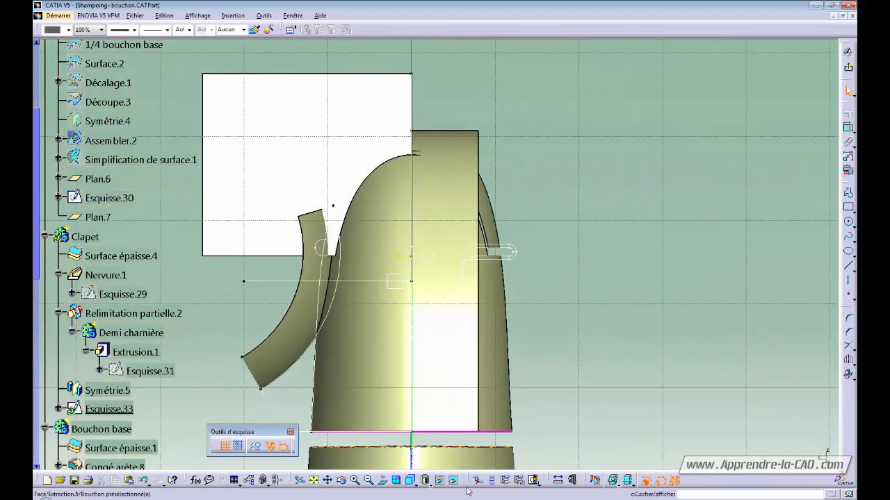
pyautogui.click(454, 481)
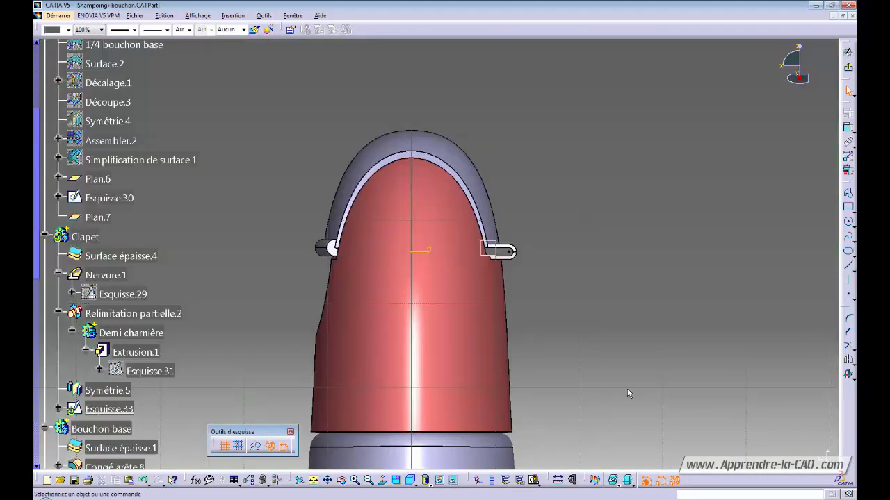
pyautogui.click(595, 480)
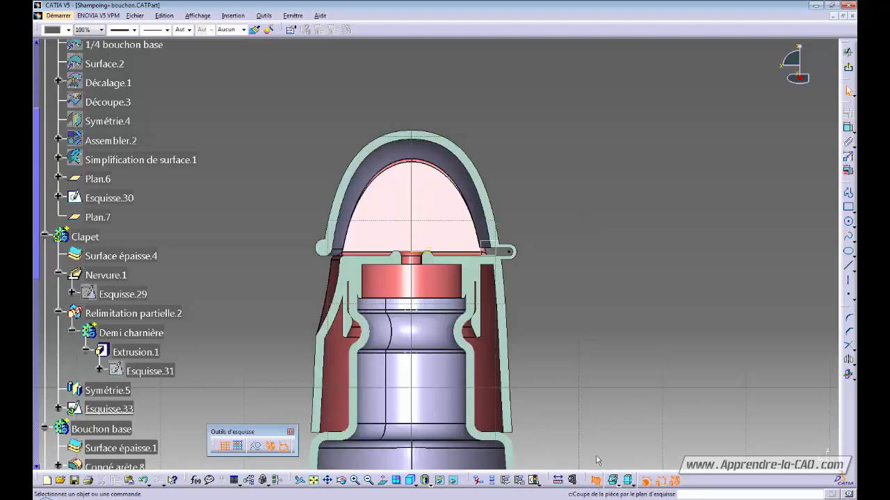
pyautogui.moveTo(582, 293); pyautogui.dragTo(643, 325, button='middle')
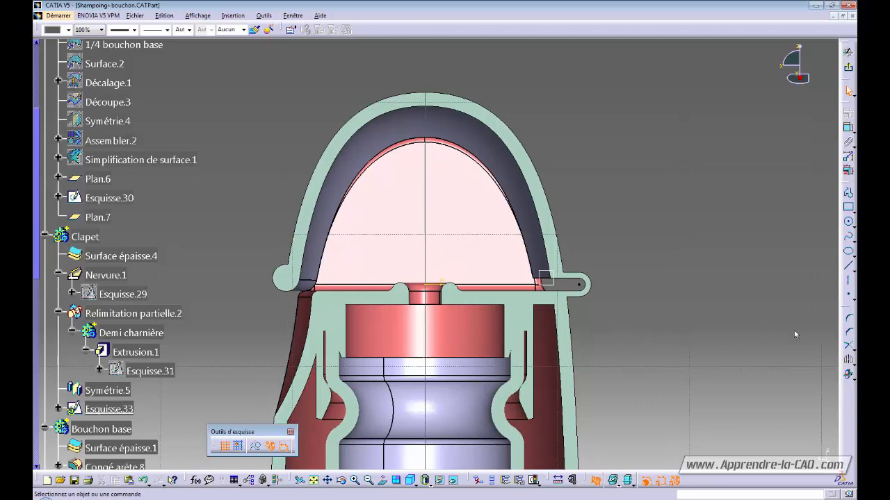
# - Draw a vertical sketch axis about 9.5 mm long on the cap's centreline, starting from the spout hole
pyautogui.click(848, 266)
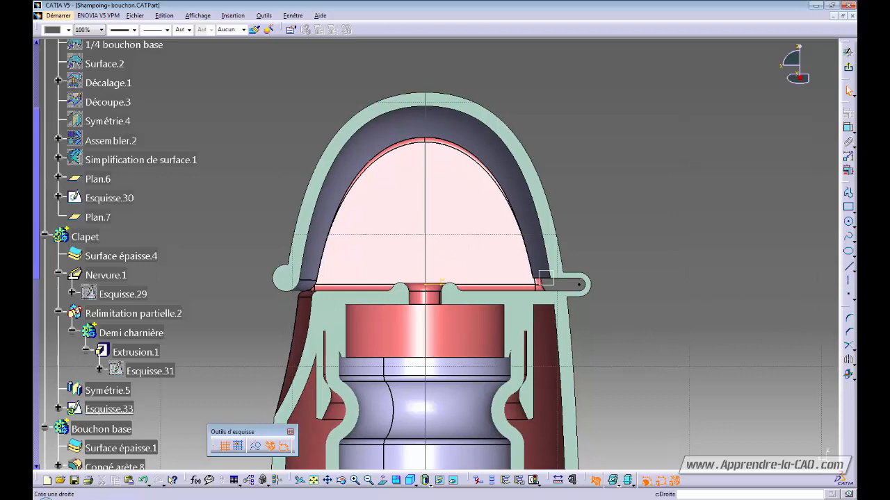
pyautogui.click(848, 281)
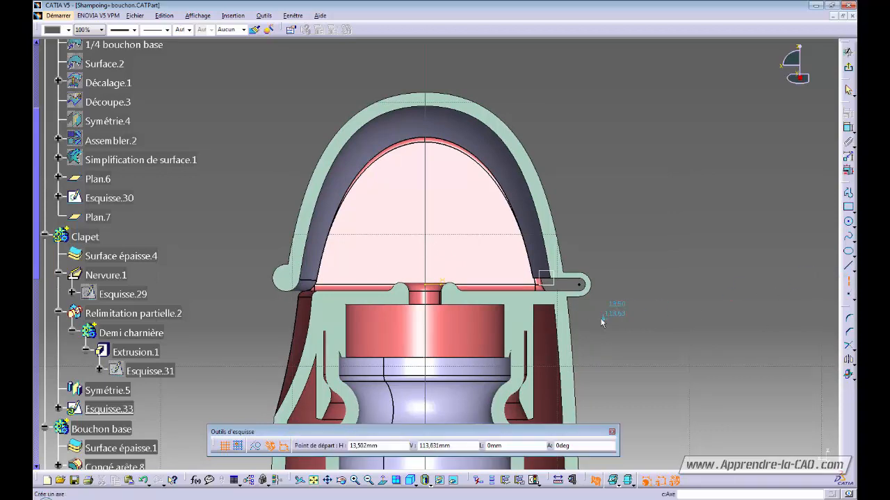
pyautogui.moveTo(641, 330); pyautogui.dragTo(629, 288, button='middle')
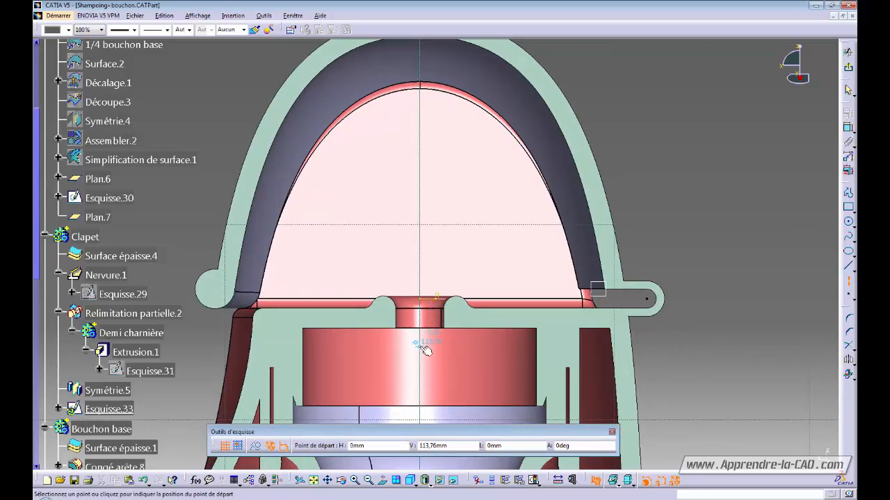
pyautogui.moveTo(427, 179); pyautogui.dragTo(423, 248, button='middle')
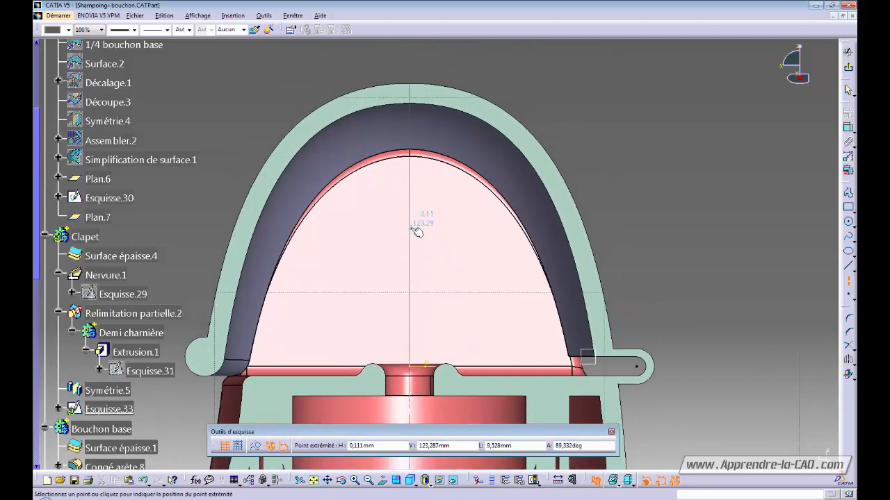
pyautogui.click(413, 228)
pyautogui.click(717, 268)
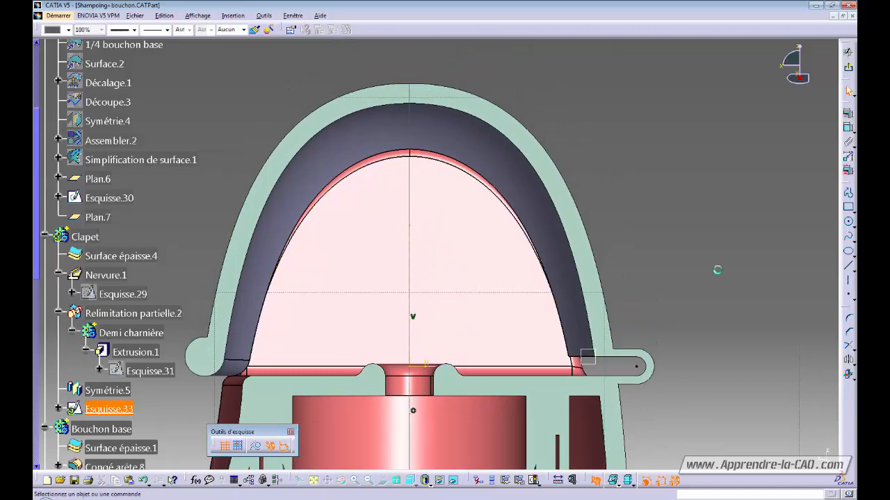
pyautogui.moveTo(702, 258); pyautogui.dragTo(677, 257, button='middle')
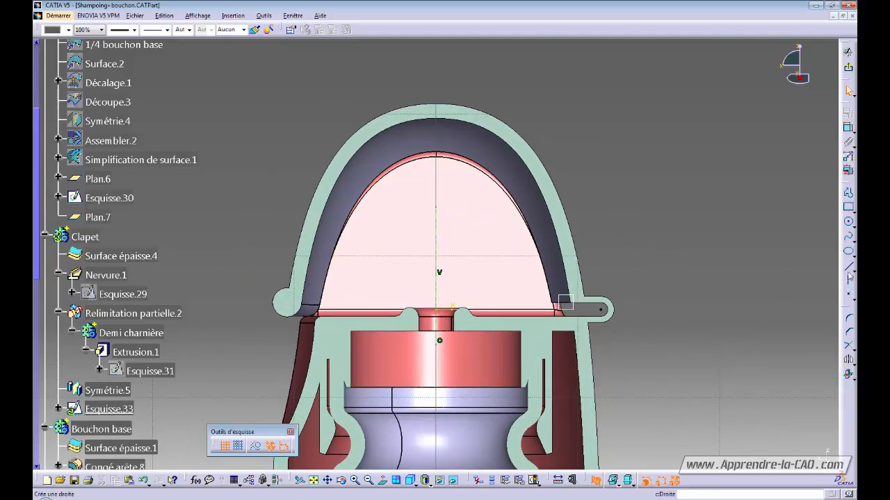
# - Sketch the plug profile's outer side about 18 mm from above the flap down through the spout hole, ending in a bevelled lip and horizontal bottom edge
pyautogui.click(844, 195)
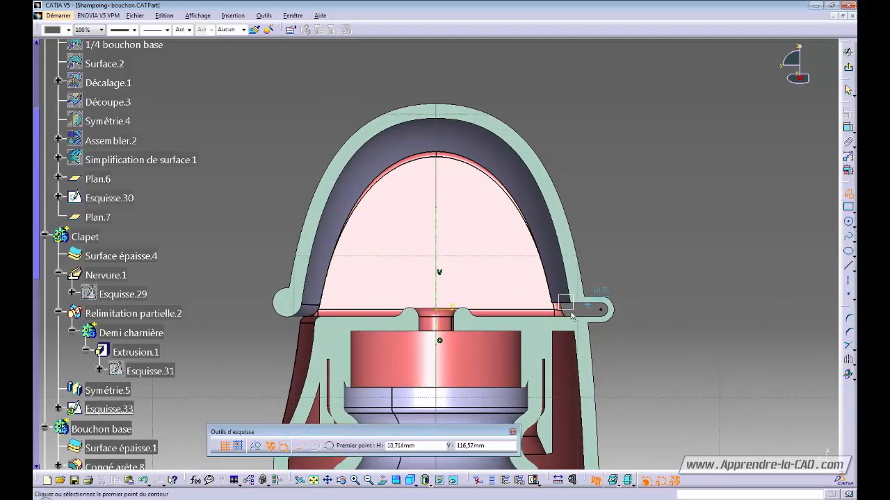
pyautogui.keyDown('ctrl'); pyautogui.moveTo(410, 342); pyautogui.dragTo(423, 317, button='middle'); pyautogui.keyUp('ctrl')
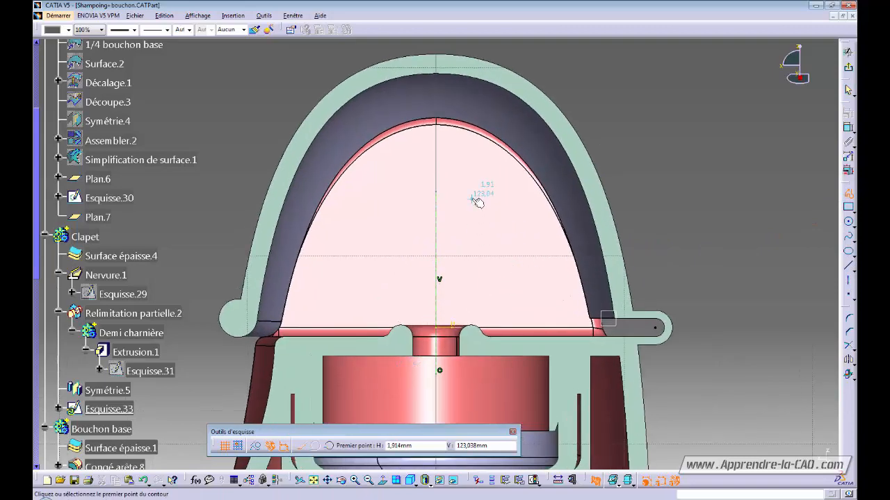
pyautogui.keyDown('ctrl'); pyautogui.moveTo(474, 203); pyautogui.dragTo(456, 259, button='middle'); pyautogui.keyUp('ctrl')
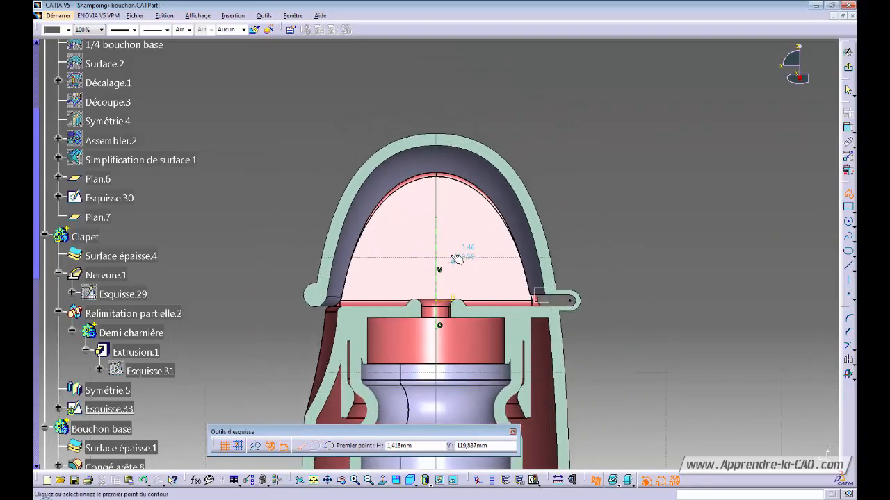
pyautogui.click(449, 108)
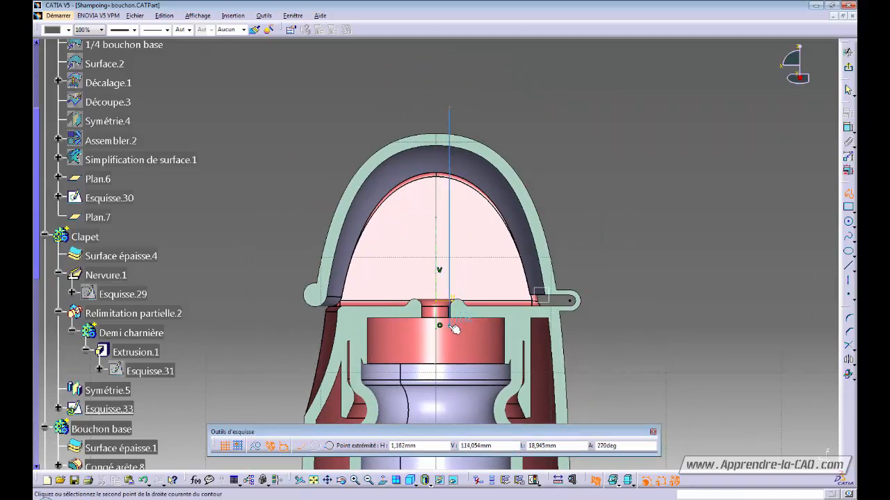
pyautogui.keyDown('ctrl'); pyautogui.moveTo(450, 322); pyautogui.dragTo(456, 223, button='middle'); pyautogui.keyUp('ctrl')
pyautogui.moveTo(455, 224); pyautogui.dragTo(417, 6, button='middle')
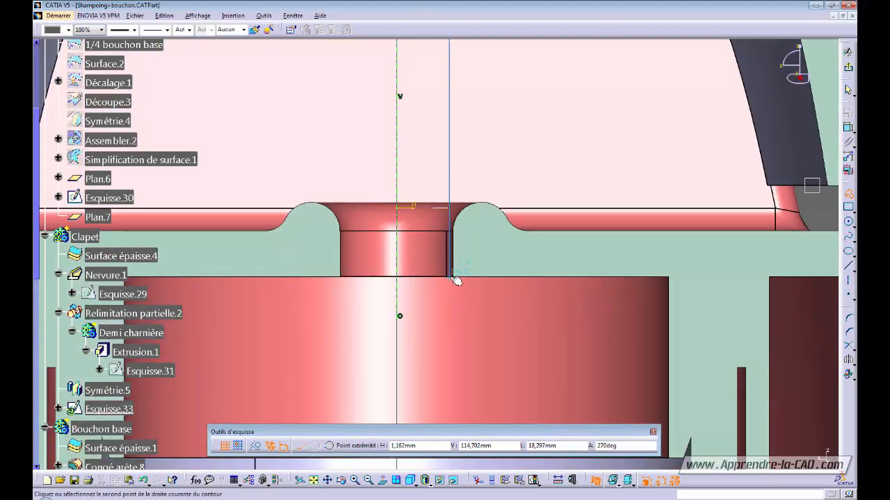
pyautogui.click(450, 277)
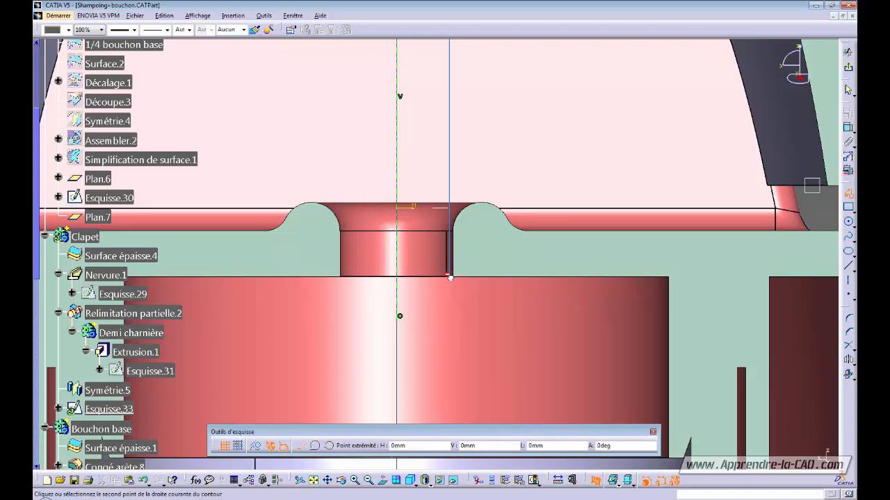
pyautogui.moveTo(455, 287); pyautogui.dragTo(458, 287)
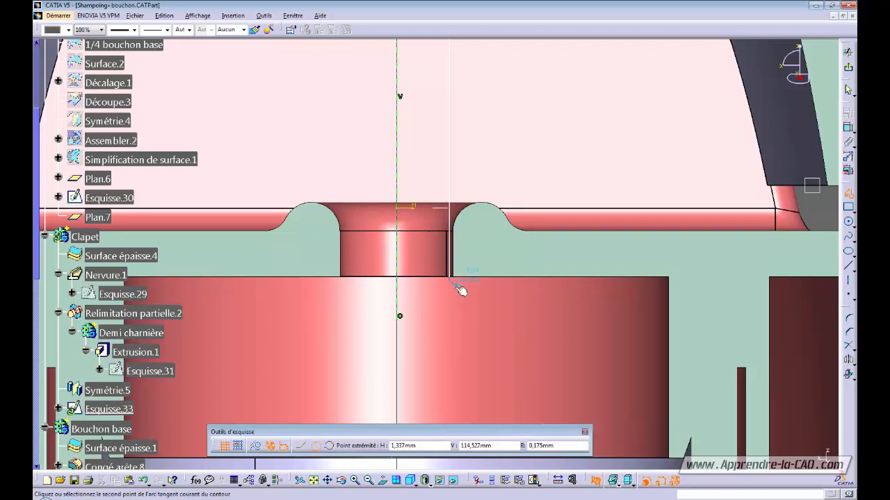
pyautogui.hotkey('ctrl', 'z')
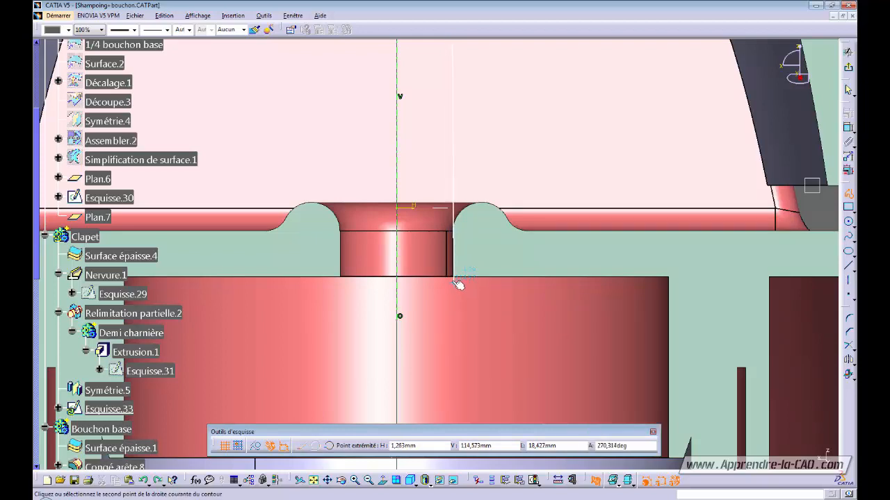
pyautogui.click(453, 281)
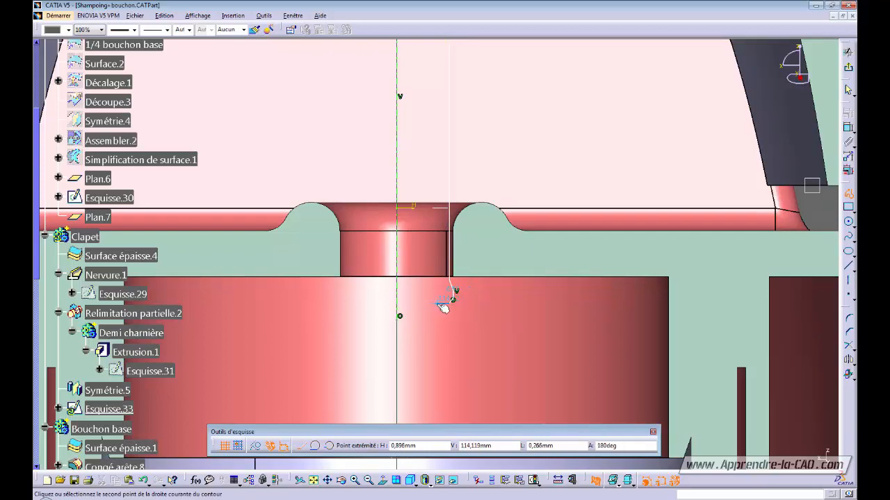
pyautogui.click(440, 305)
# - Close the plug profile with a parallel inner vertical line back up to its starting point above the flap
pyautogui.moveTo(433, 142); pyautogui.dragTo(431, 253, button='middle')
pyautogui.moveTo(436, 213); pyautogui.dragTo(428, 292, button='middle')
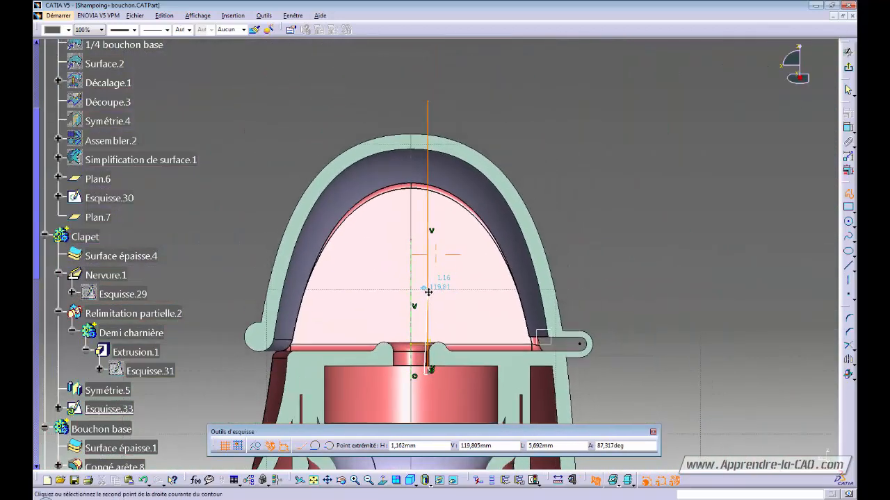
pyautogui.click(423, 106)
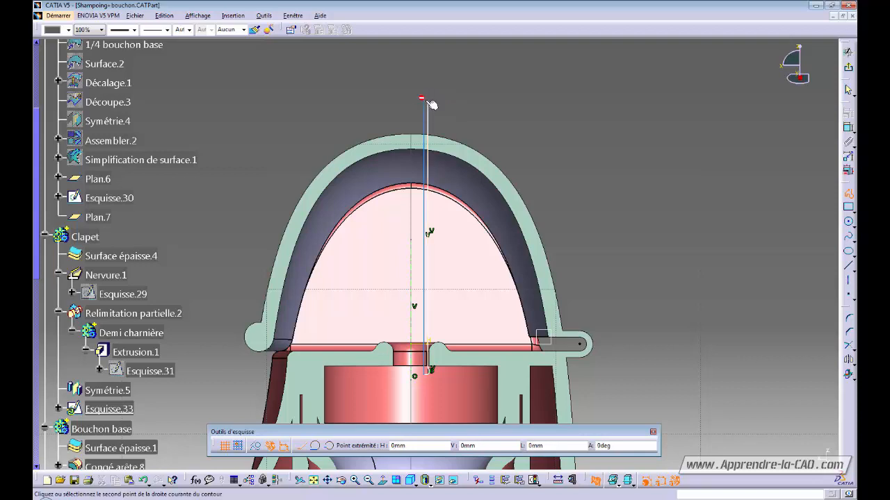
pyautogui.click(428, 100)
pyautogui.doubleClick(428, 100)
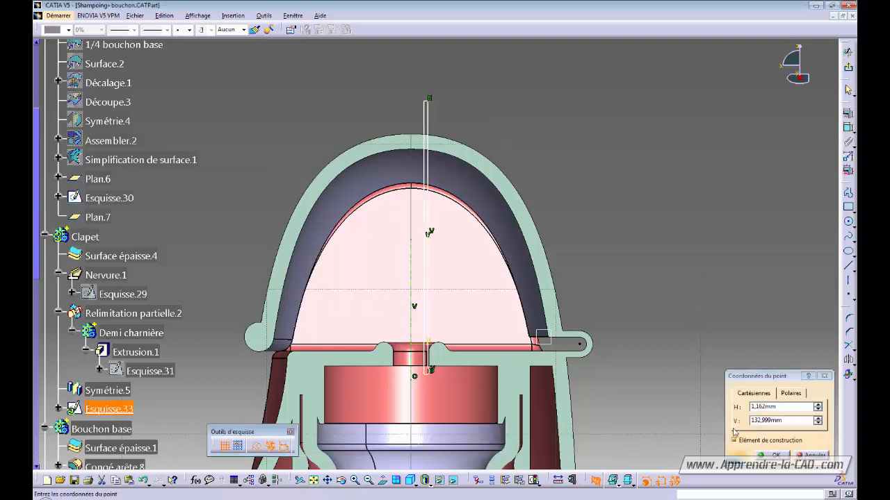
pyautogui.click(799, 458)
# - Move the profile's outer side against the spout hole's wall, enlarge the lip outwards and raise the bottom edge
pyautogui.moveTo(614, 260)
pyautogui.mouseDown(button='middle')
pyautogui.moveTo(602, 250)
pyautogui.moveTo(498, 344)
pyautogui.moveTo(476, 251)
pyautogui.mouseUp(button='middle')
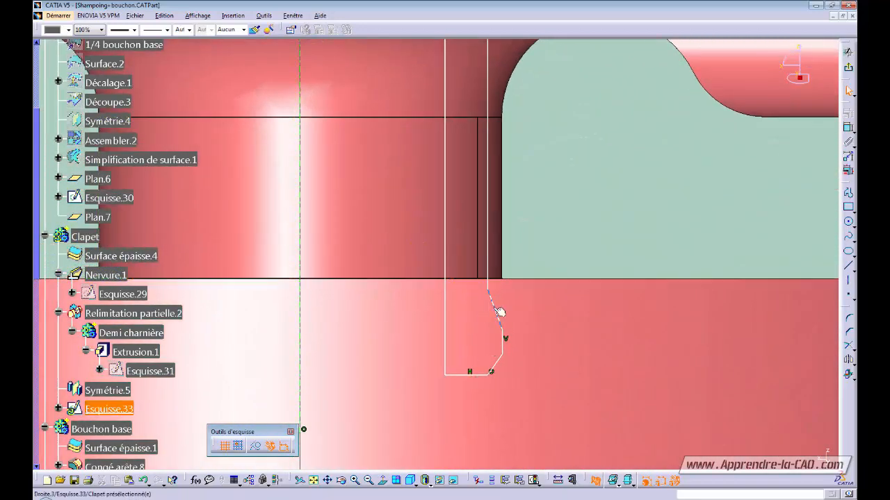
pyautogui.moveTo(499, 312); pyautogui.dragTo(513, 303)
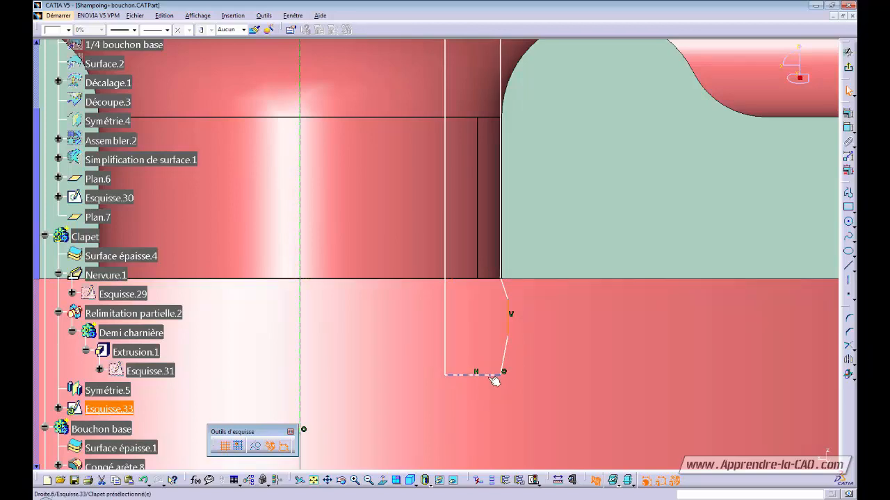
pyautogui.moveTo(494, 375); pyautogui.dragTo(503, 348)
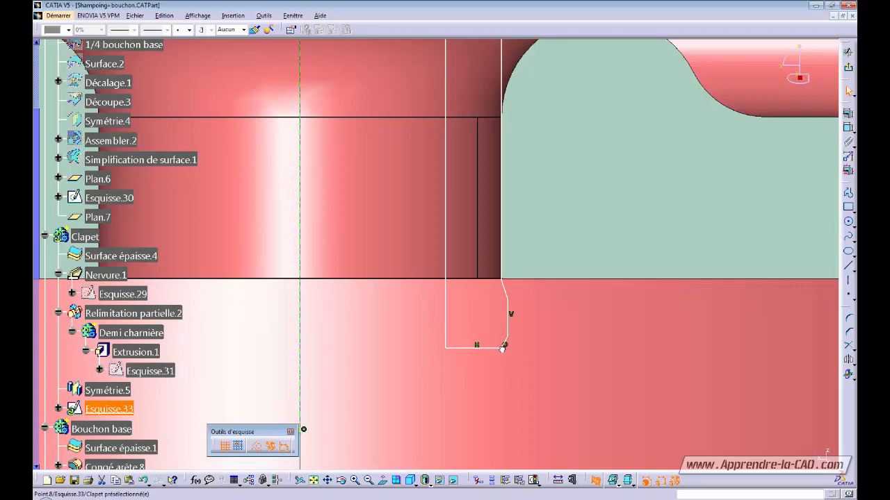
# - Delete the constraint at the lip's lower corner, adjust the bottom edge and inner side to a thin wall, and exit the sketch
pyautogui.click(505, 346)
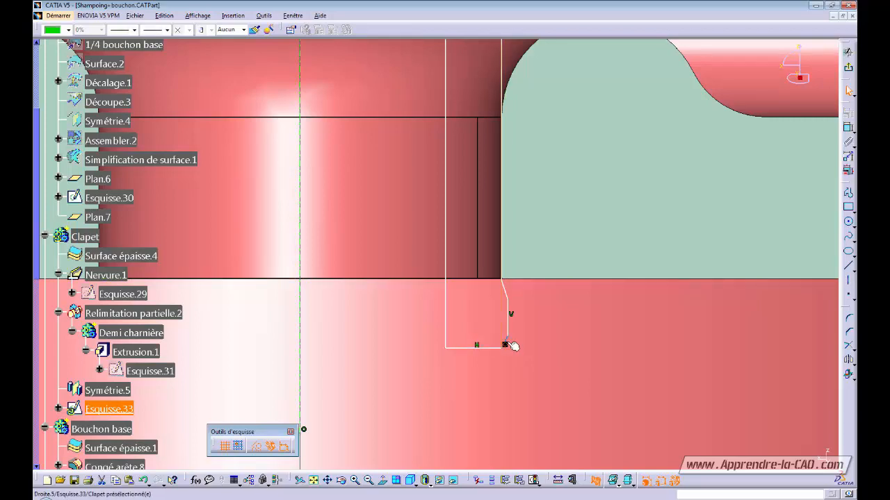
pyautogui.press('Delete')
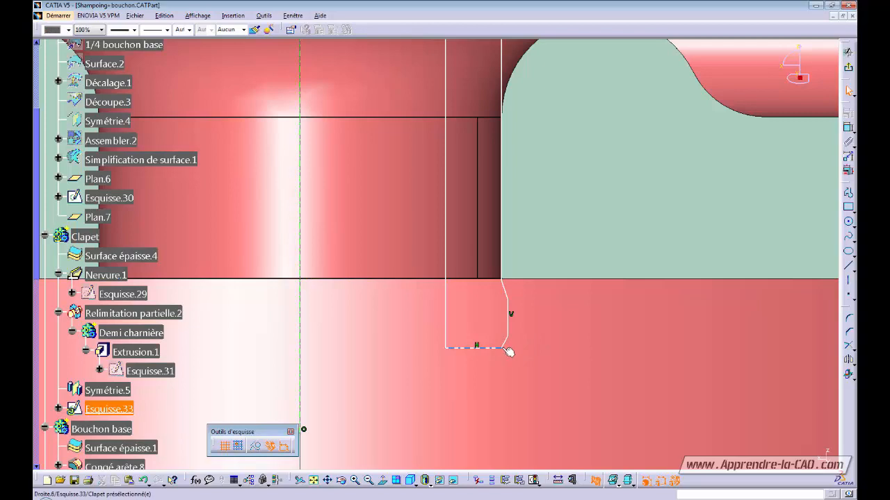
pyautogui.moveTo(503, 349); pyautogui.dragTo(491, 348)
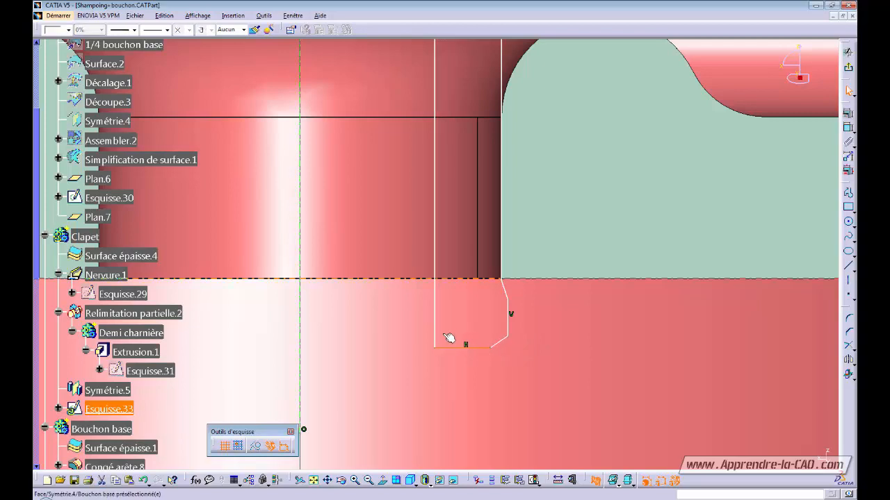
pyautogui.moveTo(436, 320); pyautogui.dragTo(456, 315)
pyautogui.keyDown('ctrl'); pyautogui.moveTo(488, 295); pyautogui.dragTo(474, 358, button='middle'); pyautogui.keyUp('ctrl')
pyautogui.moveTo(457, 284); pyautogui.dragTo(445, 389, button='middle')
pyautogui.keyDown('ctrl'); pyautogui.moveTo(426, 306); pyautogui.dragTo(429, 435, button='middle'); pyautogui.keyUp('ctrl')
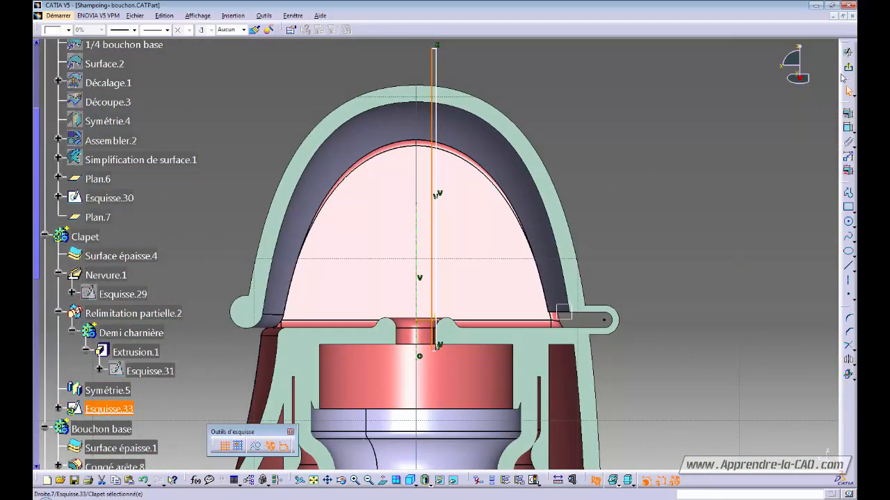
pyautogui.click(848, 68)
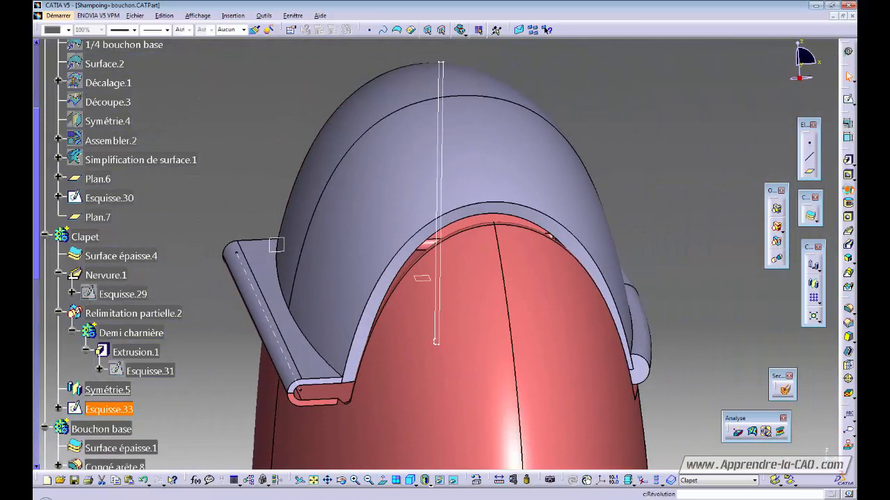
# - Revolve the plug profile 360 degrees about the sketch axis in the Clapet body
pyautogui.click(848, 190)
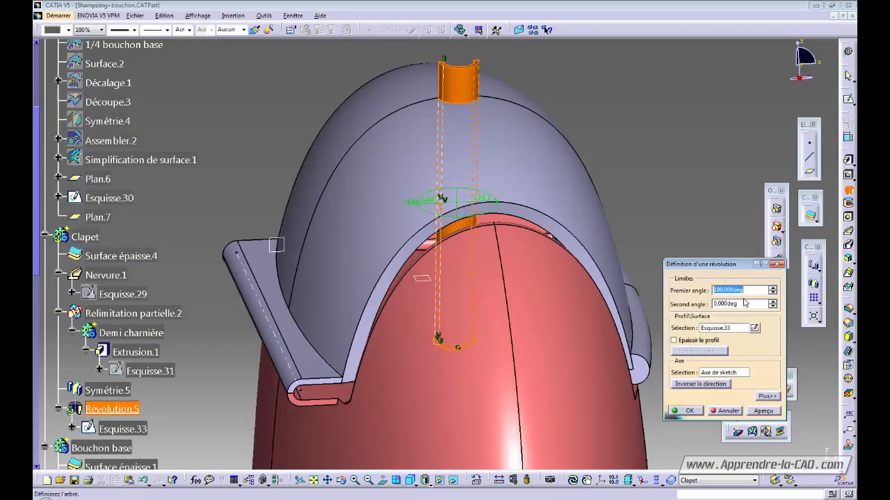
pyautogui.write('360')
pyautogui.press('Return')
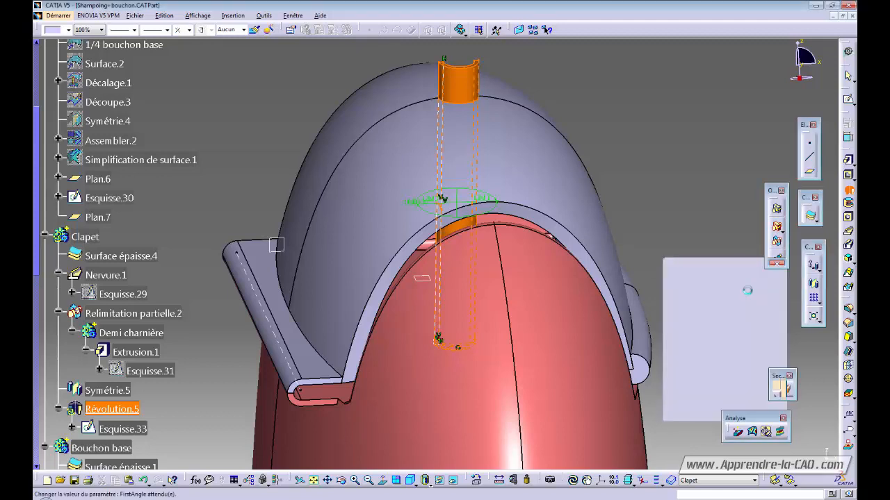
pyautogui.click(629, 168)
pyautogui.moveTo(625, 171); pyautogui.dragTo(451, 309, button='middle')
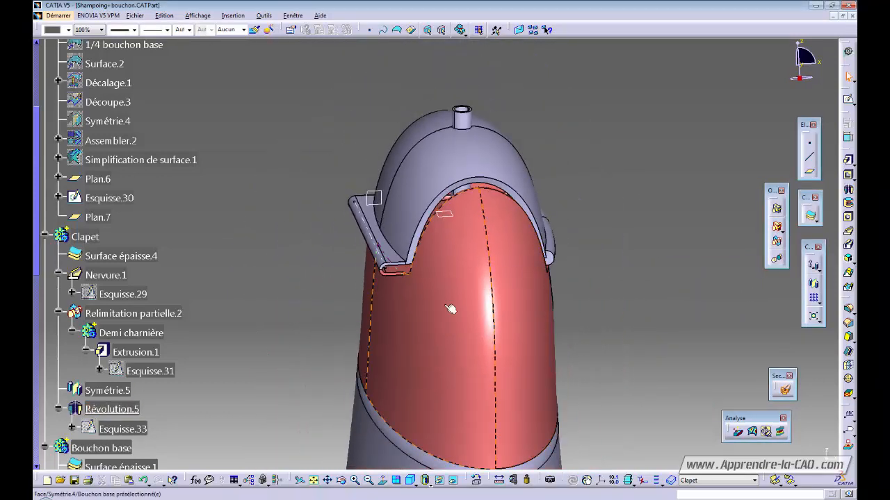
# - Delete the plug's revolution from the Clapet body while keeping its sketch
pyautogui.click(128, 410)
pyautogui.press('Delete')
pyautogui.press('Return')
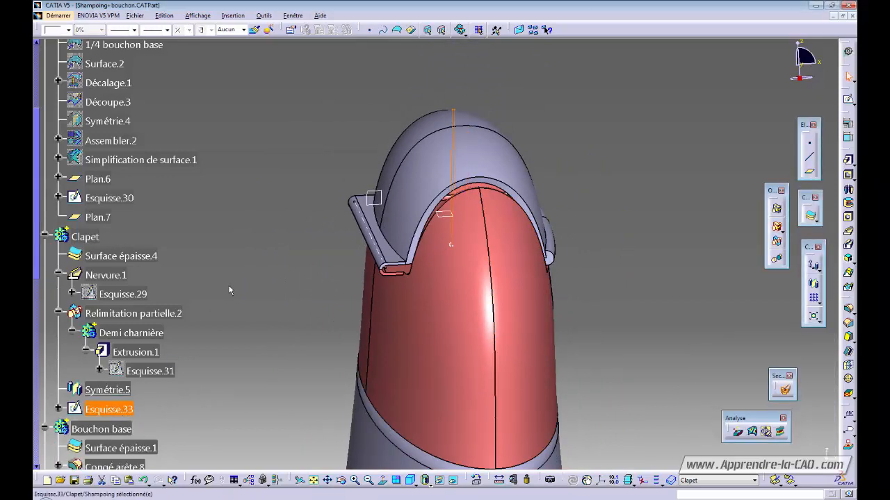
# - Insert a new body into the part and rename it obturateur
pyautogui.click(233, 15)
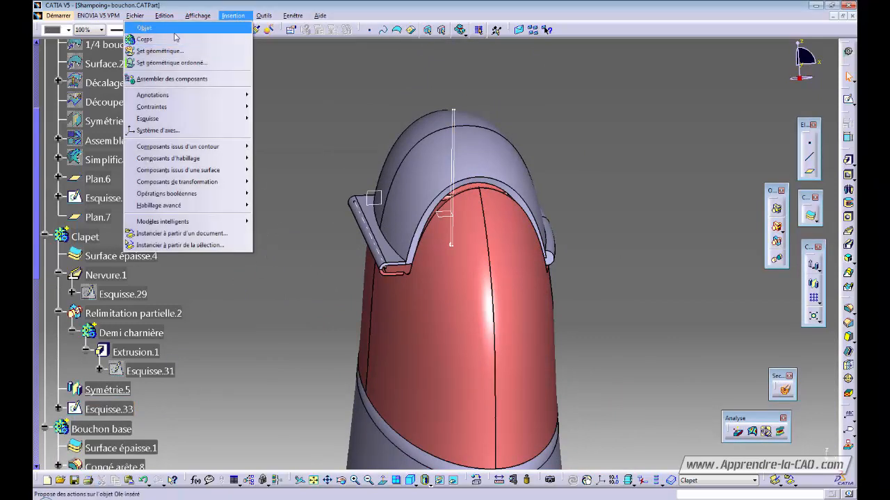
pyautogui.click(170, 39)
pyautogui.click(526, 277)
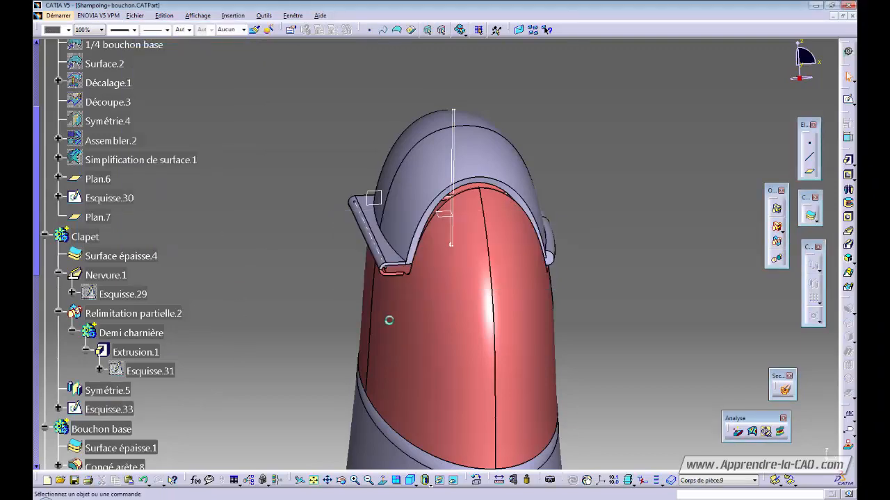
pyautogui.moveTo(35, 220); pyautogui.dragTo(34, 422)
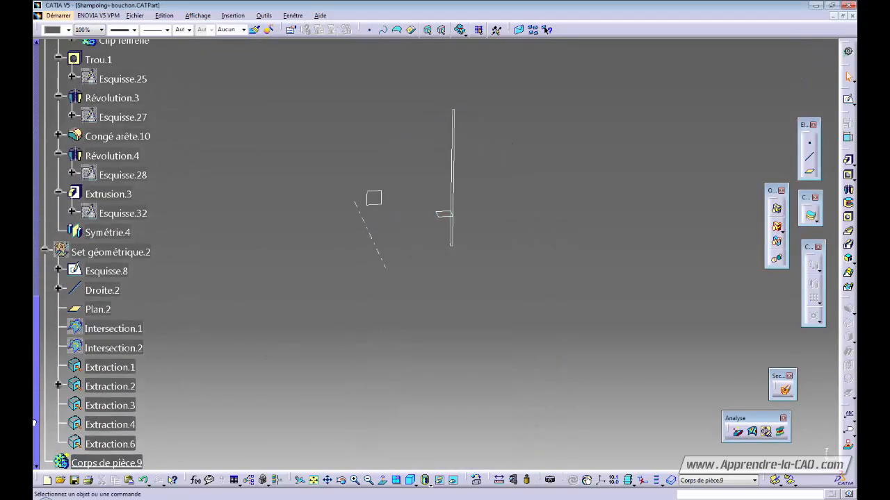
pyautogui.click(107, 463)
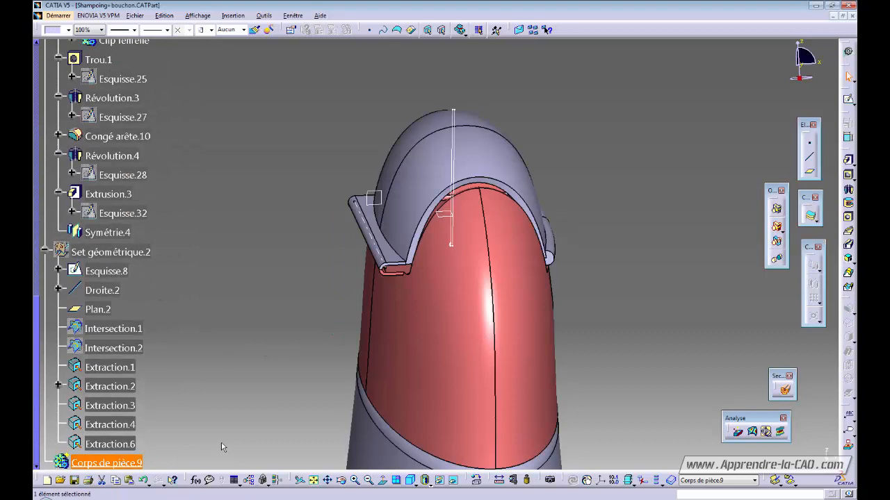
pyautogui.hotkey('alt', 'Return')
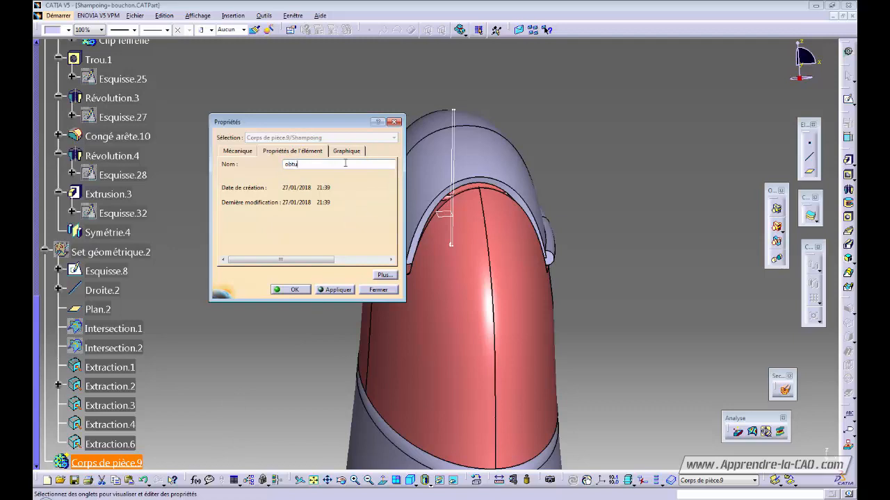
pyautogui.press('Return')
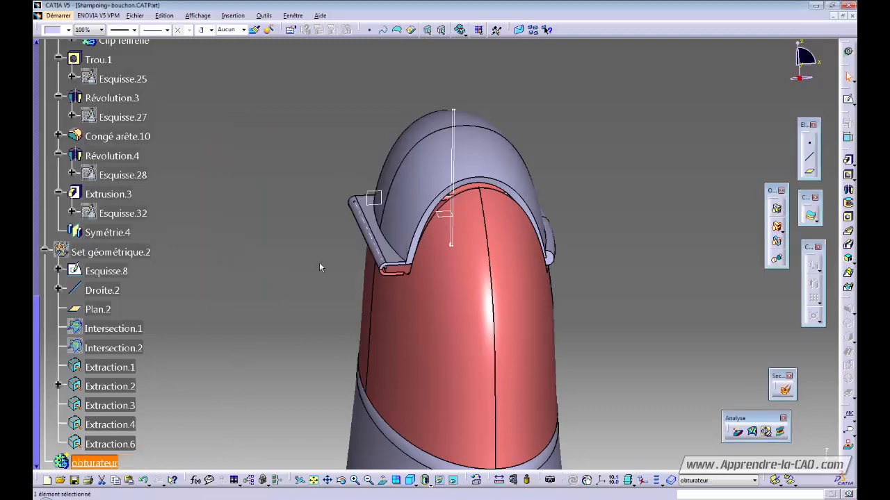
# - Move the plug's profile sketch, Esquisse.33, from the Clapet body into the obturateur body
pyautogui.rightClick(453, 237)
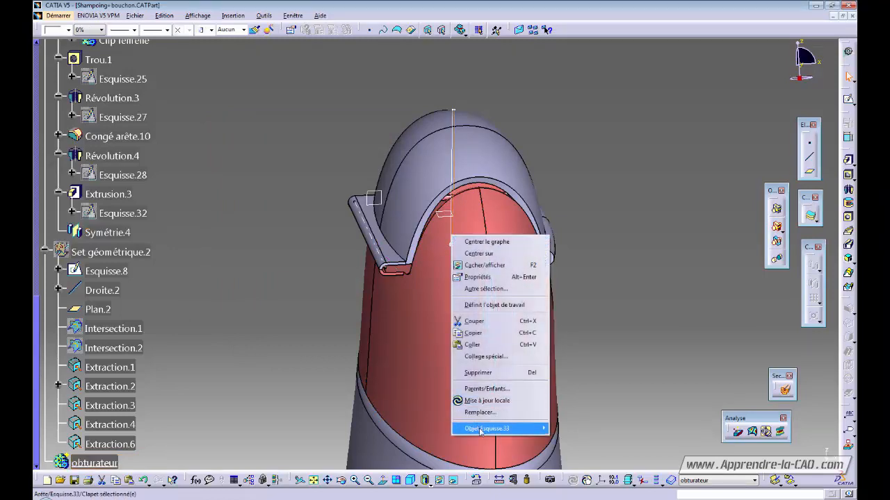
pyautogui.moveTo(487, 428)
pyautogui.click(383, 456)
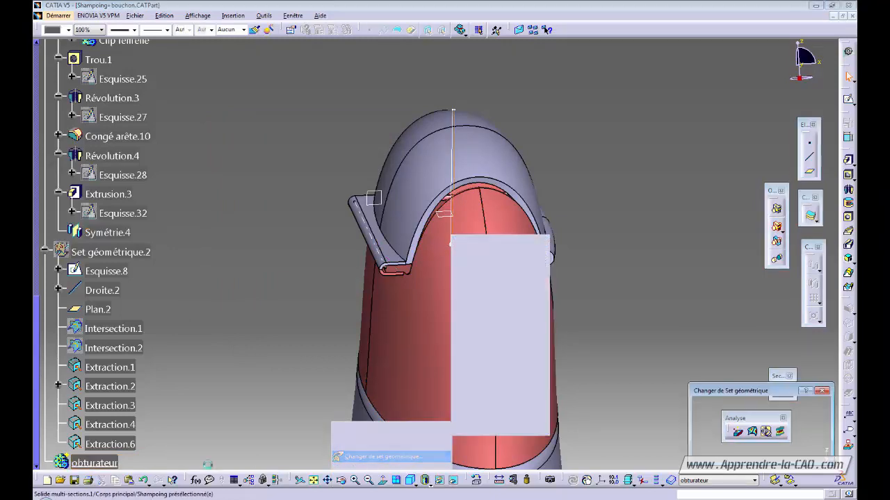
pyautogui.click(95, 463)
pyautogui.press('Return')
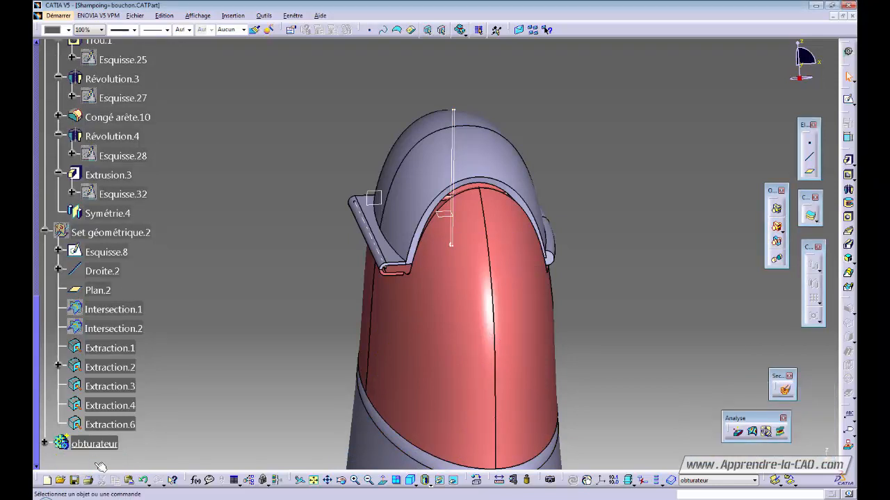
# - Revolve the plug profile Esquisse.33 around its sketch axis in the obturateur body
pyautogui.click(45, 444)
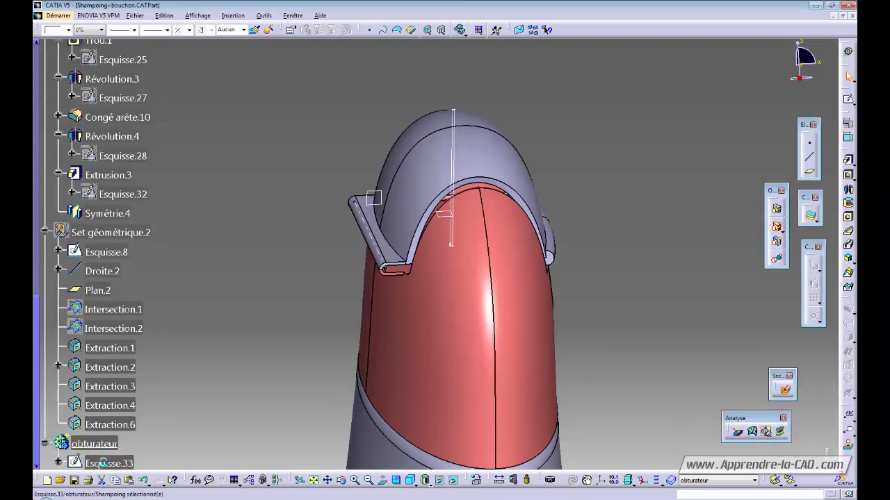
pyautogui.click(848, 189)
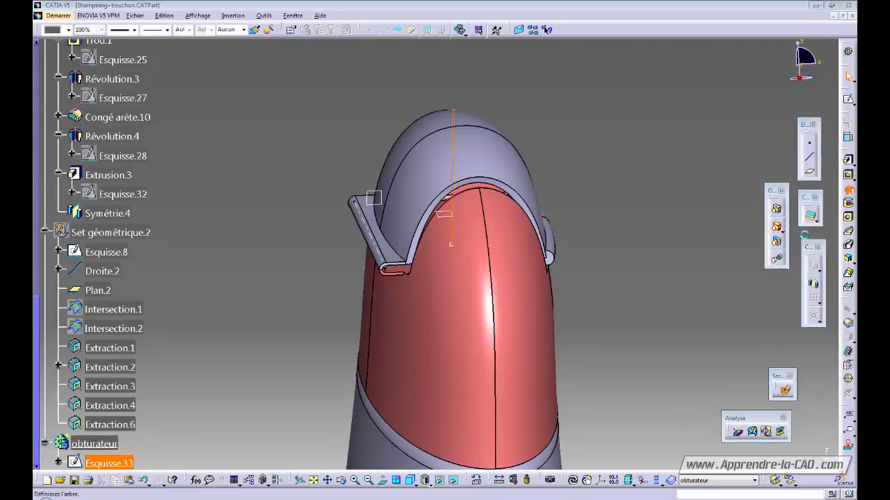
pyautogui.click(695, 410)
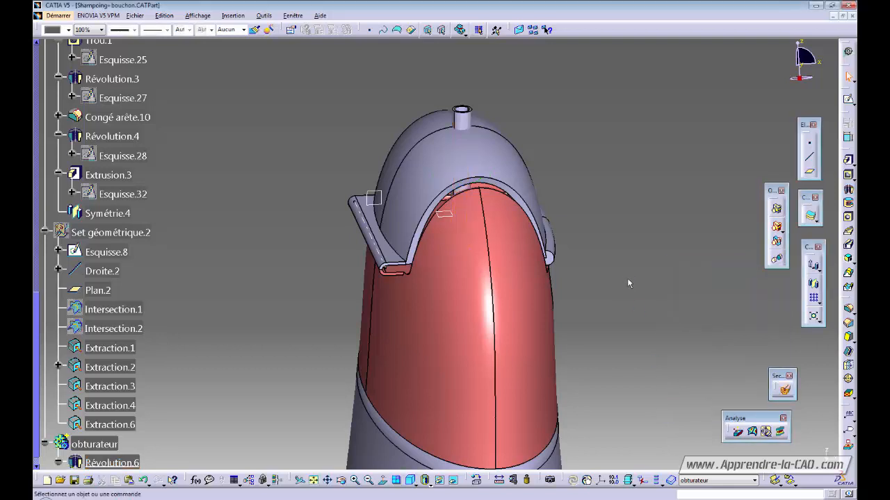
# - Locate the flap's body in the tree and define Clapet as the work object
pyautogui.rightClick(414, 182)
pyautogui.click(438, 184)
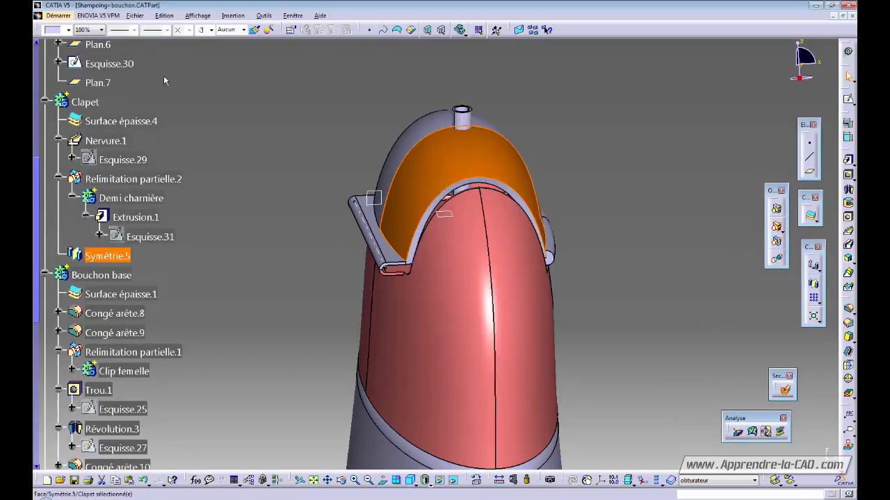
pyautogui.rightClick(83, 101)
pyautogui.click(118, 169)
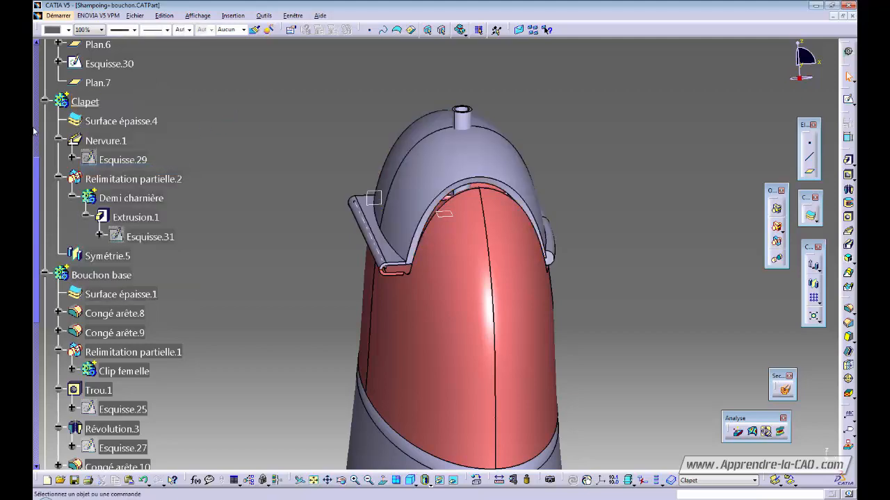
# - Union-trim the obturateur body with Clapet, removing the part of the plug that protrudes above the flap
pyautogui.moveTo(38, 170); pyautogui.dragTo(36, 301)
pyautogui.click(91, 425)
pyautogui.rightClick(97, 425)
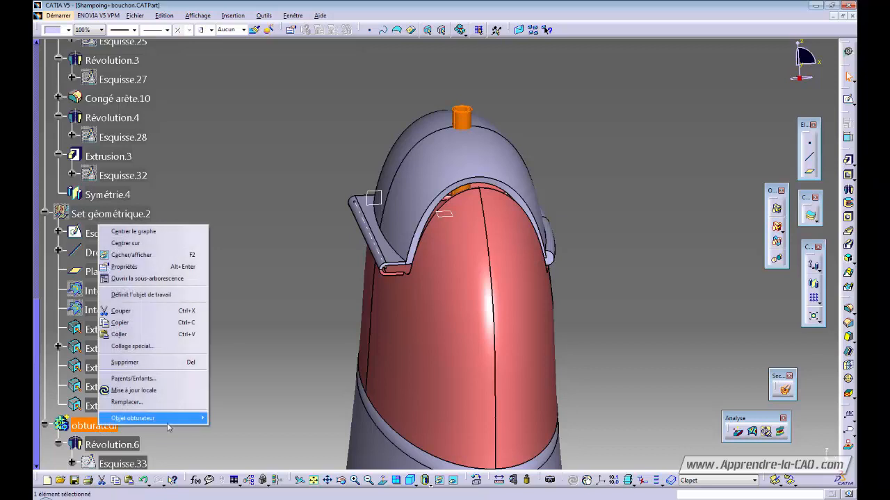
pyautogui.moveTo(168, 426)
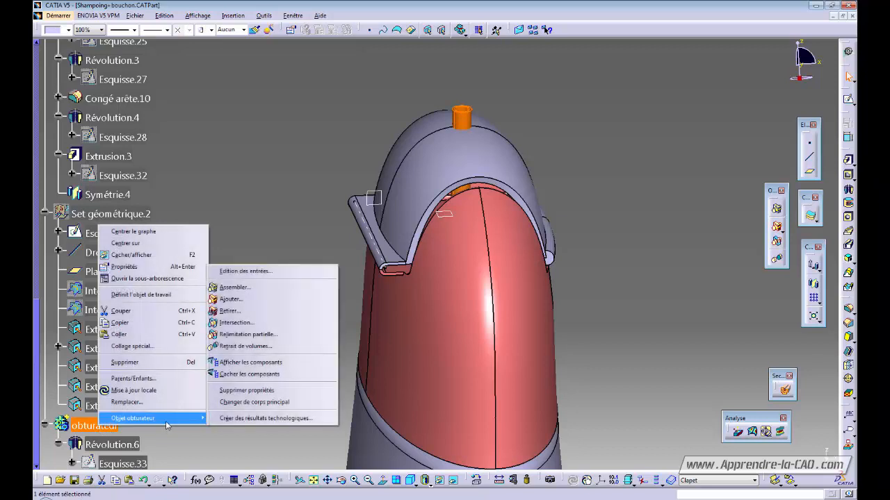
pyautogui.click(262, 336)
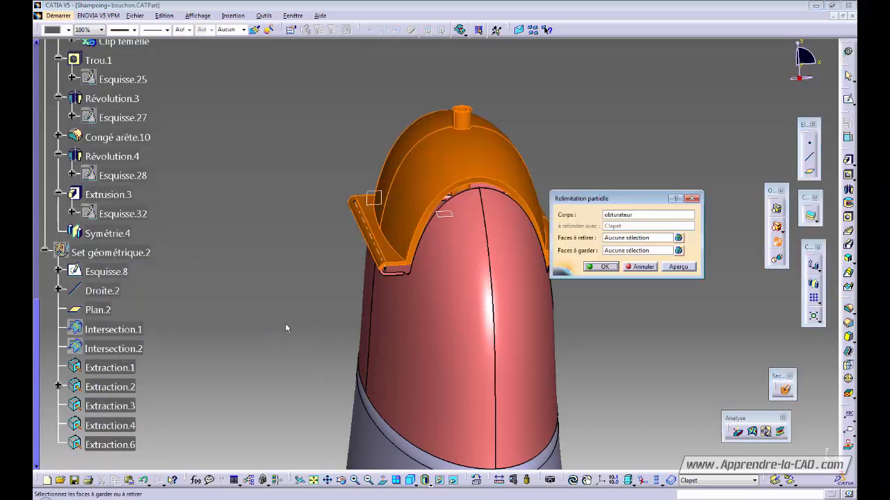
pyautogui.click(635, 240)
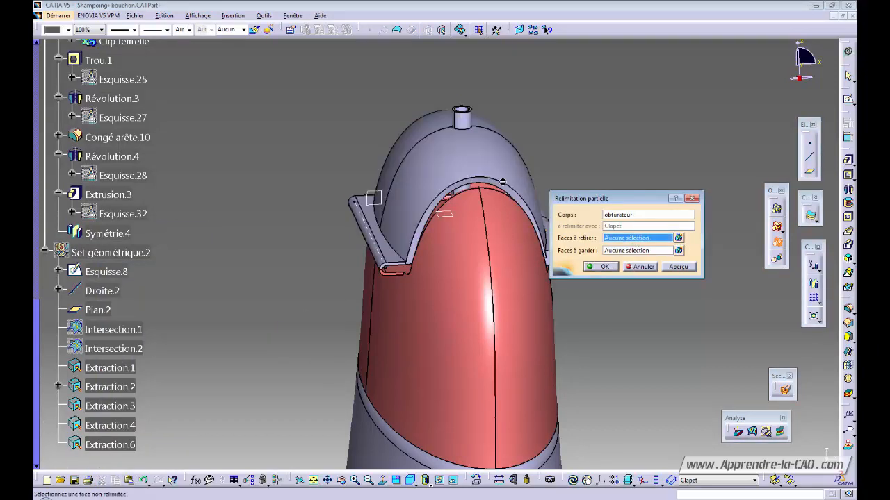
pyautogui.click(603, 267)
# - Hide the Bouchon base body and inspect the plug inside the flap from below
pyautogui.moveTo(491, 284); pyautogui.dragTo(409, 292, button='middle')
pyautogui.moveTo(36, 312); pyautogui.dragTo(37, 71)
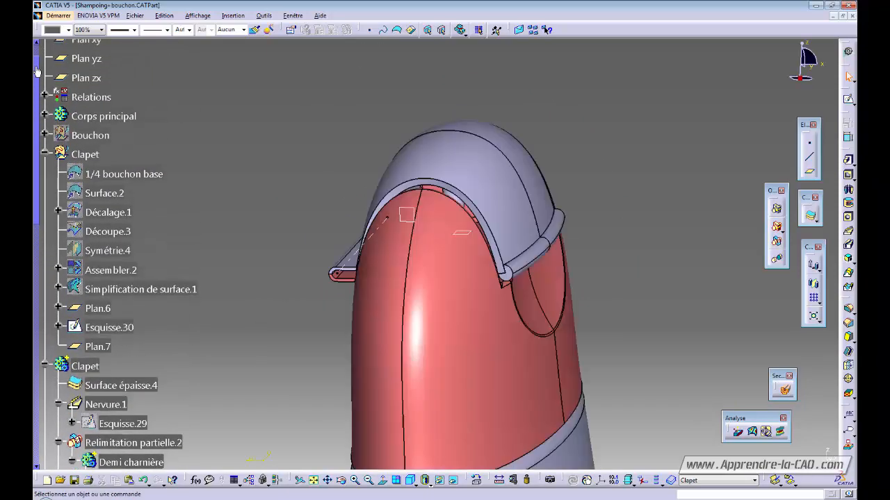
pyautogui.click(101, 117)
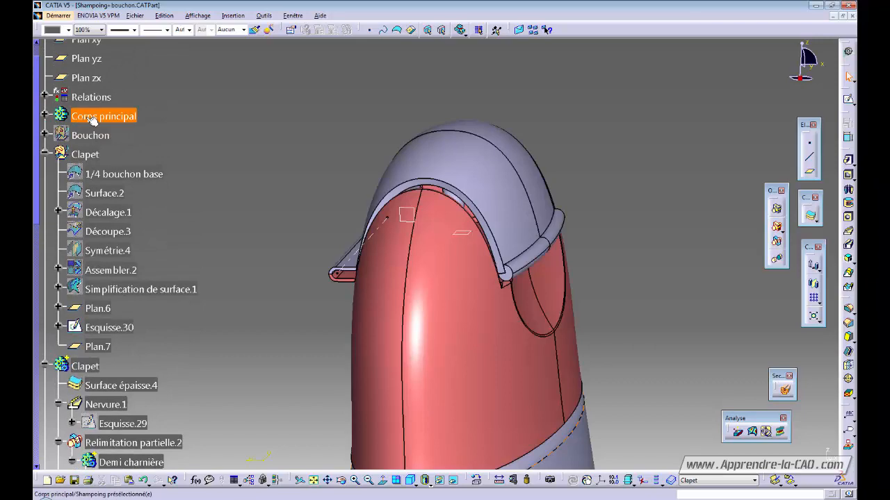
pyautogui.click(500, 343)
pyautogui.moveTo(38, 176); pyautogui.dragTo(35, 336)
pyautogui.click(125, 226)
pyautogui.press('space')
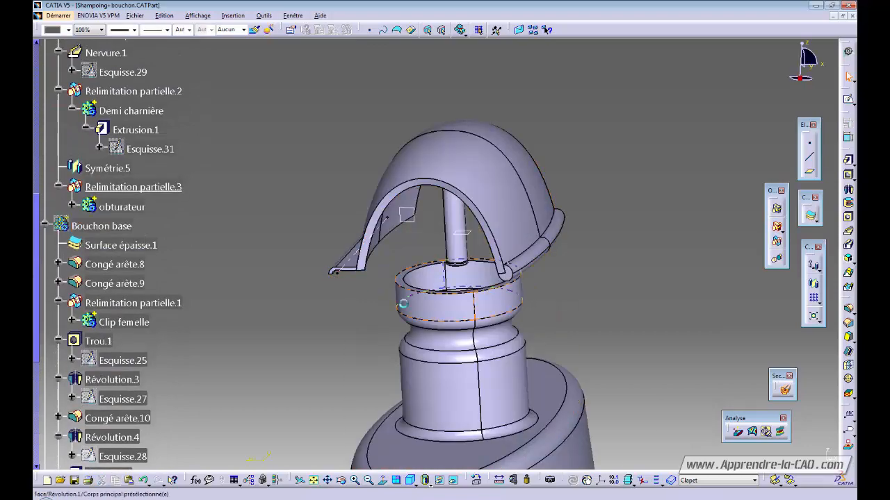
pyautogui.moveTo(499, 349); pyautogui.dragTo(544, 325, button='middle')
pyautogui.moveTo(430, 336); pyautogui.dragTo(487, 270, button='middle')
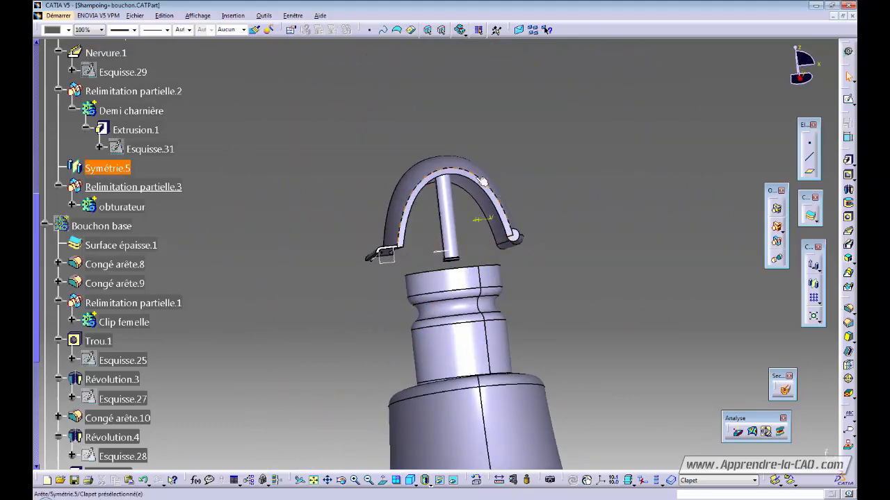
# - On the hidden plane Plan.4, with the part cut by the sketch plane, sketch a horizontal line across the plug between the flap's walls
pyautogui.moveTo(473, 236); pyautogui.dragTo(508, 403, button='middle')
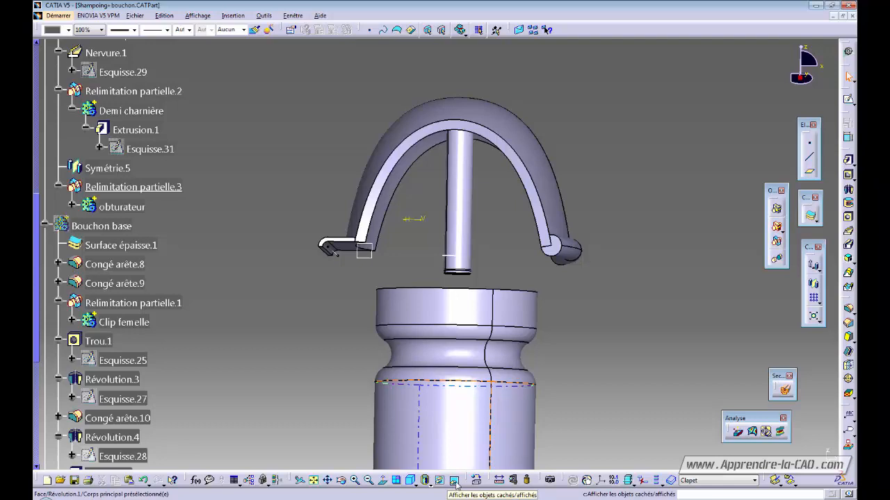
pyautogui.click(454, 481)
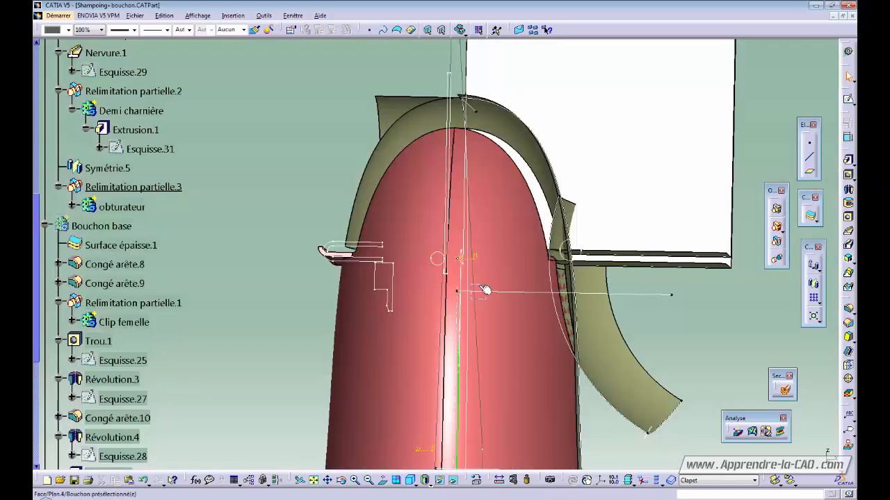
pyautogui.click(453, 481)
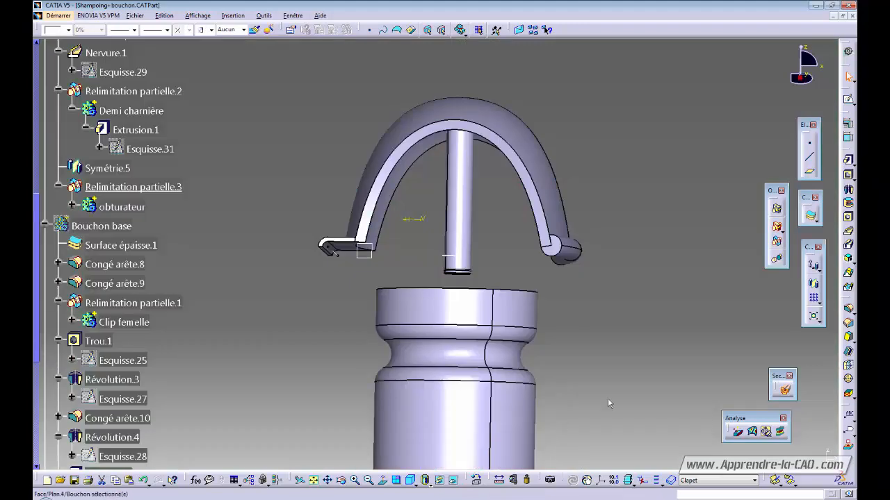
pyautogui.click(848, 100)
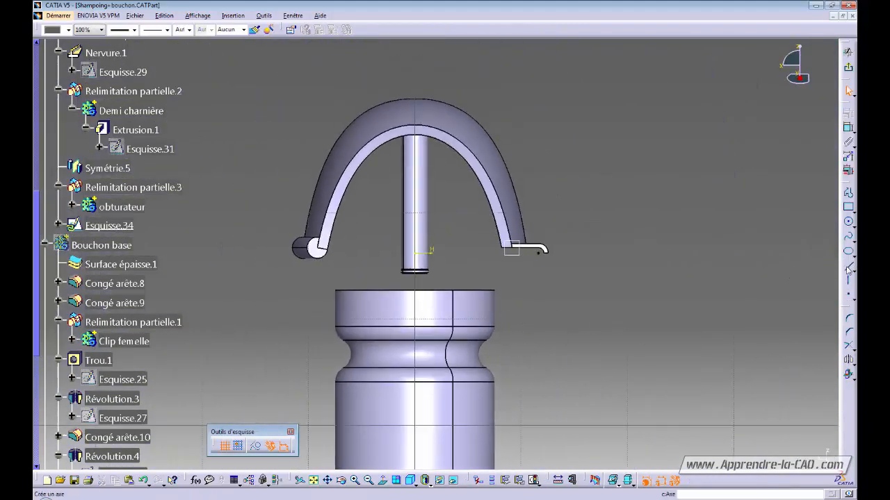
pyautogui.click(848, 269)
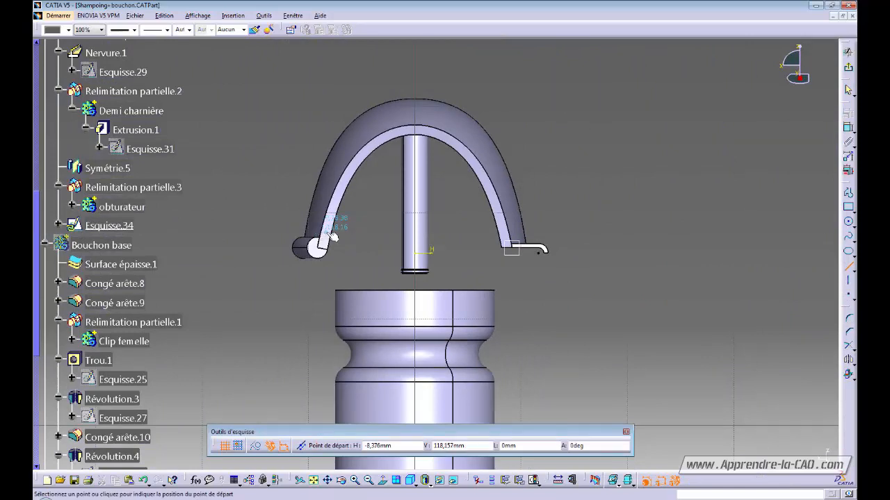
pyautogui.click(595, 480)
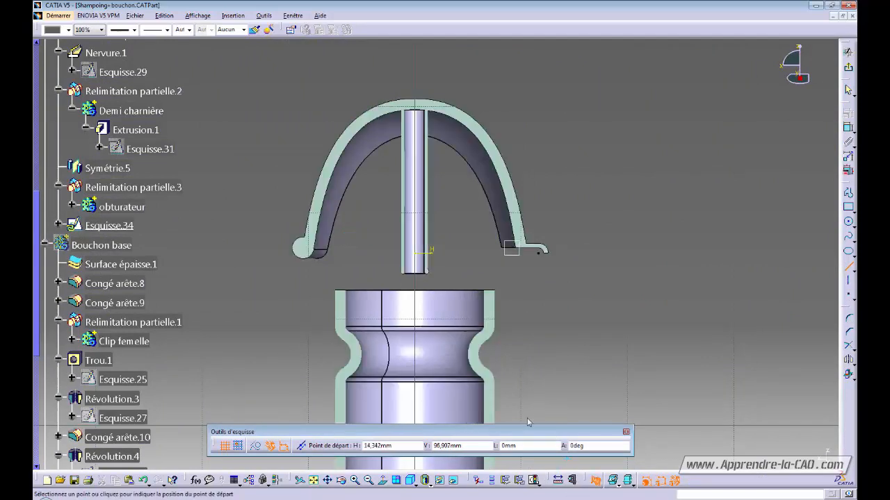
pyautogui.click(317, 236)
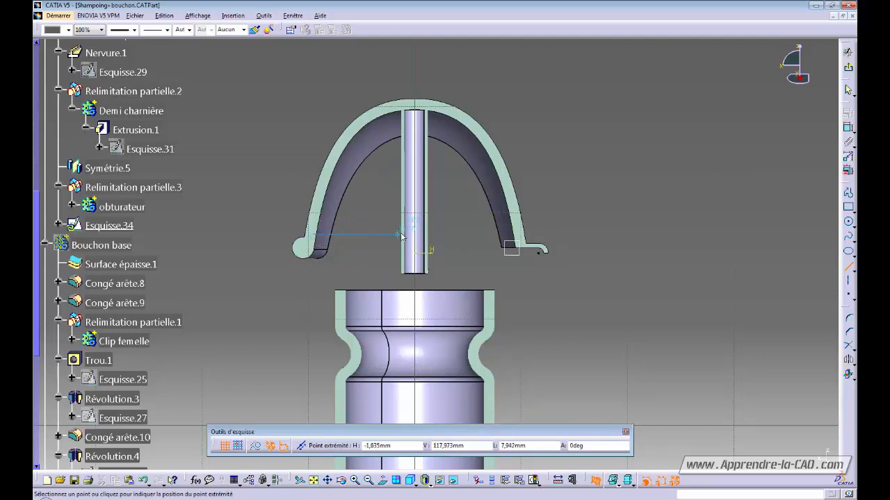
pyautogui.click(515, 235)
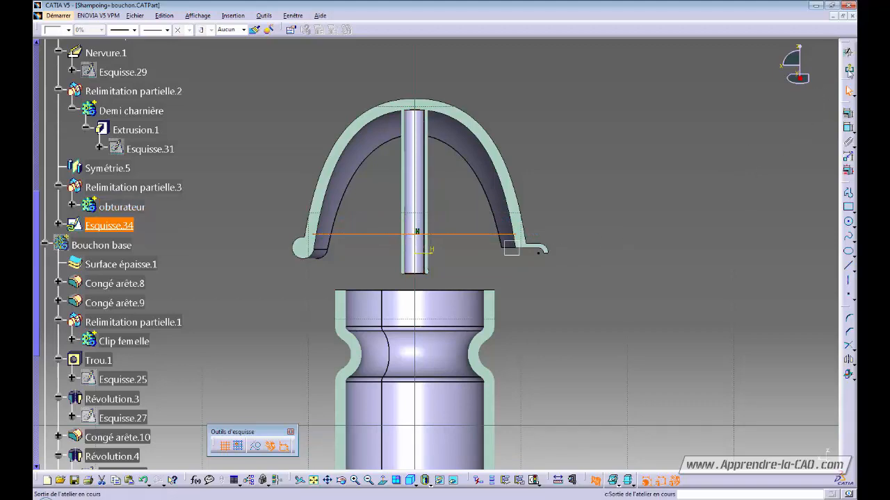
pyautogui.click(848, 67)
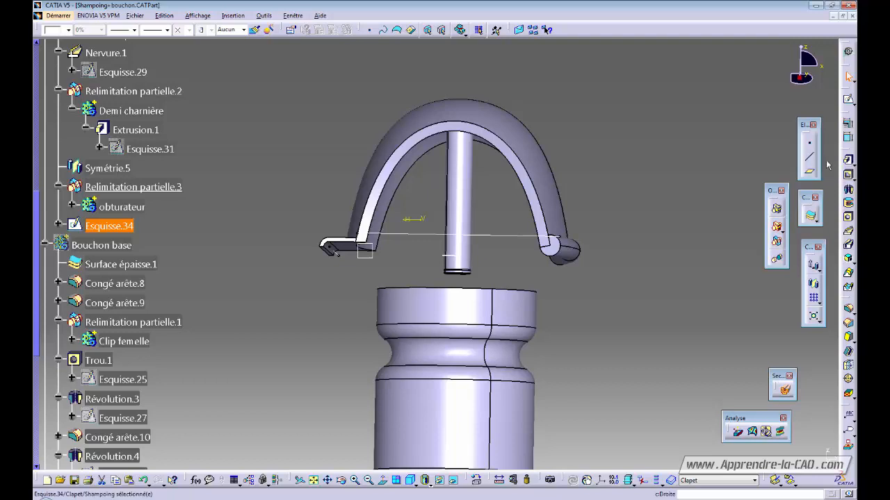
# - Create a simple stiffener from the line sketch Esquisse.34, 1 mm thick with neutral fibre, between the plug and the flap's inner wall
pyautogui.click(854, 180)
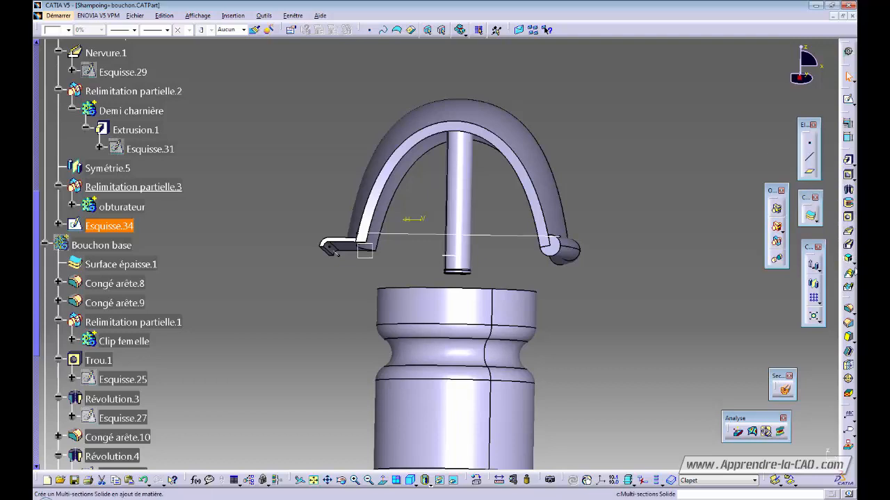
pyautogui.click(854, 266)
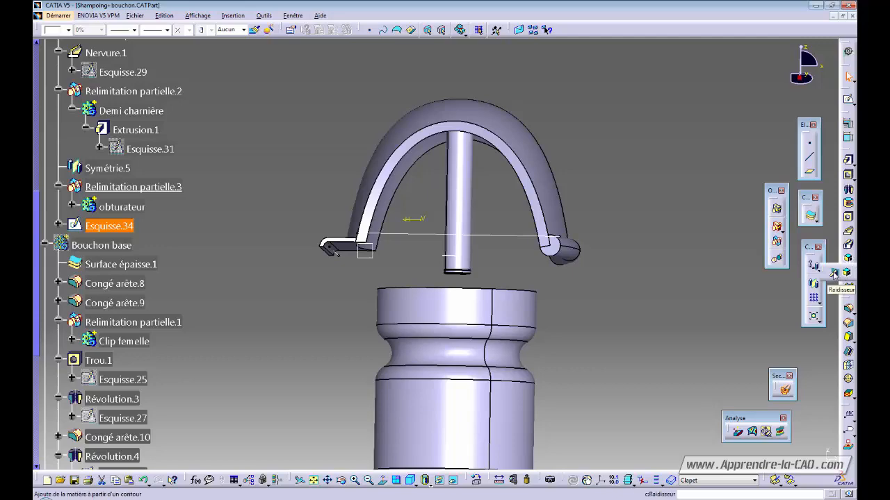
pyautogui.click(833, 273)
pyautogui.moveTo(545, 300); pyautogui.dragTo(588, 289, button='middle')
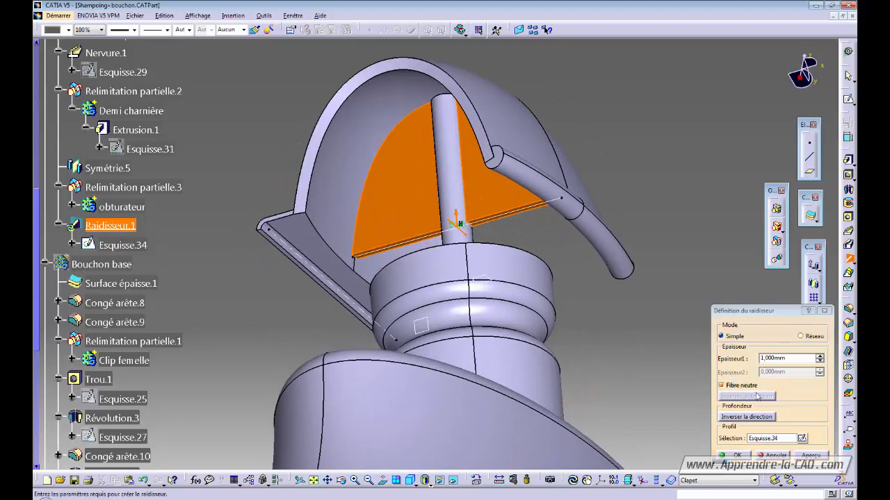
pyautogui.click(745, 456)
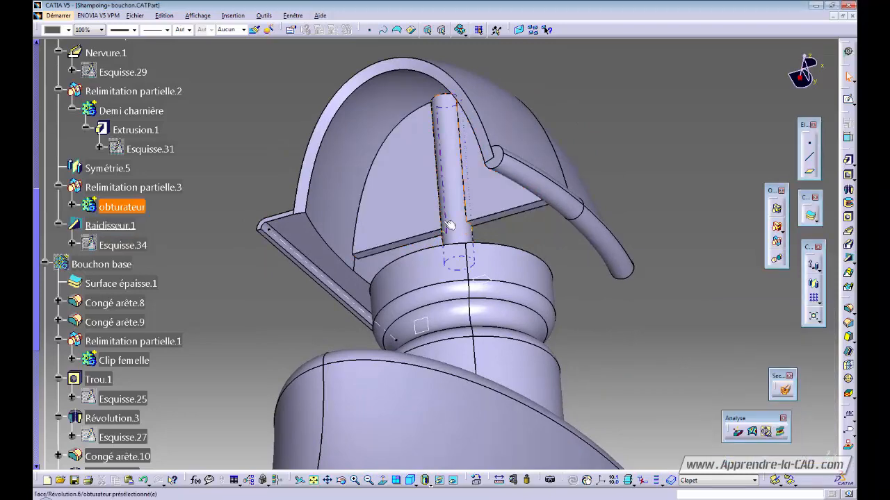
# - Hide the Corps principal body and inspect the plug and stiffener inside the flap from below
pyautogui.moveTo(480, 250); pyautogui.dragTo(435, 341, button='middle')
pyautogui.click(435, 341)
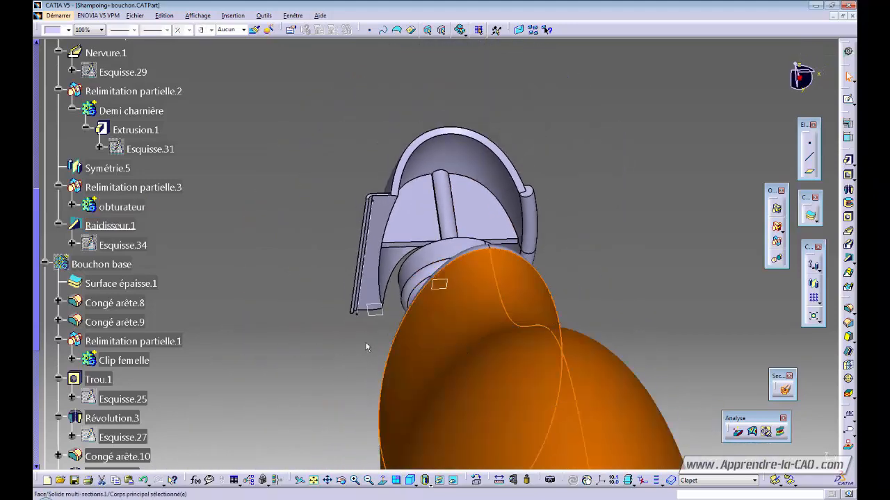
pyautogui.moveTo(37, 266); pyautogui.dragTo(36, 118)
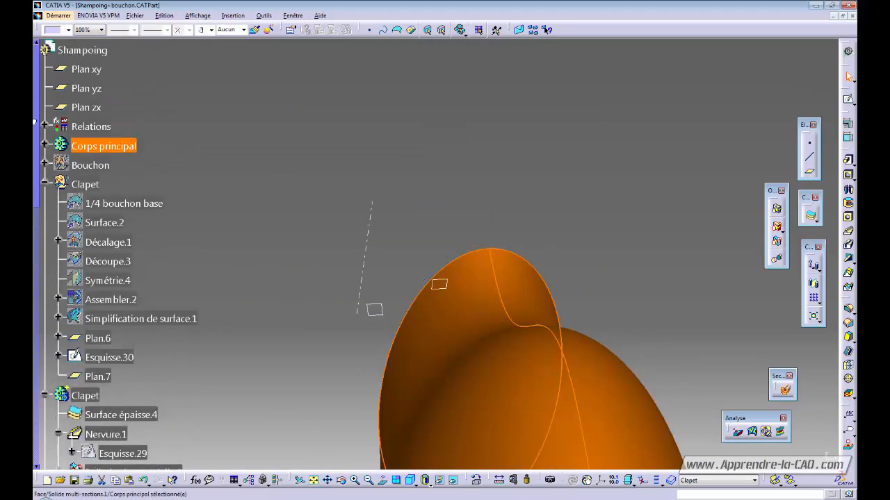
pyautogui.click(108, 148)
pyautogui.press('space')
pyautogui.moveTo(349, 314); pyautogui.dragTo(369, 257, button='middle')
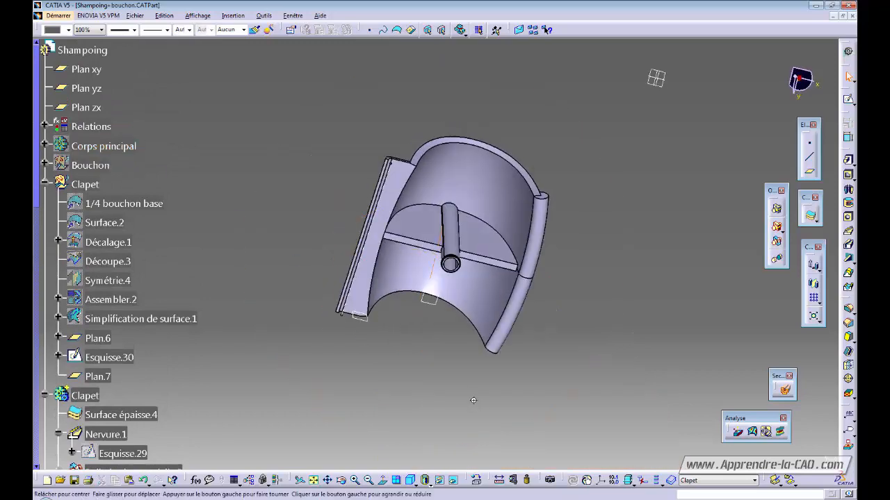
pyautogui.moveTo(473, 382); pyautogui.dragTo(419, 352, button='middle')
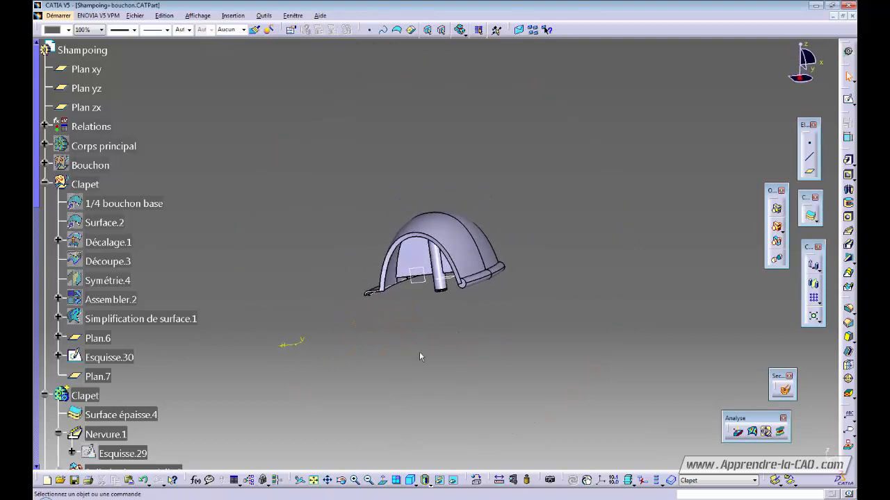
# - Create a single-value parameter of type Angle and name it Angle ouverture
pyautogui.click(196, 480)
pyautogui.click(576, 394)
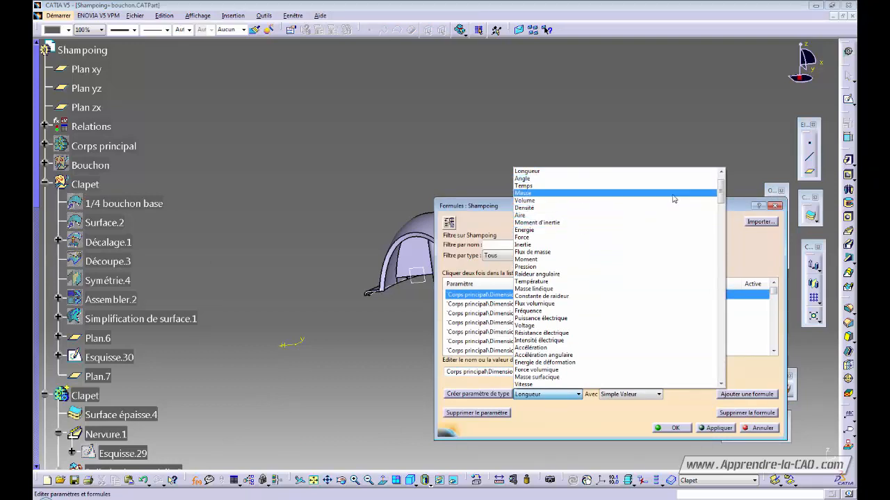
pyautogui.click(535, 178)
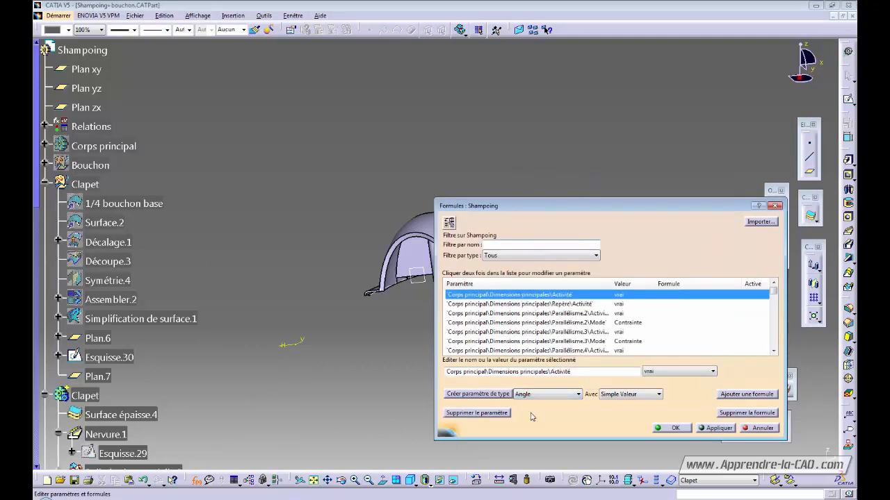
pyautogui.click(499, 394)
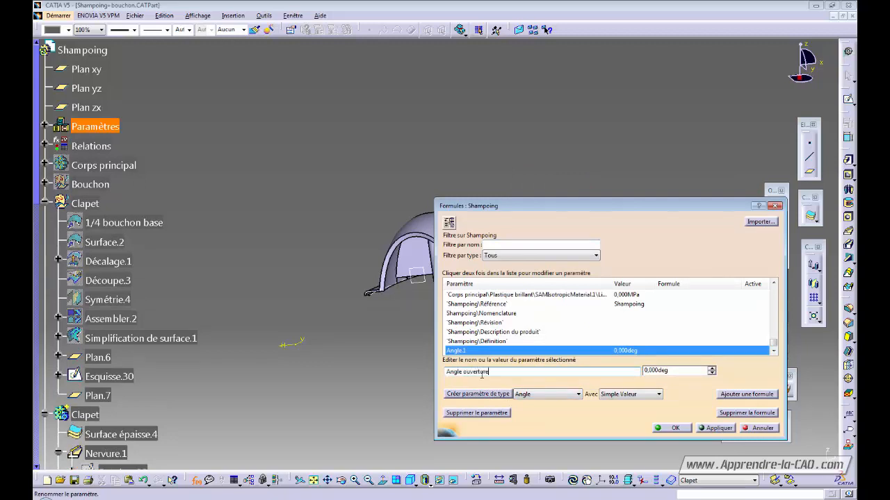
# - Limit the Angle ouverture parameter to a lower bound of 0deg and an upper bound of 90deg, and expand Paramètres in the tree
pyautogui.click(671, 370)
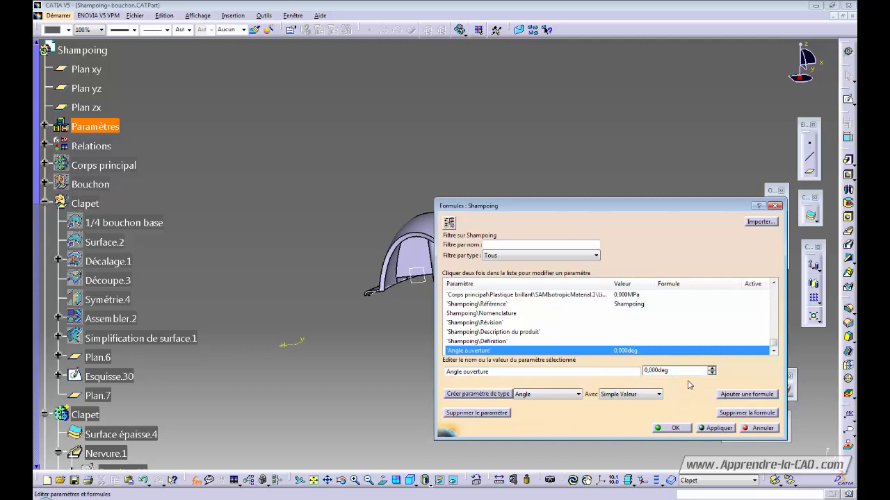
pyautogui.rightClick(687, 372)
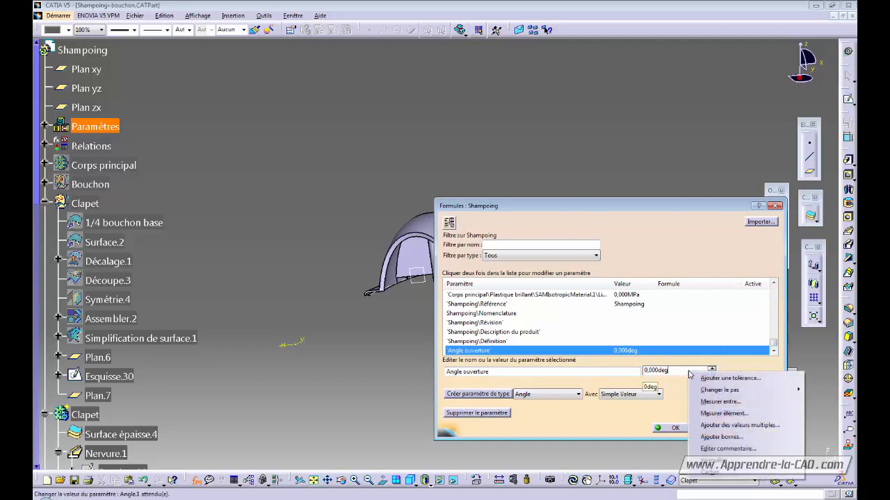
pyautogui.click(709, 436)
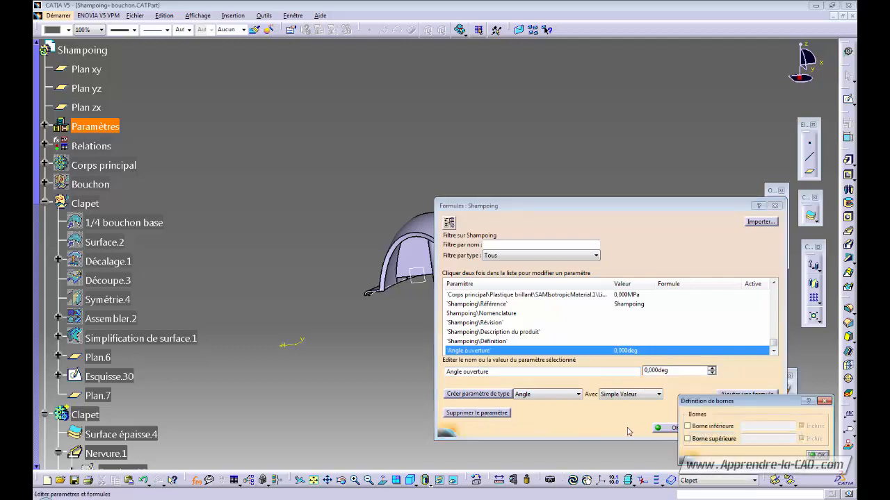
pyautogui.click(699, 428)
pyautogui.click(691, 439)
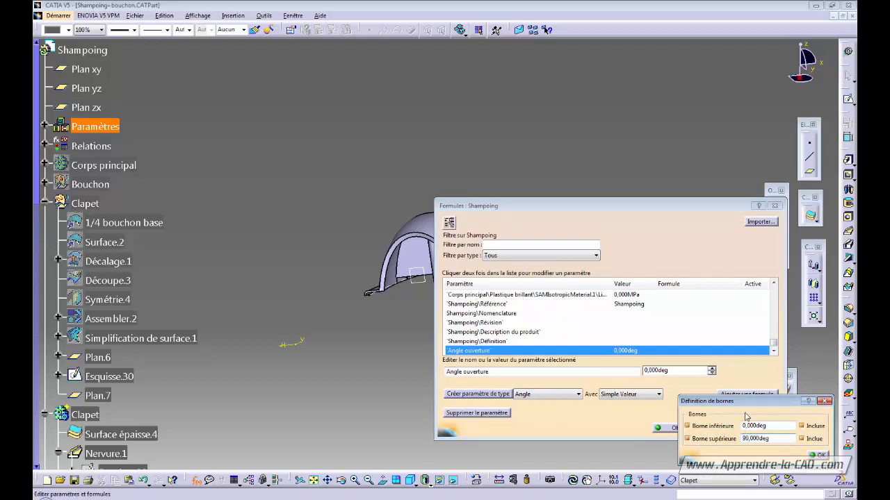
pyautogui.click(819, 455)
pyautogui.click(666, 428)
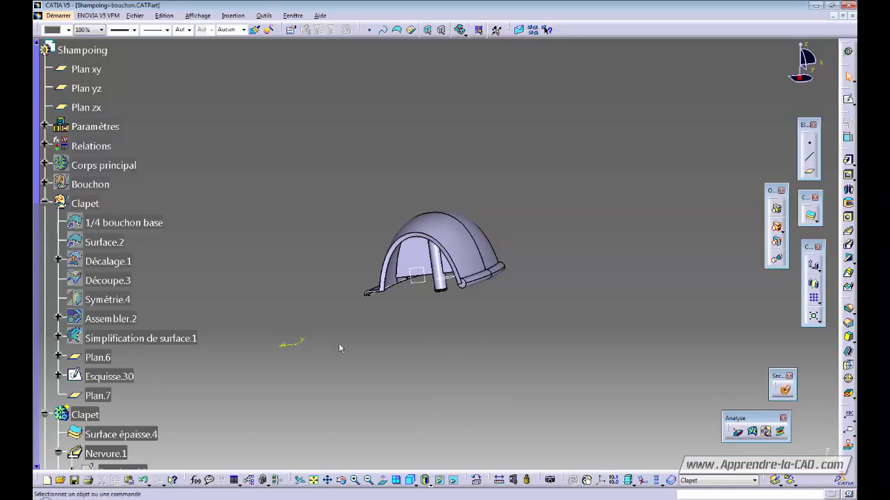
pyautogui.click(45, 127)
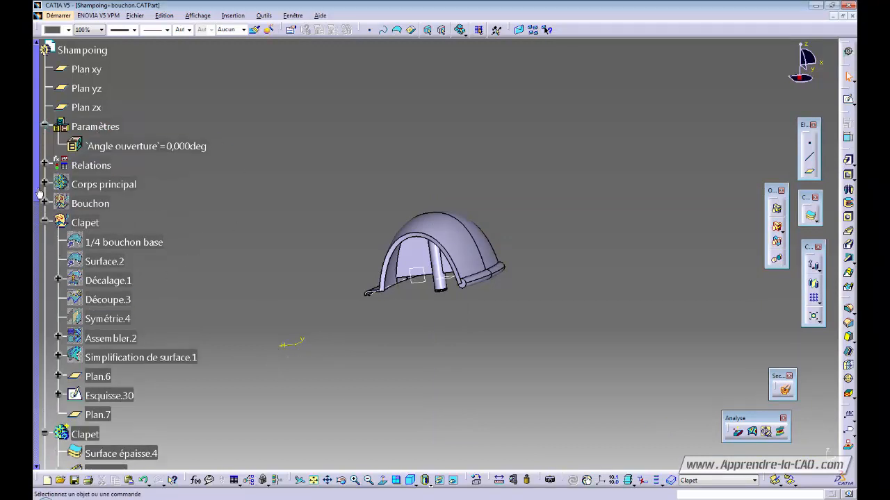
# - Show the Corps principal body again and hide both the Clapet geometrical set and the original Clapet body
pyautogui.click(101, 184)
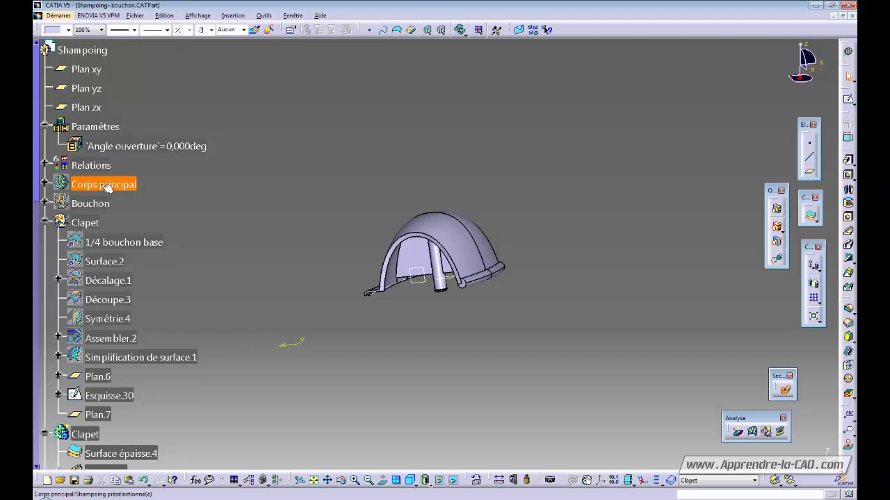
pyautogui.press('space')
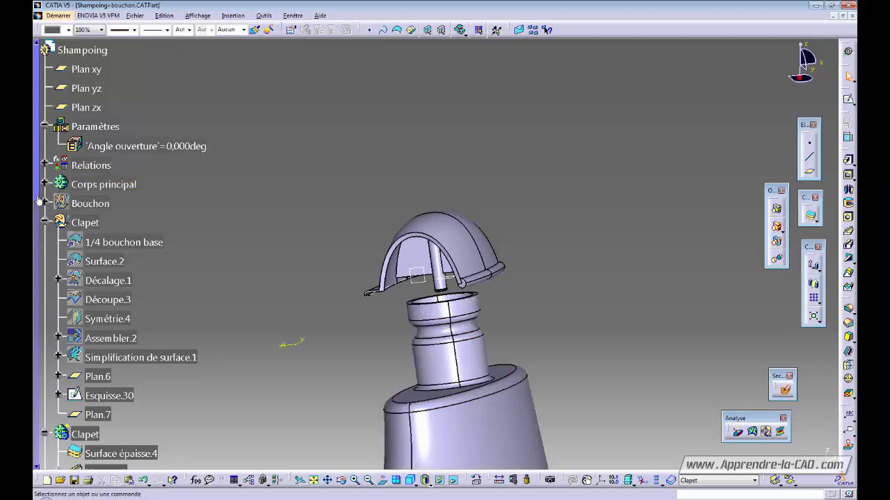
pyautogui.scroll(-1, 36, 197)
pyautogui.click(45, 202)
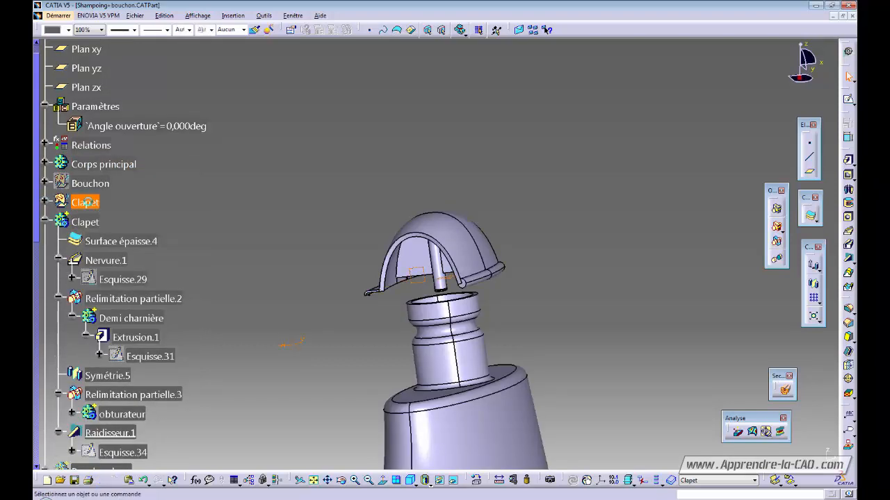
pyautogui.click(85, 223)
pyautogui.press('space')
# - Show the Bouchon base body again and collapse the Clapet, Bouchon base and Set géométrique.2 branches of the tree
pyautogui.scroll(-6, 34, 271)
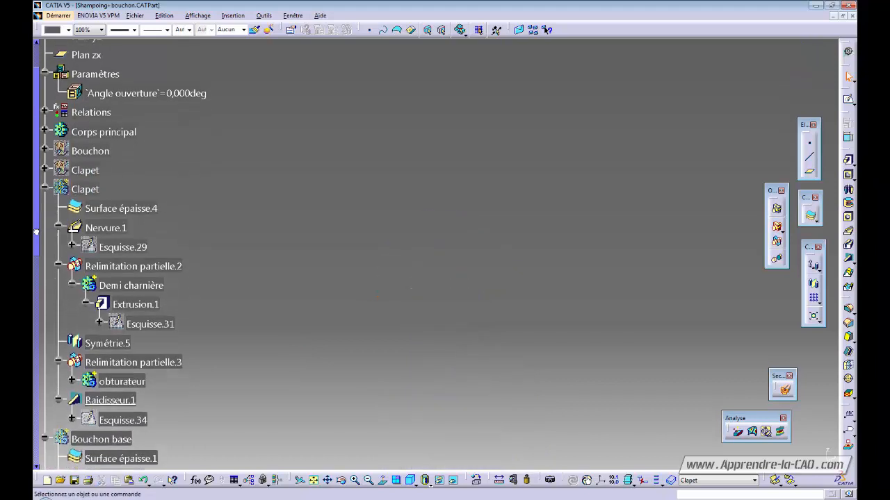
pyautogui.click(44, 102)
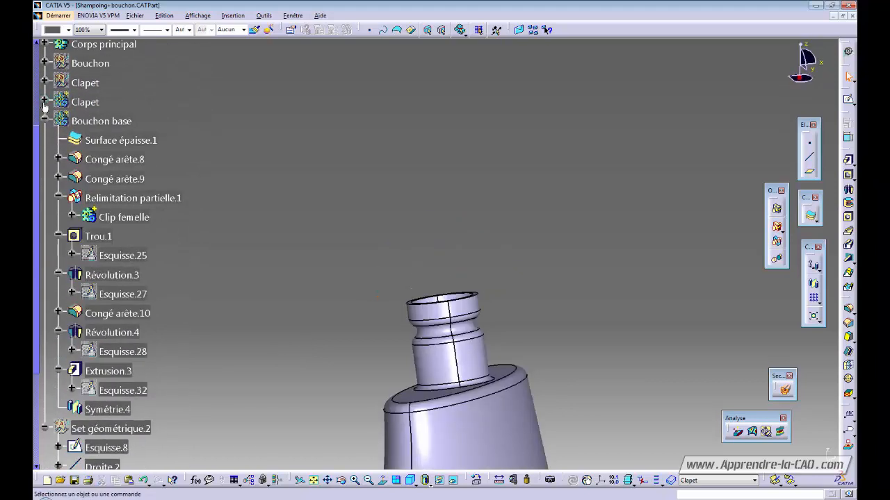
pyautogui.click(45, 121)
pyautogui.click(93, 123)
pyautogui.press('space')
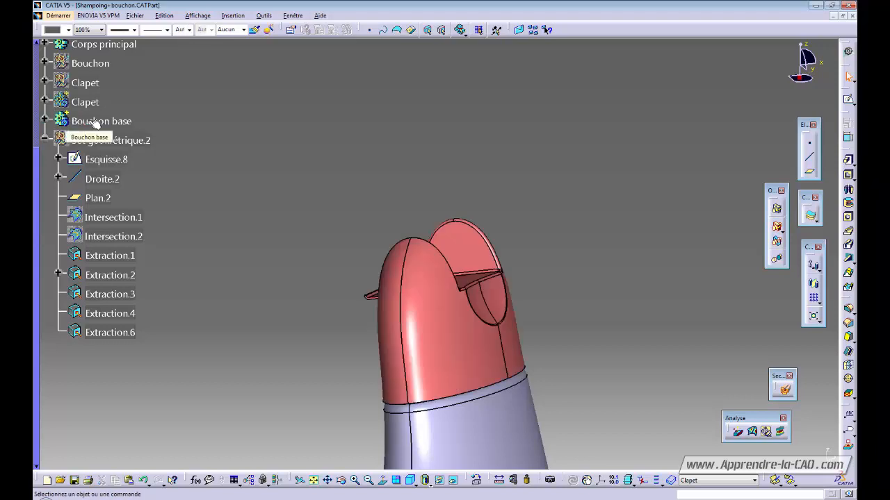
pyautogui.click(44, 141)
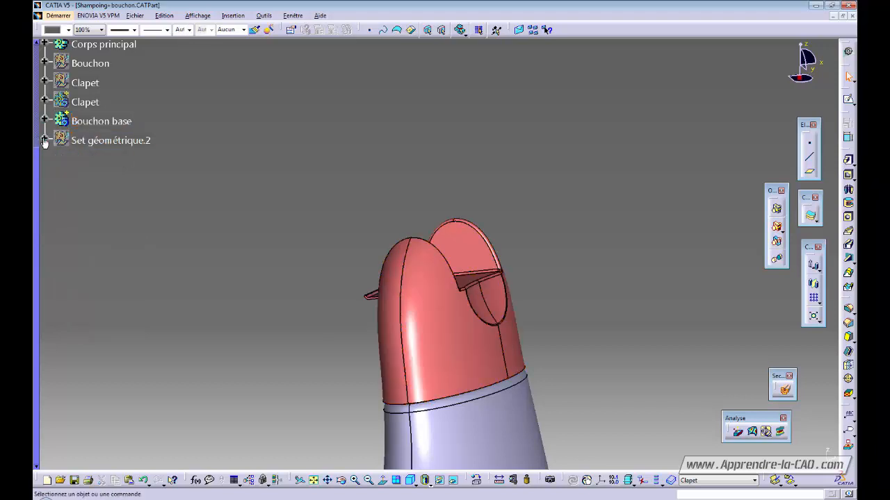
pyautogui.moveTo(37, 164); pyautogui.dragTo(38, 71)
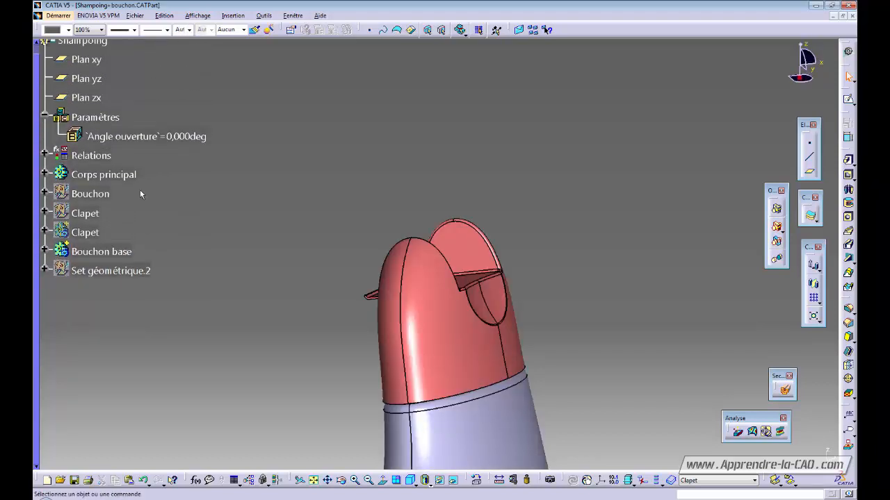
# - Copy the hidden Clapet body and paste it into the part as a result with link (En tant que résultat avec lien)
pyautogui.rightClick(100, 239)
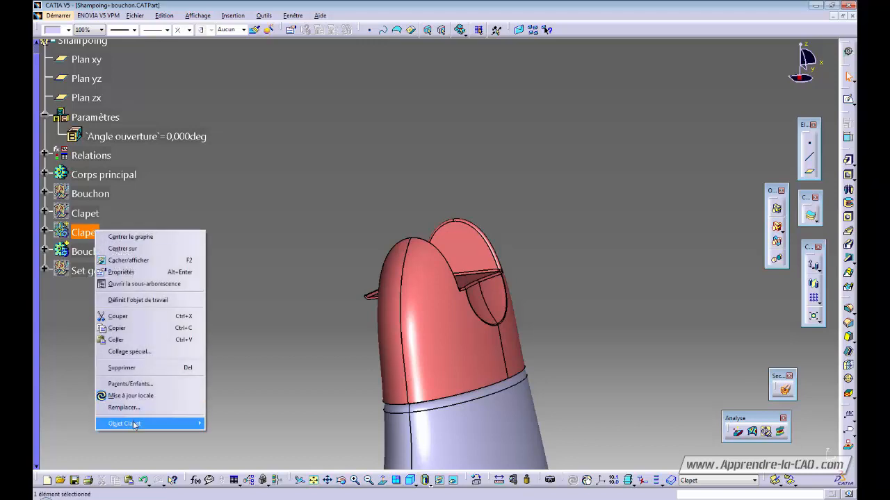
pyautogui.moveTo(134, 424)
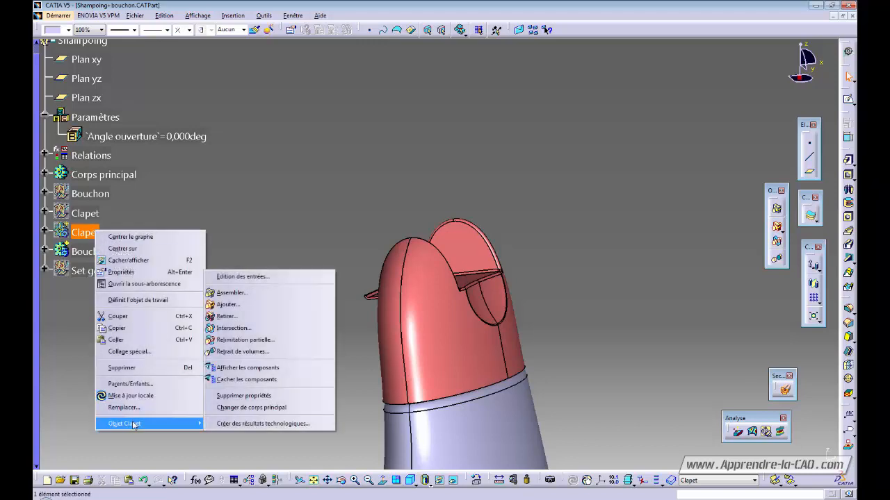
pyautogui.click(125, 341)
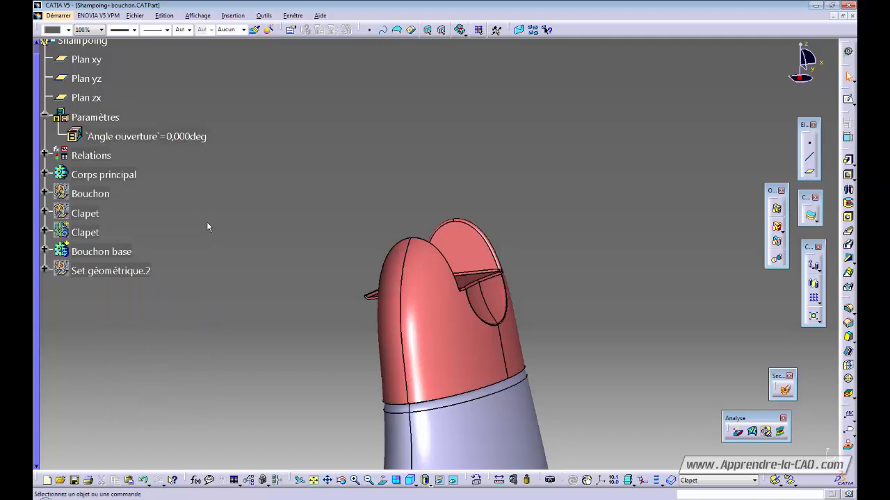
pyautogui.click(164, 15)
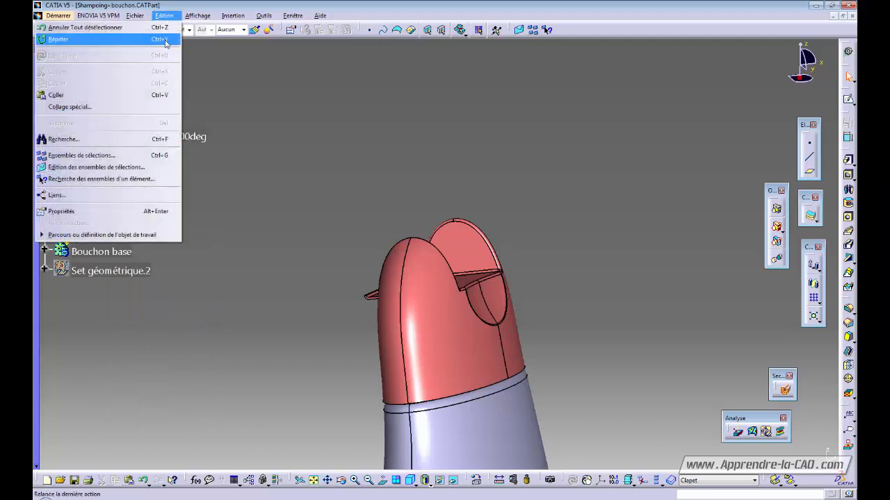
pyautogui.click(80, 106)
pyautogui.click(753, 405)
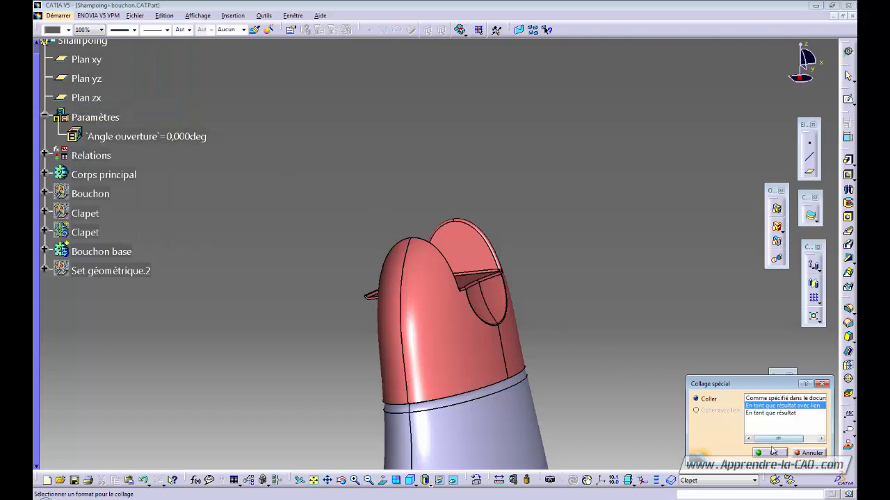
pyautogui.click(773, 451)
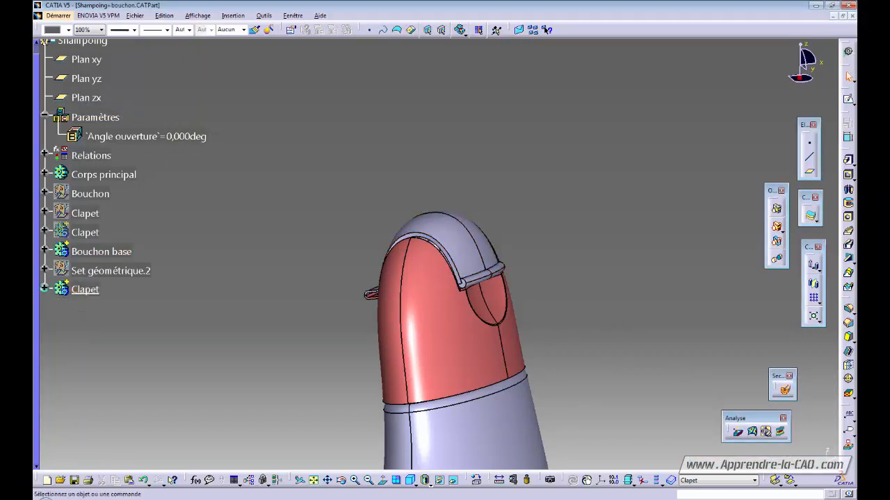
# - Create a positioning set for the linked solid Solide.2 inside the pasted Clapet body
pyautogui.moveTo(635, 326); pyautogui.dragTo(360, 336, button='middle')
pyautogui.rightClick(98, 310)
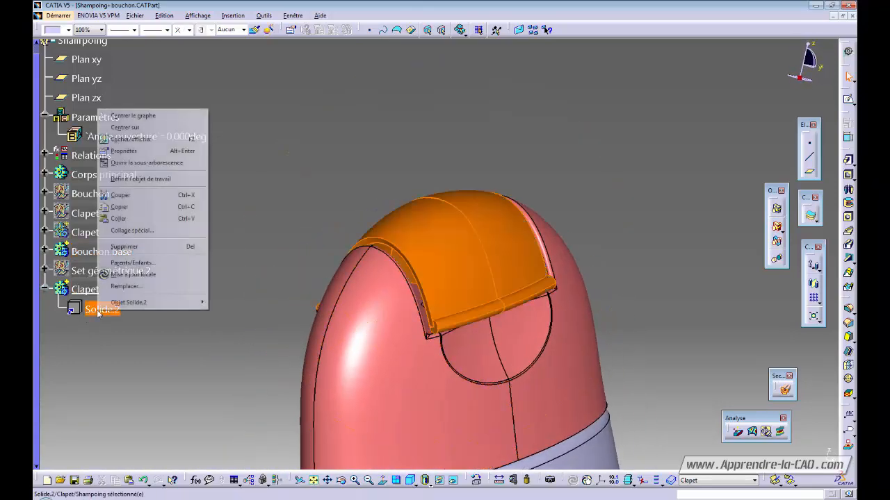
pyautogui.moveTo(139, 303)
pyautogui.click(250, 326)
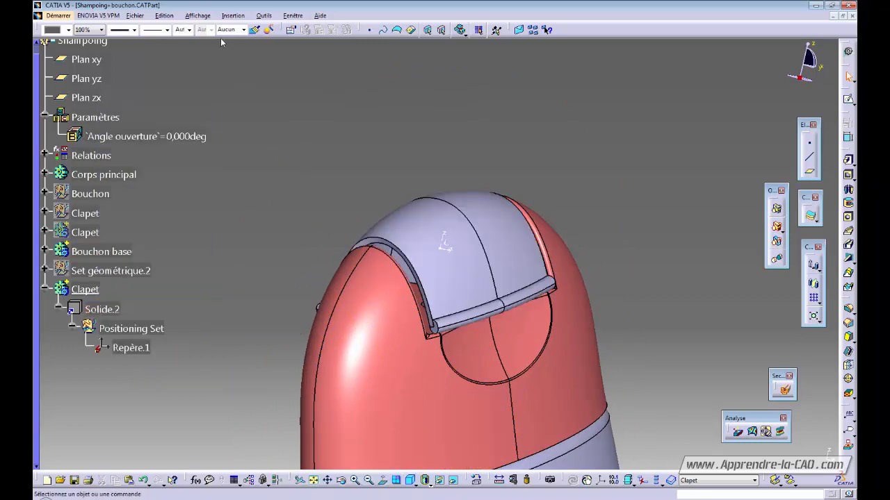
# - Start a new standard axis system and show the Clapet geometrical set to reveal the hinge axis sketch
pyautogui.click(233, 15)
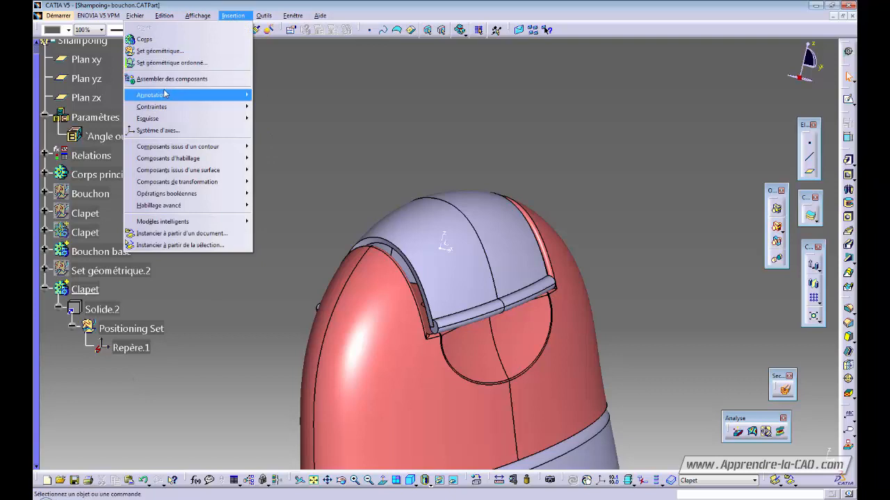
pyautogui.click(169, 131)
pyautogui.moveTo(290, 303); pyautogui.dragTo(411, 312, button='middle')
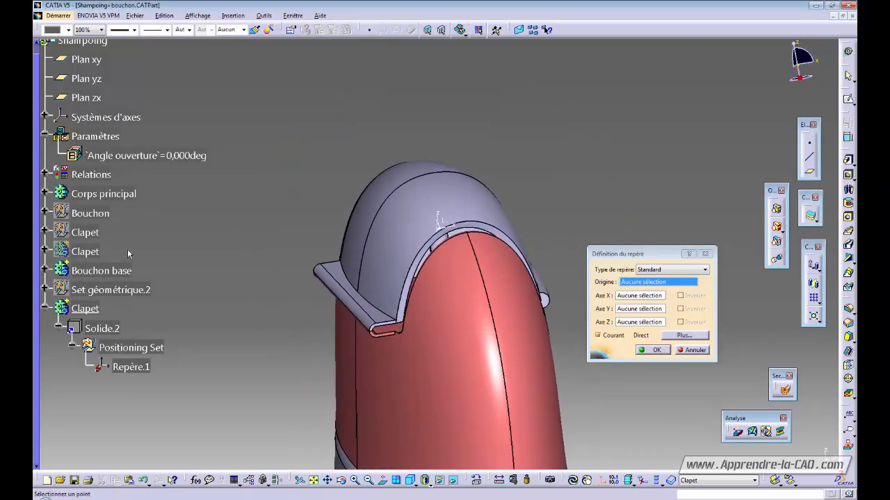
pyautogui.rightClick(79, 231)
pyautogui.click(126, 261)
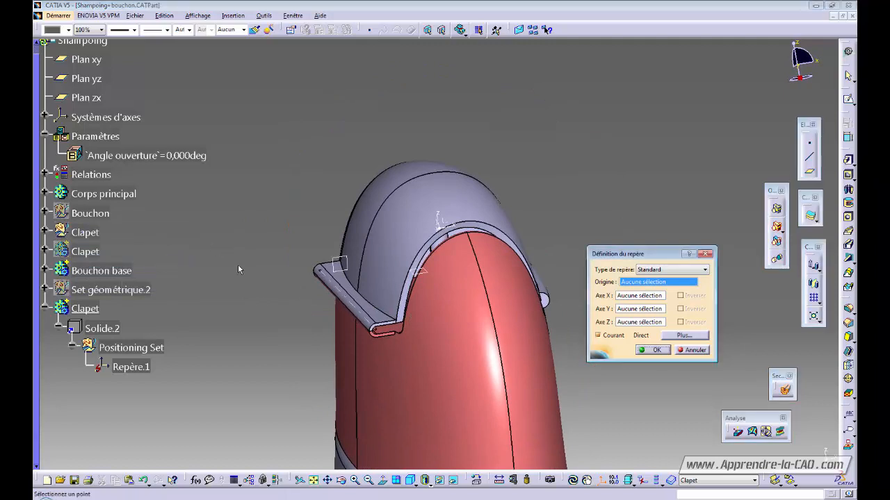
pyautogui.moveTo(237, 264); pyautogui.dragTo(299, 285, button='middle')
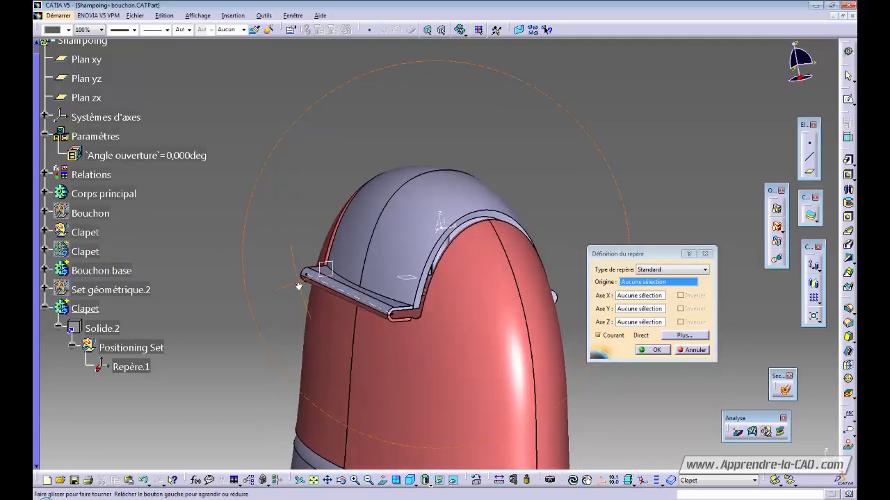
# - Create the axis system's origin as the intersection of the hinge line Esquisse.30 and the hidden reference plane
pyautogui.rightClick(644, 288)
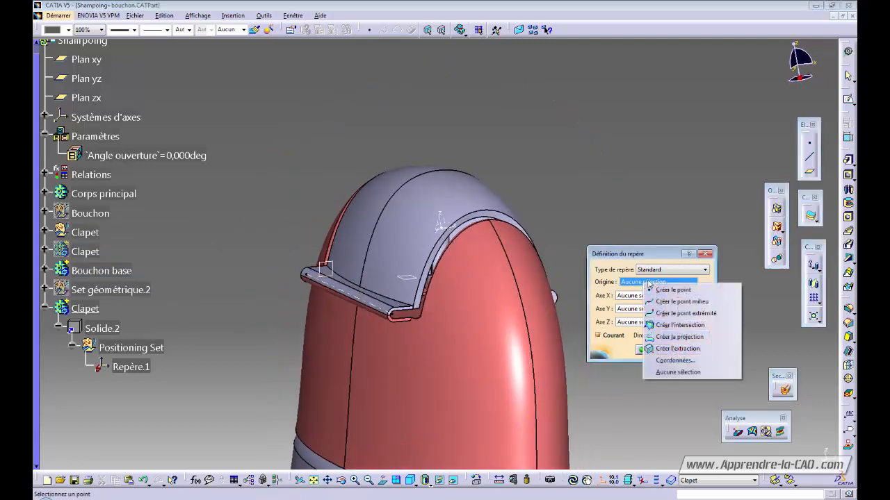
pyautogui.click(679, 325)
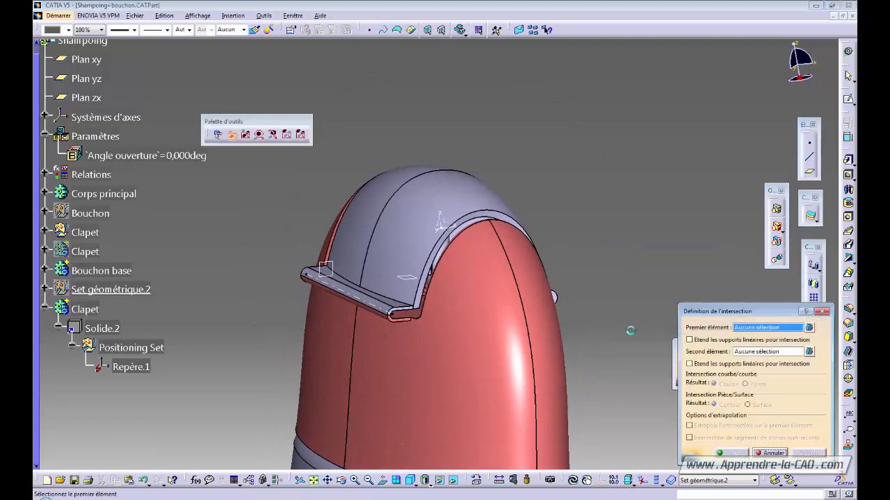
pyautogui.click(354, 297)
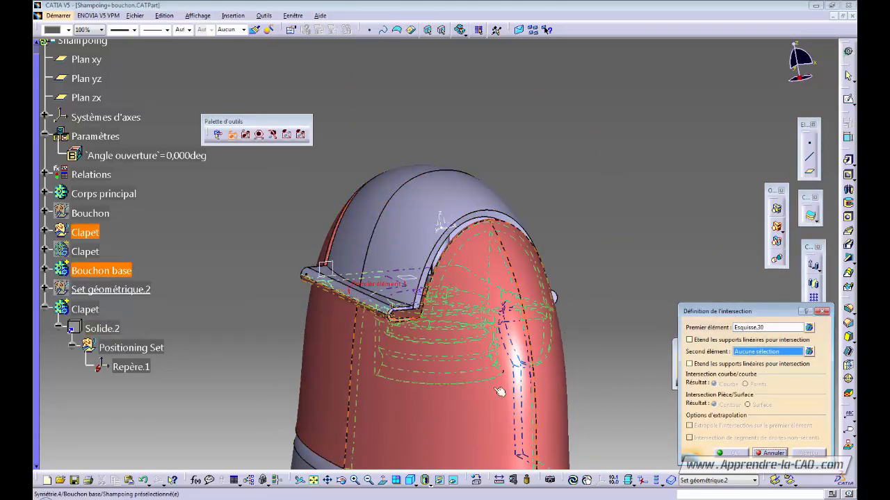
pyautogui.click(452, 480)
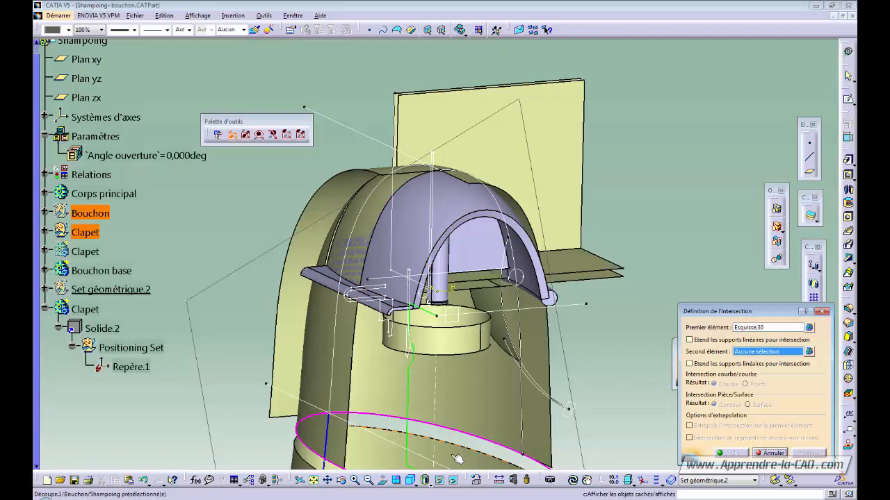
pyautogui.click(453, 325)
pyautogui.click(734, 452)
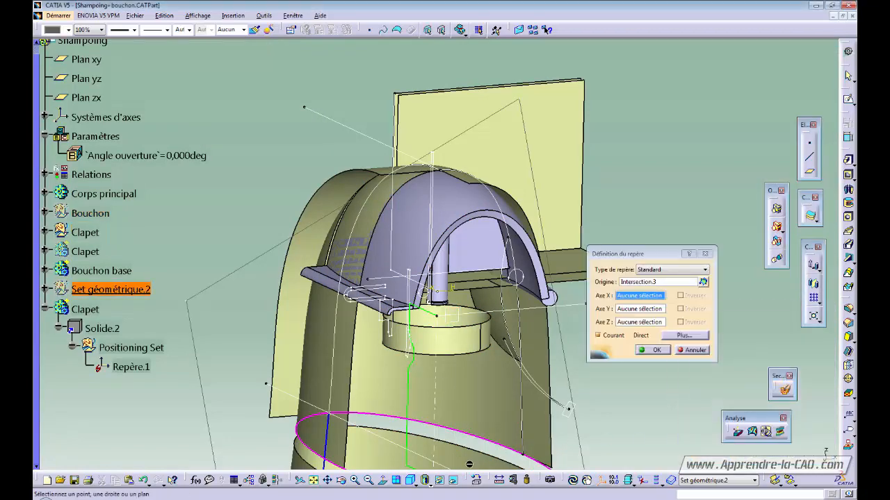
# - Return to the visible objects, align the axis system's X axis with the hinge line Esquisse.30 and validate it
pyautogui.click(451, 480)
pyautogui.moveTo(405, 369)
pyautogui.mouseDown(button='middle')
pyautogui.moveTo(403, 390)
pyautogui.moveTo(449, 310)
pyautogui.moveTo(410, 362)
pyautogui.mouseUp(button='middle')
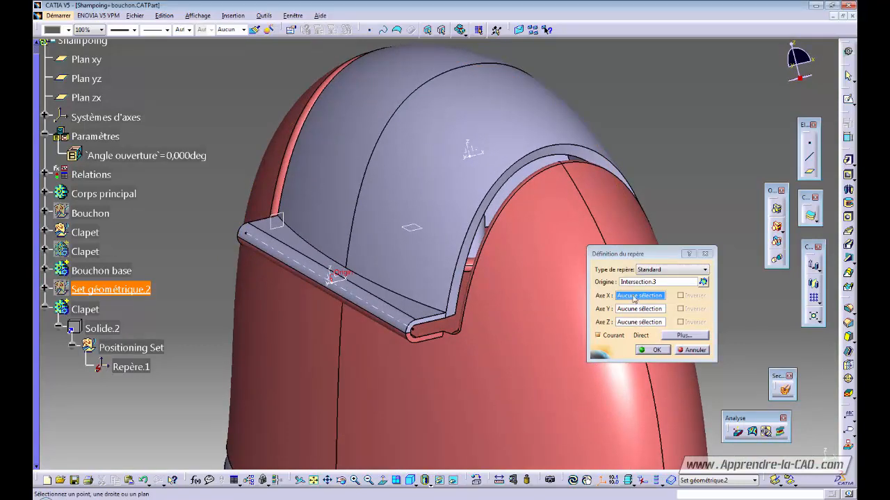
pyautogui.click(315, 271)
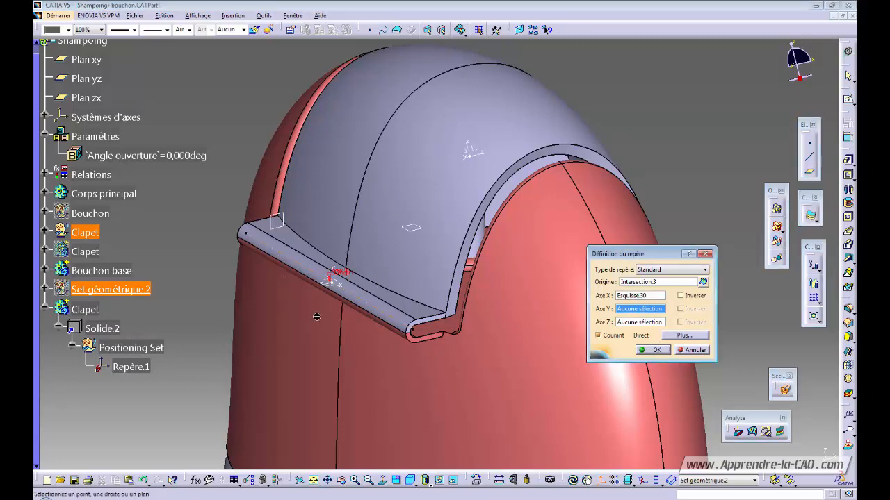
pyautogui.click(656, 351)
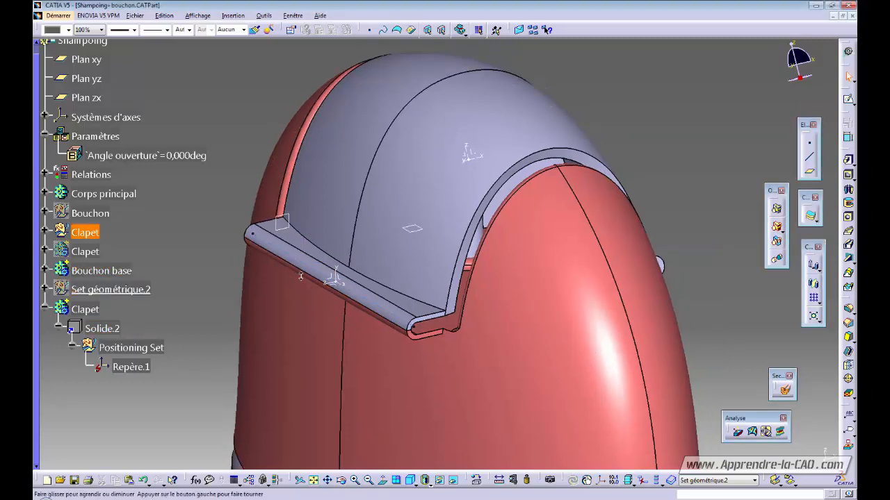
# - Move the new axis system Repère.2 into the Positioning Set of Solide.2
pyautogui.moveTo(295, 236); pyautogui.dragTo(287, 310, button='middle')
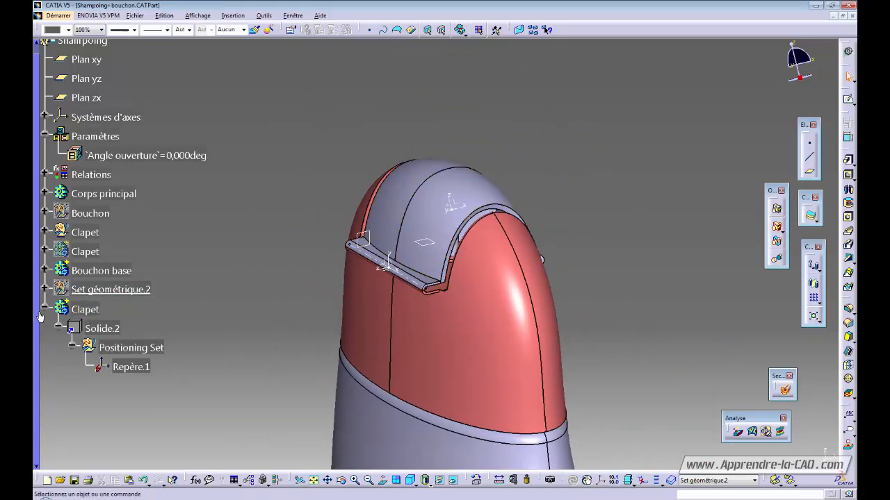
pyautogui.moveTo(37, 314); pyautogui.dragTo(36, 219)
pyautogui.click(39, 127)
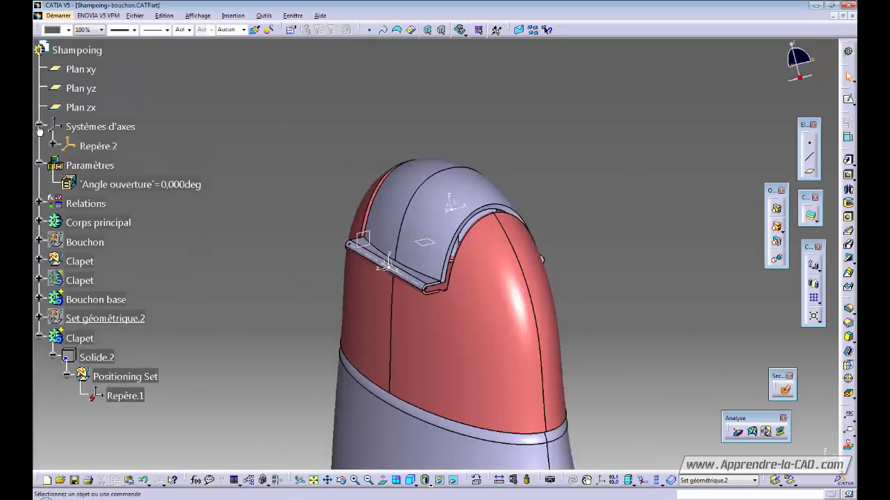
pyautogui.click(97, 147)
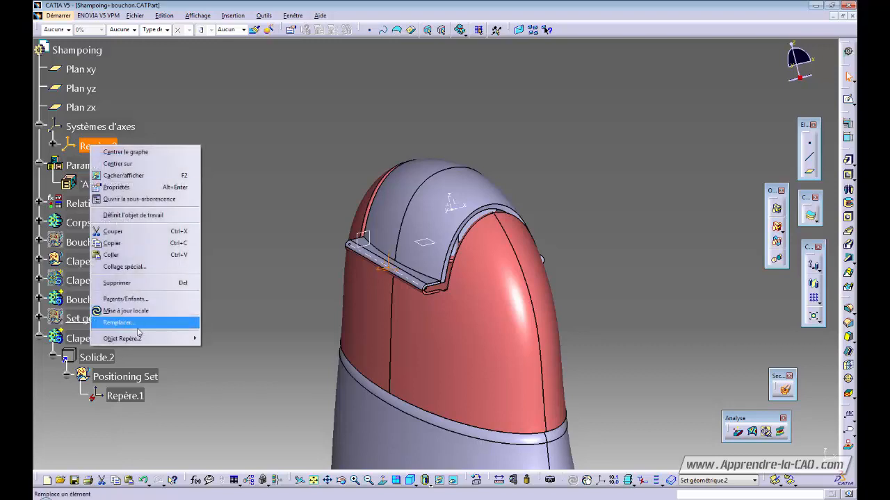
pyautogui.moveTo(139, 338)
pyautogui.click(245, 377)
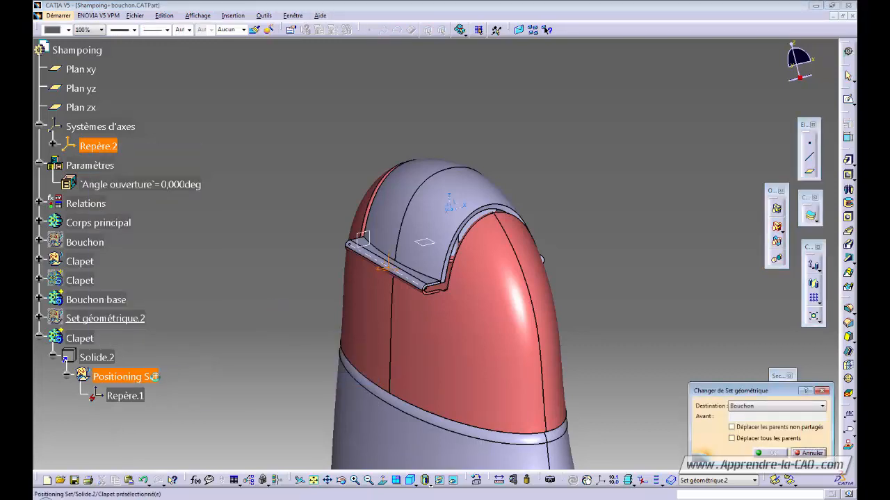
pyautogui.click(125, 376)
pyautogui.click(768, 452)
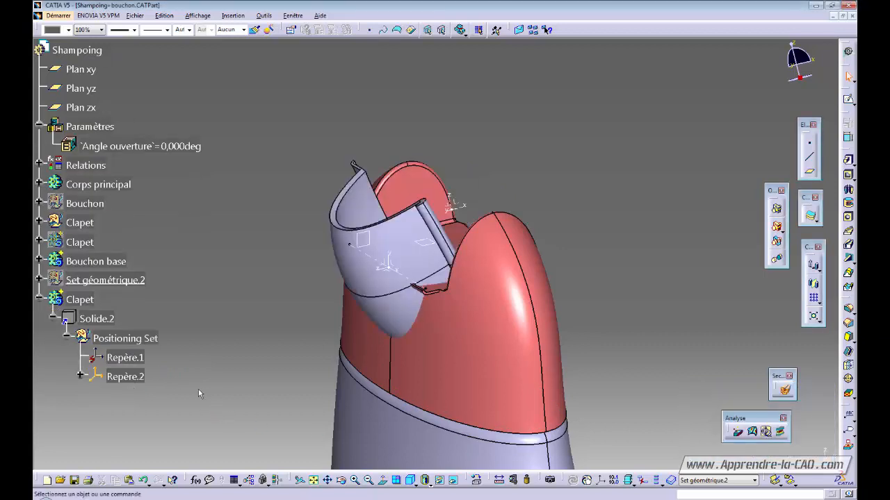
# - Delete the original Repère.1 from the Positioning Set and make that set the work object
pyautogui.click(125, 357)
pyautogui.press('Delete')
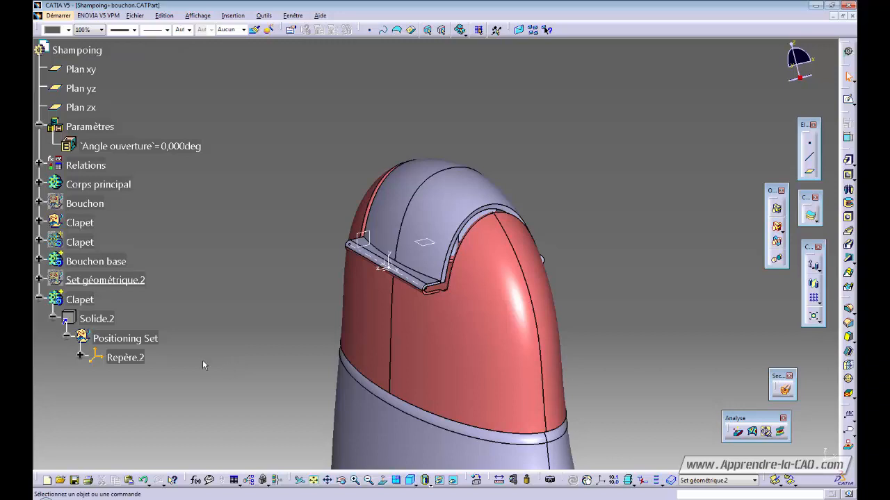
pyautogui.click(141, 339)
pyautogui.rightClick(140, 339)
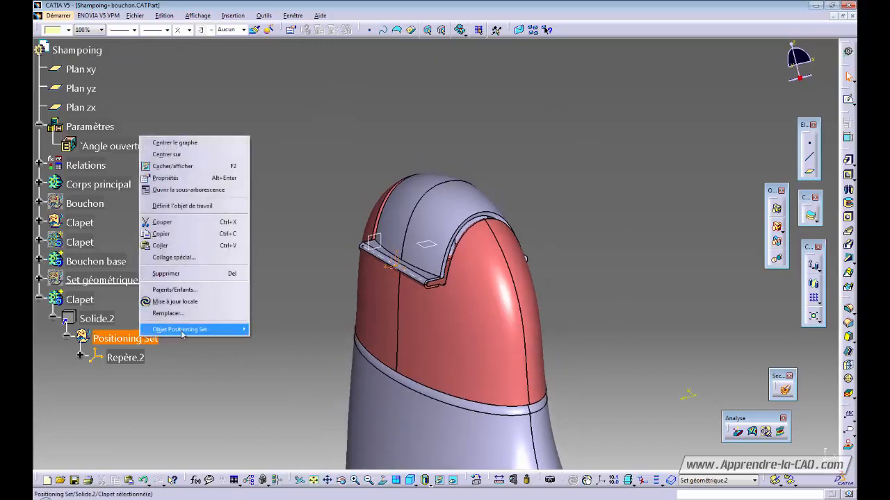
pyautogui.click(178, 208)
# - In Generative Shape Design, define a rotation of Repère.2 about the hinge line Esquisse.30
pyautogui.click(130, 358)
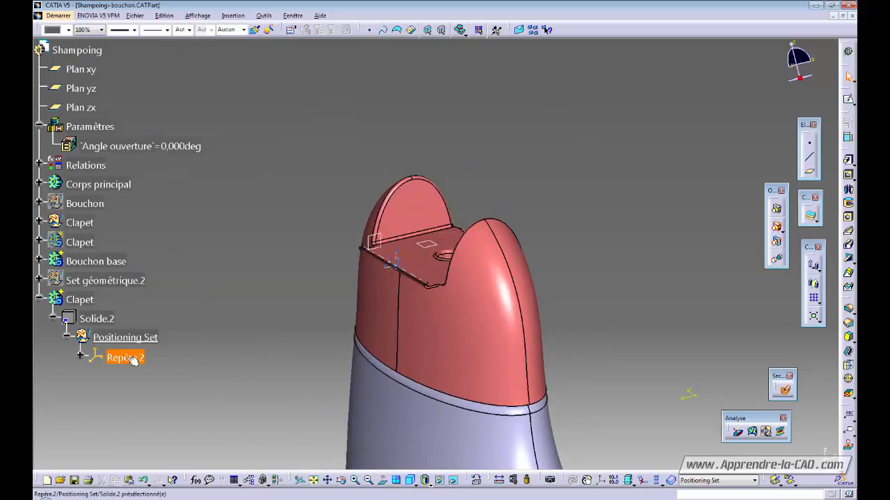
pyautogui.click(846, 52)
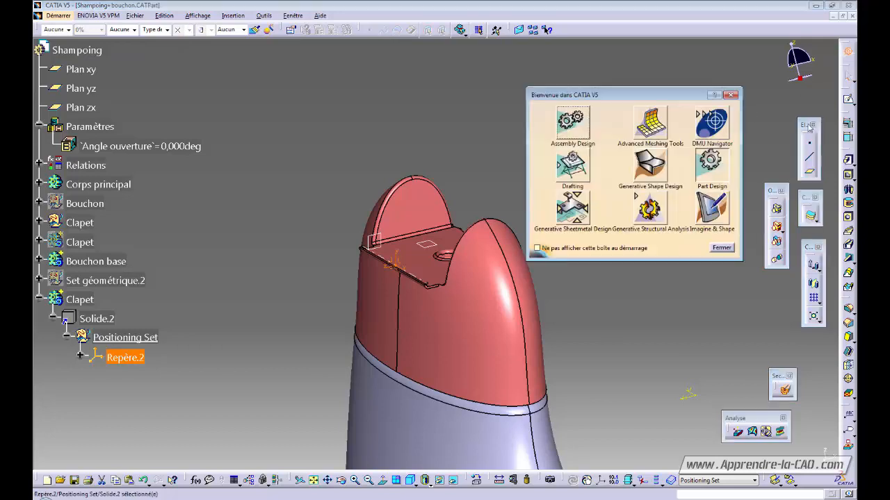
pyautogui.click(650, 180)
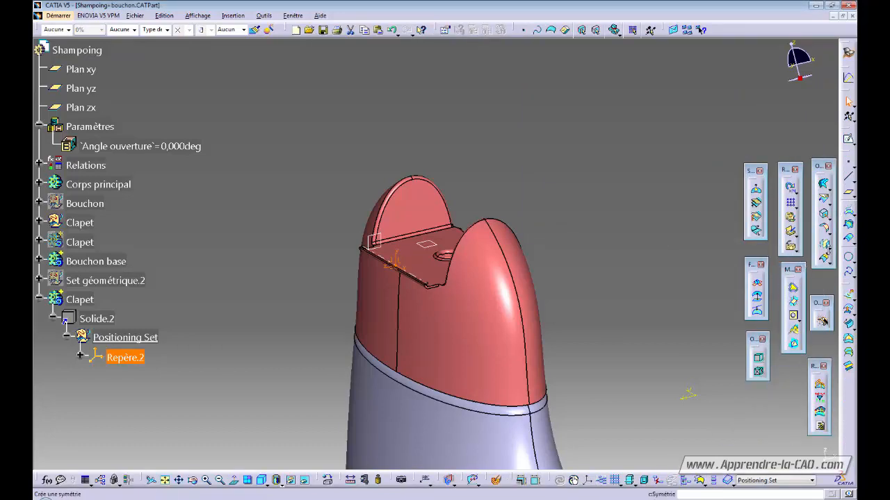
pyautogui.click(826, 259)
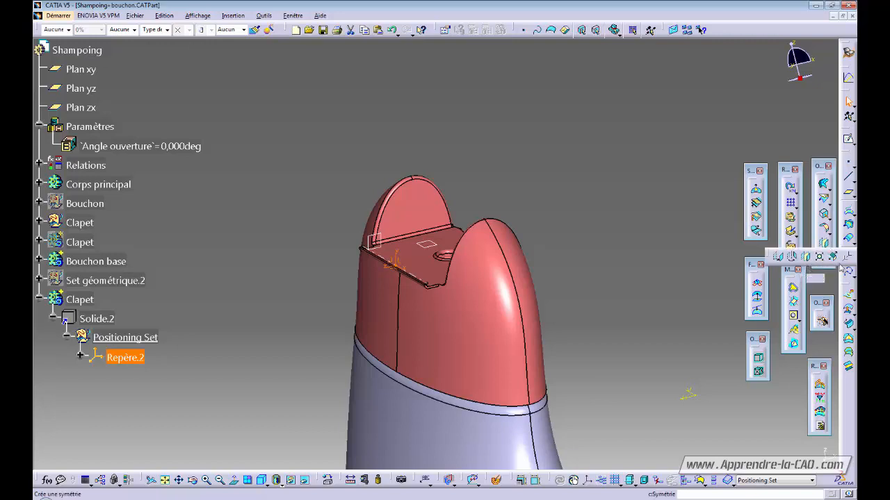
pyautogui.click(791, 257)
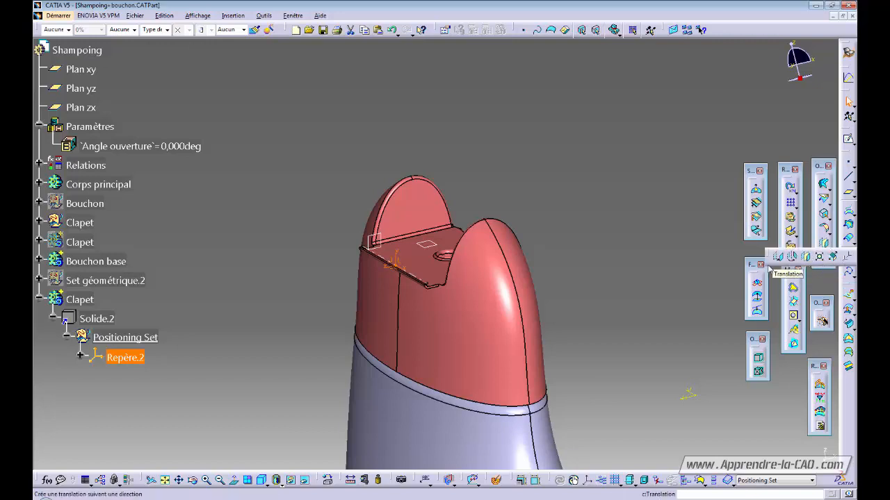
pyautogui.click(423, 279)
# - Drive the rotation angle with a formula equal to the parameter Angle ouverture and validate the rotation
pyautogui.rightClick(731, 403)
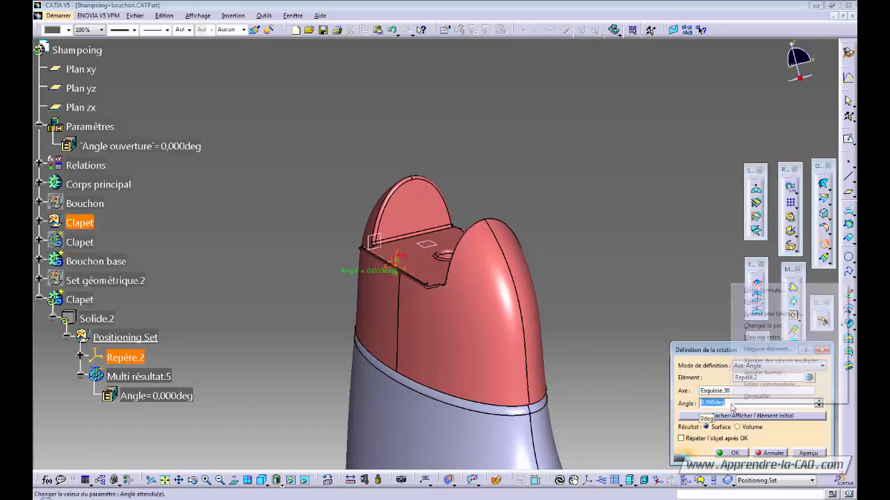
pyautogui.click(758, 291)
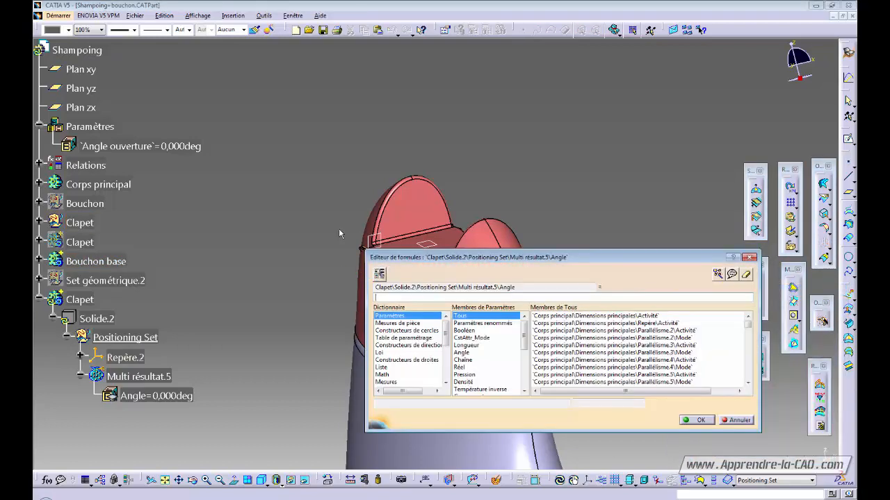
pyautogui.click(125, 147)
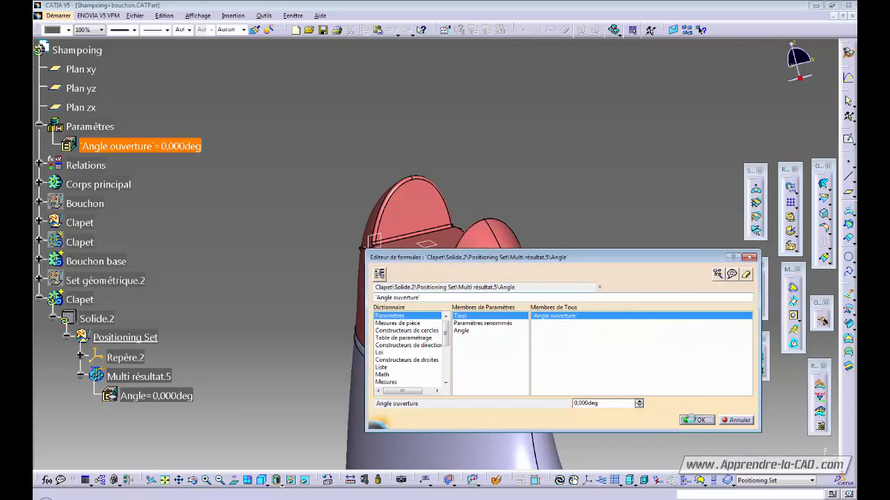
pyautogui.click(687, 419)
pyautogui.click(489, 287)
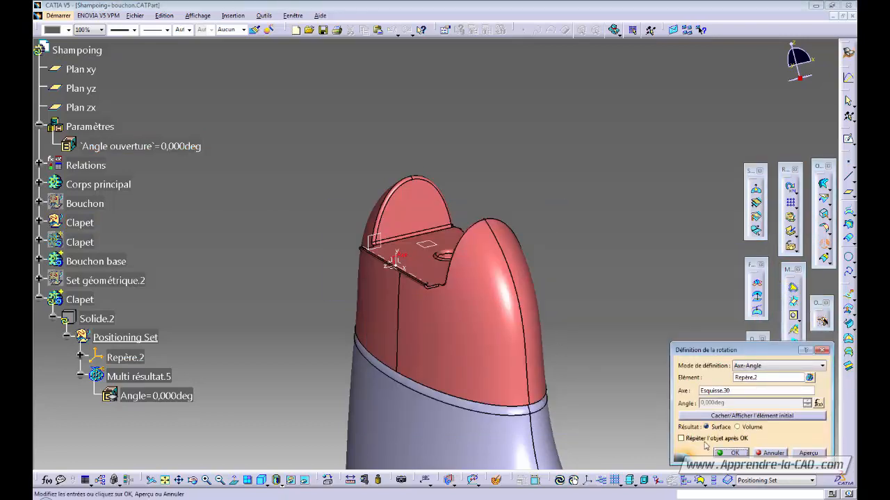
pyautogui.click(734, 453)
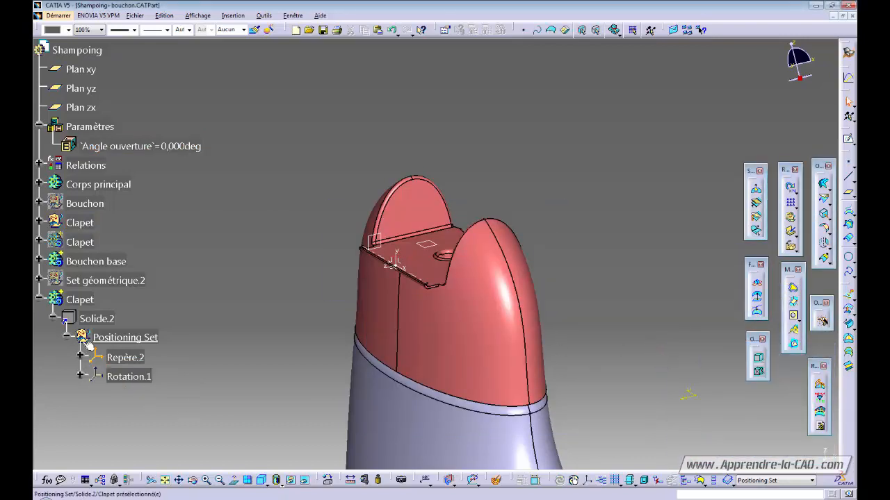
# - Make the linked Clapet body the work object and set Angle ouverture to 30deg
pyautogui.rightClick(75, 299)
pyautogui.click(104, 368)
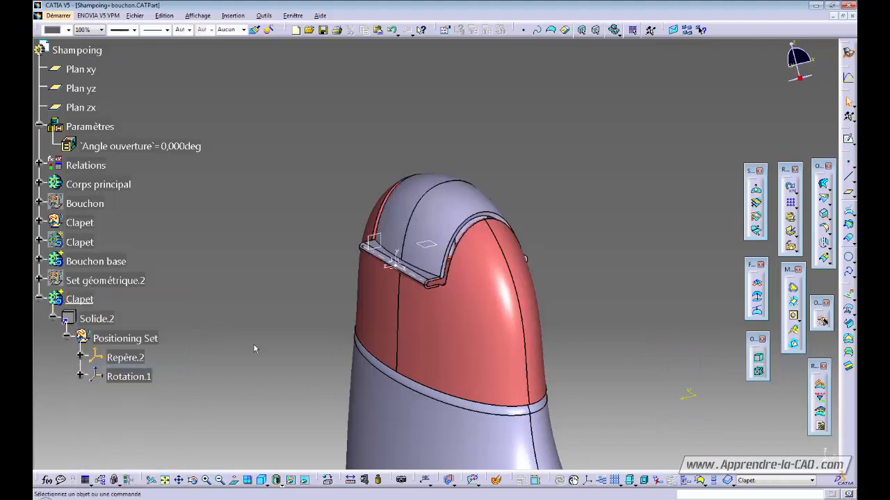
pyautogui.doubleClick(162, 146)
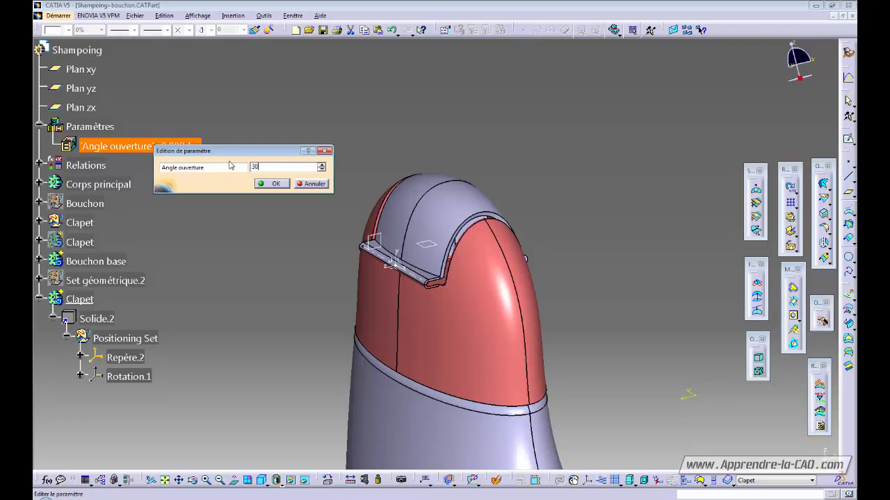
pyautogui.press('Return')
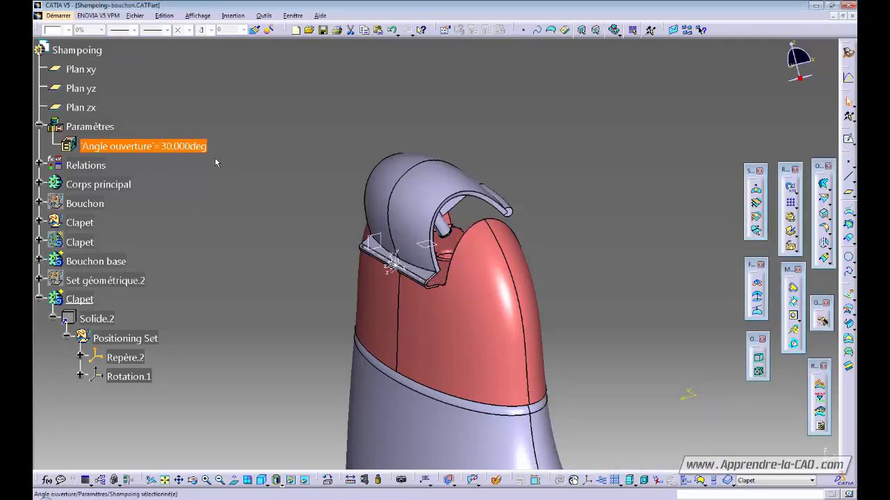
# - Set Angle ouverture to 90deg and view the opened flap from the front of the cap
pyautogui.moveTo(466, 312); pyautogui.dragTo(278, 303, button='middle')
pyautogui.moveTo(462, 339); pyautogui.dragTo(496, 326, button='middle')
pyautogui.doubleClick(167, 146)
pyautogui.write('9')
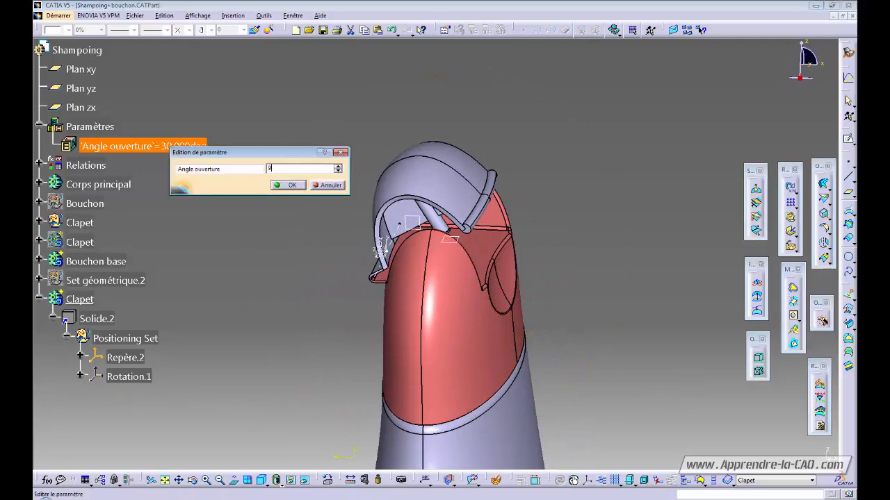
pyautogui.write('0')
pyautogui.press('Return')
pyautogui.moveTo(532, 322); pyautogui.dragTo(237, 235, button='middle')
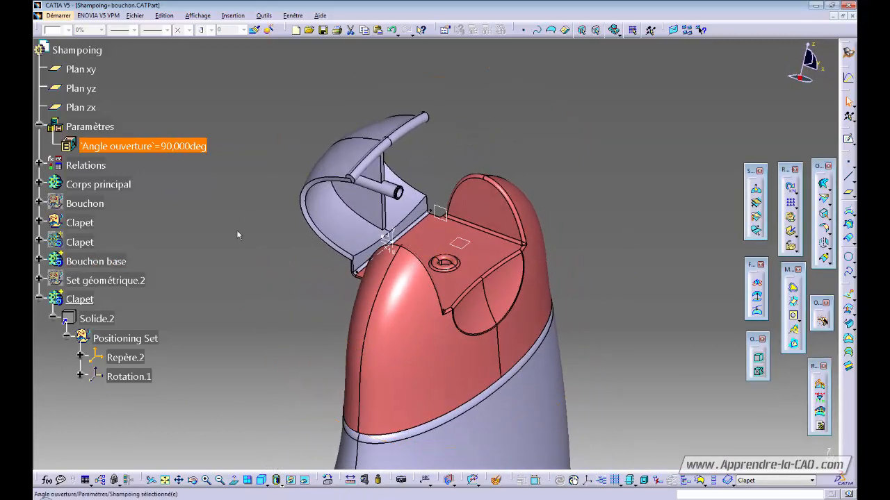
# - Test the flap's opening by setting the Angle ouverture parameter in turn to 10deg, 0deg and 80deg
pyautogui.doubleClick(164, 142)
pyautogui.write('1')
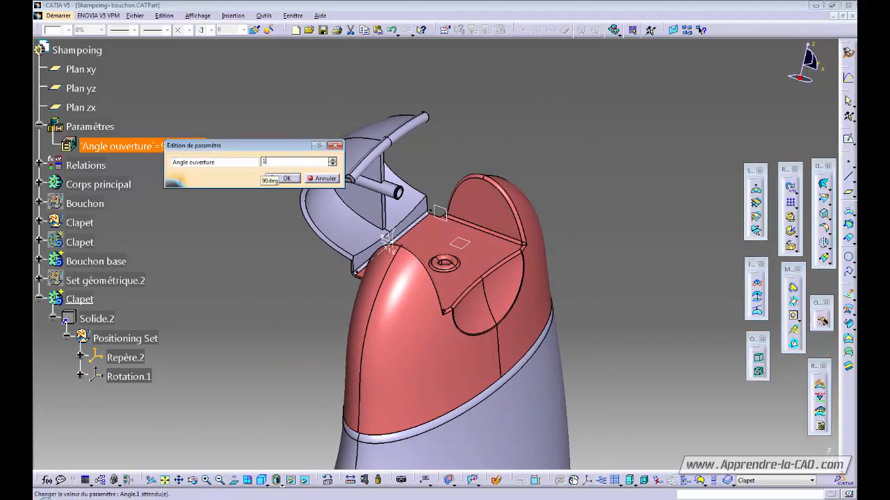
pyautogui.write('0')
pyautogui.press('Return')
pyautogui.doubleClick(188, 148)
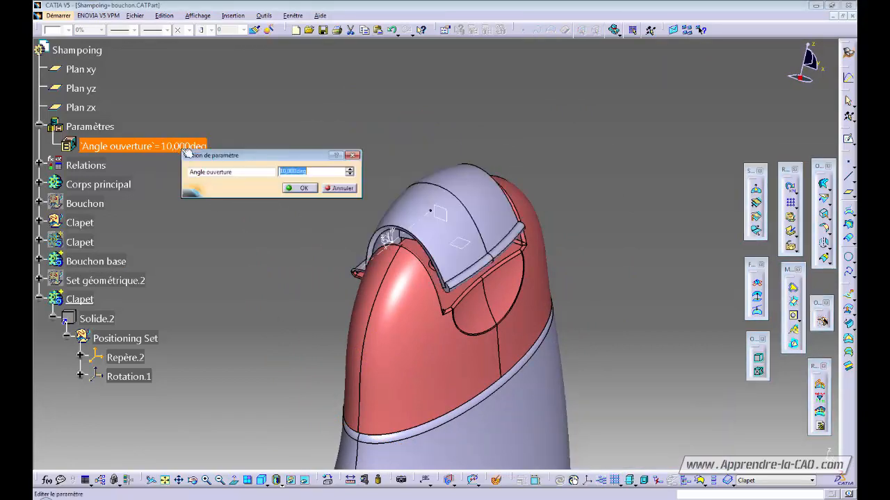
pyautogui.write('0')
pyautogui.press('Return')
pyautogui.doubleClick(186, 149)
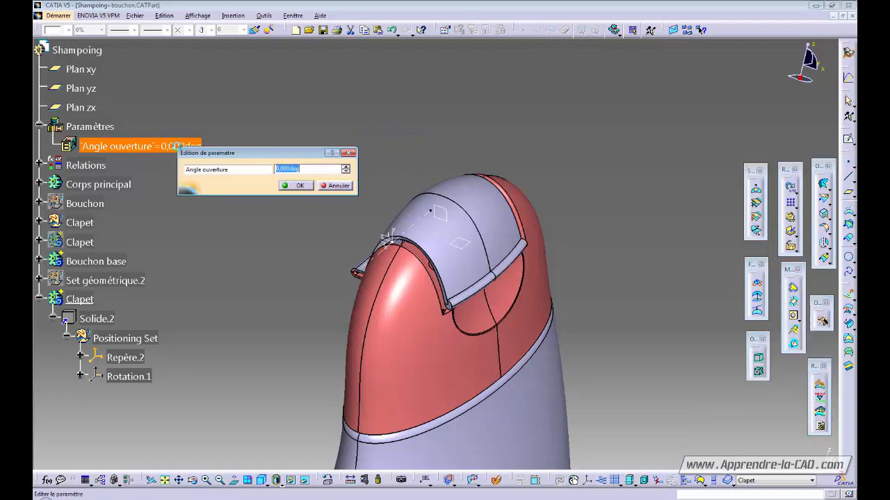
pyautogui.write('80')
pyautogui.press('Return')
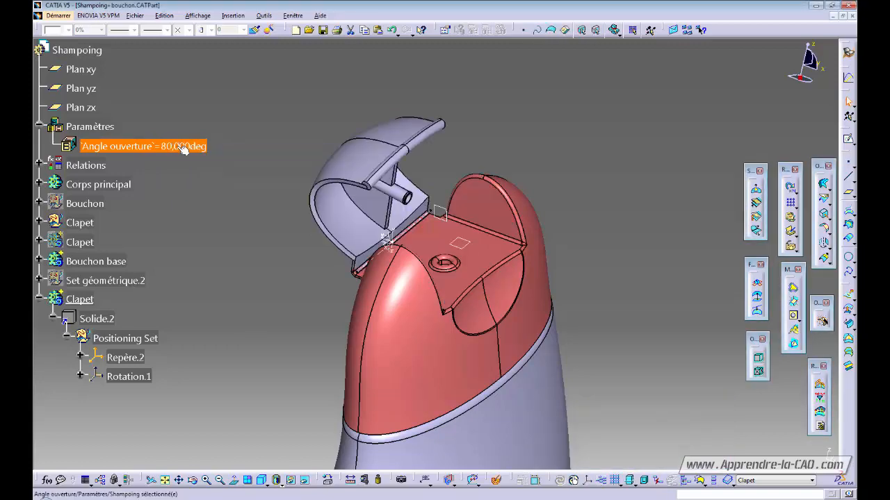
pyautogui.moveTo(557, 320); pyautogui.dragTo(466, 396, button='middle')
pyautogui.moveTo(466, 396); pyautogui.dragTo(463, 341, button='middle')
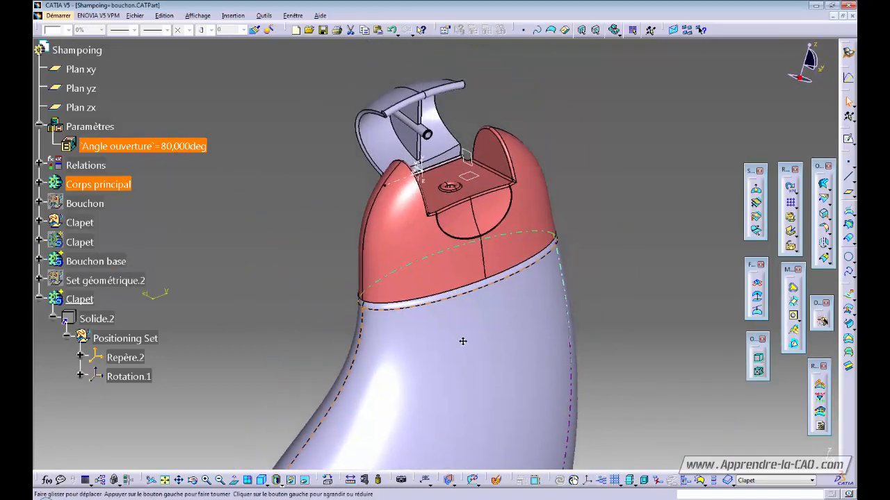
# - Set Angle ouverture to 0deg to close the flap and collapse the linked Clapet body in the tree
pyautogui.doubleClick(189, 147)
pyautogui.write('0')
pyautogui.press('Return')
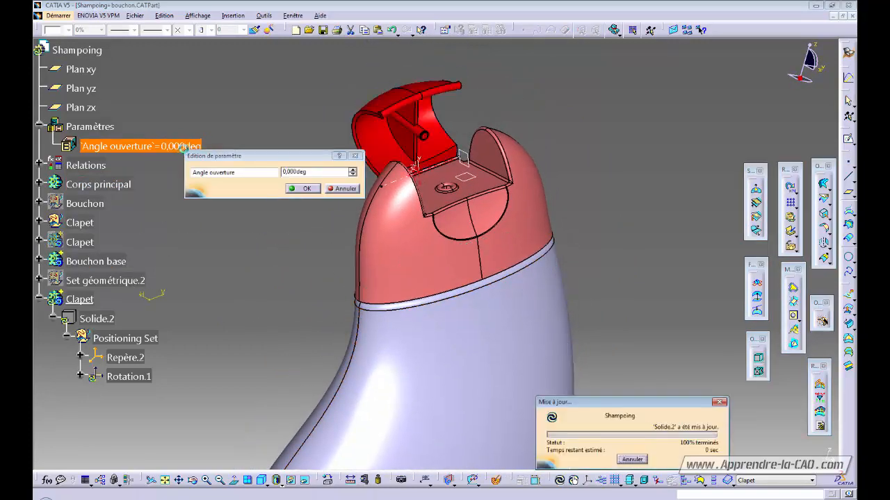
pyautogui.moveTo(313, 278); pyautogui.dragTo(295, 286, button='middle')
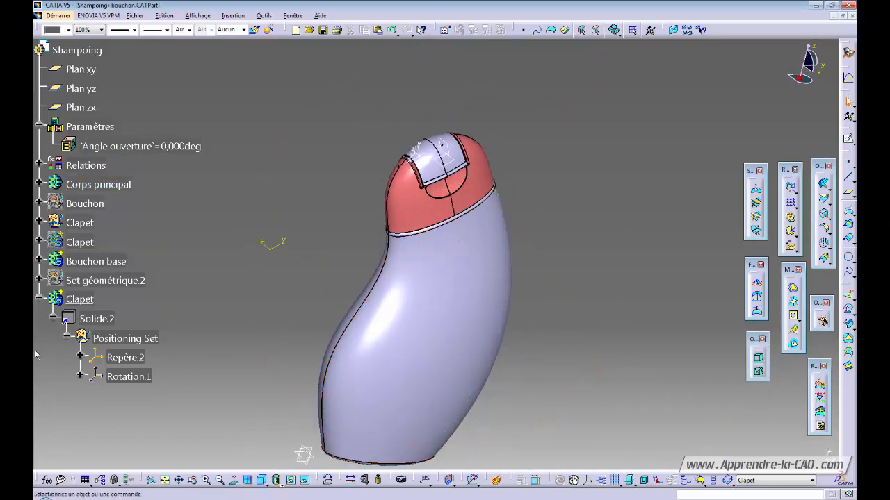
pyautogui.click(53, 318)
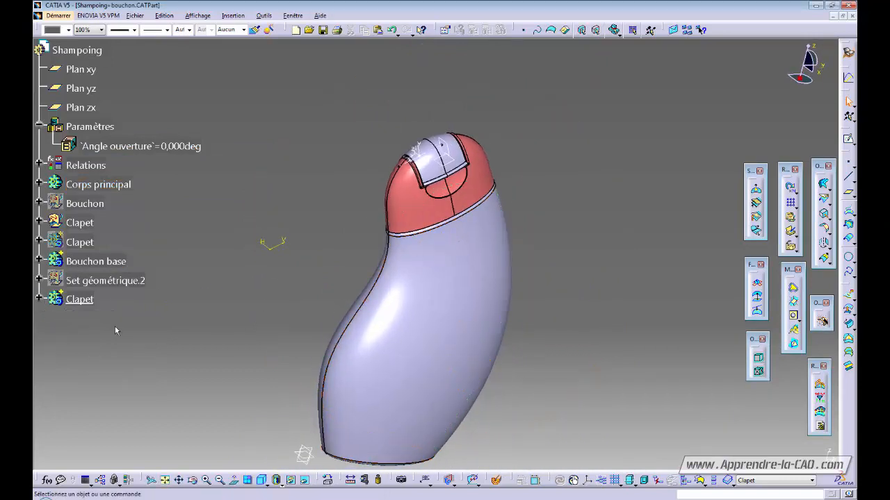
pyautogui.moveTo(188, 342); pyautogui.dragTo(272, 337, button='middle')
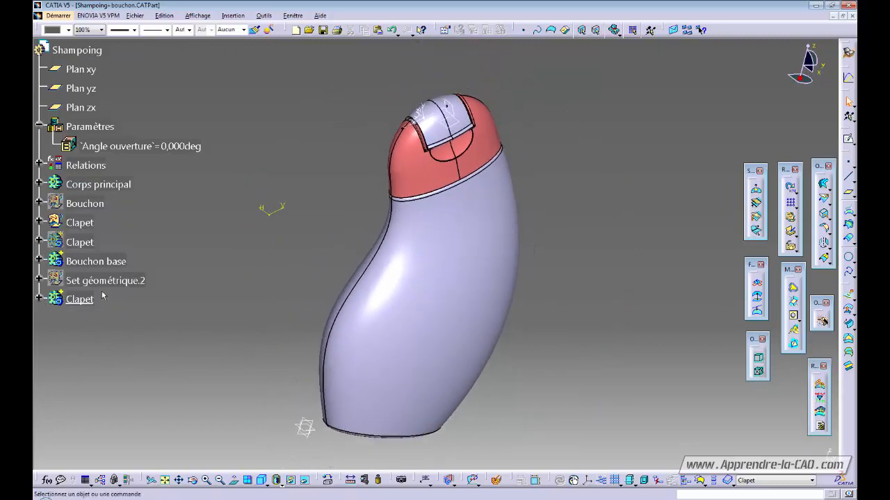
# - Hide the Clapet geometrical set and the Positioning Set inside the linked Clapet body
pyautogui.click(83, 226)
pyautogui.hotkey('ctrl', 'h')
pyautogui.click(39, 298)
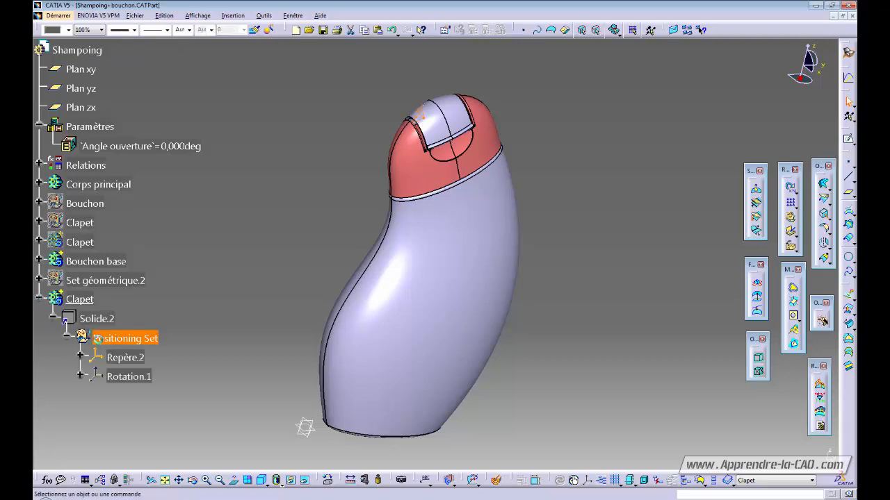
pyautogui.click(39, 300)
pyautogui.moveTo(262, 286)
pyautogui.mouseDown(button='middle')
pyautogui.moveTo(268, 278)
pyautogui.moveTo(261, 299)
pyautogui.mouseUp(button='middle')
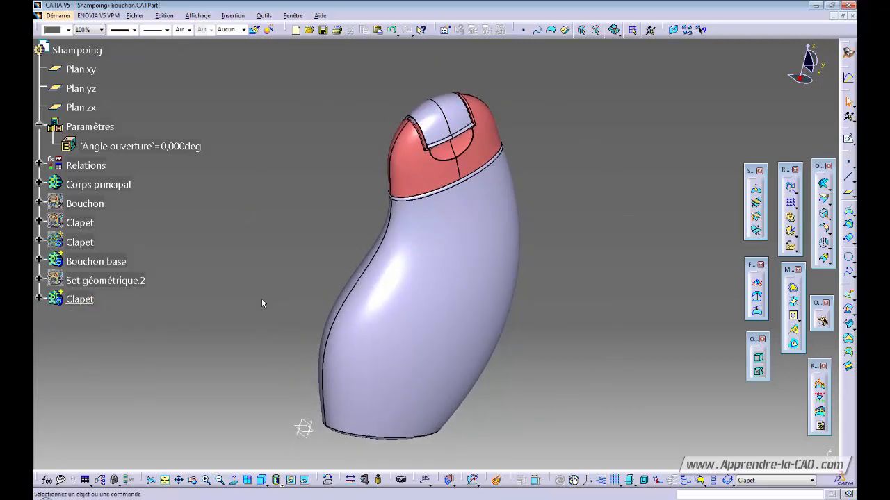
# - Make Bouchon base the work object and merge the linked Clapet body into it with a Boolean Add (Ajouter)
pyautogui.moveTo(315, 299); pyautogui.dragTo(578, 339, button='middle')
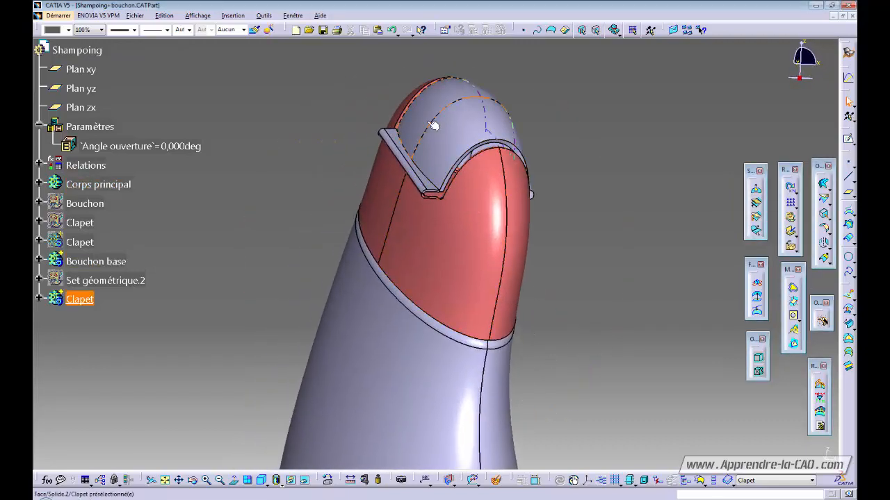
pyautogui.rightClick(94, 262)
pyautogui.click(161, 333)
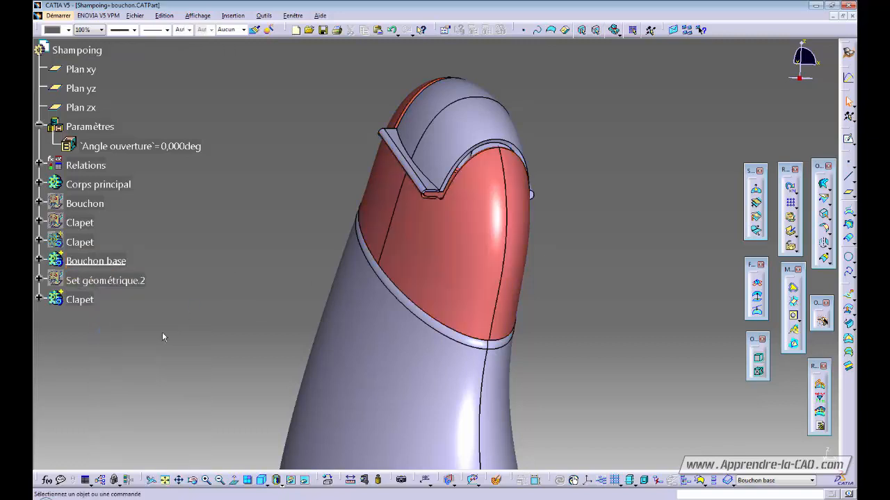
pyautogui.rightClick(84, 300)
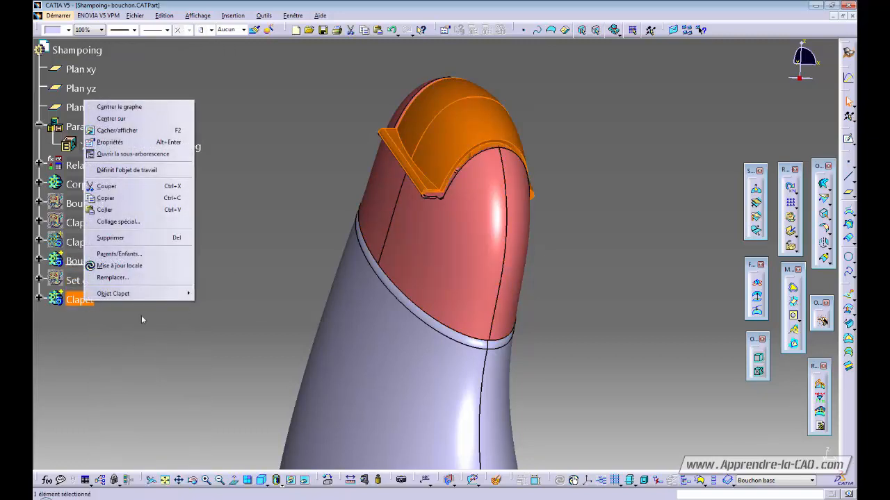
pyautogui.moveTo(139, 294)
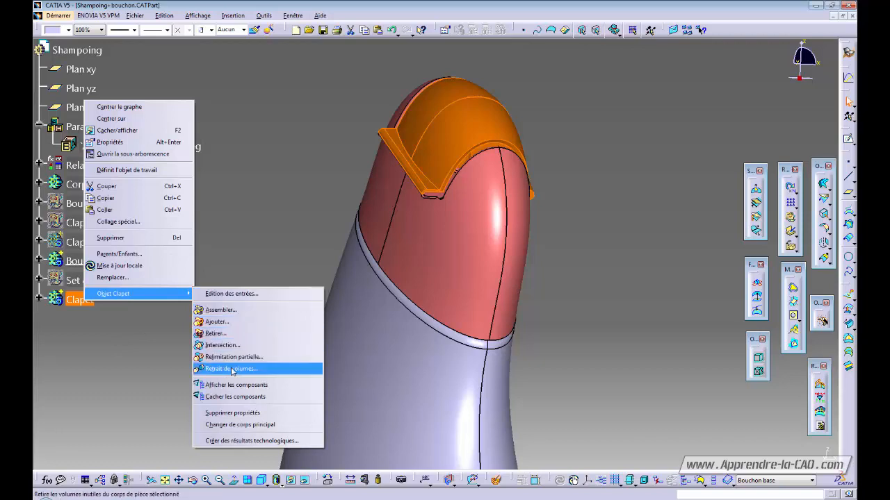
pyautogui.click(226, 323)
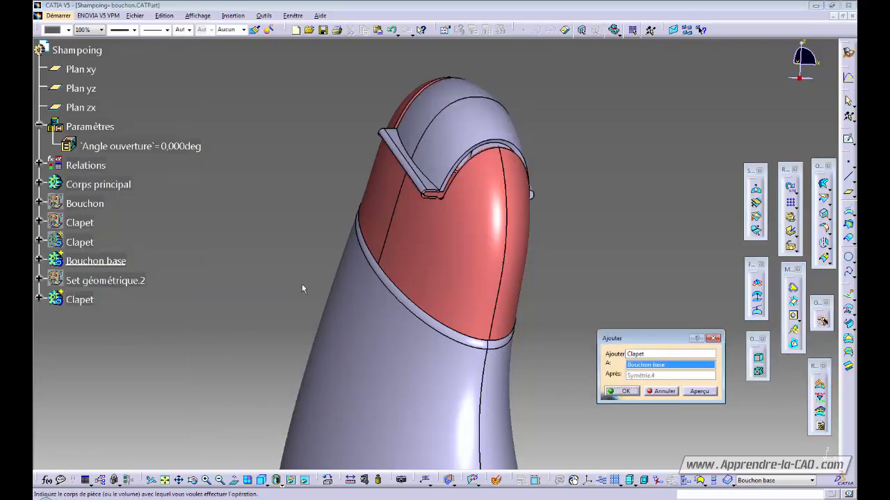
pyautogui.click(625, 391)
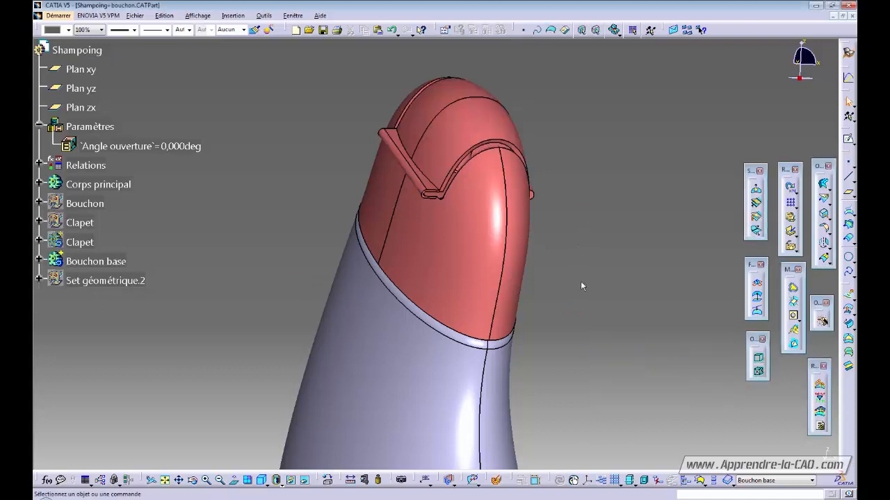
# - Check the opening of the flap merged into the cap by setting Angle ouverture to 90deg and to 45deg
pyautogui.moveTo(583, 286); pyautogui.dragTo(437, 289, button='middle')
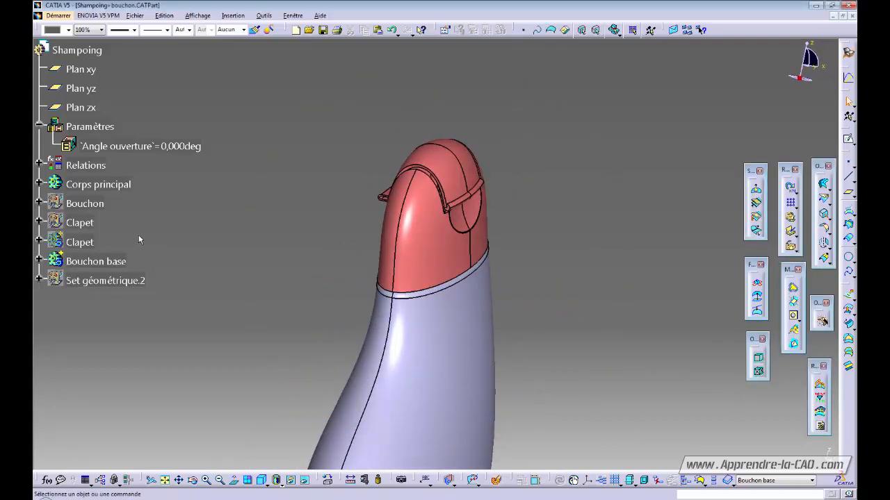
pyautogui.doubleClick(174, 146)
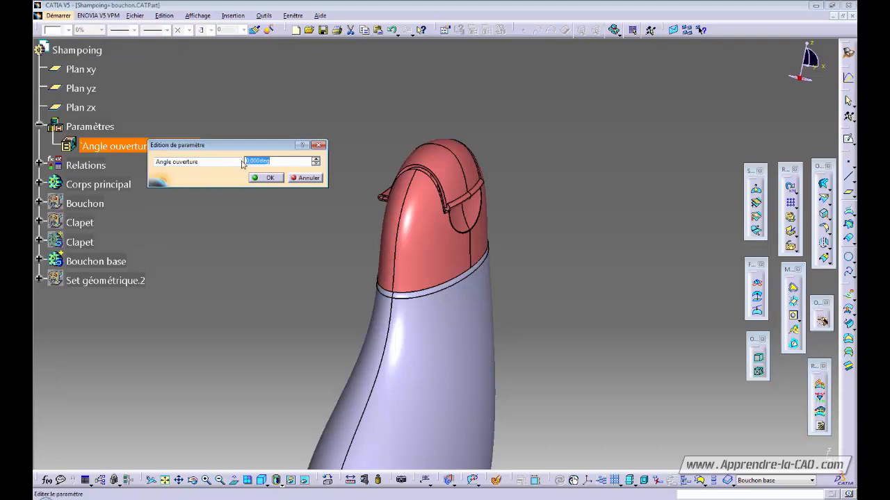
pyautogui.write('90')
pyautogui.press('Return')
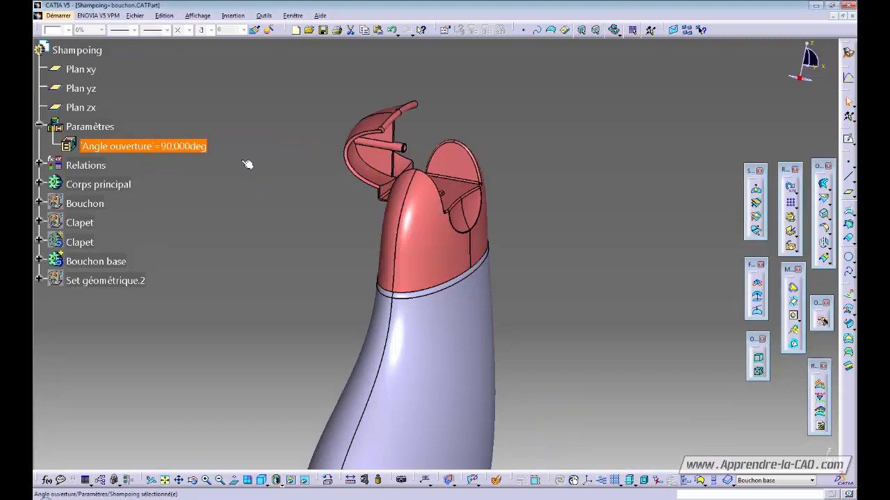
pyautogui.moveTo(415, 249); pyautogui.dragTo(397, 259, button='middle')
pyautogui.doubleClick(170, 147)
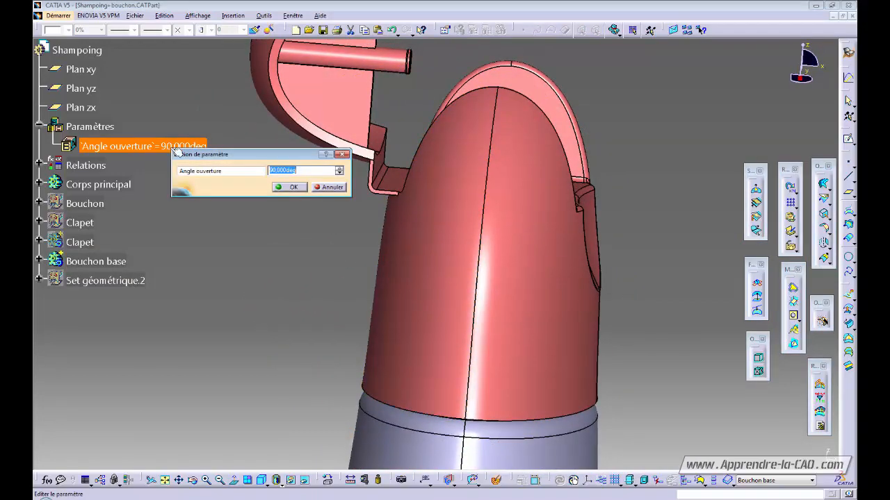
pyautogui.write('45')
pyautogui.press('Return')
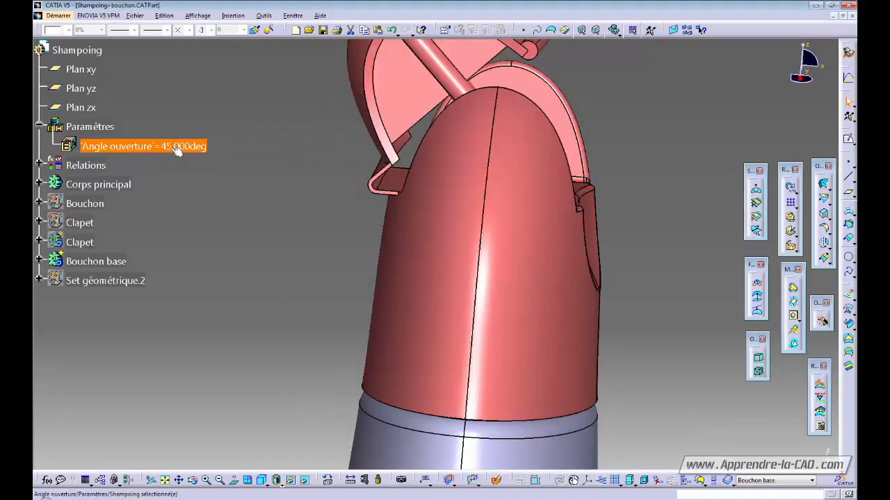
# - Close the flap merged into the cap by setting Angle ouverture to 0deg
pyautogui.doubleClick(179, 149)
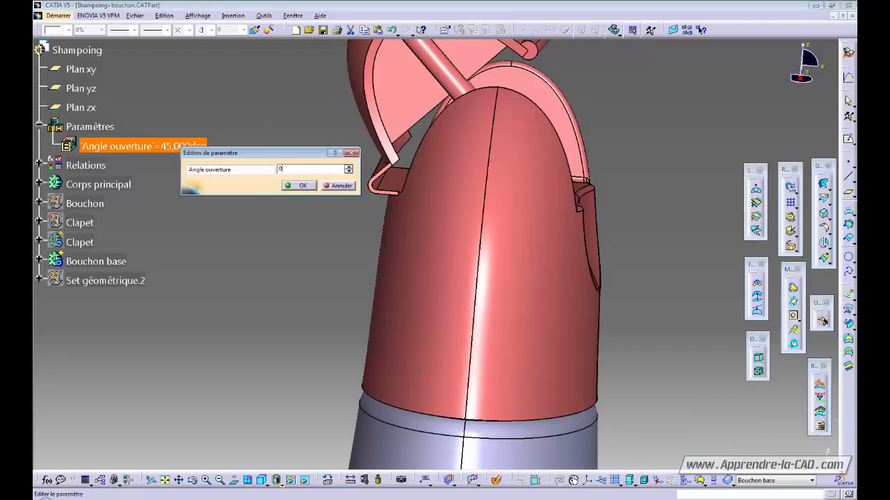
pyautogui.write('0')
pyautogui.press('Return')
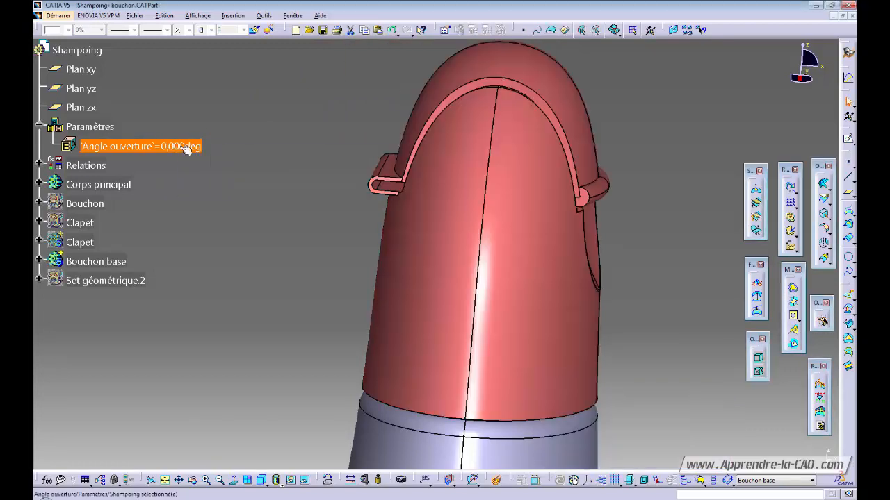
pyautogui.moveTo(384, 182); pyautogui.dragTo(369, 310, button='middle')
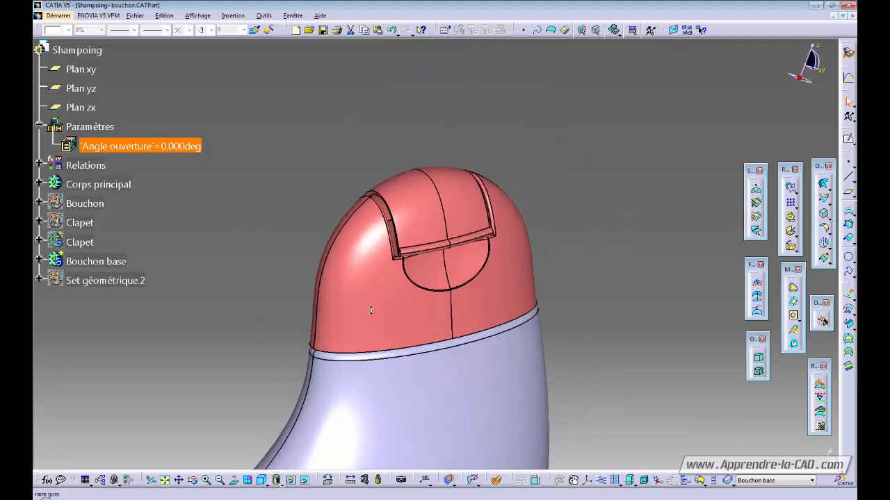
pyautogui.moveTo(483, 314); pyautogui.dragTo(547, 319, button='middle')
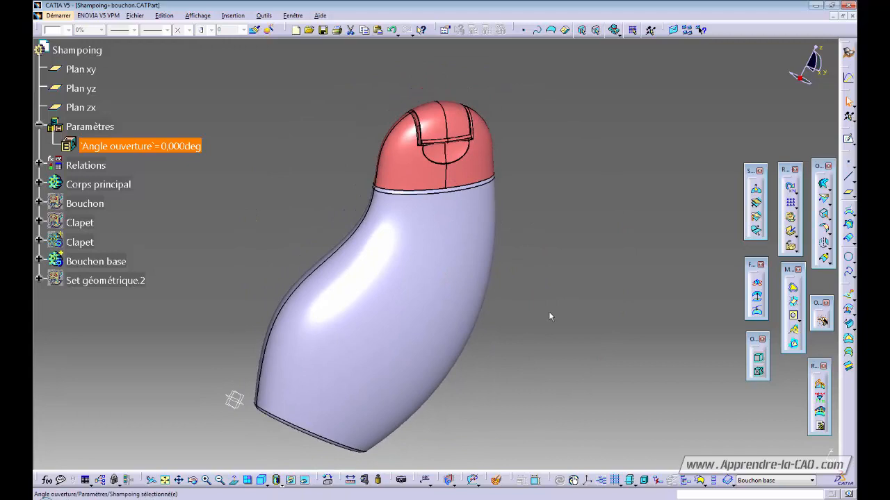
# - Compare the bottle with the reference picture in the Dessin shampoing+bouchon.CATProduct window, and return to the Shampoing+ bouchon part
pyautogui.moveTo(552, 322); pyautogui.dragTo(488, 281, button='middle')
pyautogui.click(293, 15)
pyautogui.click(229, 78)
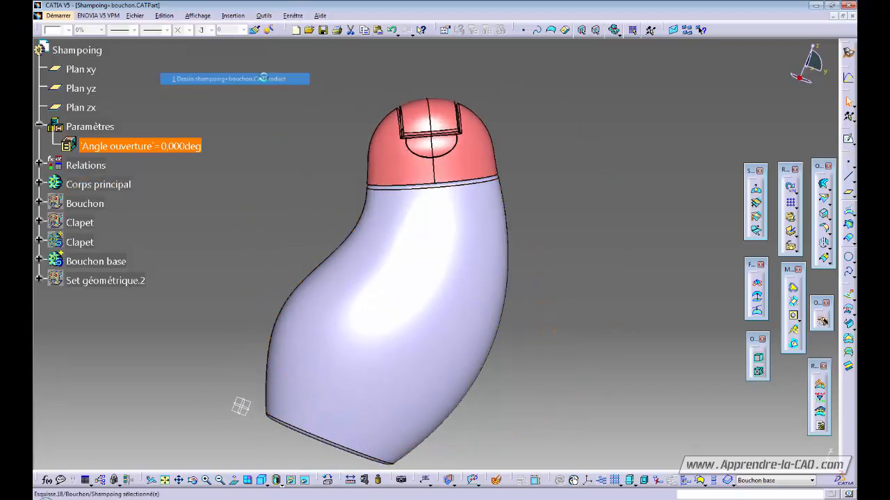
pyautogui.moveTo(579, 262)
pyautogui.keyDown('ctrl'); pyautogui.mouseDown(button='middle')
pyautogui.moveTo(564, 290)
pyautogui.moveTo(566, 258)
pyautogui.mouseUp(button='middle'); pyautogui.keyUp('ctrl')
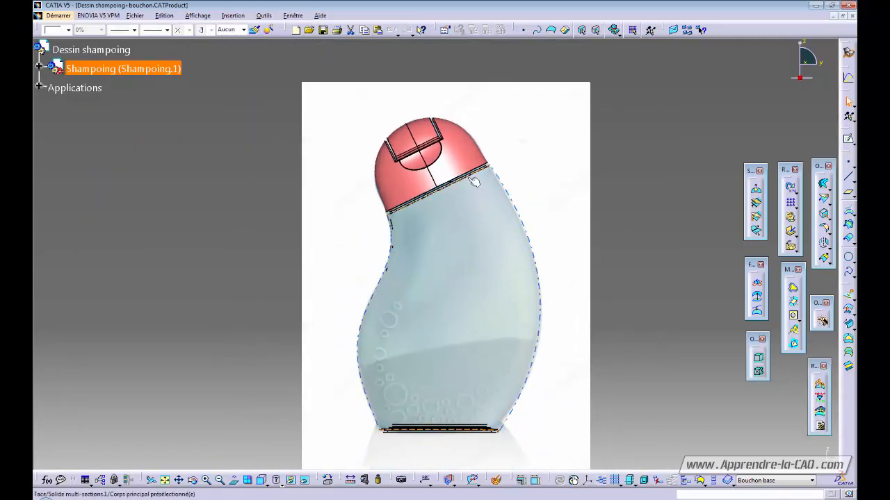
pyautogui.moveTo(449, 234); pyautogui.dragTo(450, 332, button='middle')
pyautogui.keyDown('ctrl'); pyautogui.moveTo(451, 332); pyautogui.dragTo(398, 164, button='middle'); pyautogui.keyUp('ctrl')
pyautogui.keyDown('ctrl'); pyautogui.moveTo(398, 164); pyautogui.dragTo(426, 273, button='middle'); pyautogui.keyUp('ctrl')
pyautogui.click(264, 15)
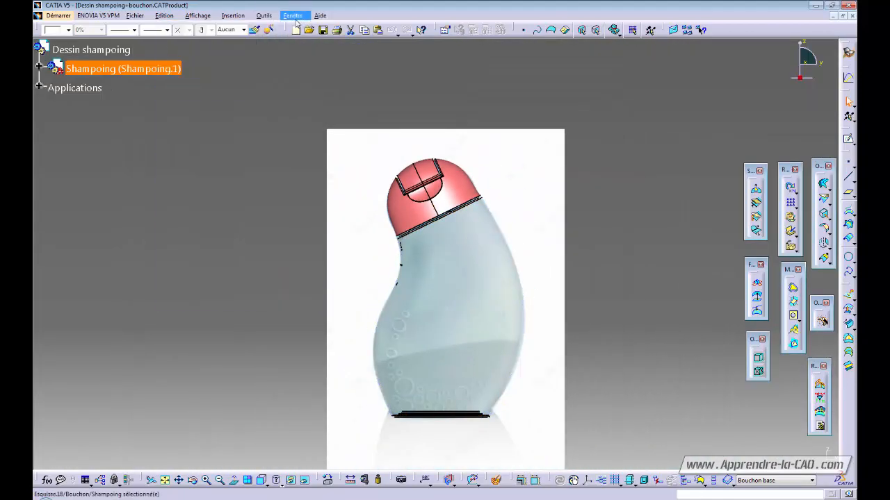
pyautogui.click(268, 90)
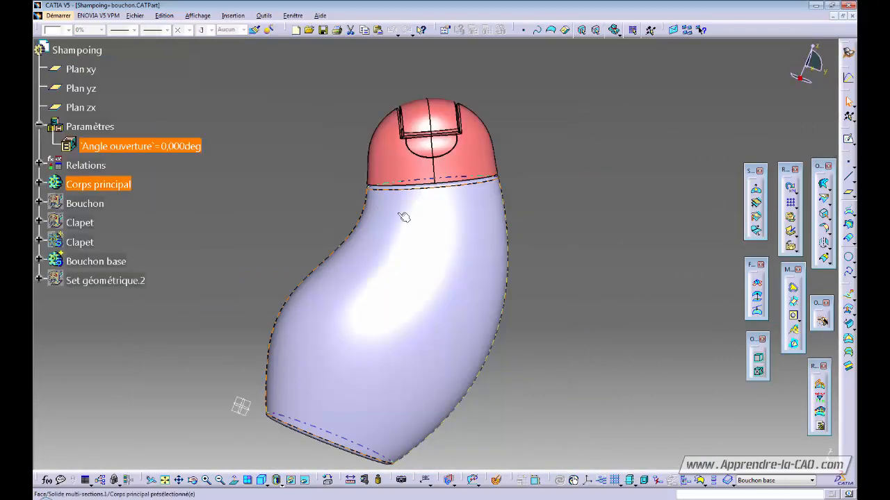
pyautogui.moveTo(425, 264); pyautogui.dragTo(452, 333, button='middle')
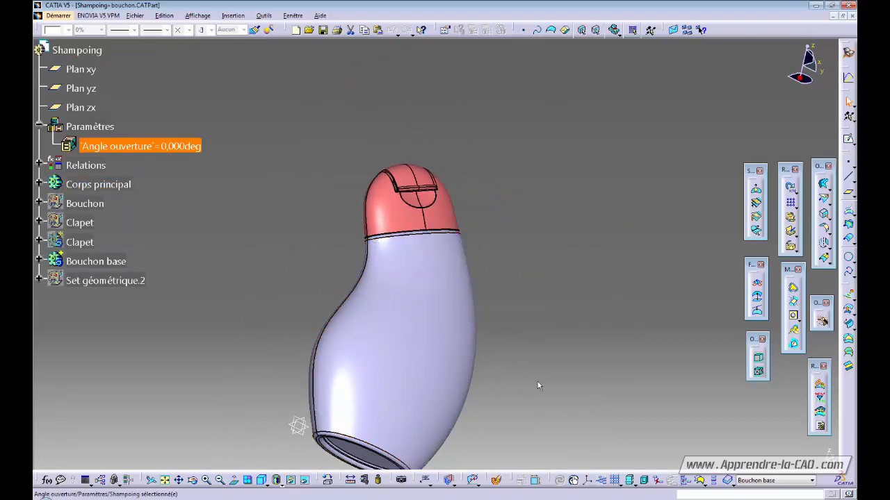
# - Cut the model open with dynamic sectioning lengthwise through the cap, using the hidden reference geometry, and examine the cap's fit on the bottle neck
pyautogui.click(496, 480)
pyautogui.moveTo(536, 294); pyautogui.dragTo(448, 333, button='middle')
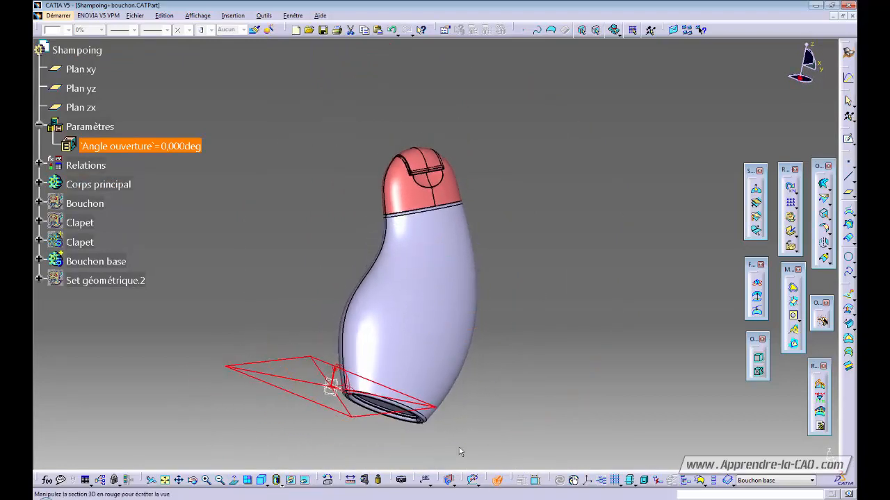
pyautogui.click(314, 484)
pyautogui.moveTo(400, 248); pyautogui.dragTo(376, 238, button='middle')
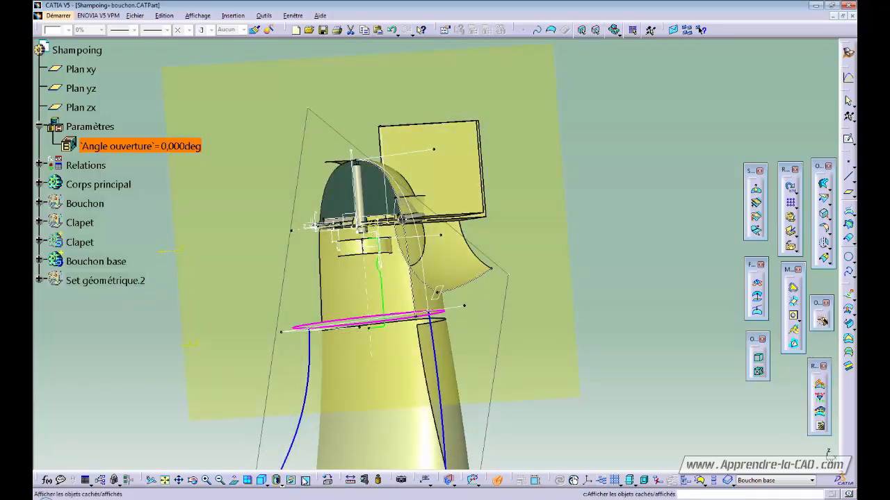
pyautogui.click(305, 481)
pyautogui.moveTo(431, 353); pyautogui.dragTo(483, 275, button='middle')
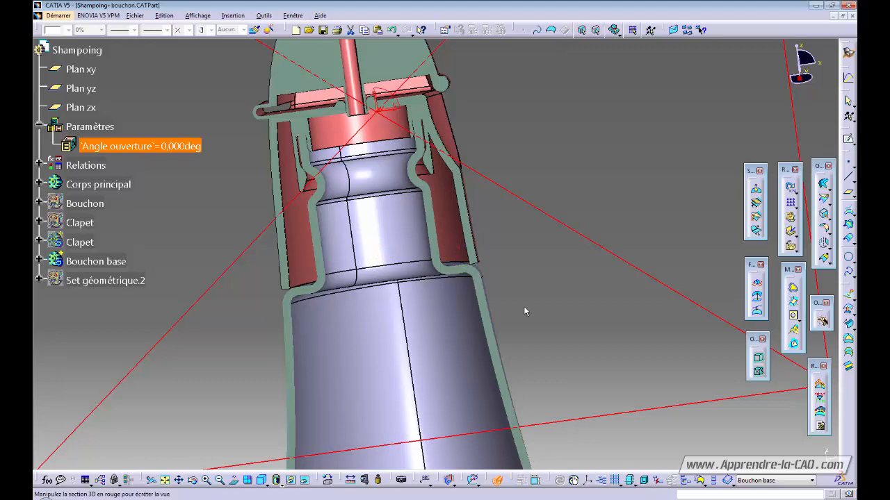
pyautogui.moveTo(524, 311); pyautogui.dragTo(473, 260, button='middle')
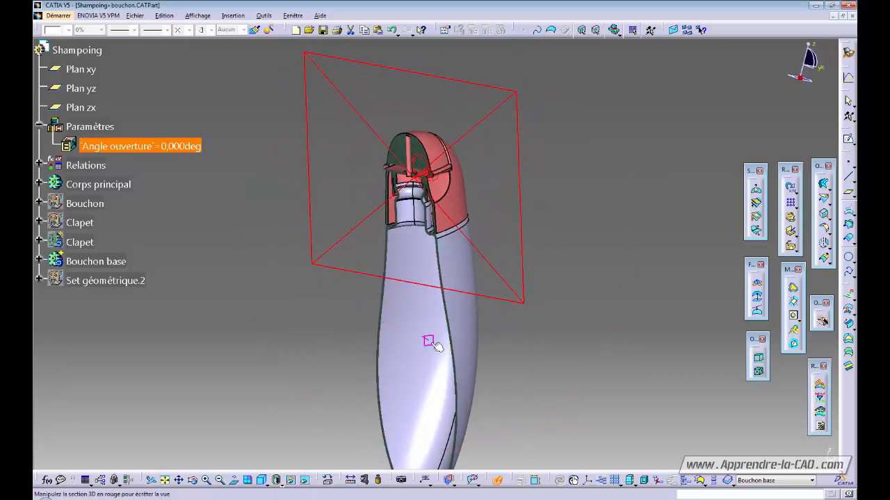
pyautogui.moveTo(436, 347); pyautogui.dragTo(434, 353, button='middle')
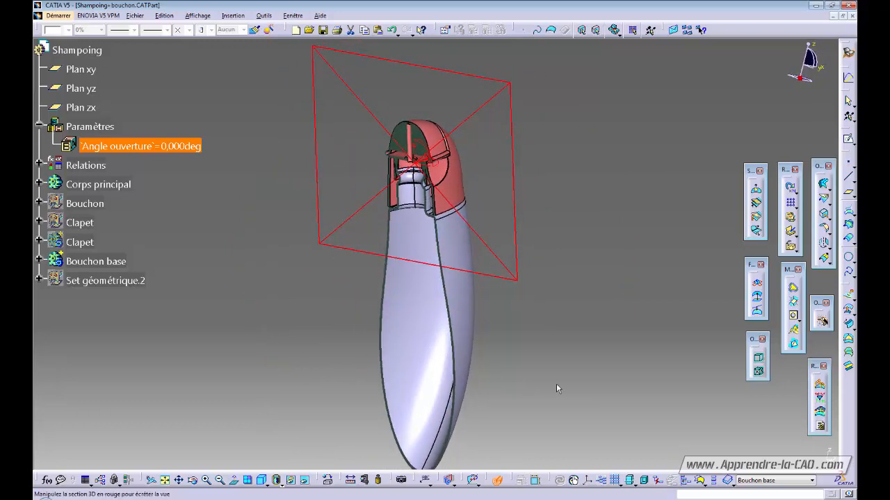